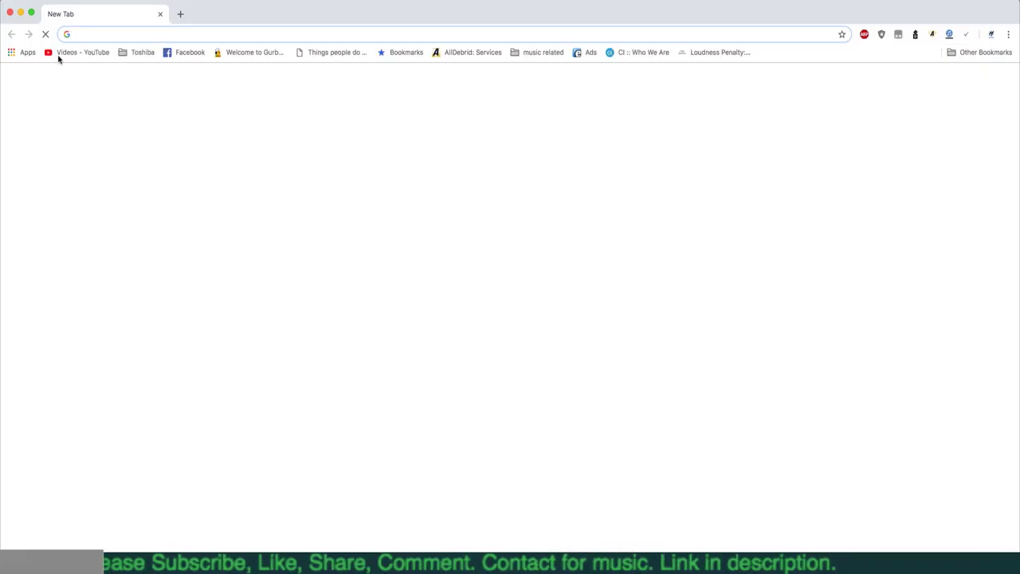
# - Open the YouTube Videos bookmark, minimise the browser and switch to the Badmashi Inderpal project in Ableton Live
pyautogui.click(74, 53)
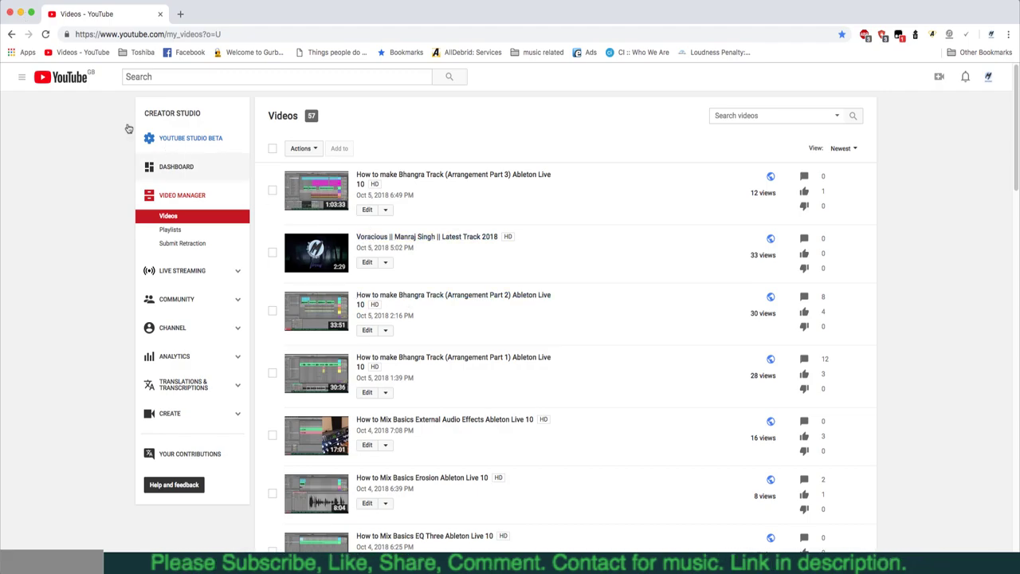
pyautogui.click(21, 13)
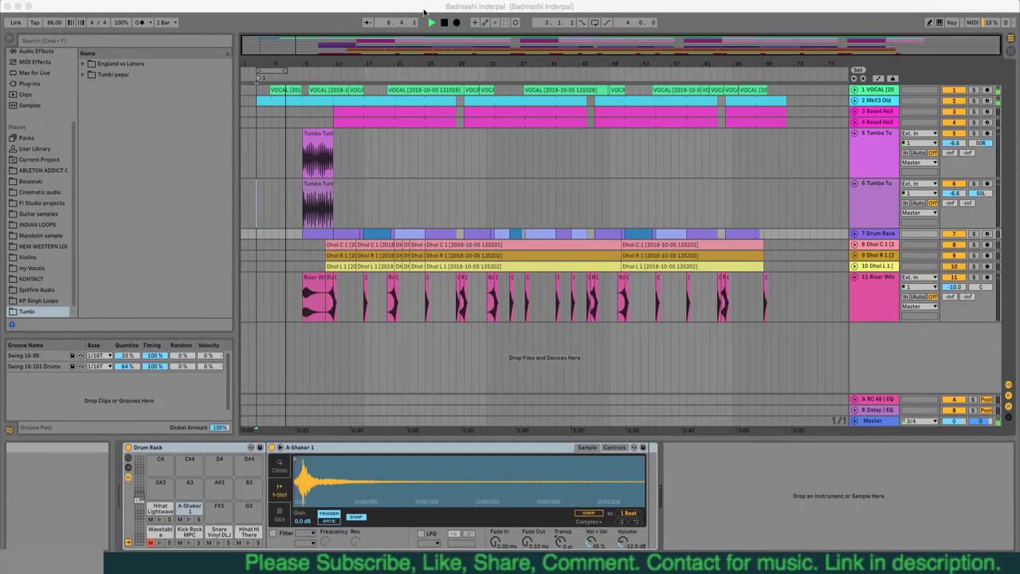
pyautogui.click(424, 11)
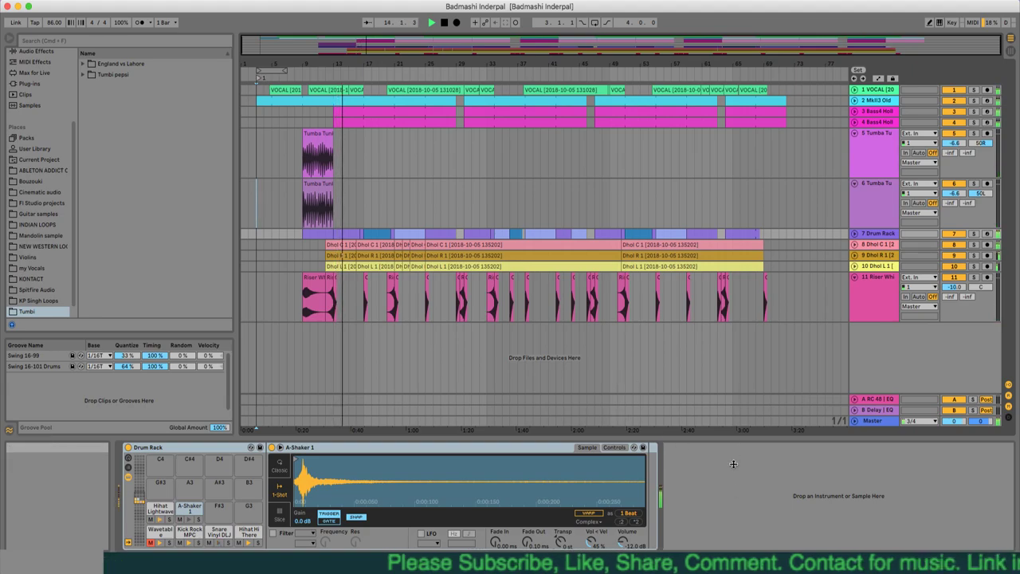
# - Unfold track 2 in the arrangement and display the Bass4 Hollow device on track 3
pyautogui.moveTo(734, 458); pyautogui.dragTo(734, 510)
pyautogui.moveTo(298, 64); pyautogui.dragTo(300, 98)
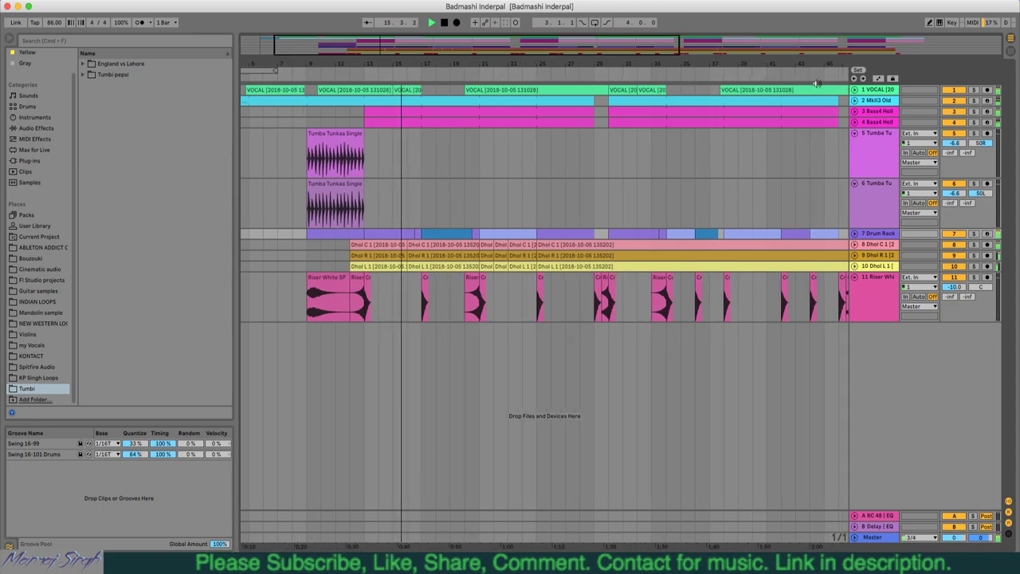
pyautogui.click(855, 100)
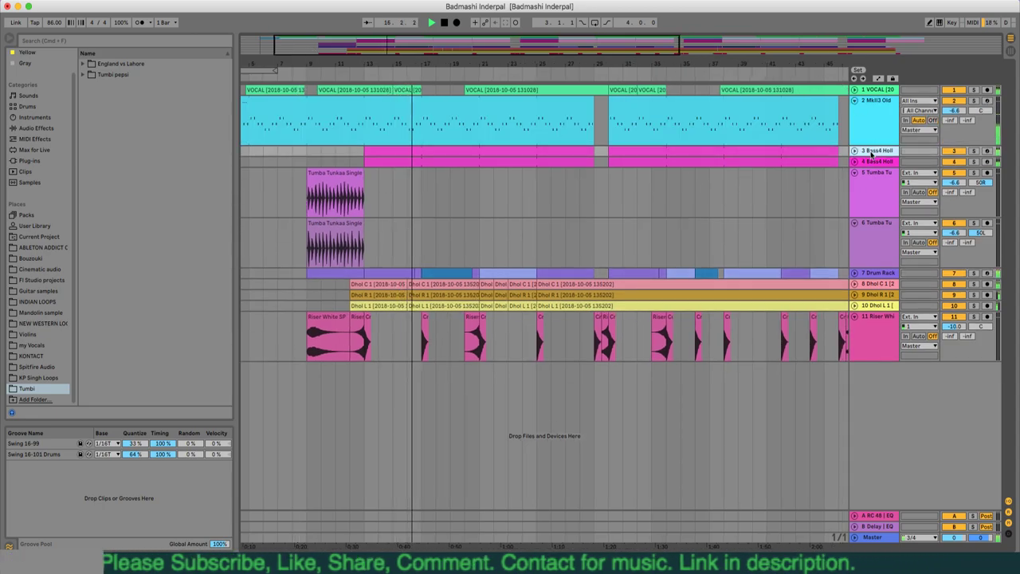
pyautogui.doubleClick(871, 152)
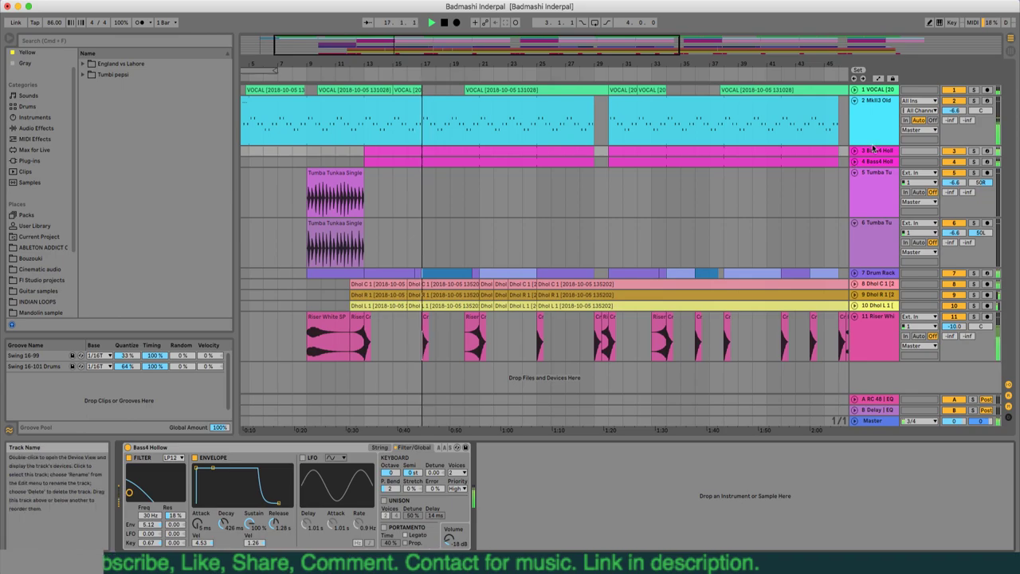
# - Try the Swing 16-101 Drums groove on the first bass clip, and set its groove back to Swing 16-99
pyautogui.doubleClick(451, 162)
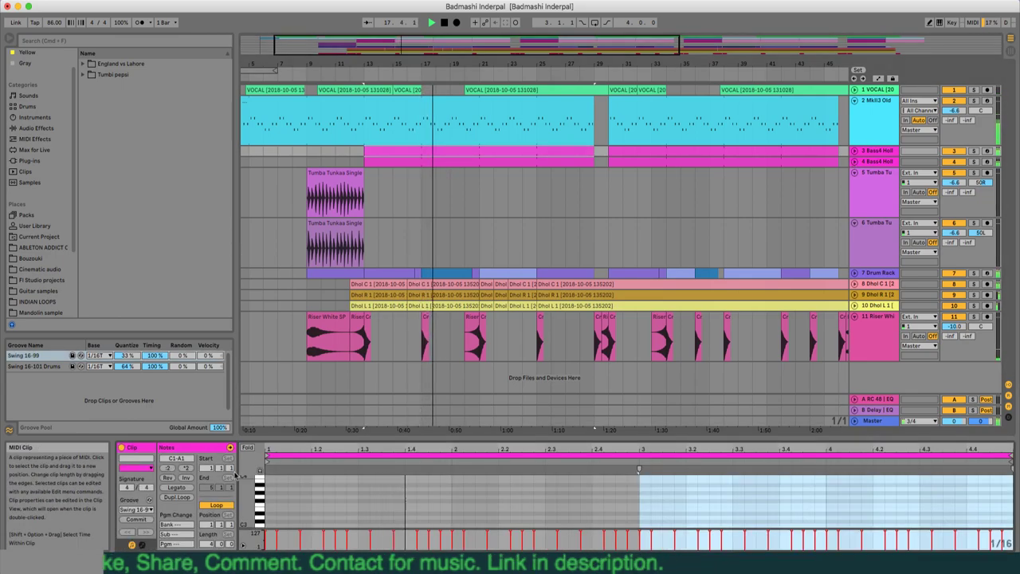
pyautogui.click(136, 509)
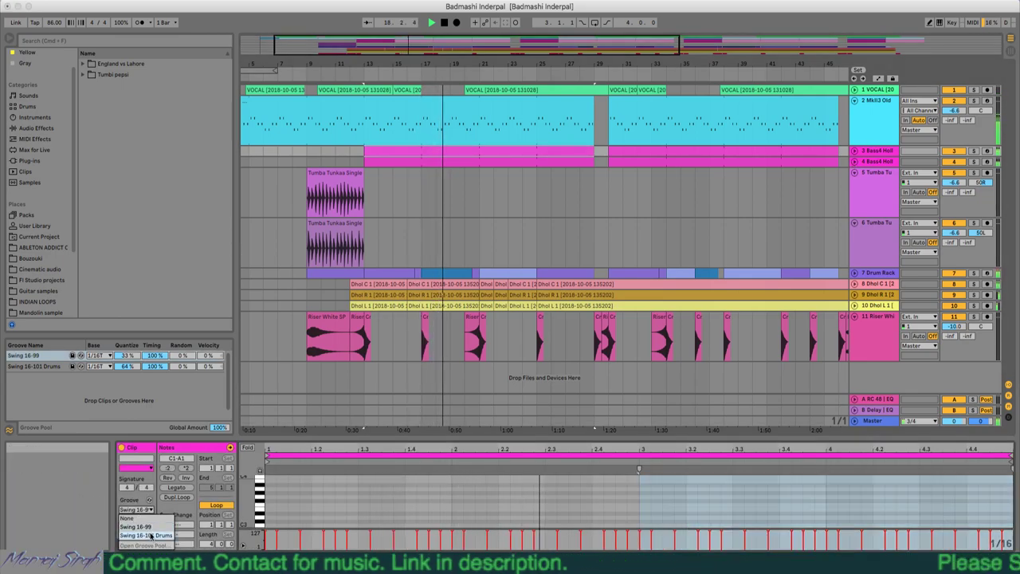
pyautogui.click(151, 536)
pyautogui.click(144, 510)
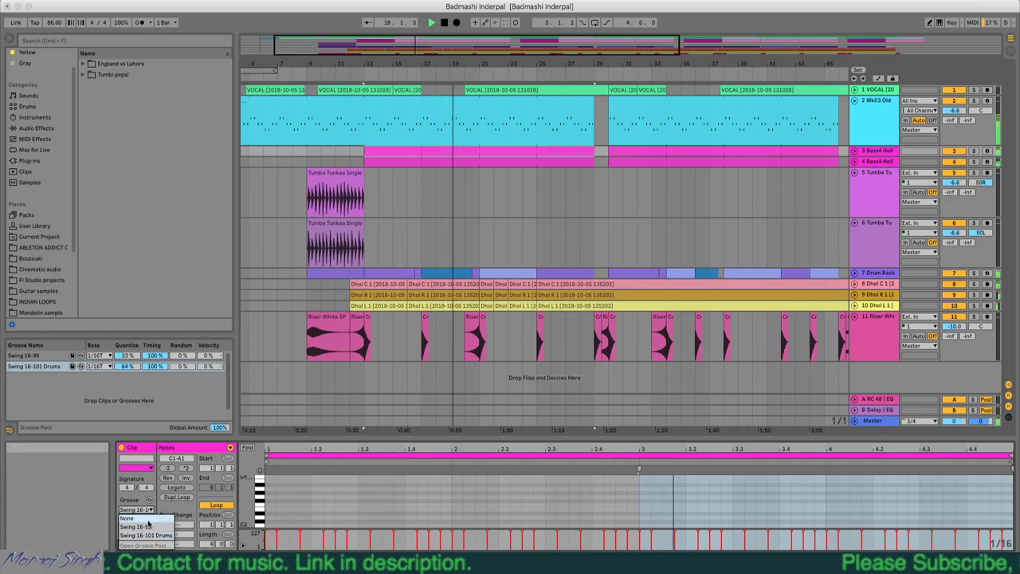
pyautogui.click(149, 526)
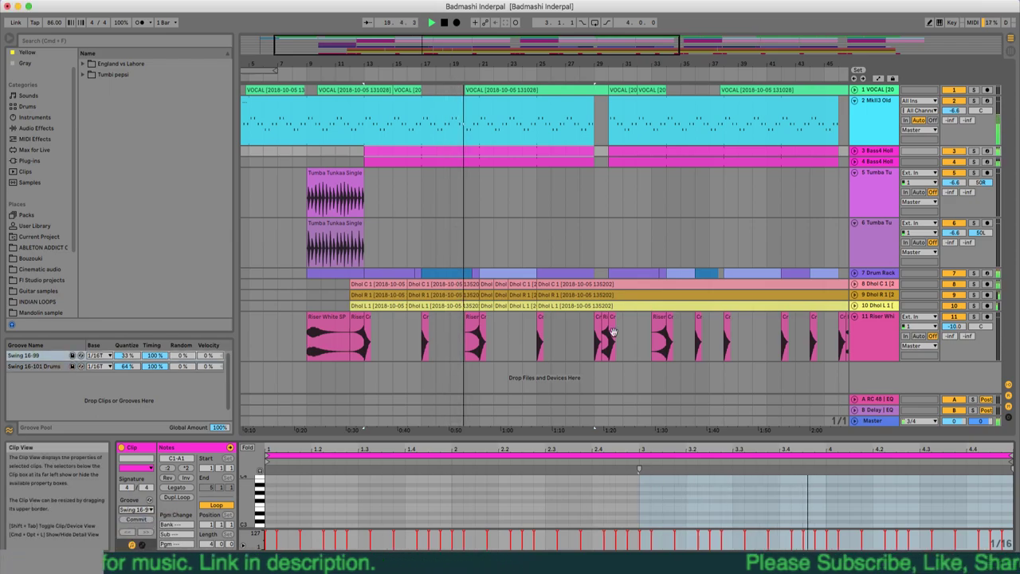
# - Look over the full arrangement and check the Dhol L and Drum Rack tracks
pyautogui.moveTo(536, 51); pyautogui.dragTo(536, 27)
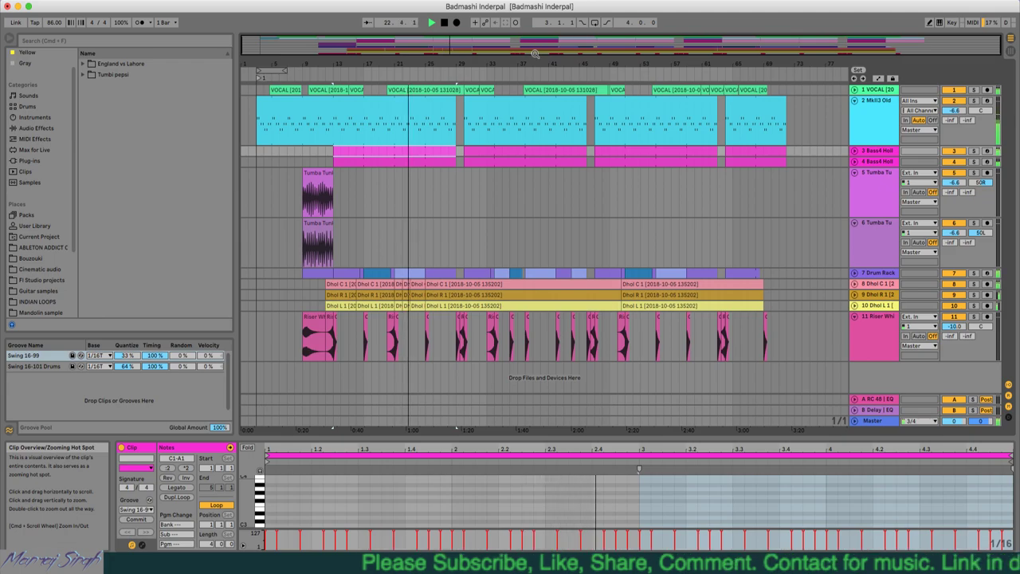
pyautogui.click(854, 305)
pyautogui.click(855, 306)
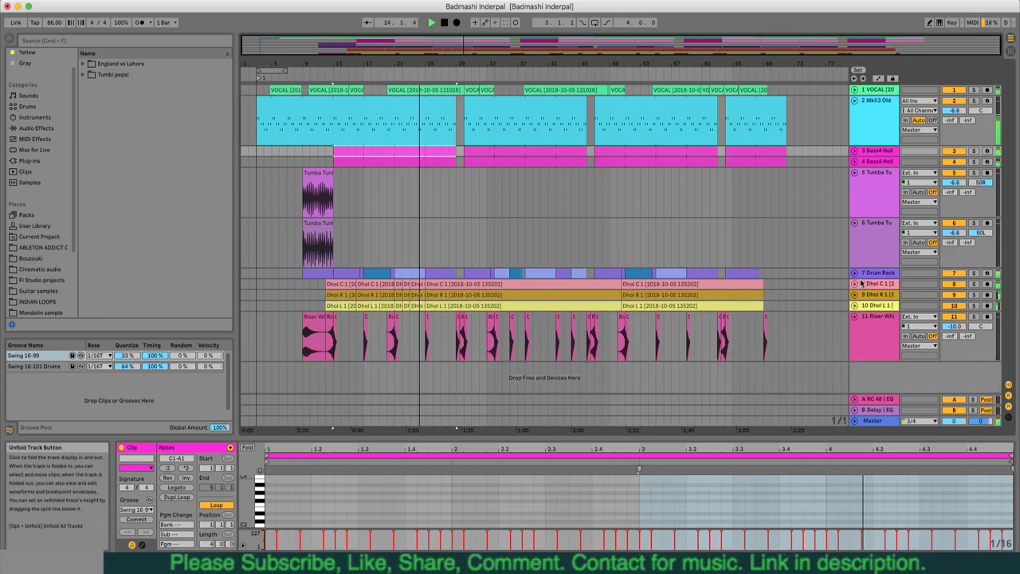
pyautogui.click(862, 275)
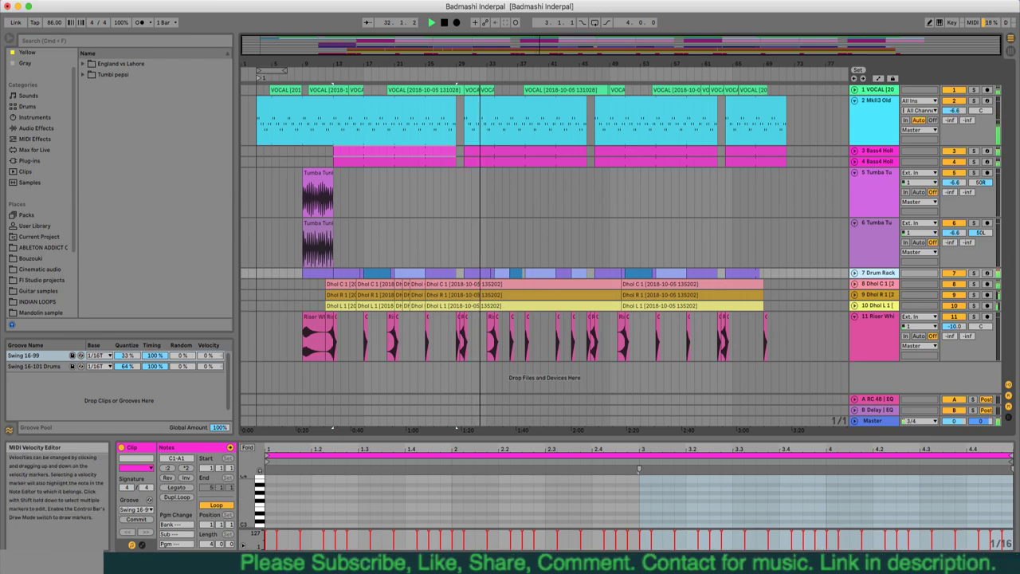
# - Play the arrangement from the start of the Tumba Tunkaa clips at bar 9 and stop playback
pyautogui.click(305, 205)
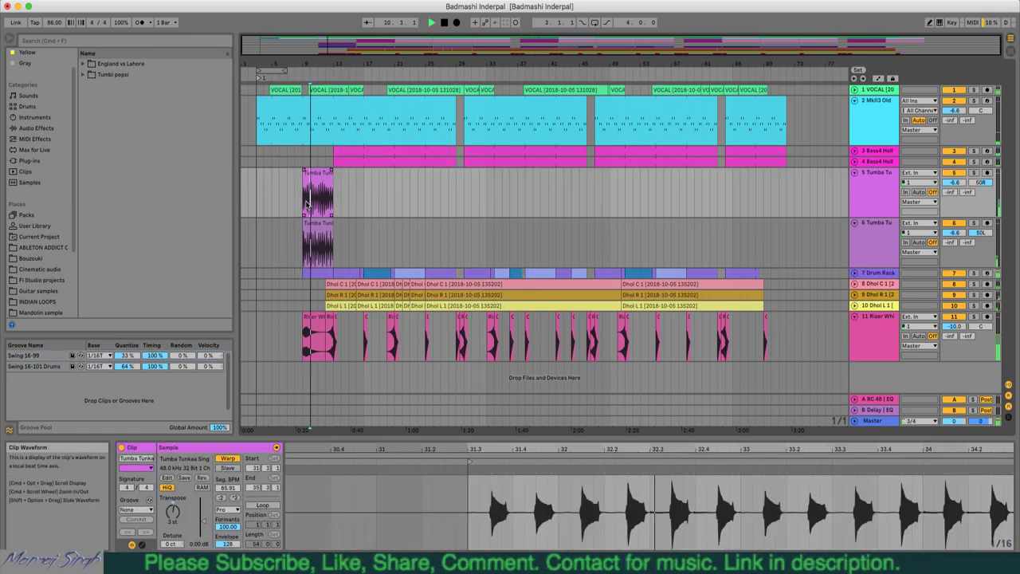
pyautogui.press('space')
pyautogui.press('space')
pyautogui.moveTo(292, 45); pyautogui.dragTo(300, 45)
pyautogui.press('space')
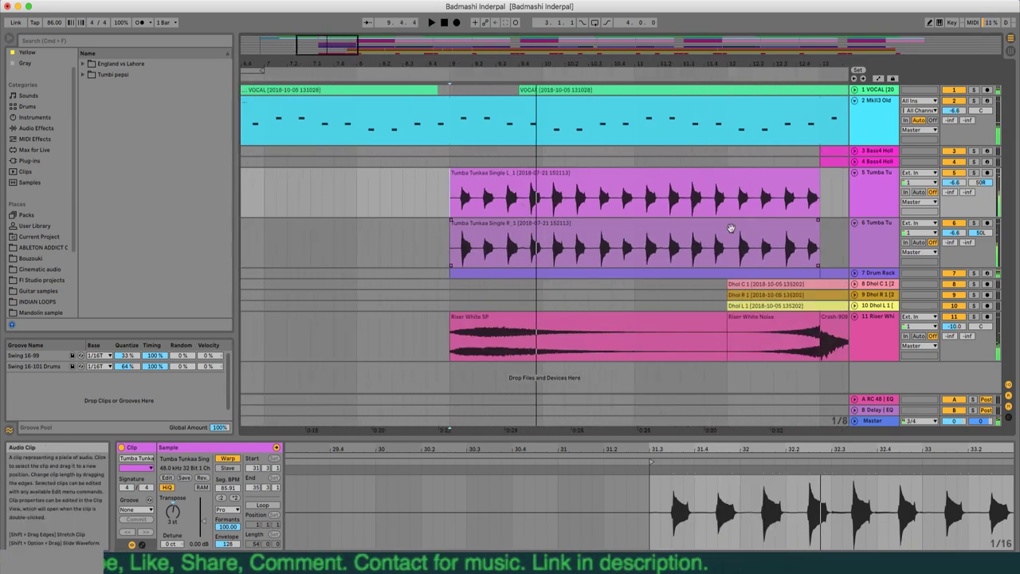
# - Insert two new MIDI tracks directly below the second Tumba track
pyautogui.click(727, 198)
pyautogui.click(874, 238)
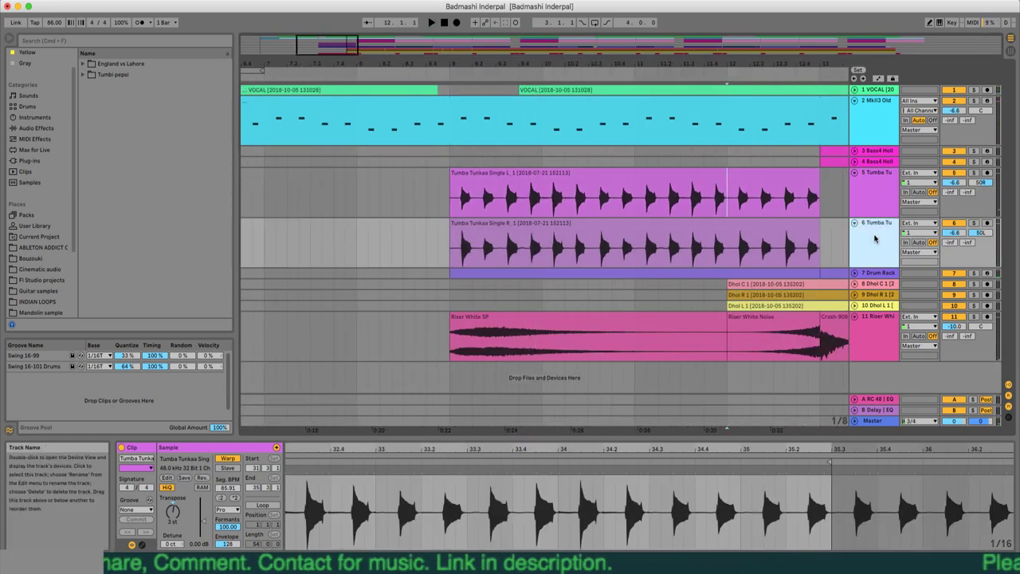
pyautogui.press('super+shift+t')
pyautogui.press('super+shift+t')
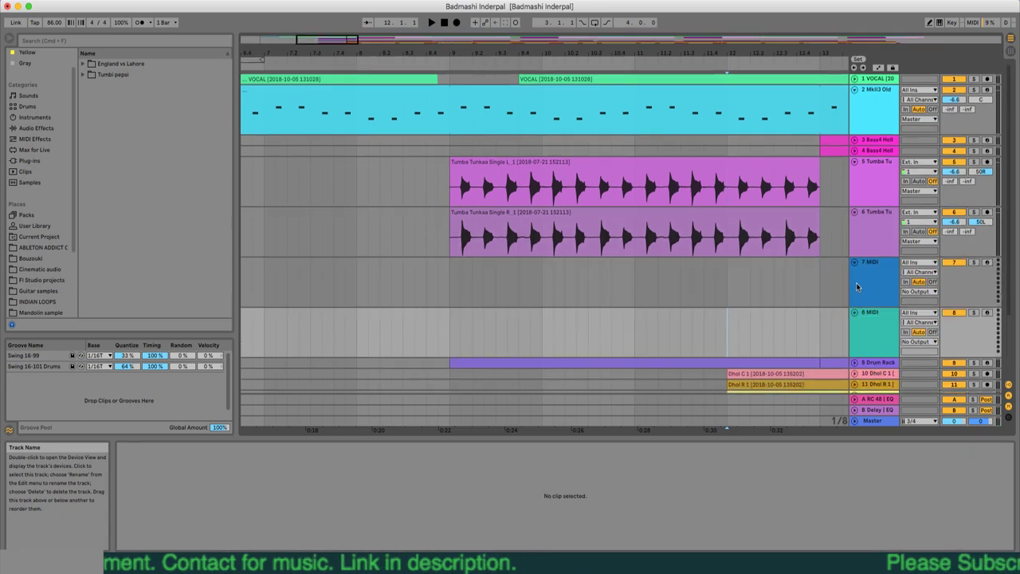
# - Load the Tumba Tunkaa Single L clip as a sampled instrument on new MIDI track 7 and select track 8
pyautogui.click(724, 191)
pyautogui.click(808, 263)
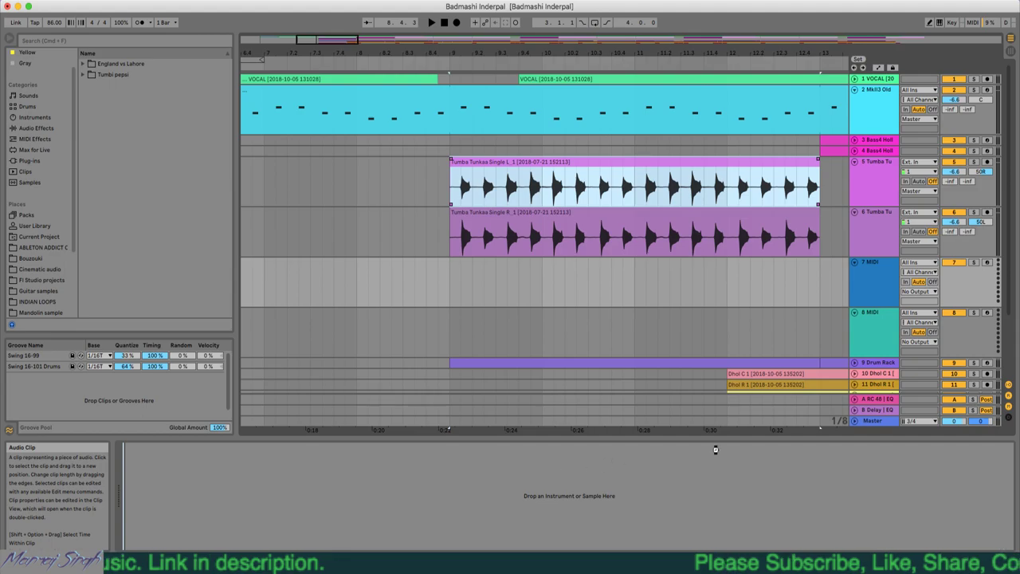
pyautogui.click(859, 238)
pyautogui.click(877, 292)
pyautogui.click(875, 330)
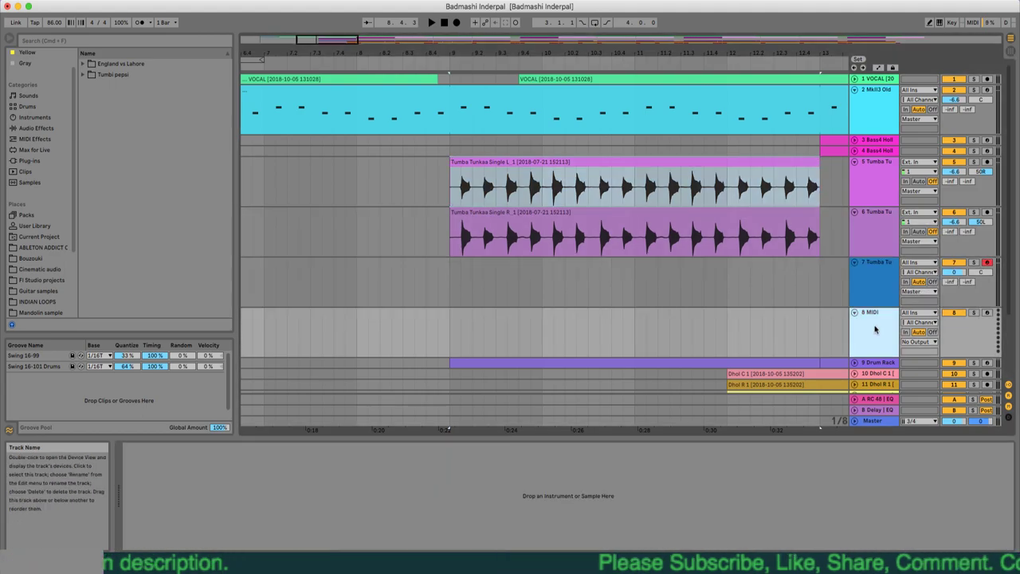
# - Load the Tumba Tunkaa Single R clip as a sampled instrument on MIDI track 8
pyautogui.click(835, 316)
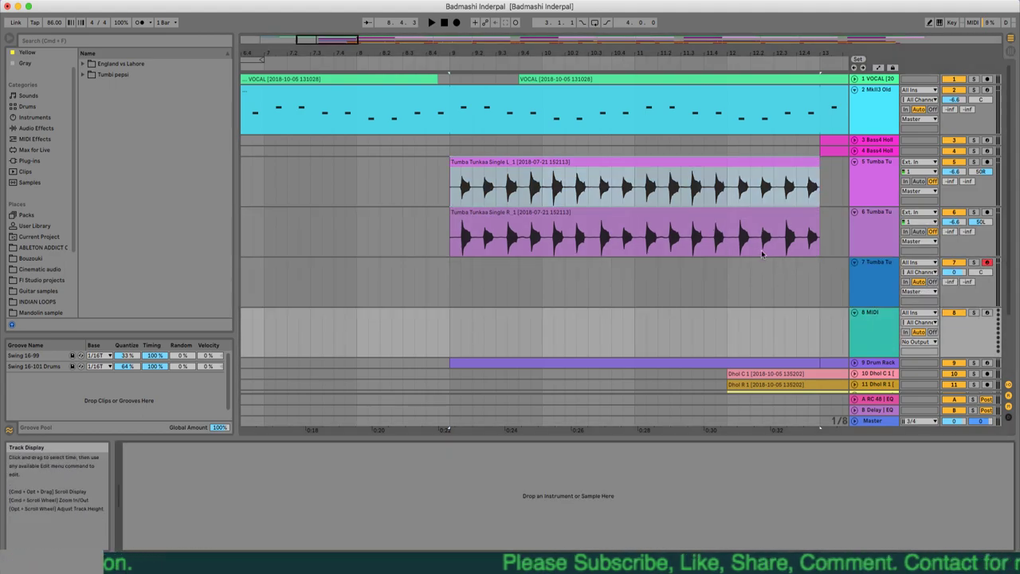
pyautogui.click(763, 251)
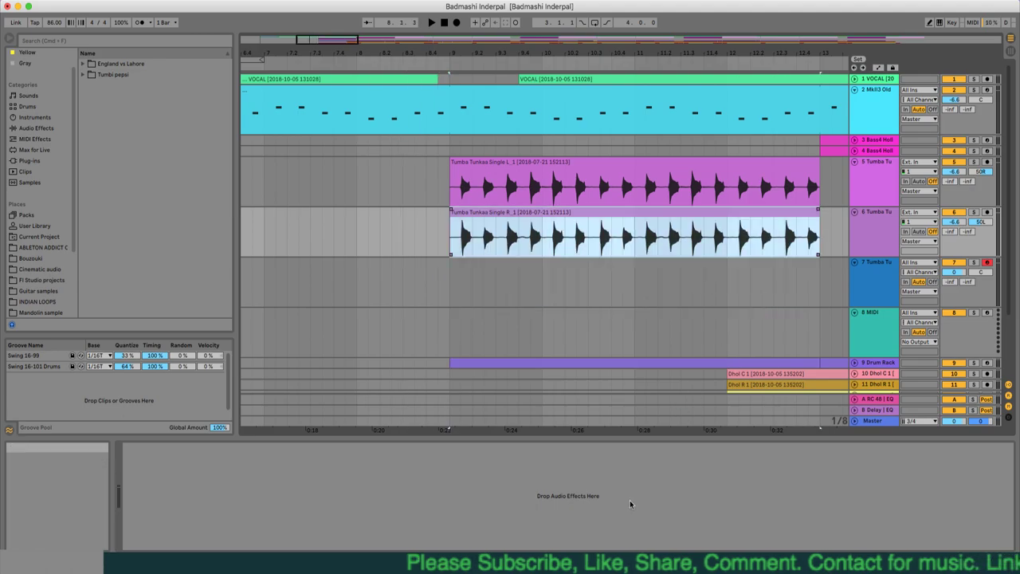
pyautogui.click(827, 329)
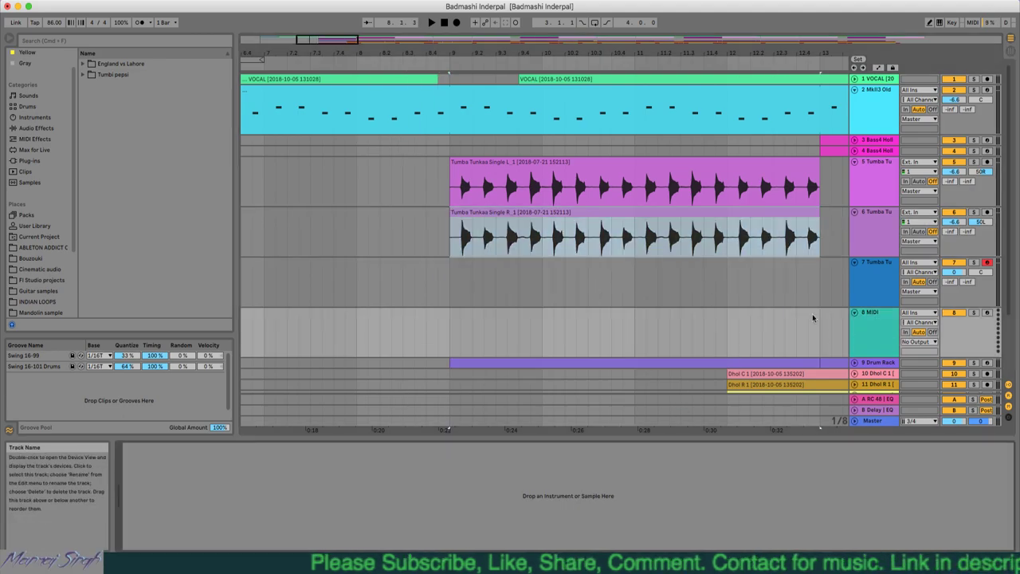
pyautogui.moveTo(628, 213); pyautogui.dragTo(596, 505)
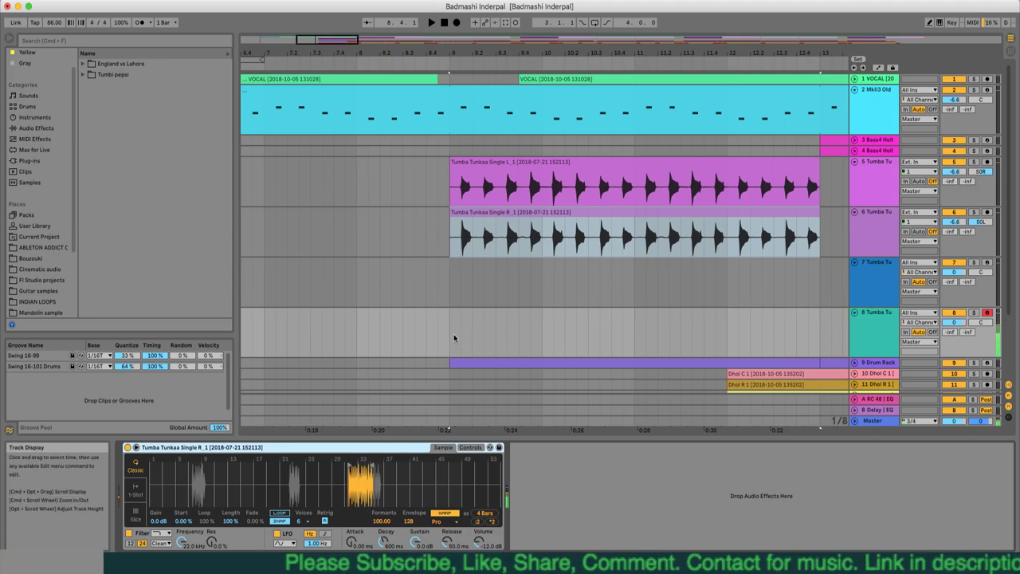
# - Audition the section at bar 9 and create a one-bar MIDI clip there on track 8 with Consolidate
pyautogui.press('space')
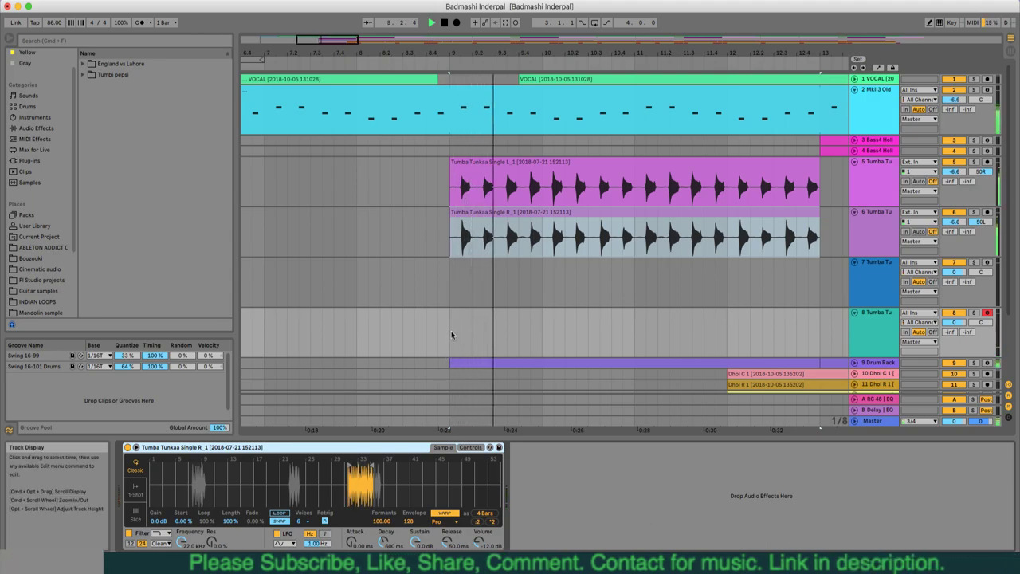
pyautogui.press('space')
pyautogui.moveTo(451, 331); pyautogui.dragTo(549, 332)
pyautogui.rightClick(541, 332)
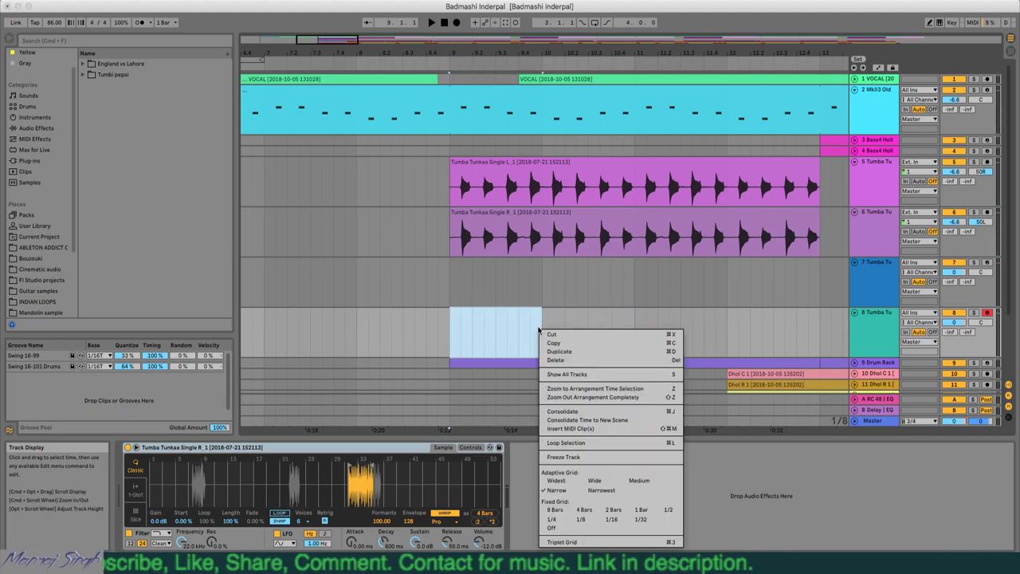
pyautogui.click(568, 412)
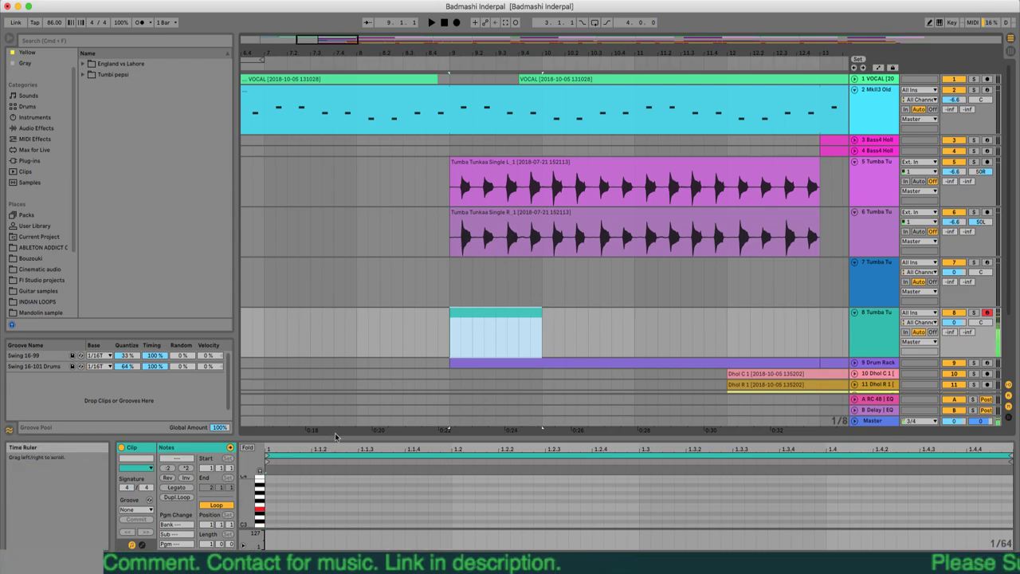
# - Enlarge the note editor and draw a one-beat D#3 note at the start of the new clip
pyautogui.moveTo(335, 445); pyautogui.dragTo(335, 386)
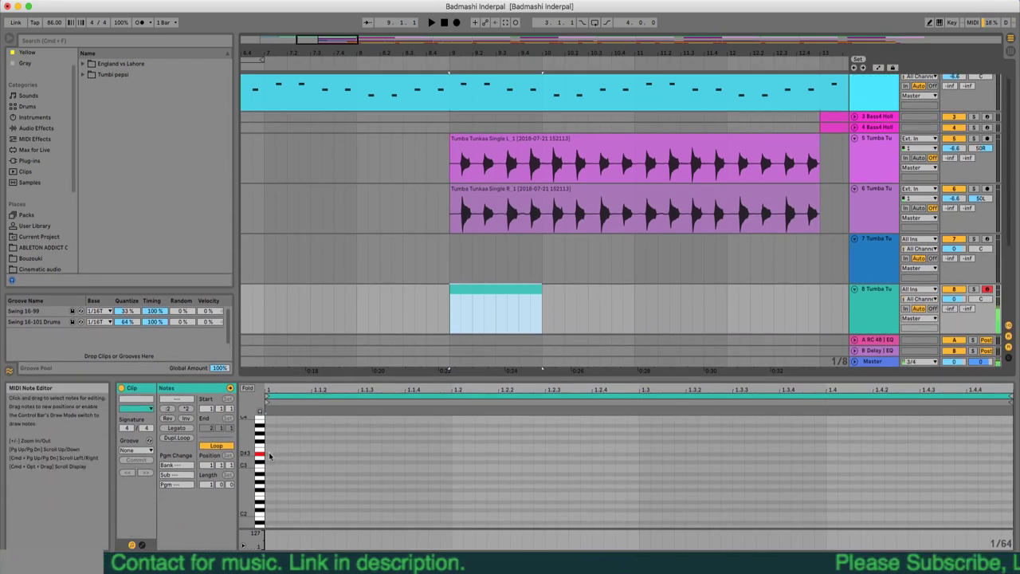
pyautogui.click(269, 456)
pyautogui.moveTo(274, 457); pyautogui.dragTo(452, 457)
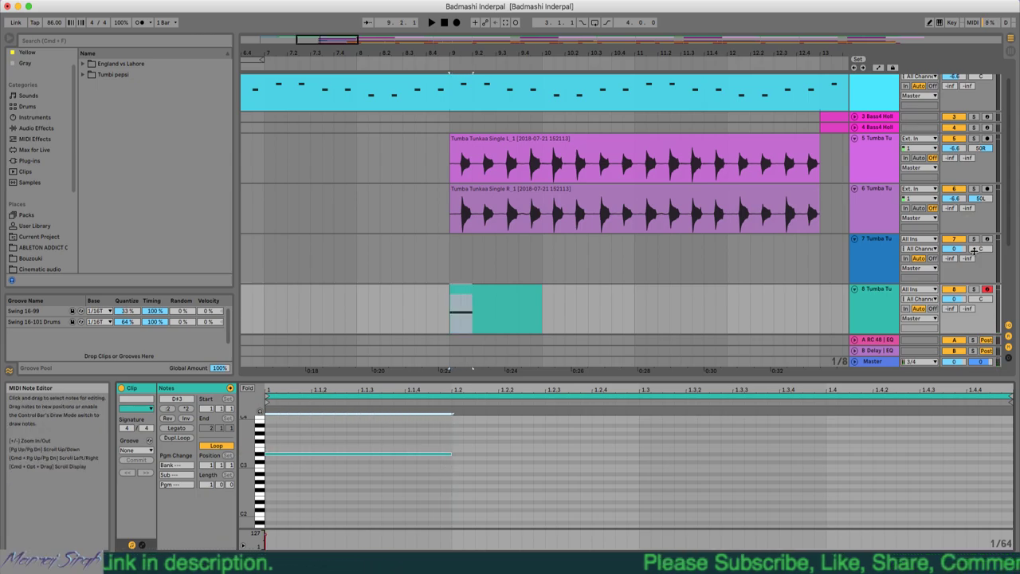
# - Solo track 8, audition the clip and lengthen its D#3 note to two beats
pyautogui.click(973, 289)
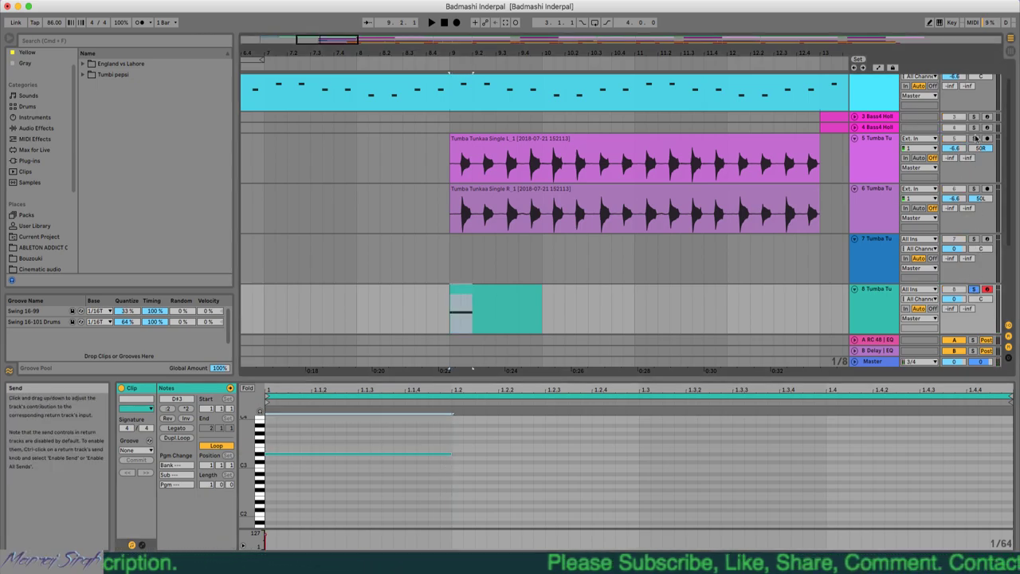
pyautogui.press('space')
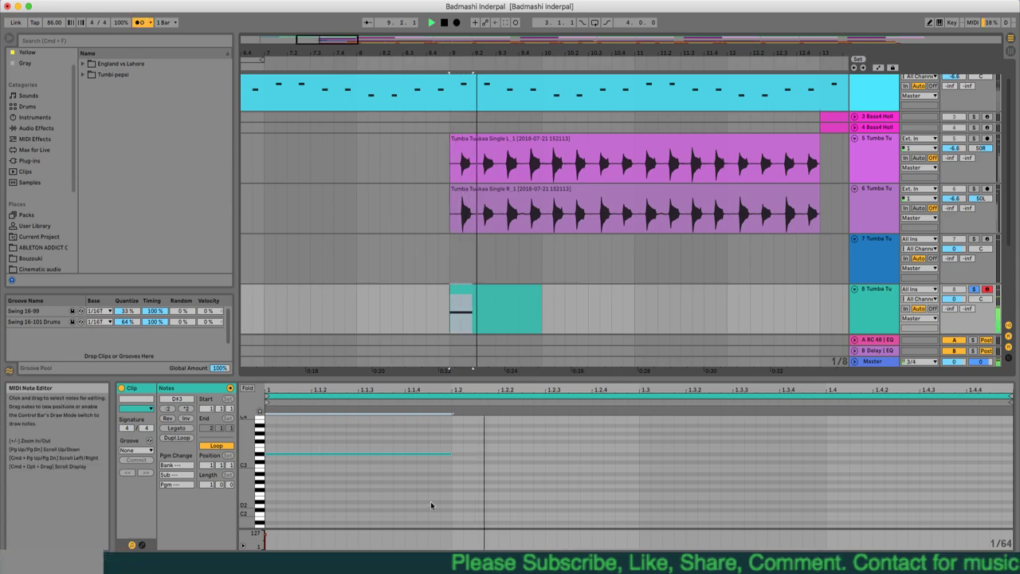
pyautogui.press('space')
pyautogui.moveTo(452, 453); pyautogui.dragTo(606, 455)
pyautogui.press('space')
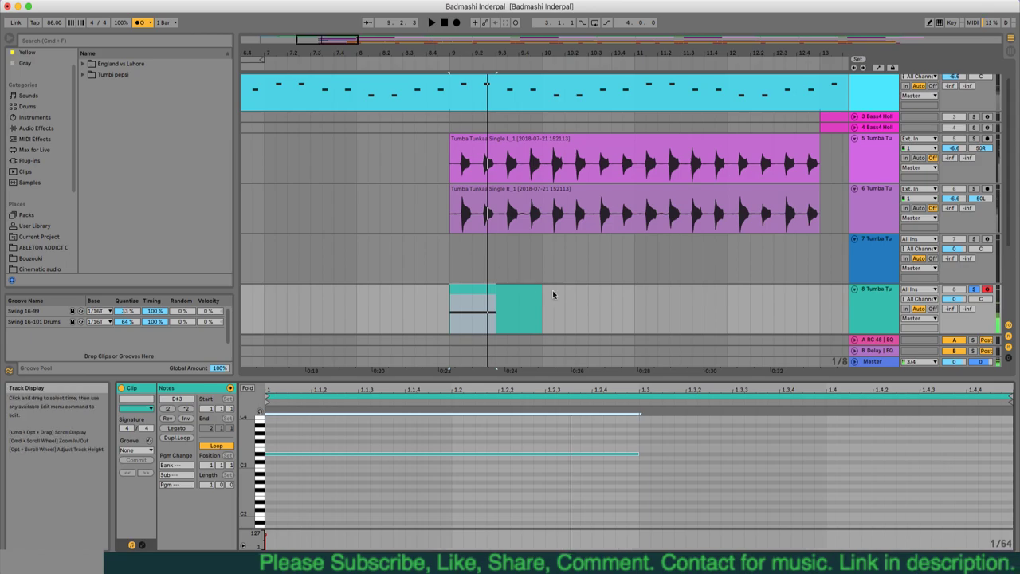
# - Extend the track 8 MIDI clip to two bars, consolidate it and play it back
pyautogui.moveTo(542, 311); pyautogui.dragTo(628, 314)
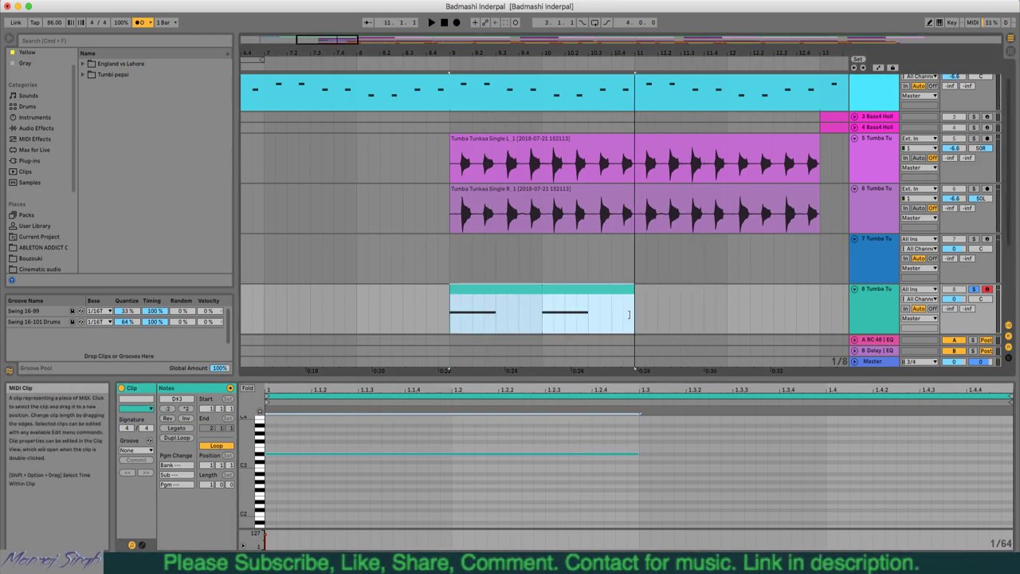
pyautogui.press('super+j')
pyautogui.press('space')
pyautogui.press('space')
# - Move the second note to C#3 at 1.3, and add two-beat copies at B2 on 2 and C#3 on 2.3
pyautogui.moveTo(699, 420); pyautogui.dragTo(514, 447)
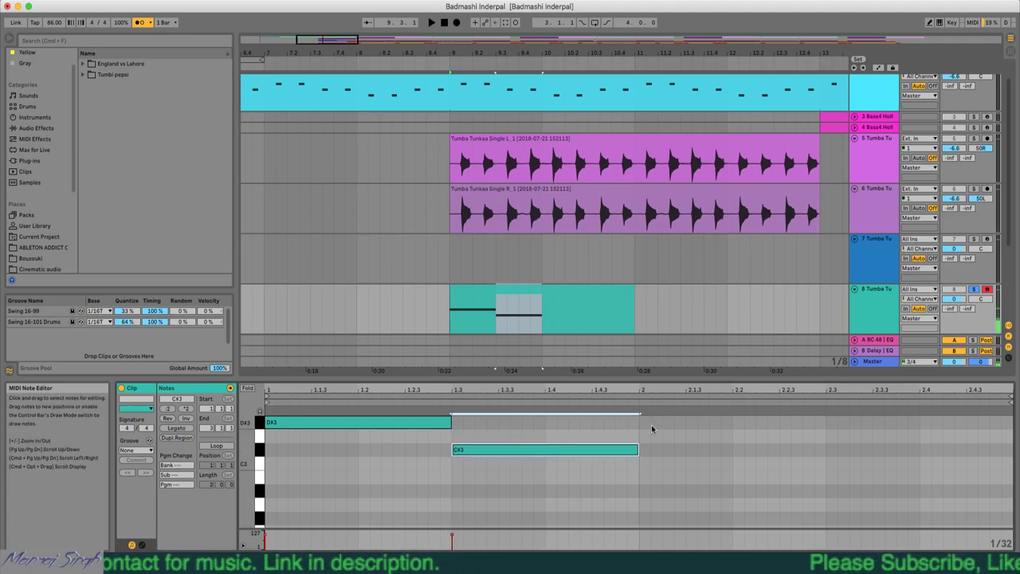
pyautogui.moveTo(572, 449); pyautogui.dragTo(759, 479)
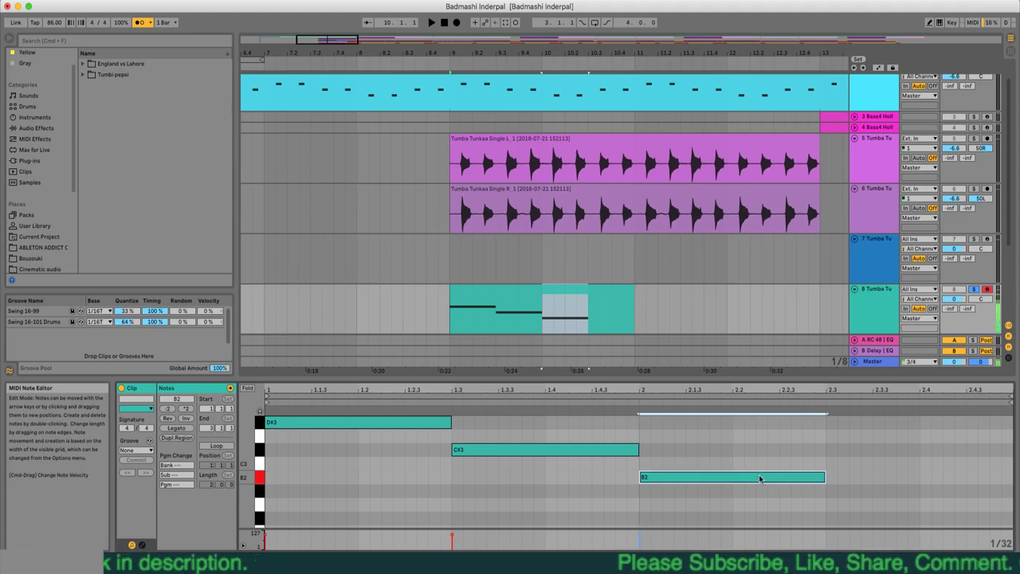
pyautogui.moveTo(720, 477); pyautogui.dragTo(908, 450)
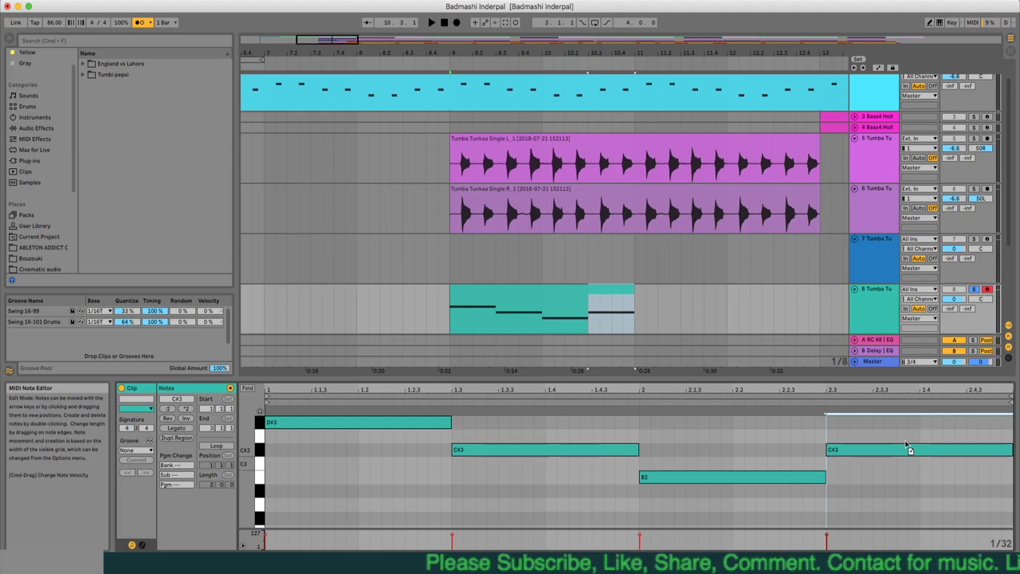
# - Play back the four-note melody clip and open track 8's Simpler to inspect the start of its sample
pyautogui.press('super+a')
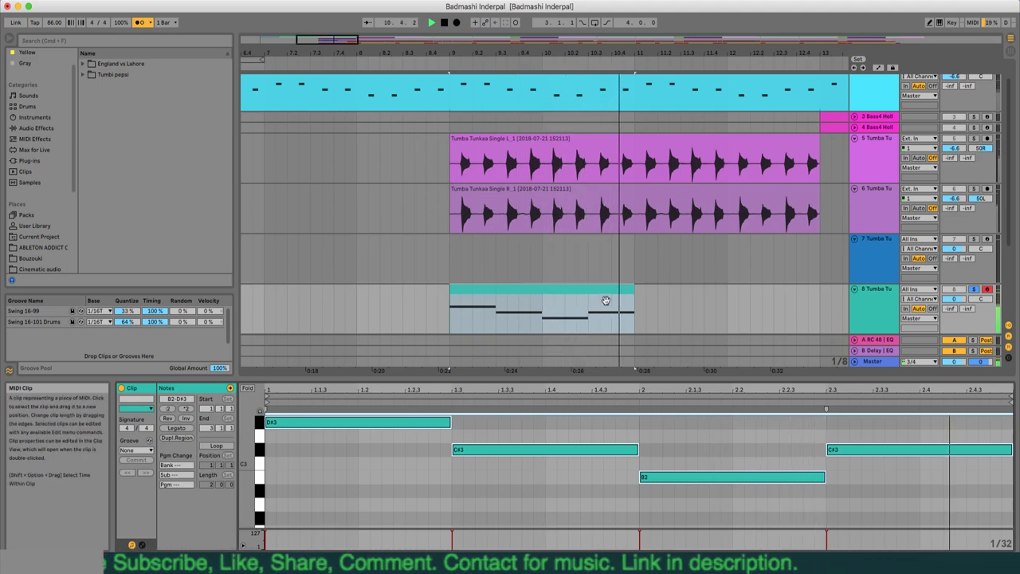
pyautogui.press('space')
pyautogui.doubleClick(859, 298)
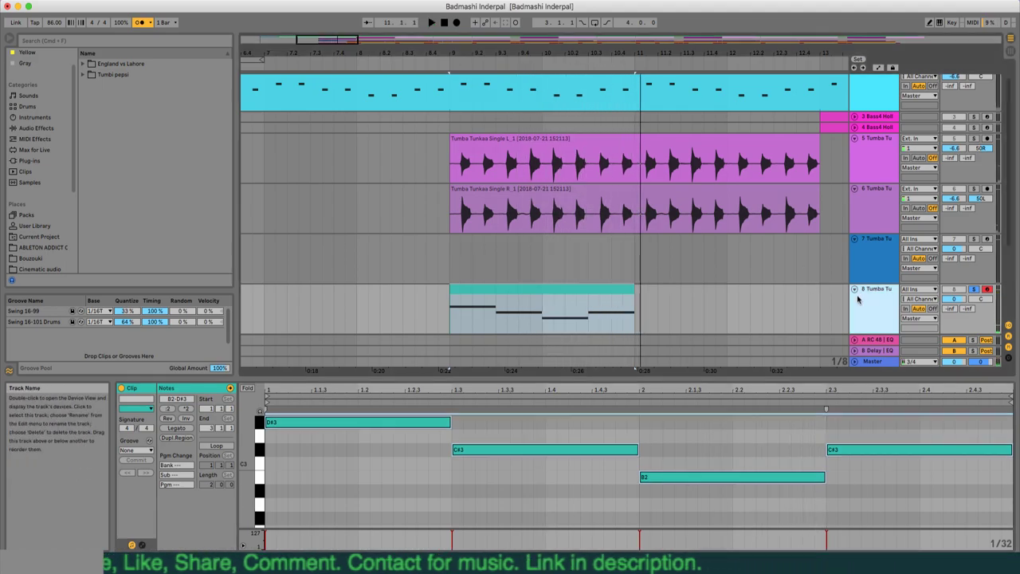
pyautogui.scroll(-10, 352, 481)
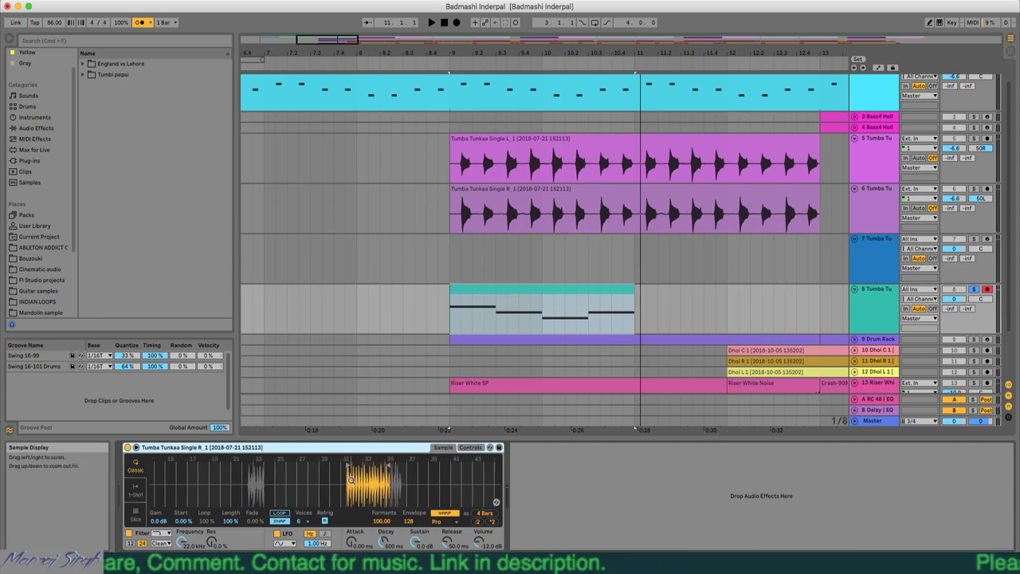
pyautogui.scroll(-8, 351, 480)
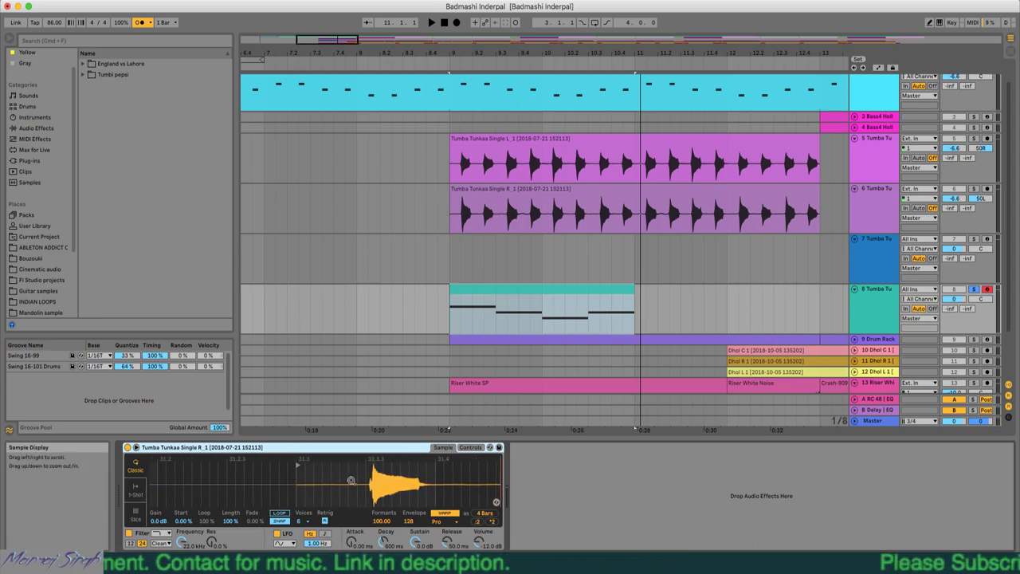
pyautogui.scroll(-6, 445, 470)
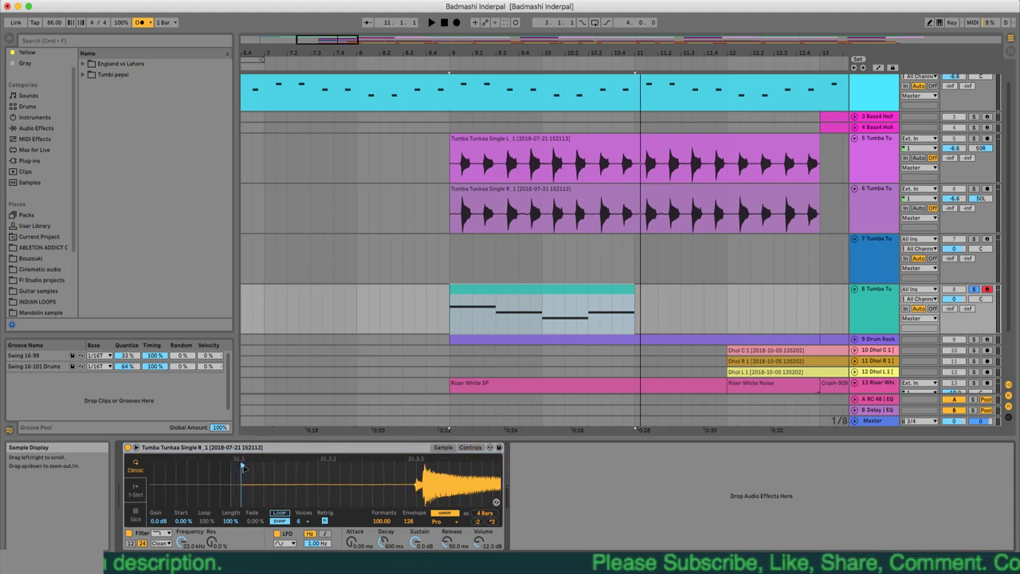
# - Try moving the sample start in track 8's Simpler closer to the attack and audition it
pyautogui.press('space')
pyautogui.moveTo(245, 473); pyautogui.dragTo(267, 469)
pyautogui.press('space')
pyautogui.press('space')
pyautogui.press('space')
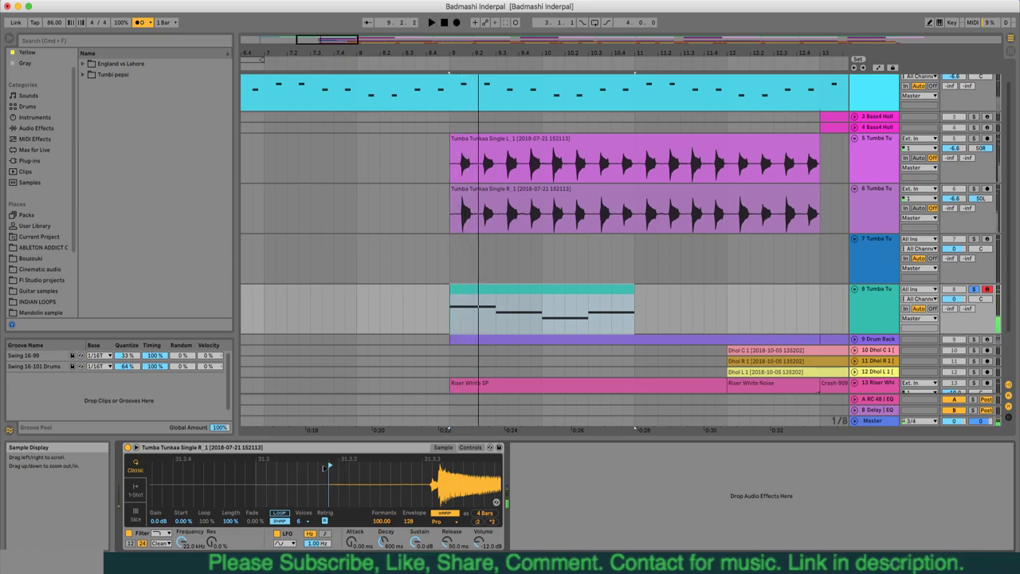
pyautogui.press('space')
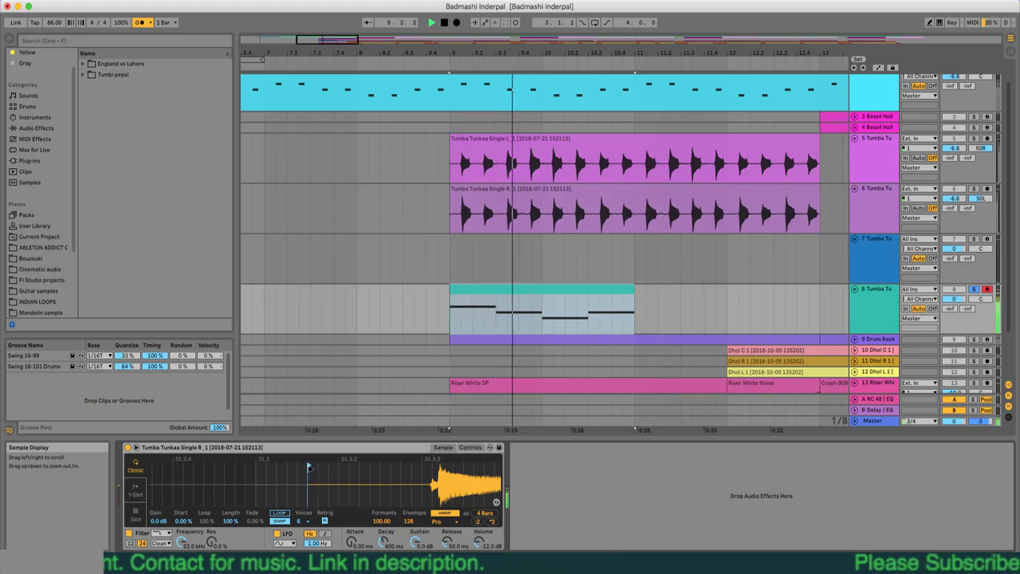
# - Set the sample start in track 8's Simpler back at 31.3 and play the melody to check it
pyautogui.moveTo(310, 468); pyautogui.dragTo(256, 468)
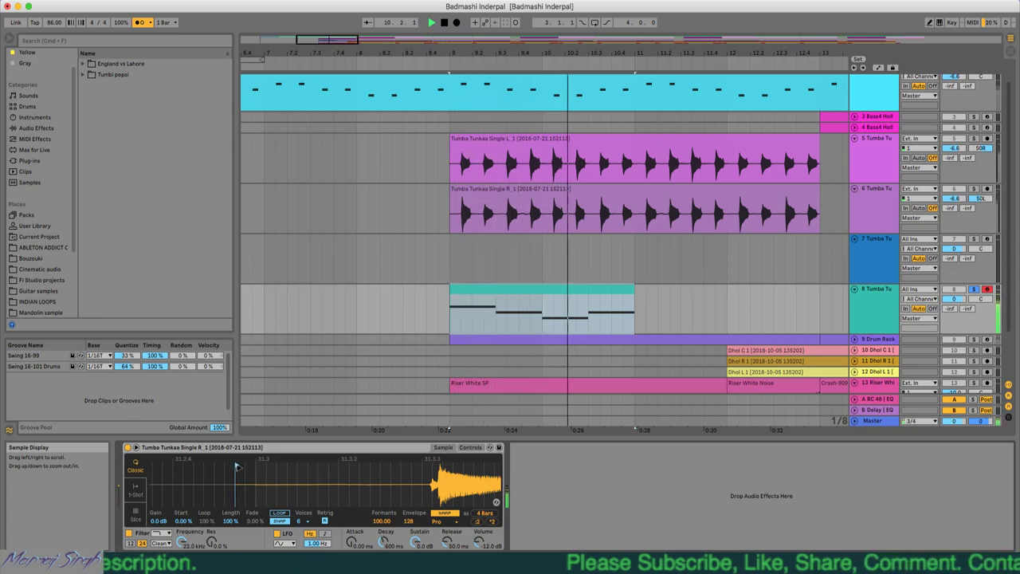
pyautogui.moveTo(258, 468); pyautogui.dragTo(266, 468)
pyautogui.press('space')
pyautogui.press('space')
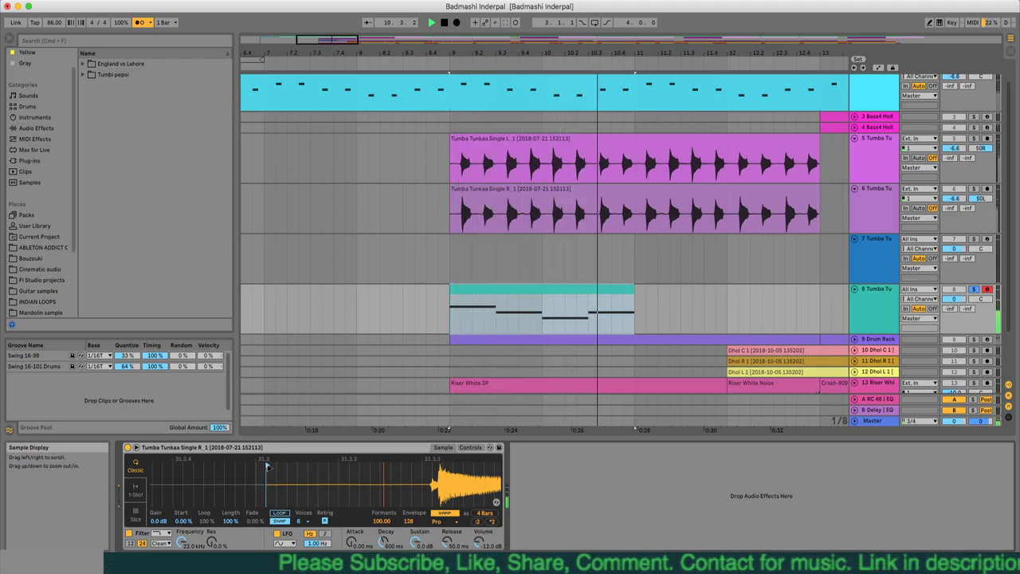
pyautogui.press('space')
# - Copy the melody clip from track 8 to track 7 at bar 9 and duplicate both clips to bar 11
pyautogui.click(533, 306)
pyautogui.moveTo(533, 306); pyautogui.dragTo(531, 274)
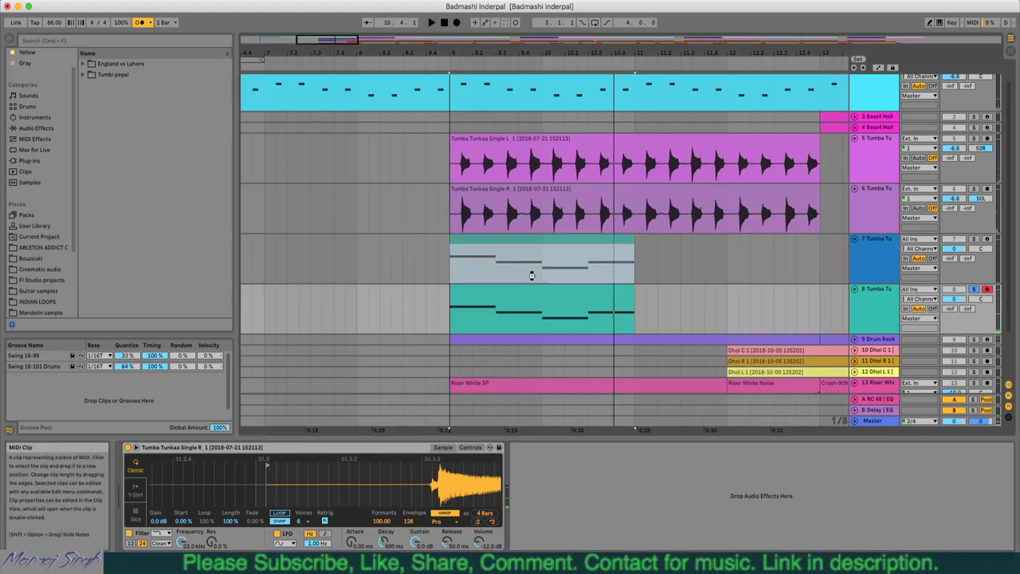
pyautogui.click(518, 303)
pyautogui.press('super+d')
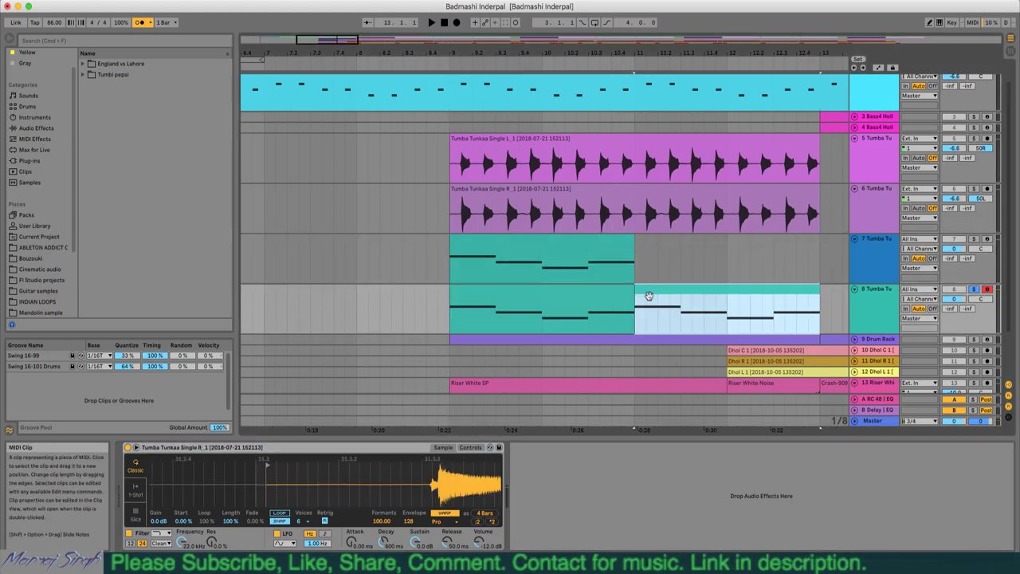
pyautogui.click(610, 252)
pyautogui.press('super+d')
# - Enable looping on the first melody clips of tracks 7 and 8 and extend both to bar 13
pyautogui.click(622, 258)
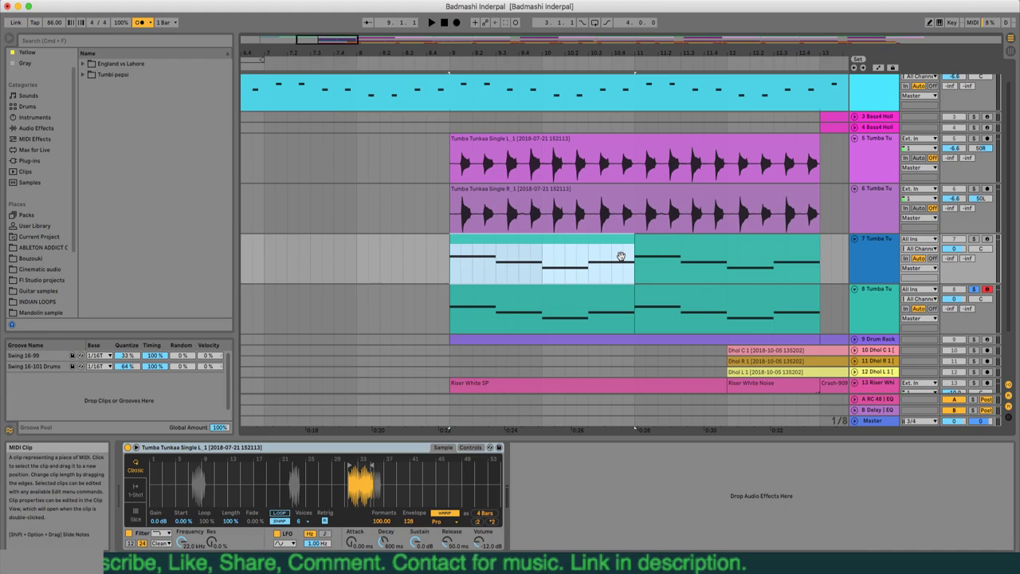
pyautogui.moveTo(632, 250)
pyautogui.mouseDown()
pyautogui.moveTo(818, 252)
pyautogui.moveTo(633, 260)
pyautogui.mouseUp()
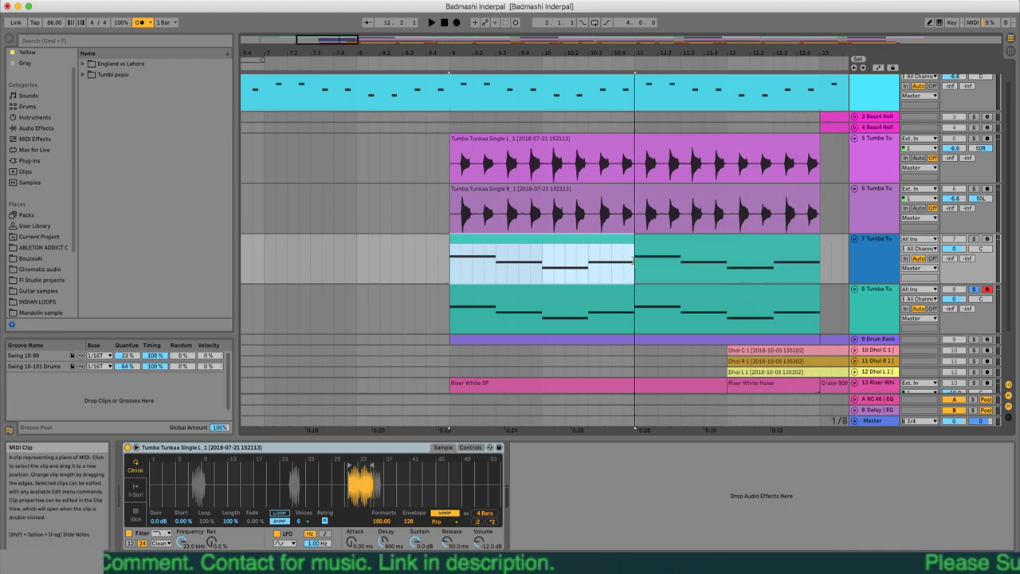
pyautogui.doubleClick(584, 259)
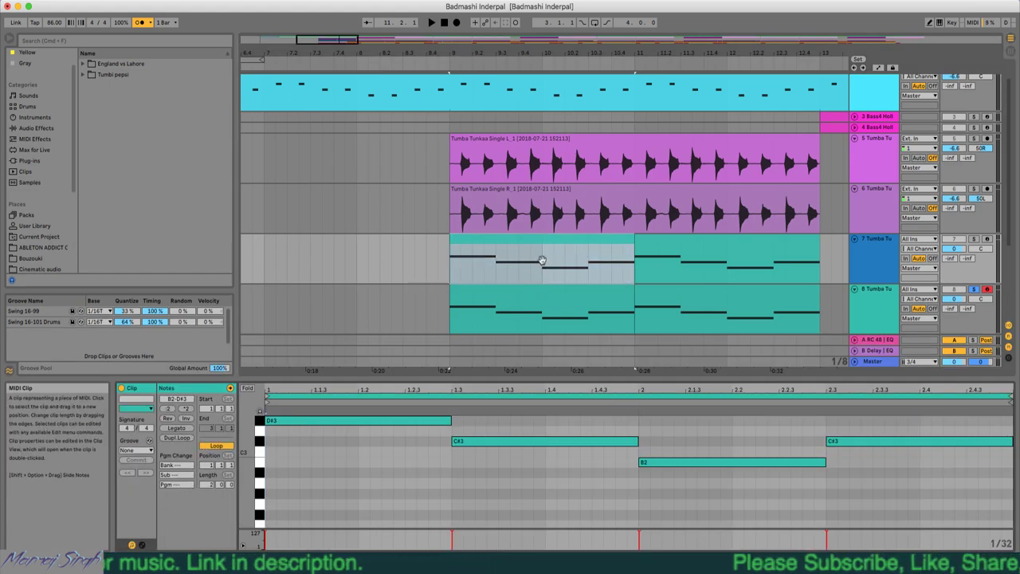
pyautogui.click(539, 303)
pyautogui.moveTo(629, 300); pyautogui.dragTo(814, 301)
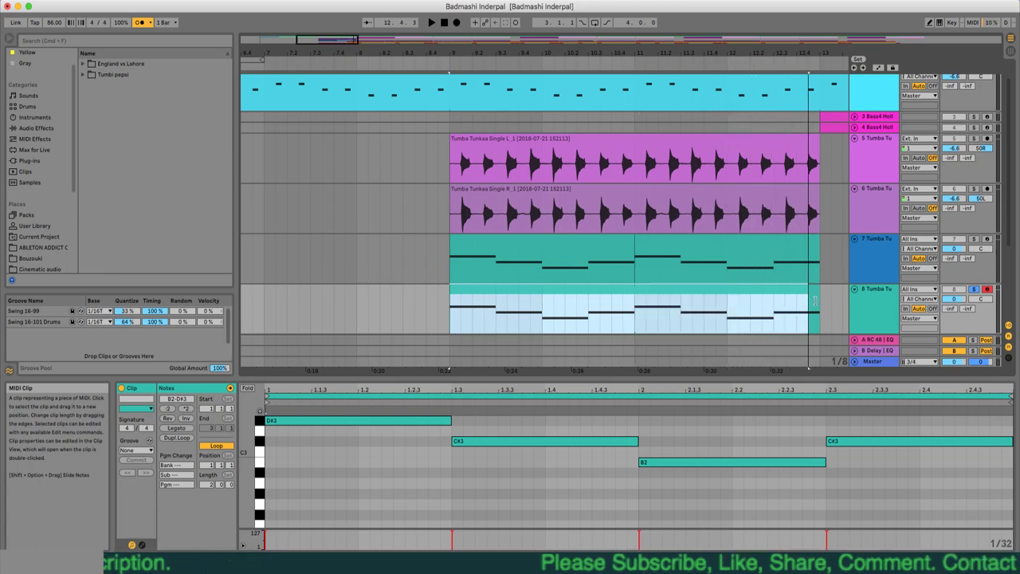
pyautogui.click(634, 248)
pyautogui.moveTo(683, 247); pyautogui.dragTo(822, 243)
# - Solo track 7 together with track 8, pan them 50R and 50L respectively, and play them back
pyautogui.press('space')
pyautogui.press('space')
pyautogui.click(974, 239)
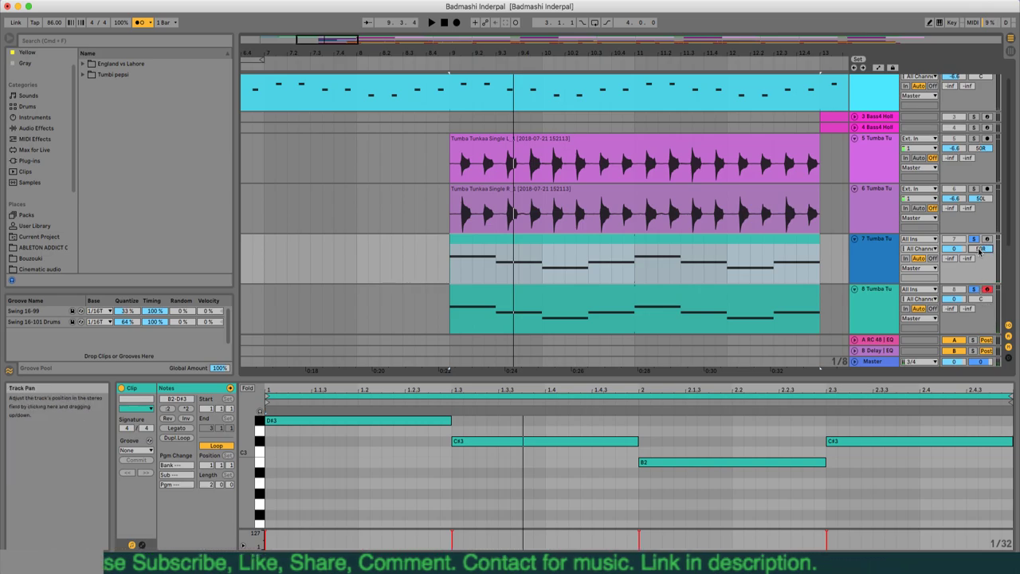
pyautogui.press('super+space')
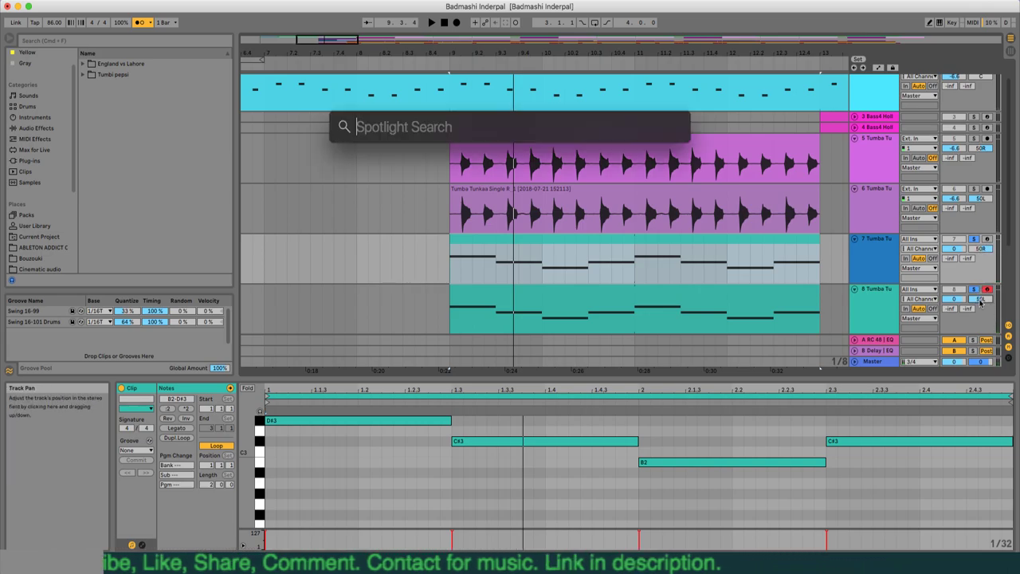
pyautogui.press('Escape')
pyautogui.press('space')
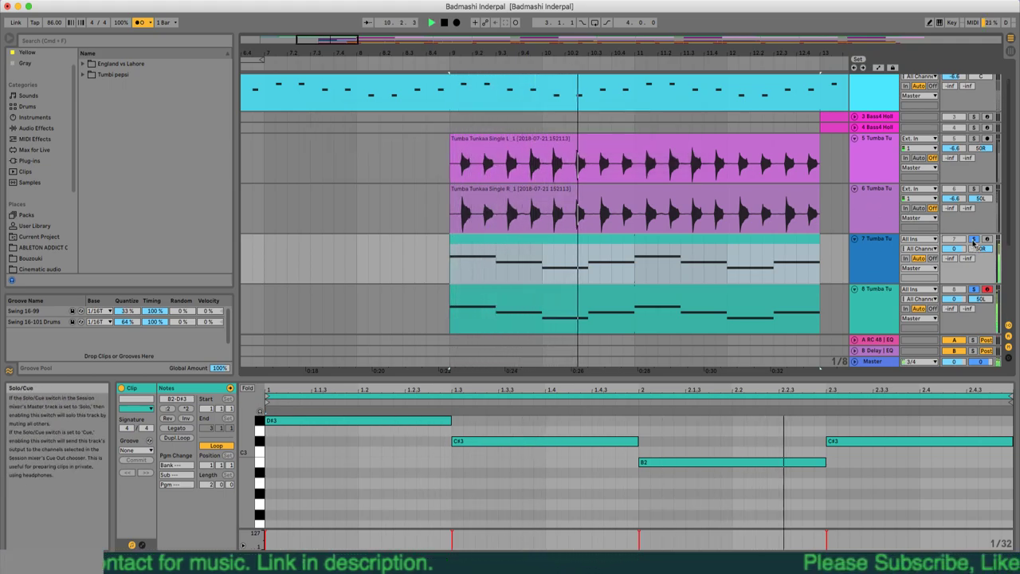
# - Turn off the metronome, unsolo tracks 7 and 8, and replay the section with all tracks
pyautogui.click(141, 23)
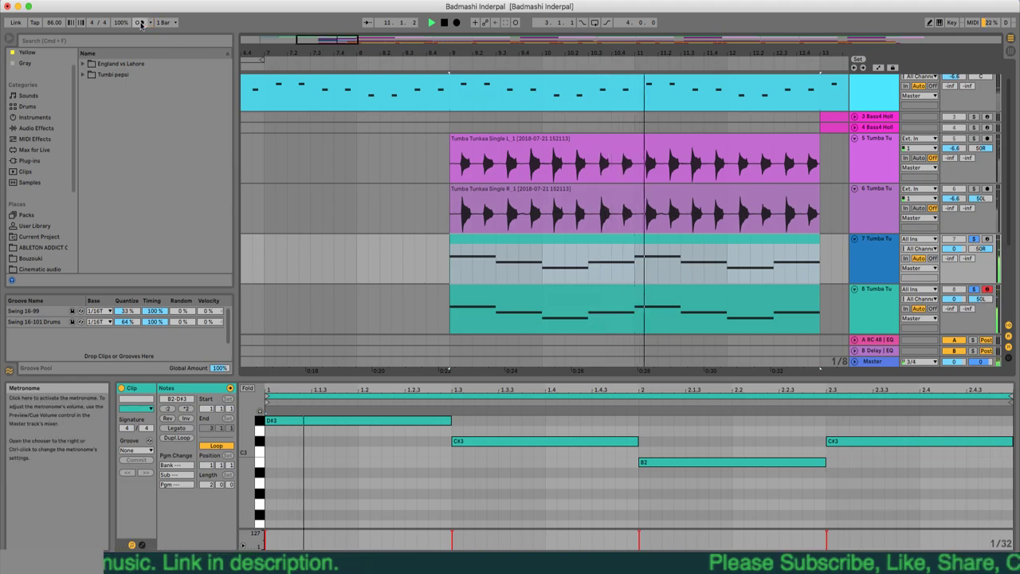
pyautogui.click(971, 238)
pyautogui.click(954, 239)
pyautogui.press('space')
pyautogui.press('space')
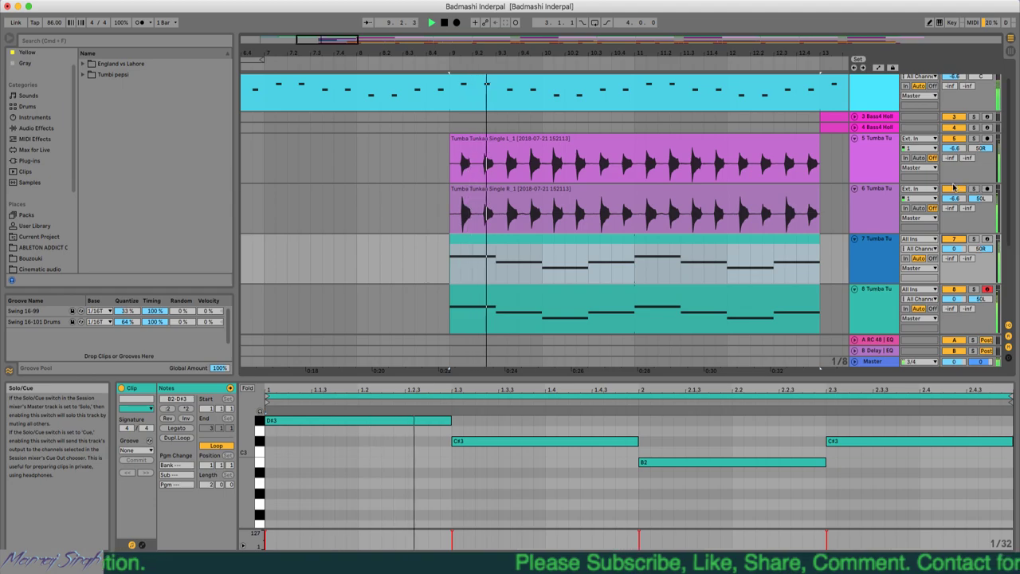
# - Compare the mix with and without the Tumba audio tracks, leaving tracks 5 and 6 muted
pyautogui.click(954, 139)
pyautogui.click(954, 139)
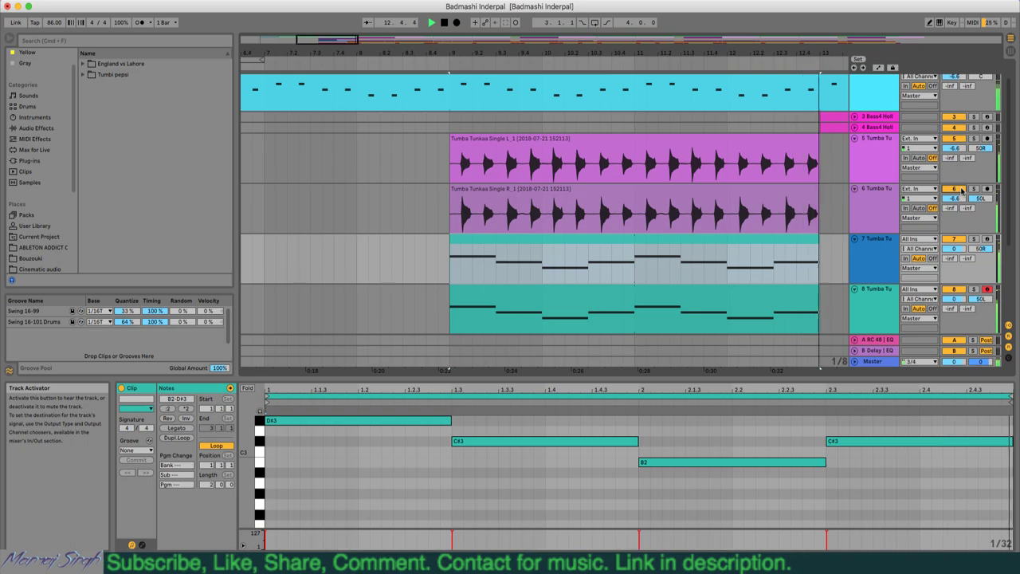
pyautogui.click(954, 139)
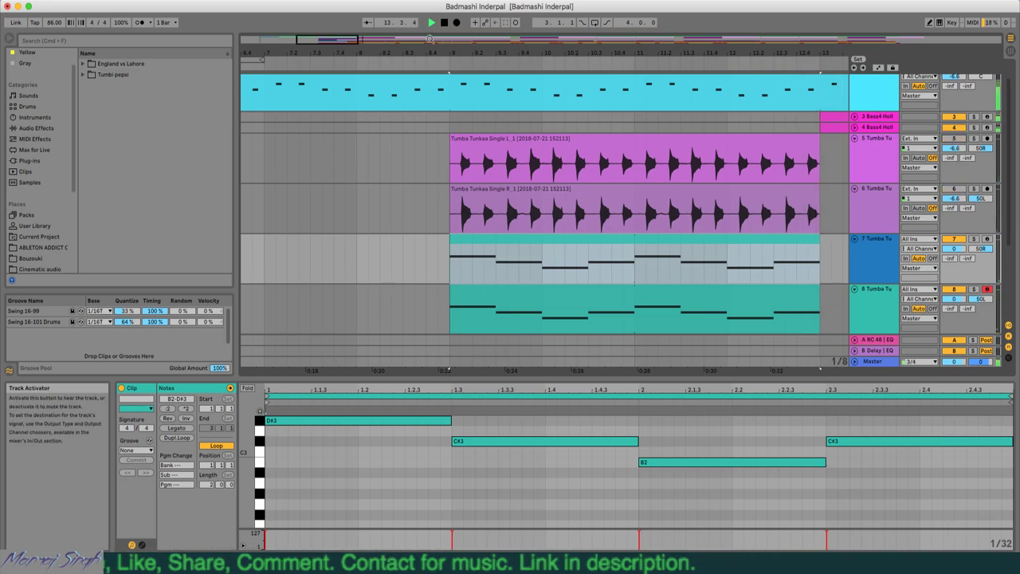
# - Extend the looped melody clips on tracks 7 and 8 to bar 21
pyautogui.moveTo(429, 38); pyautogui.dragTo(364, 56)
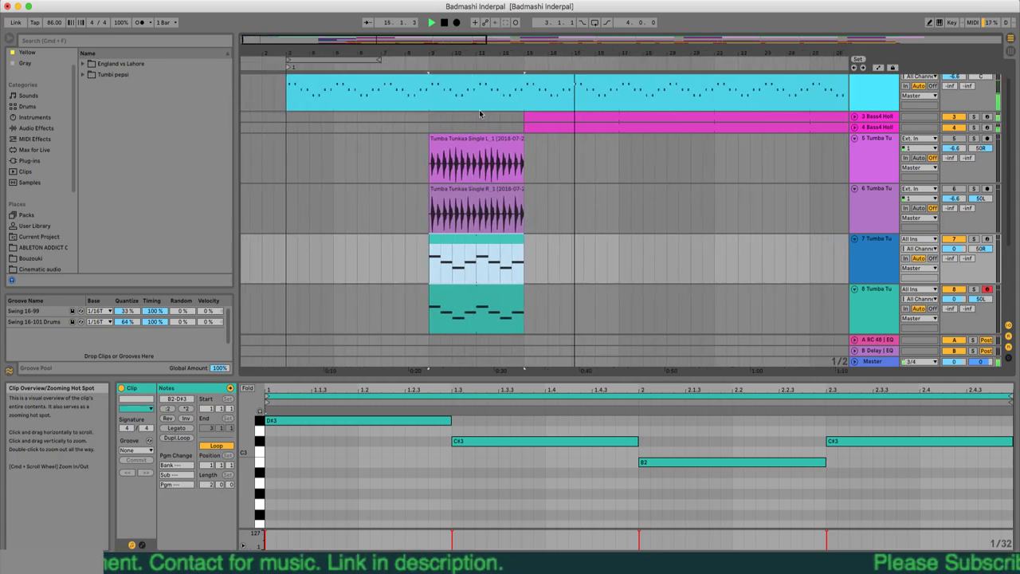
pyautogui.moveTo(525, 239); pyautogui.dragTo(667, 239)
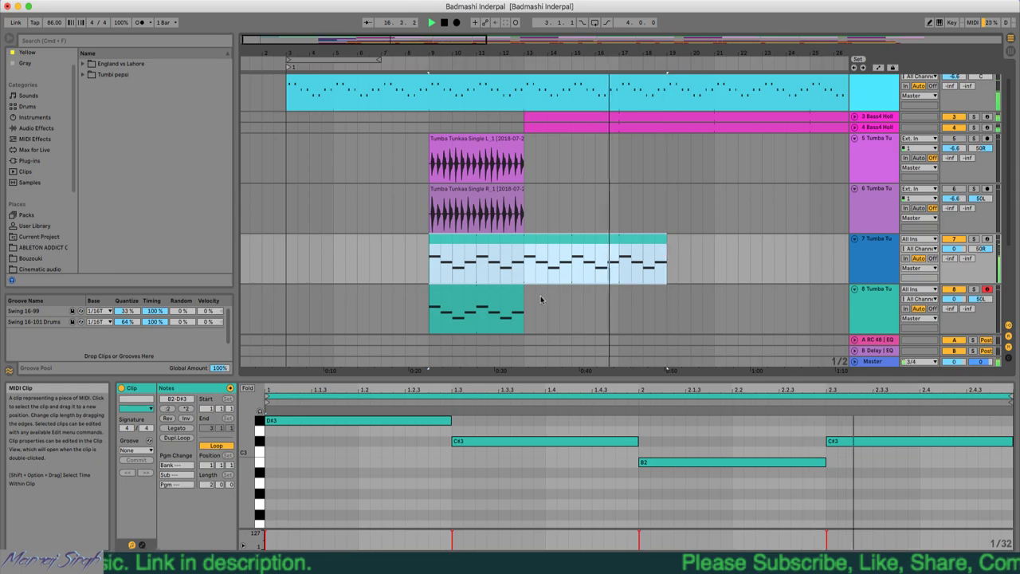
pyautogui.moveTo(524, 301); pyautogui.dragTo(661, 301)
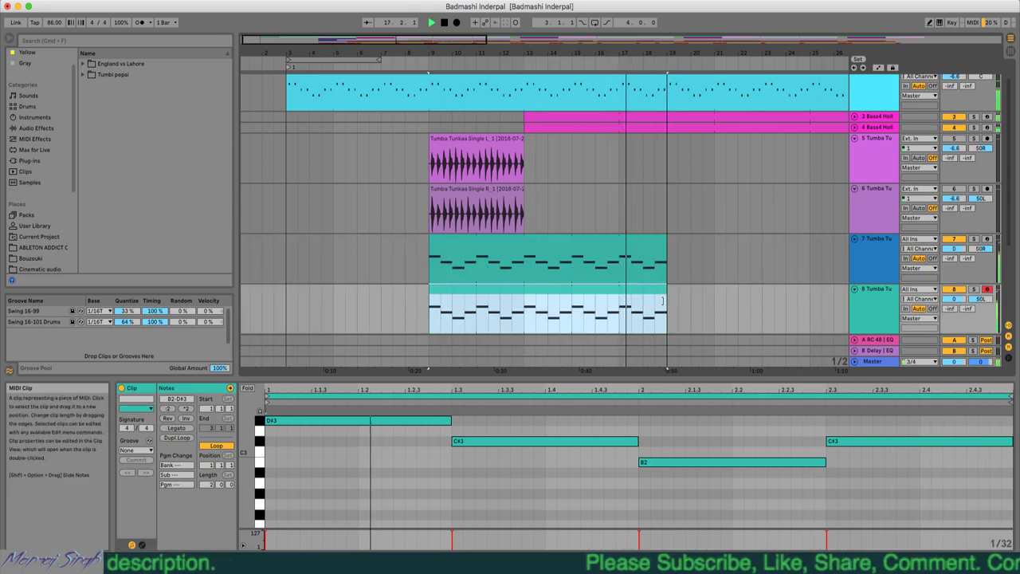
pyautogui.doubleClick(440, 44)
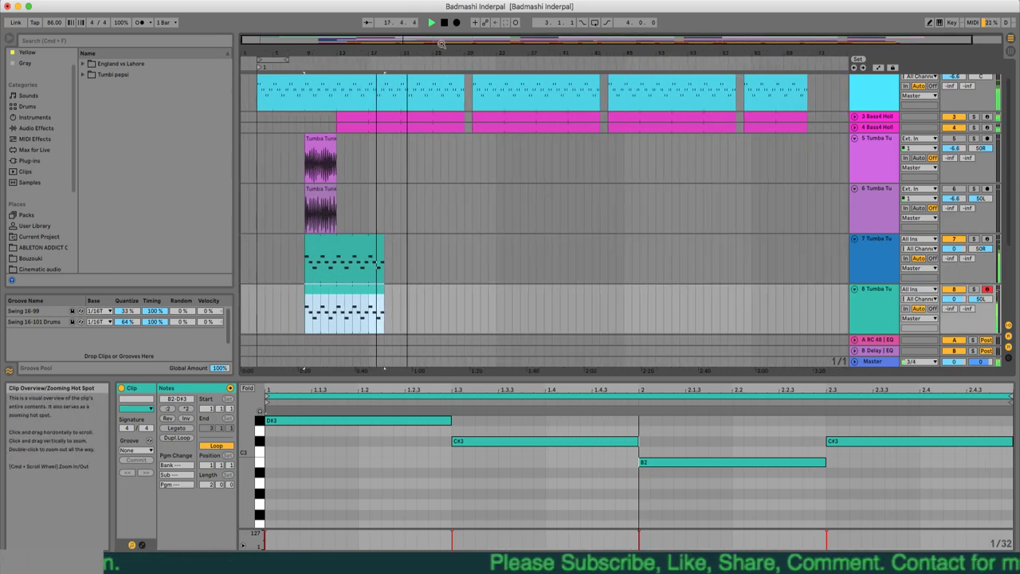
pyautogui.moveTo(384, 256); pyautogui.dragTo(398, 257)
pyautogui.moveTo(384, 295); pyautogui.dragTo(400, 295)
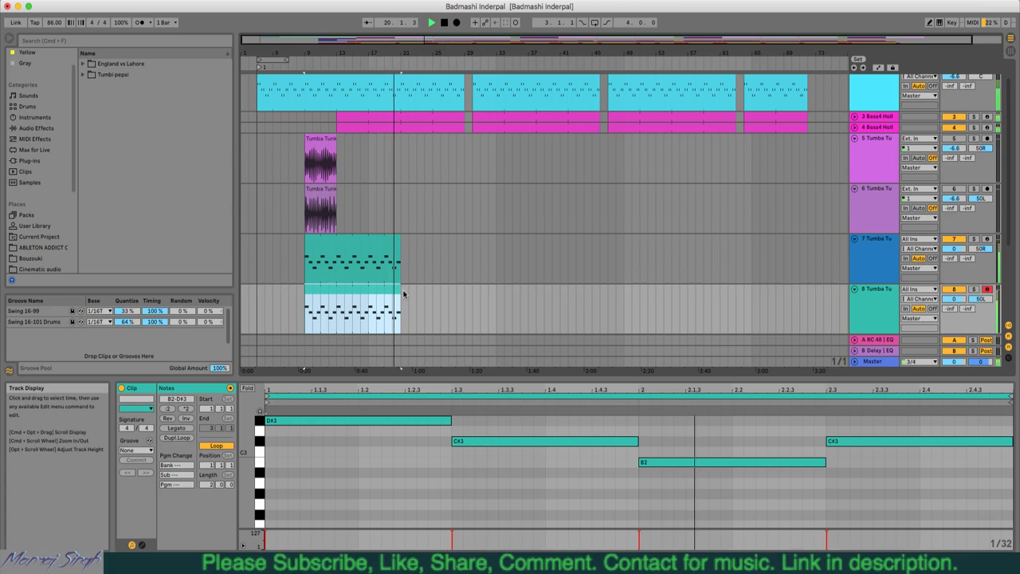
pyautogui.scroll(-5, 403, 294)
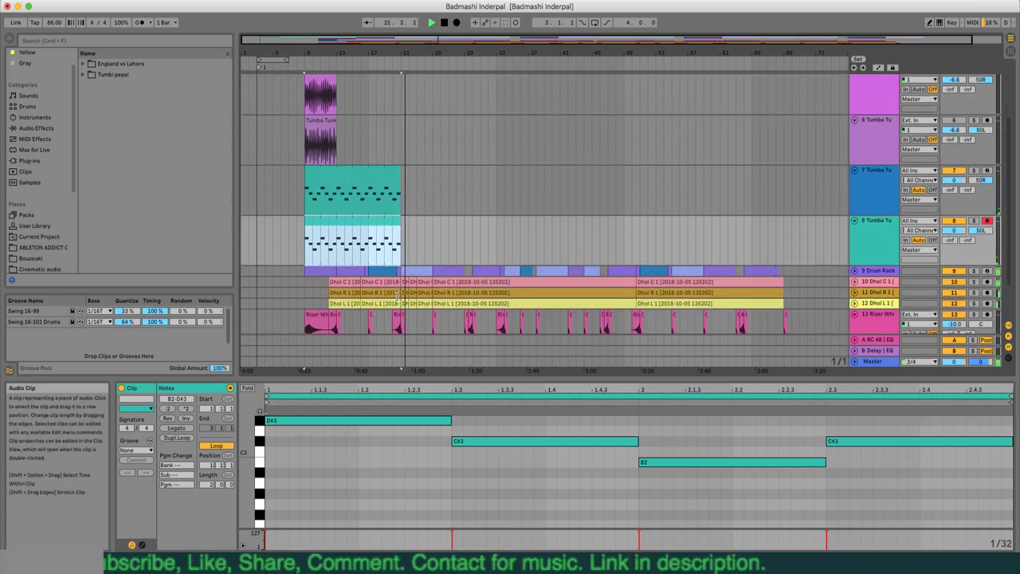
# - Undo the extensions of both melody clips beyond bar 13
pyautogui.press('super+z')
pyautogui.press('super+z')
pyautogui.press('super+z')
pyautogui.press('super+z')
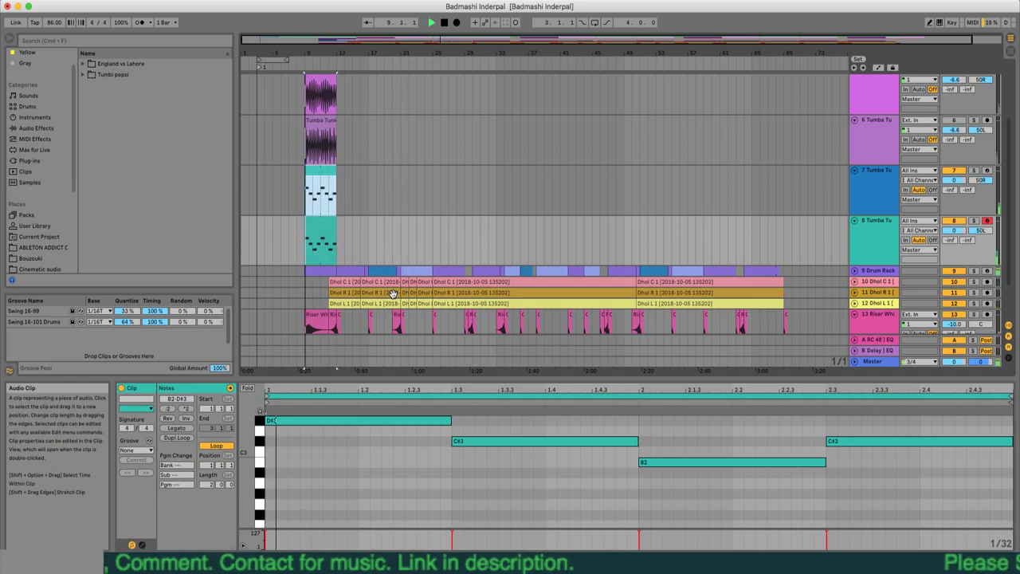
# - Delete the two original Tumba audio tracks, 5 and 6
pyautogui.scroll(6, 728, 216)
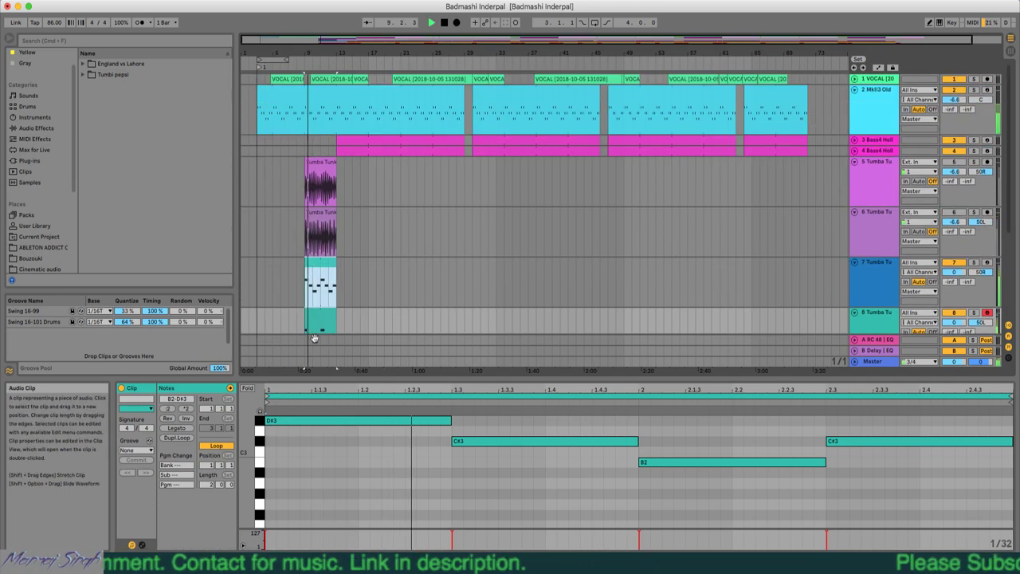
pyautogui.click(857, 188)
pyautogui.rightClick(857, 188)
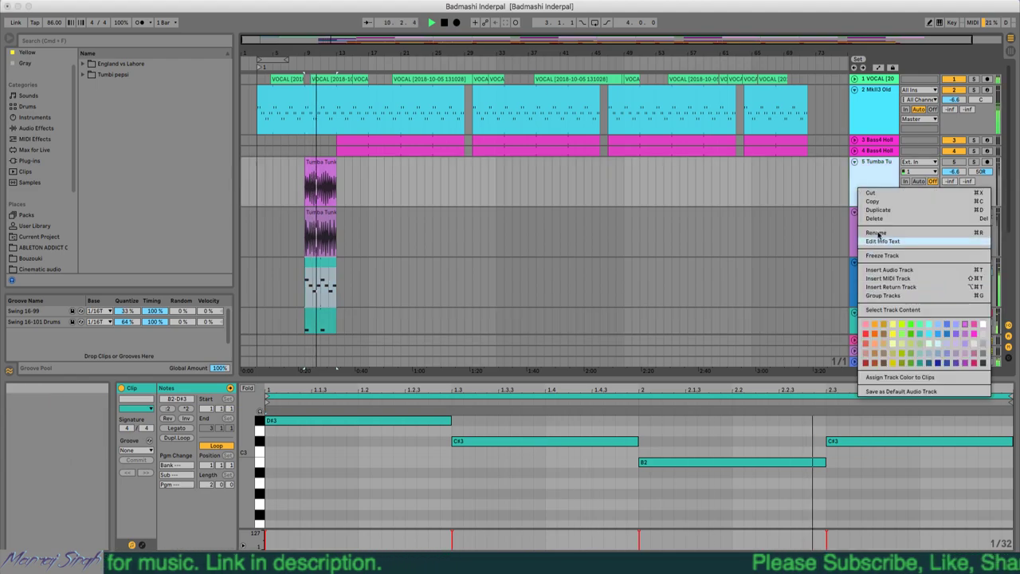
pyautogui.click(874, 217)
pyautogui.rightClick(867, 191)
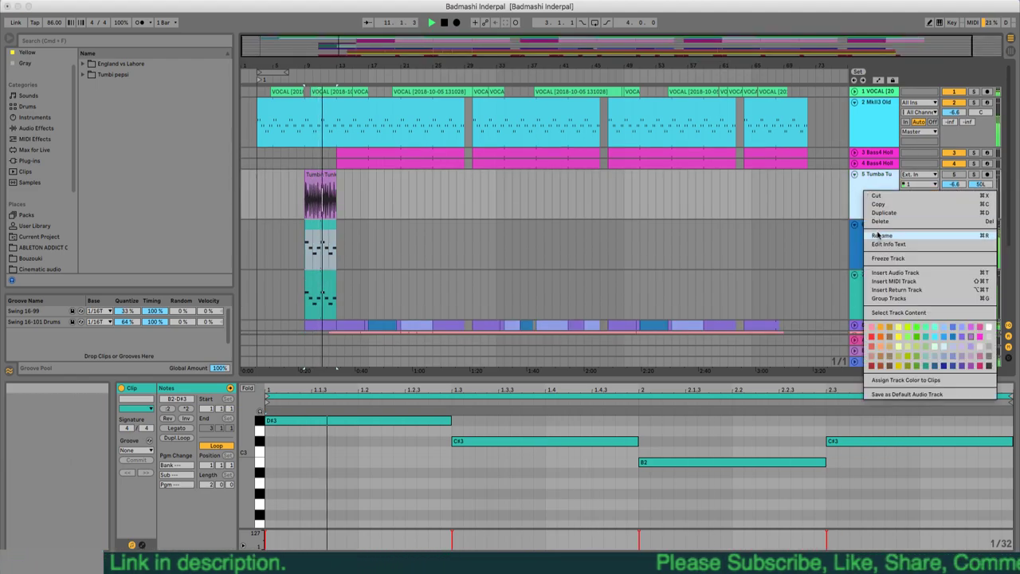
pyautogui.click(880, 221)
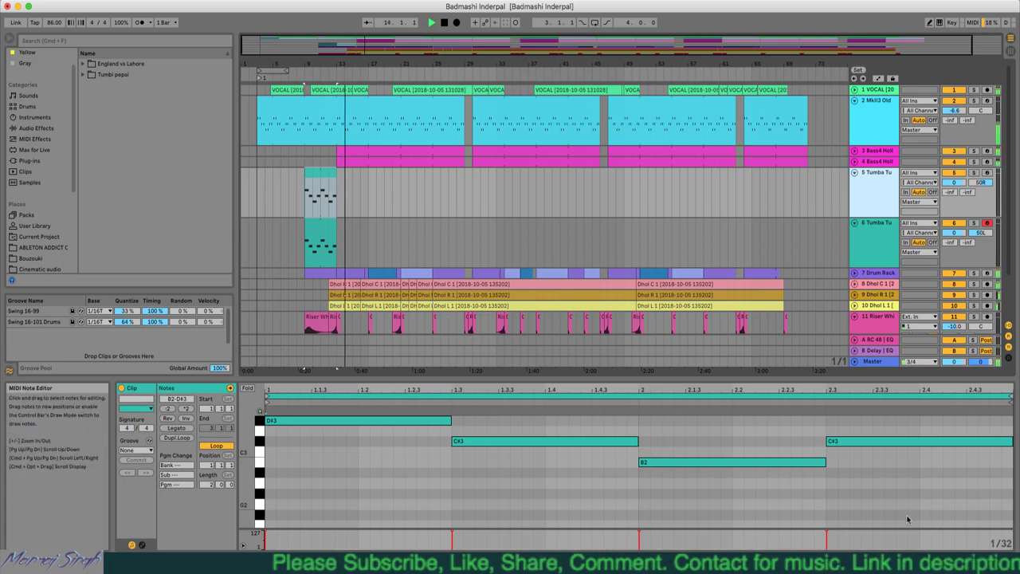
# - Unfold the vocal track and insert a new MIDI track directly below it
pyautogui.click(1010, 563)
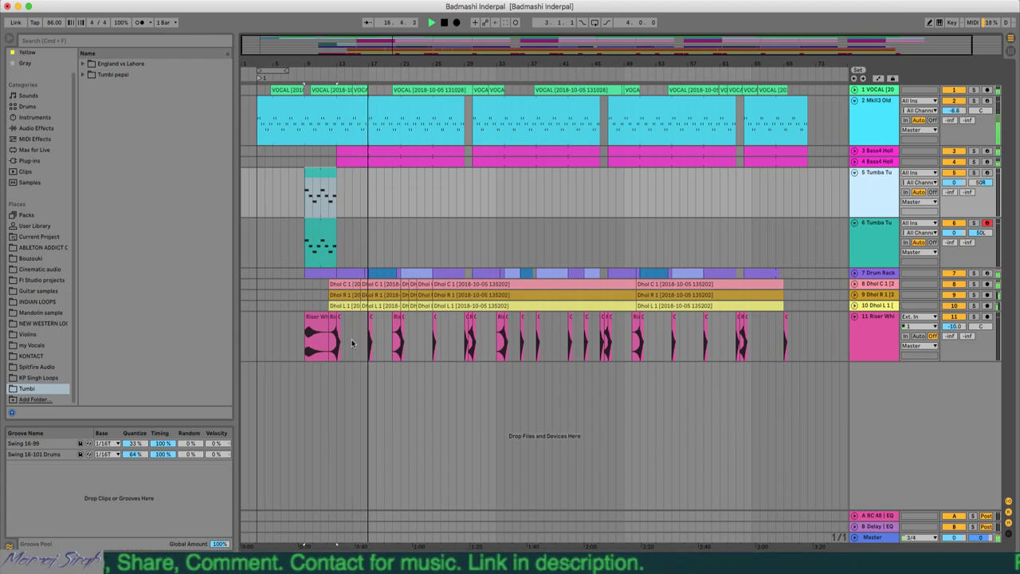
pyautogui.click(890, 90)
pyautogui.rightClick(890, 91)
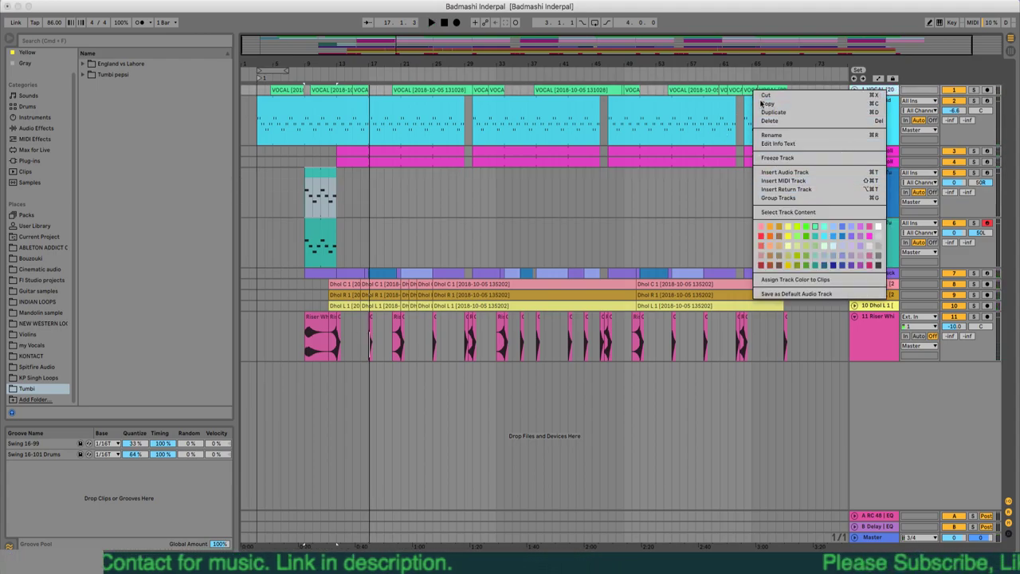
pyautogui.click(891, 91)
pyautogui.click(856, 90)
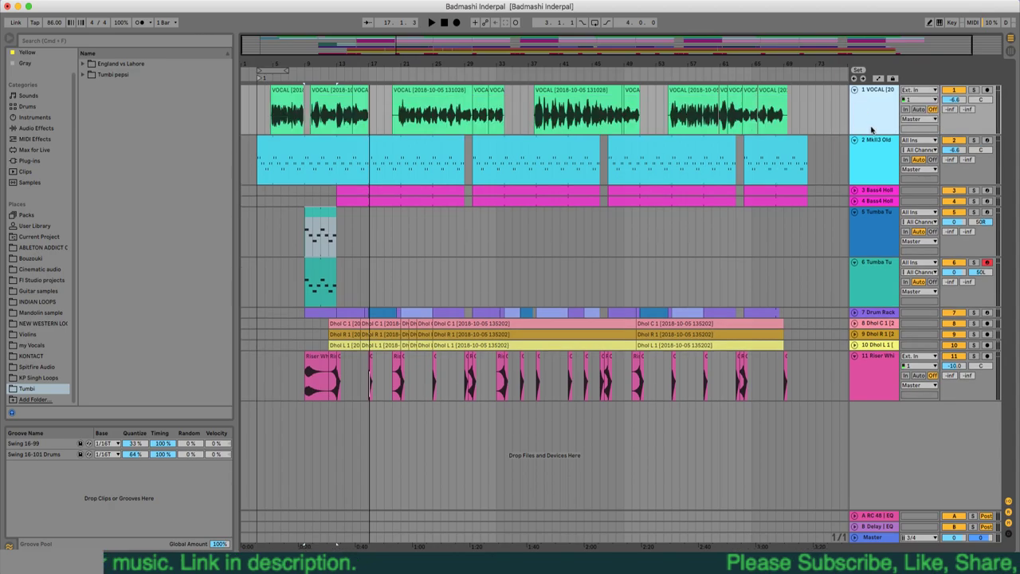
pyautogui.rightClick(867, 100)
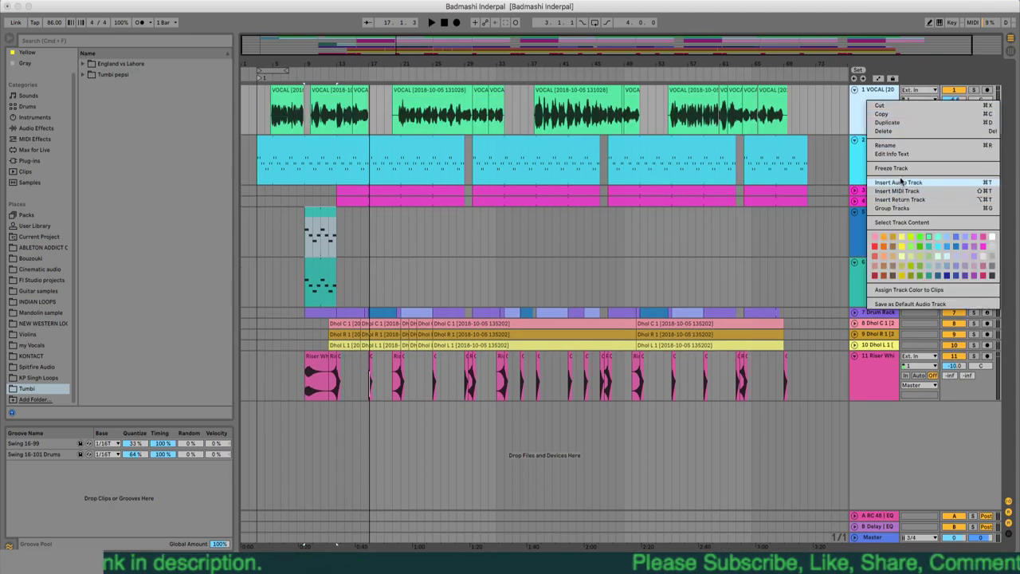
pyautogui.click(901, 190)
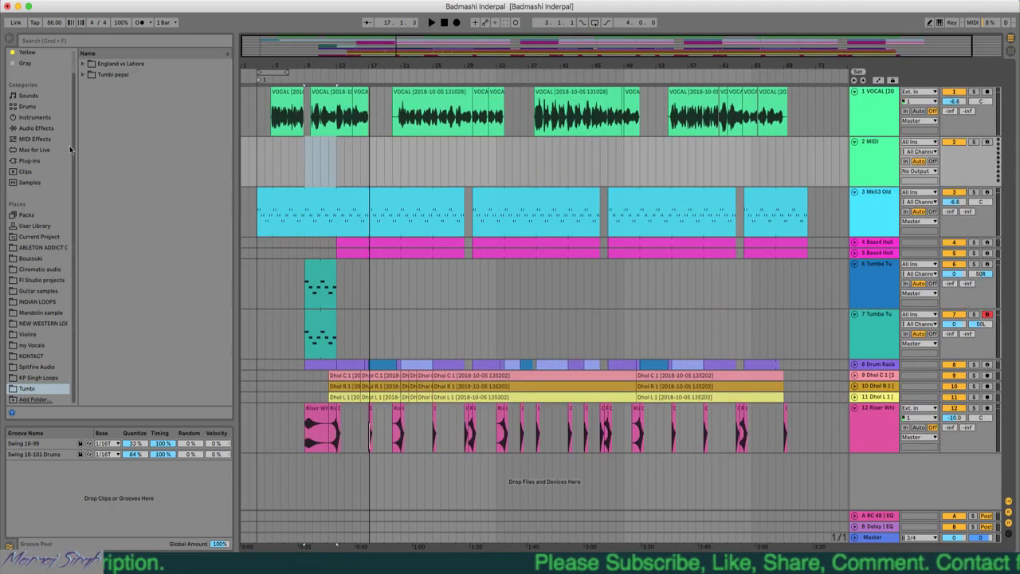
# - Audition several Brass presets from the Sounds library, such as Brassinski, Brutal Quad Saw, Ensemble Brass and Gratis Syn-Brass
pyautogui.click(35, 117)
pyautogui.click(39, 128)
pyautogui.click(33, 96)
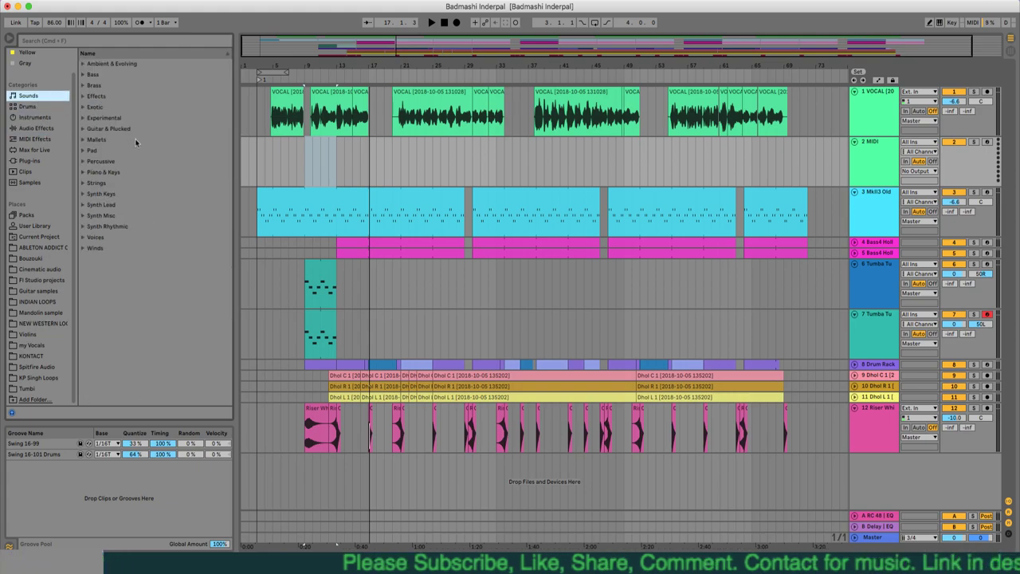
pyautogui.click(82, 85)
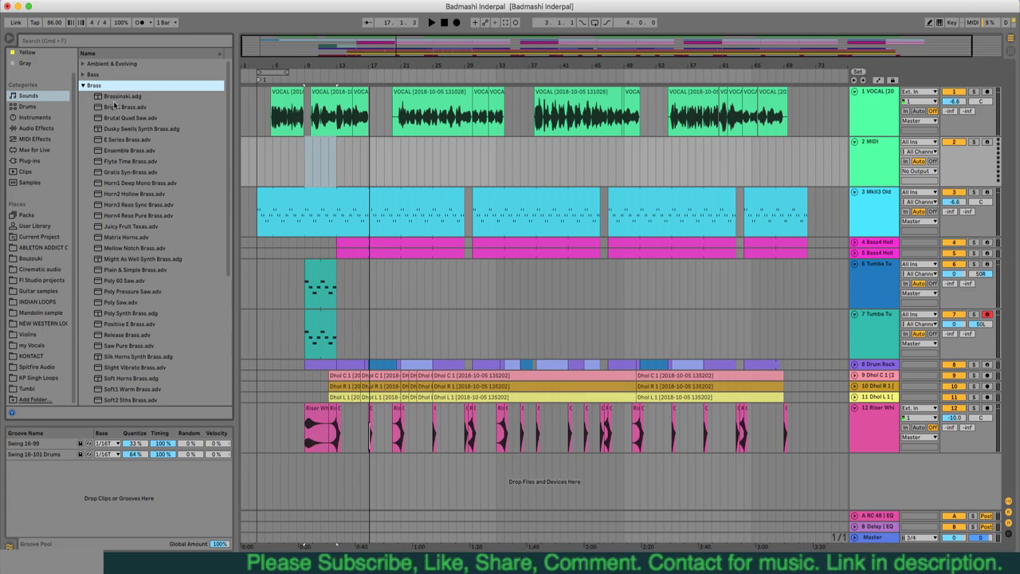
pyautogui.click(115, 97)
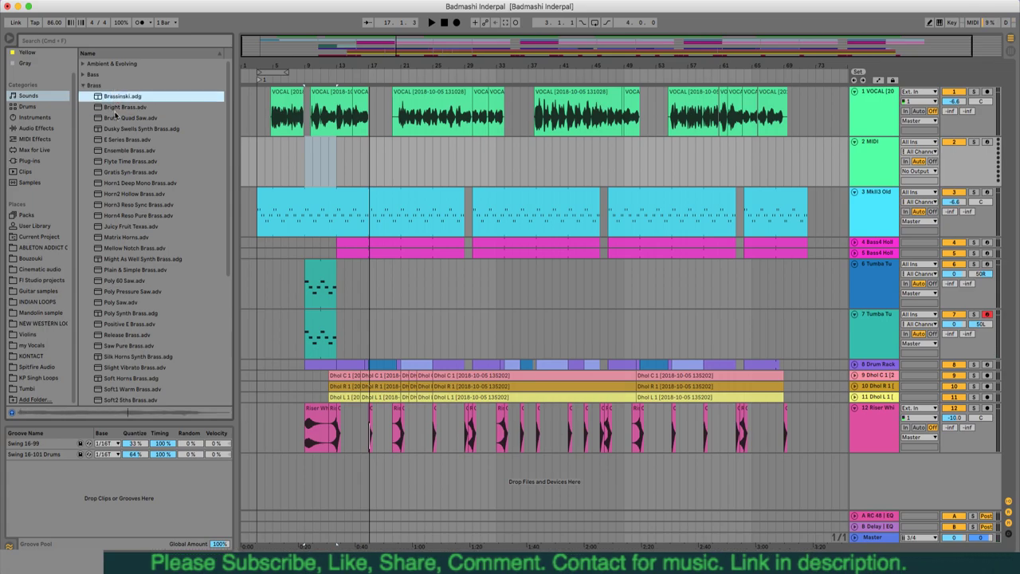
pyautogui.click(115, 117)
pyautogui.click(119, 129)
pyautogui.click(124, 120)
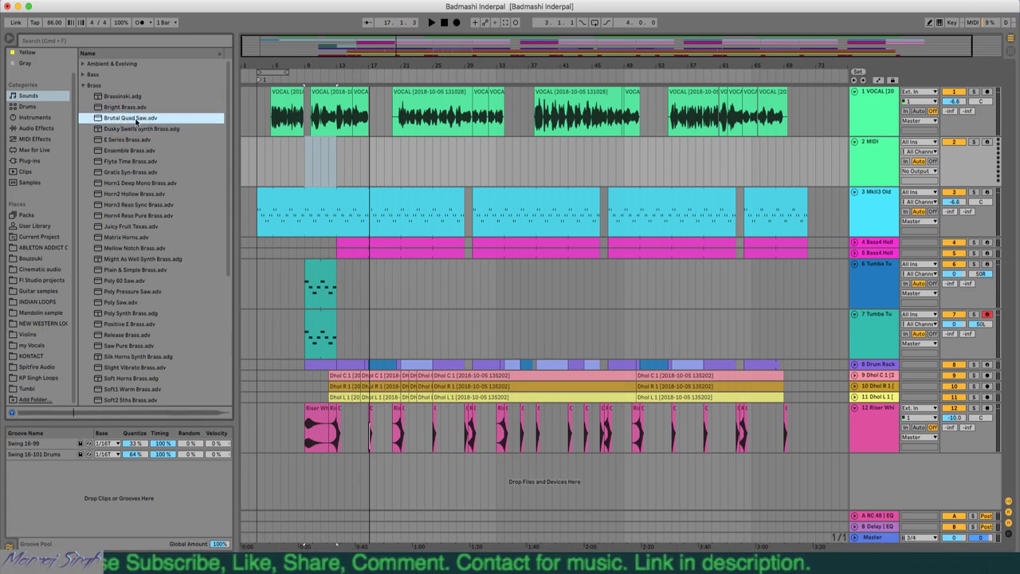
pyautogui.click(135, 151)
pyautogui.click(137, 161)
pyautogui.click(139, 173)
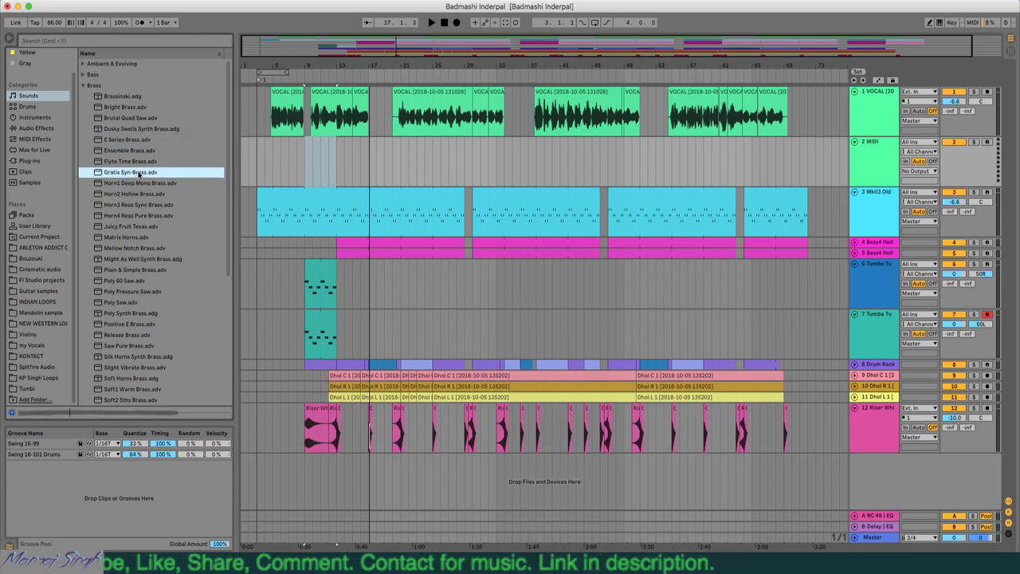
# - Load the E Series Brass preset onto the new MIDI track 2 and play the arrangement to rehearse with it
pyautogui.click(137, 140)
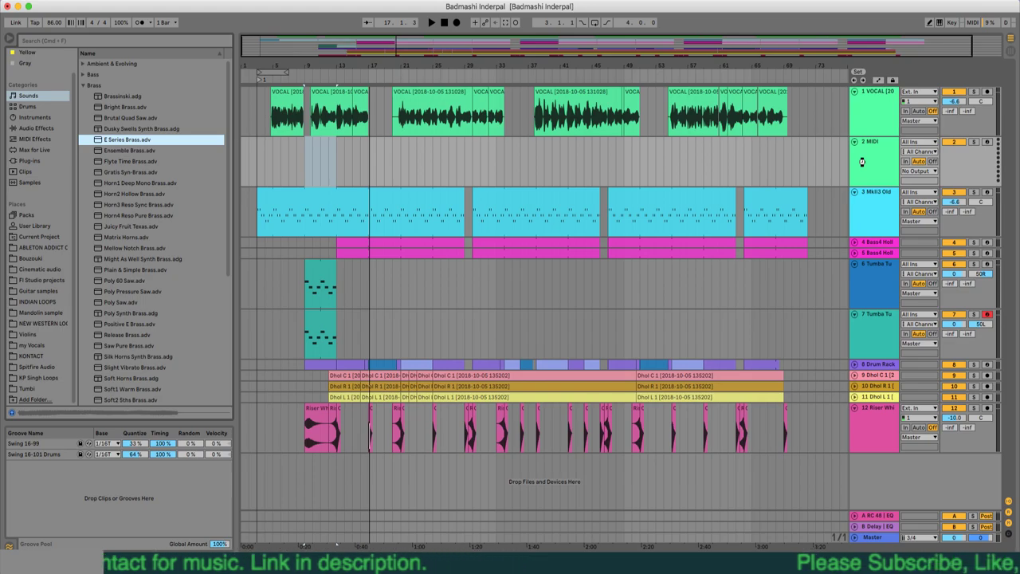
pyautogui.moveTo(862, 163); pyautogui.dragTo(861, 158)
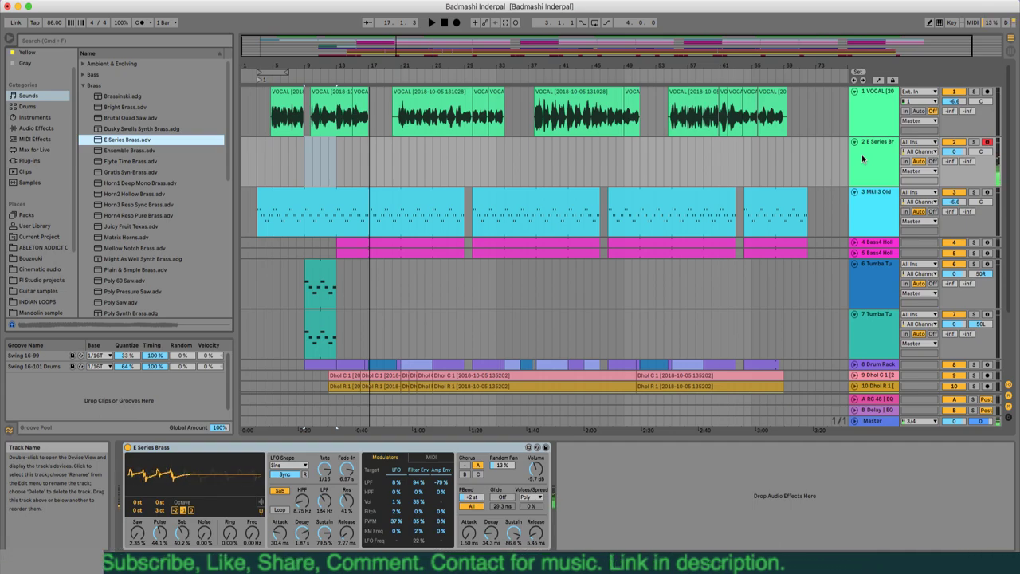
pyautogui.press('space')
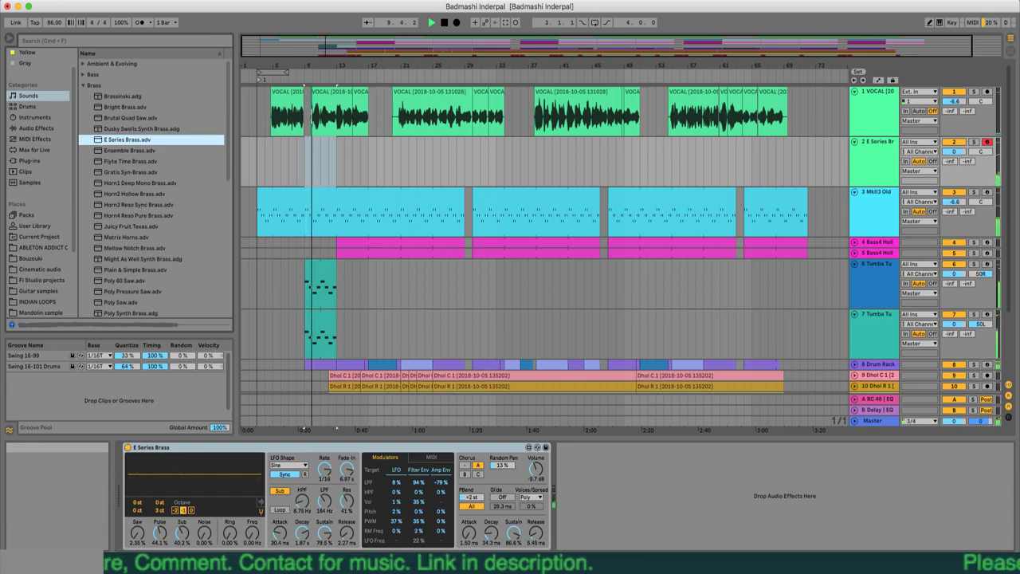
# - Record a brass melody of about two bars on track 2 from bar 3, discarding the first take
pyautogui.click(259, 216)
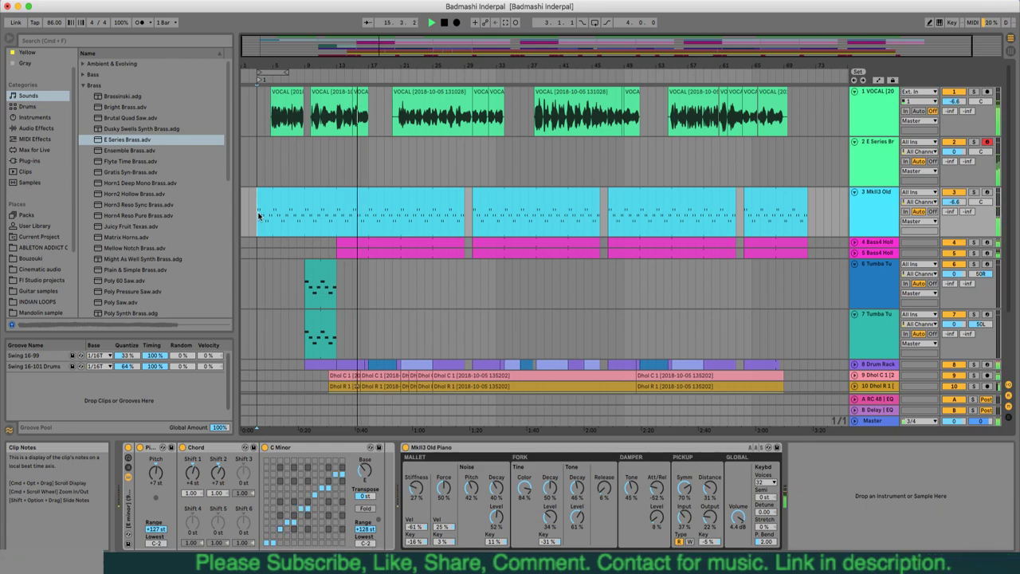
pyautogui.press('space')
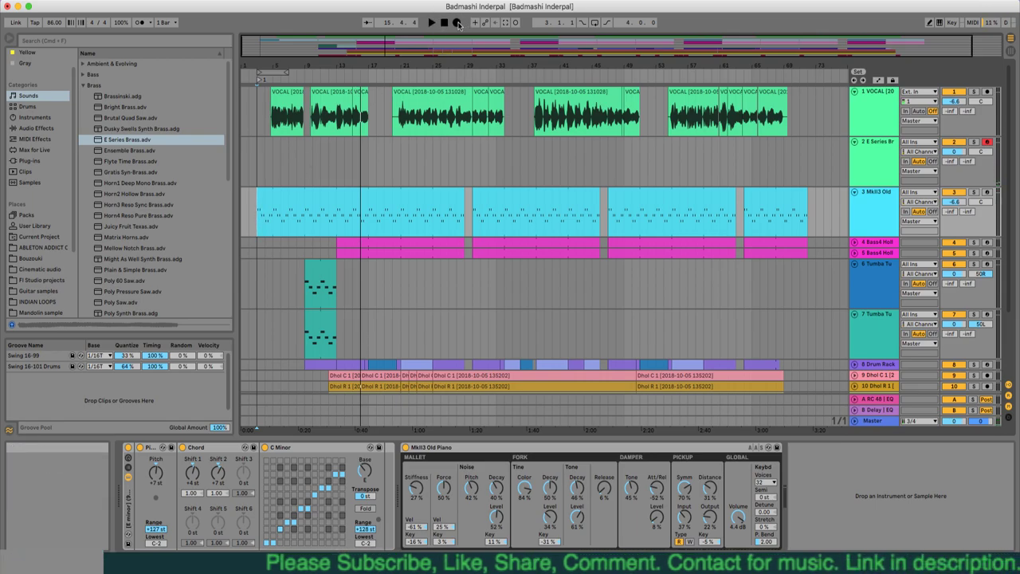
pyautogui.click(455, 22)
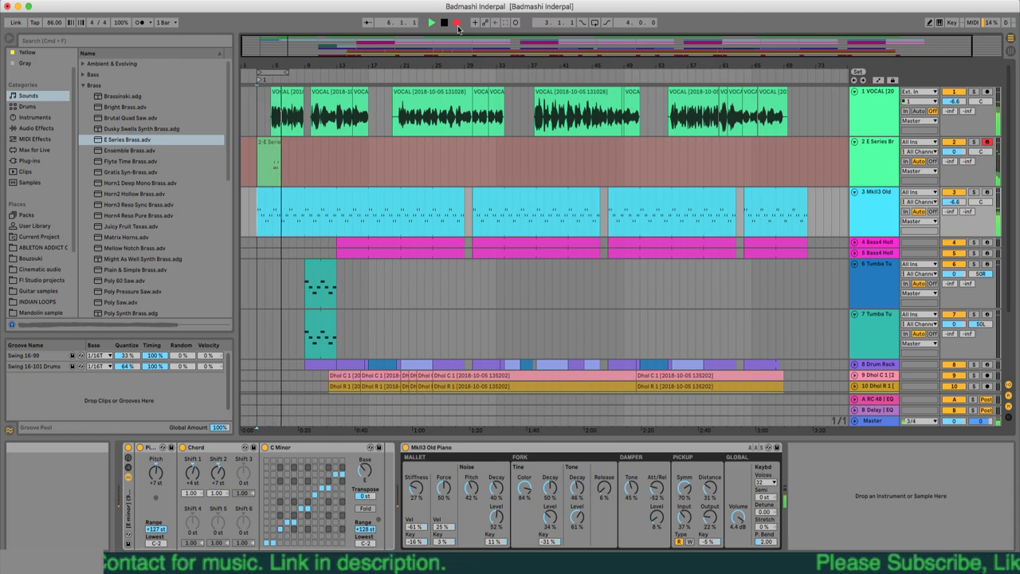
pyautogui.click(458, 25)
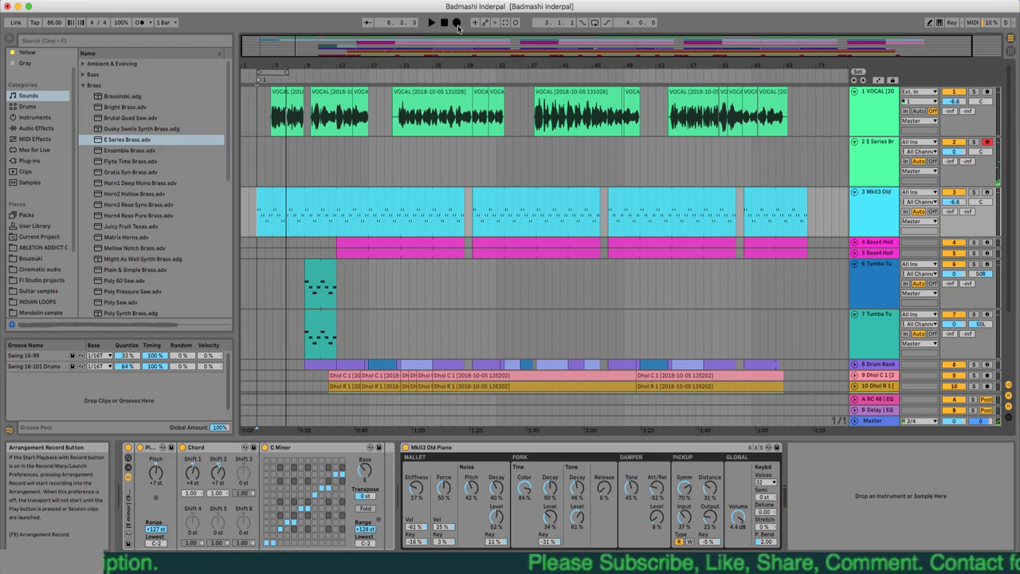
pyautogui.click(457, 25)
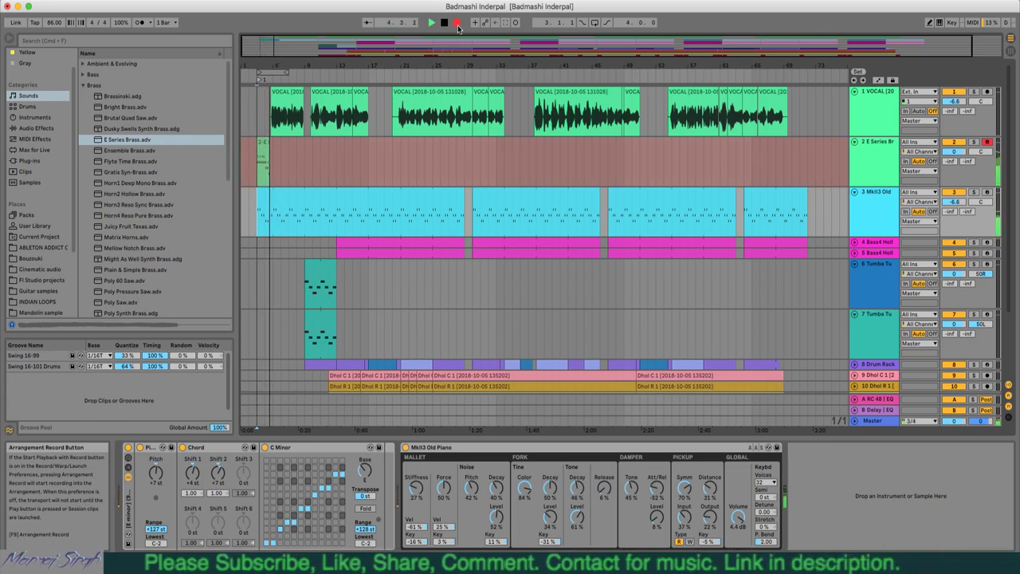
pyautogui.press('space')
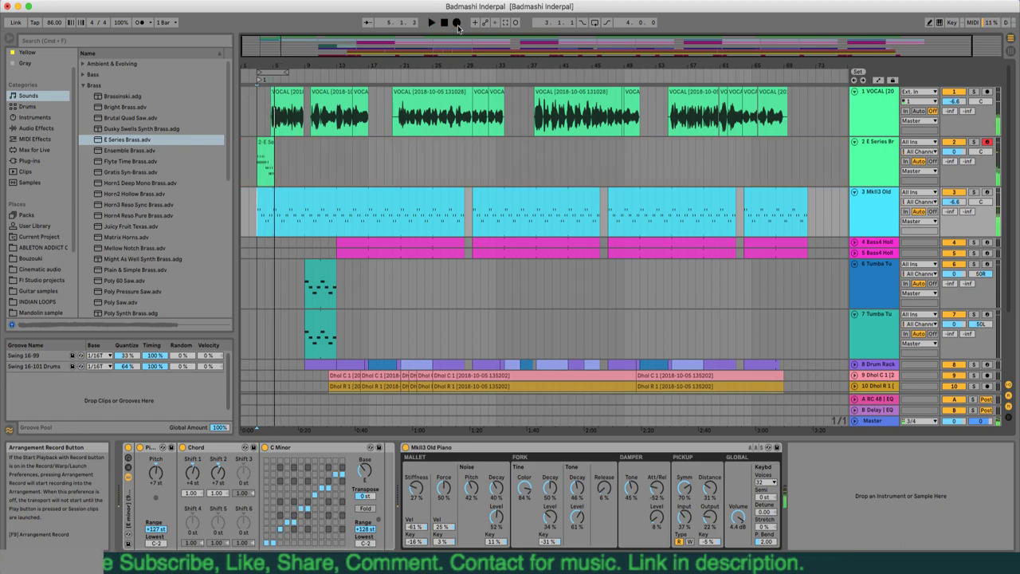
# - Open the recorded brass clip, quantize all its notes and play it back
pyautogui.doubleClick(267, 156)
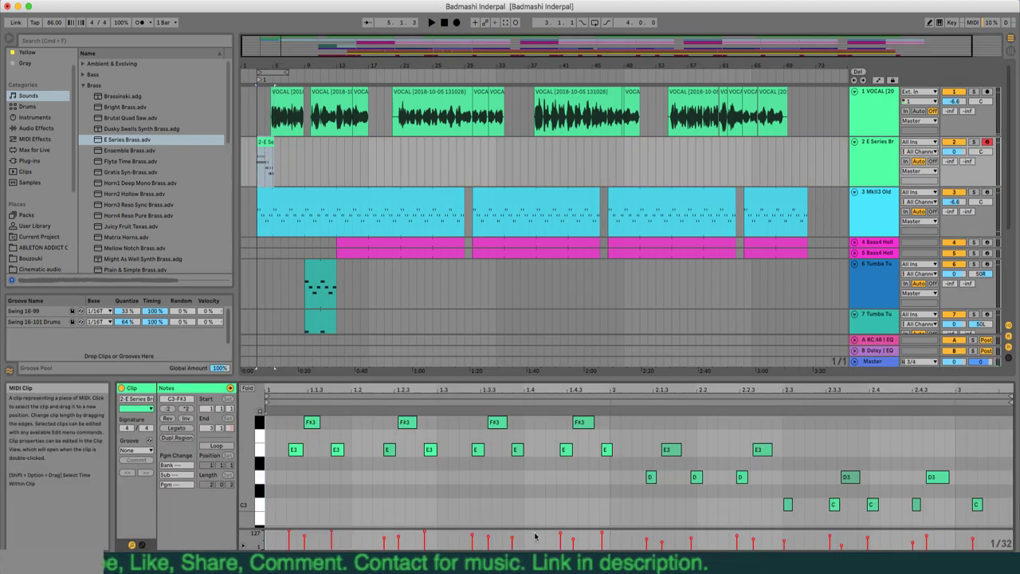
pyautogui.rightClick(592, 471)
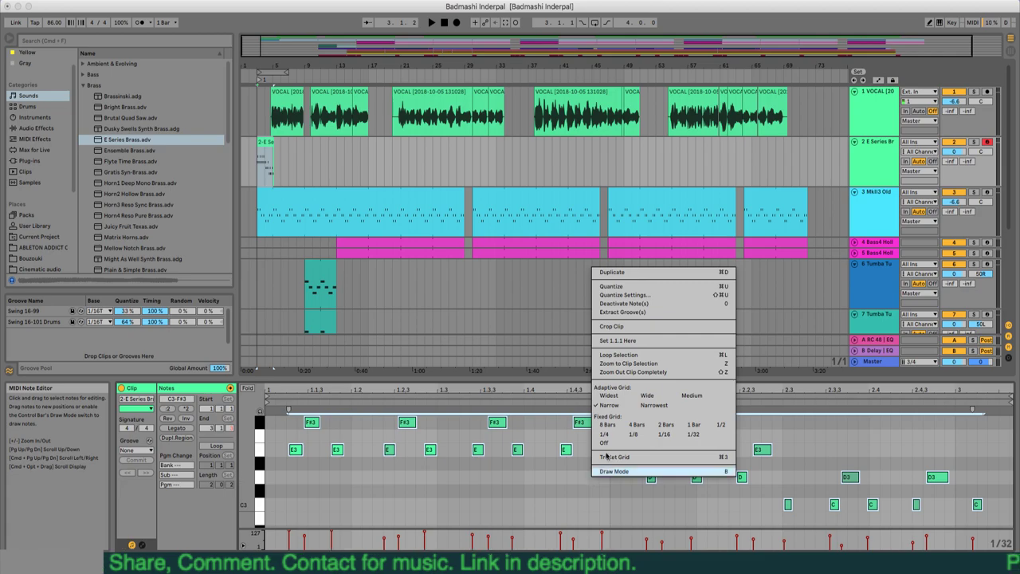
pyautogui.click(611, 287)
pyautogui.press('space')
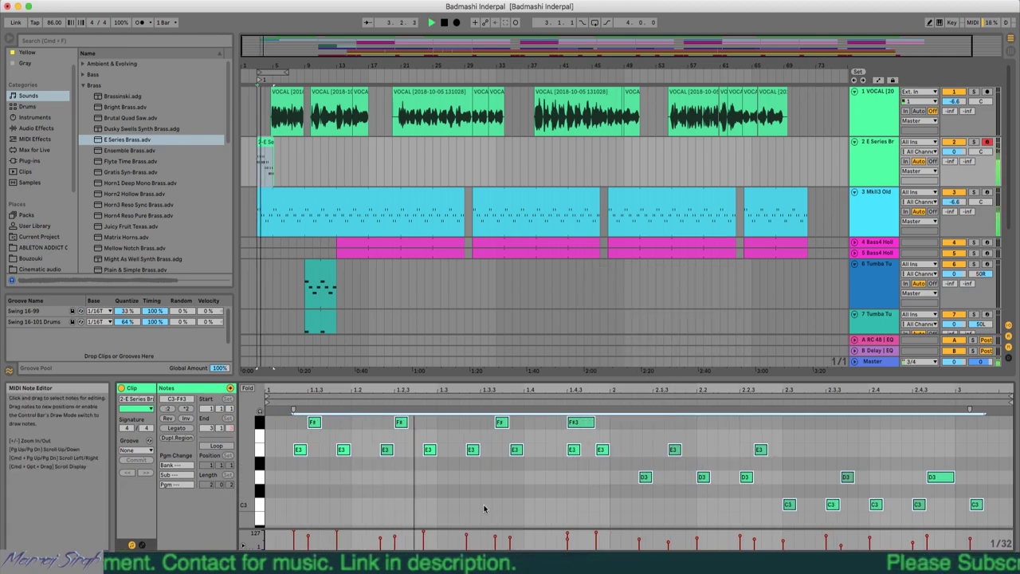
# - Replace the notes in the second half of the brass clip's first bar with a shifted duplicate of the first-half phrase
pyautogui.click(544, 489)
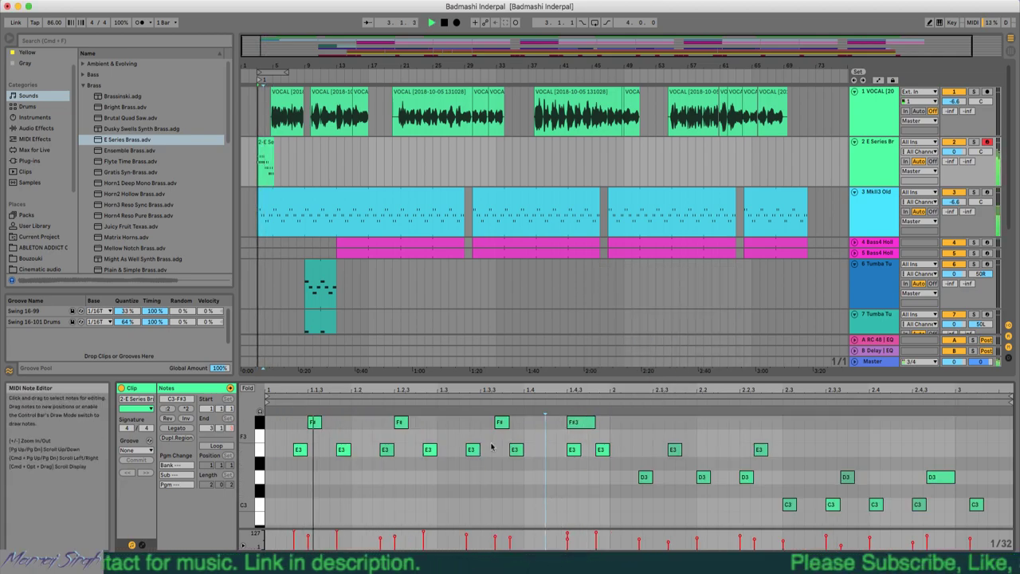
pyautogui.moveTo(603, 477); pyautogui.dragTo(461, 414)
pyautogui.press('Delete')
pyautogui.moveTo(438, 461); pyautogui.dragTo(293, 417)
pyautogui.press('super+d')
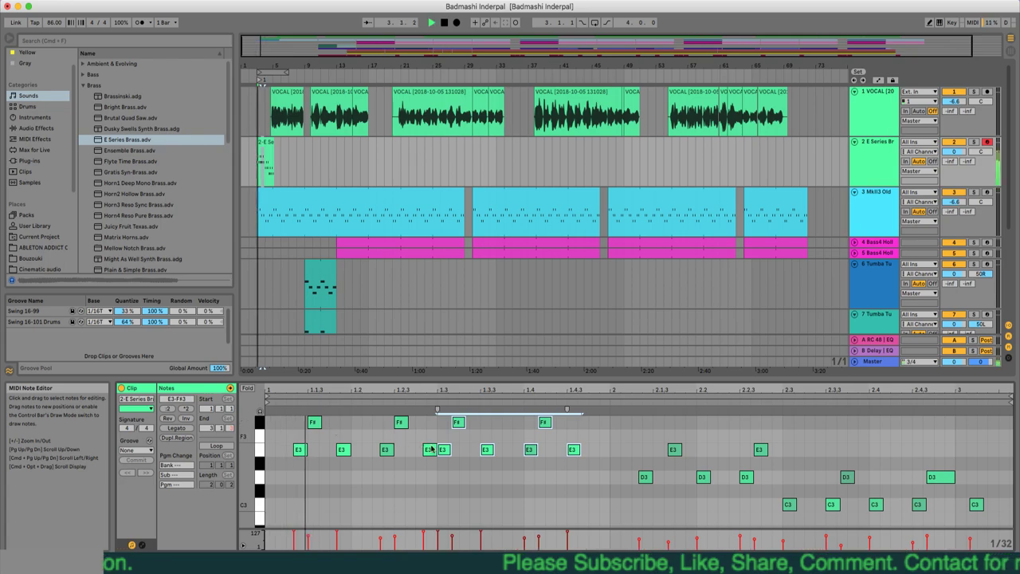
pyautogui.moveTo(444, 450); pyautogui.dragTo(475, 451)
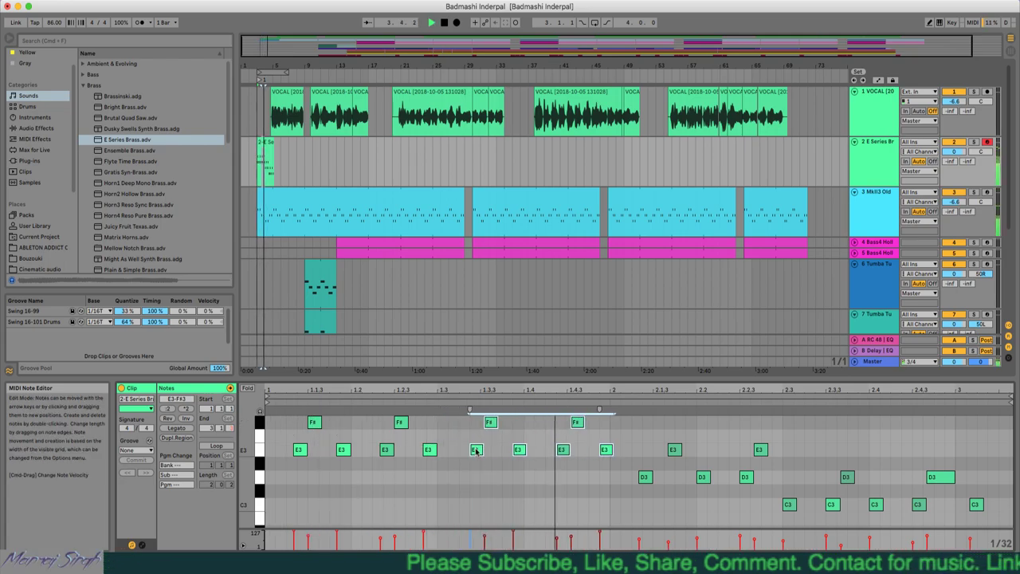
pyautogui.click(607, 476)
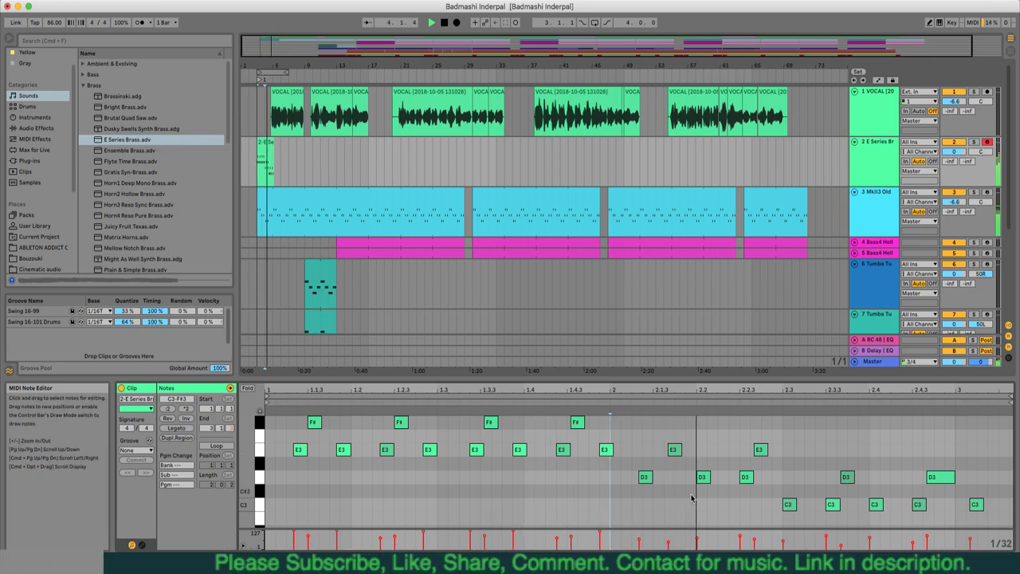
# - Nudge the first E3 and the first D3 in the clip's second bar closer together
pyautogui.click(674, 450)
pyautogui.click(644, 477)
pyautogui.moveTo(643, 475); pyautogui.dragTo(653, 478)
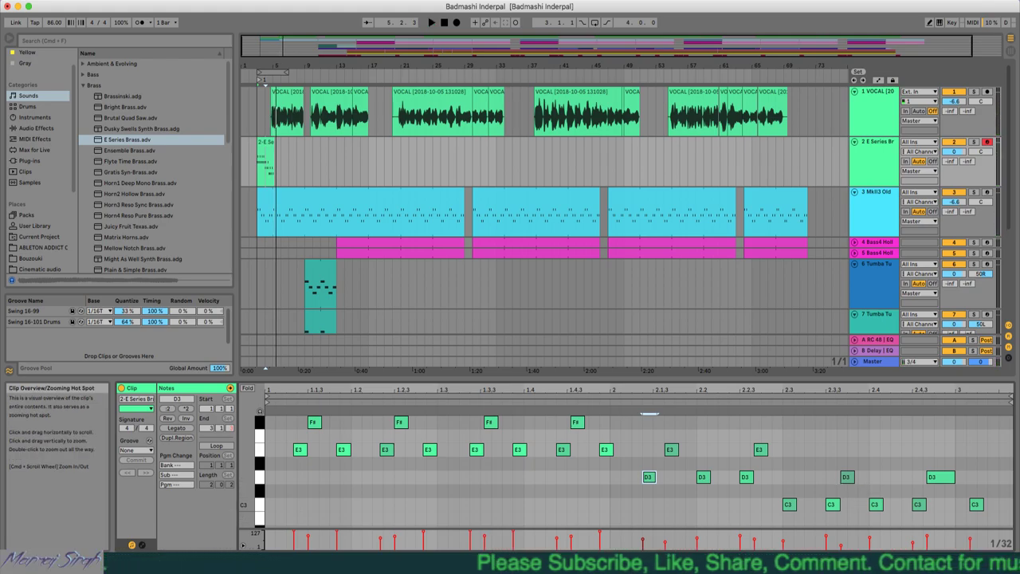
# - Clear all notes from the brass clip and draw a short E3, F#3, E3 figure starting at 1.1.3
pyautogui.press('super+a')
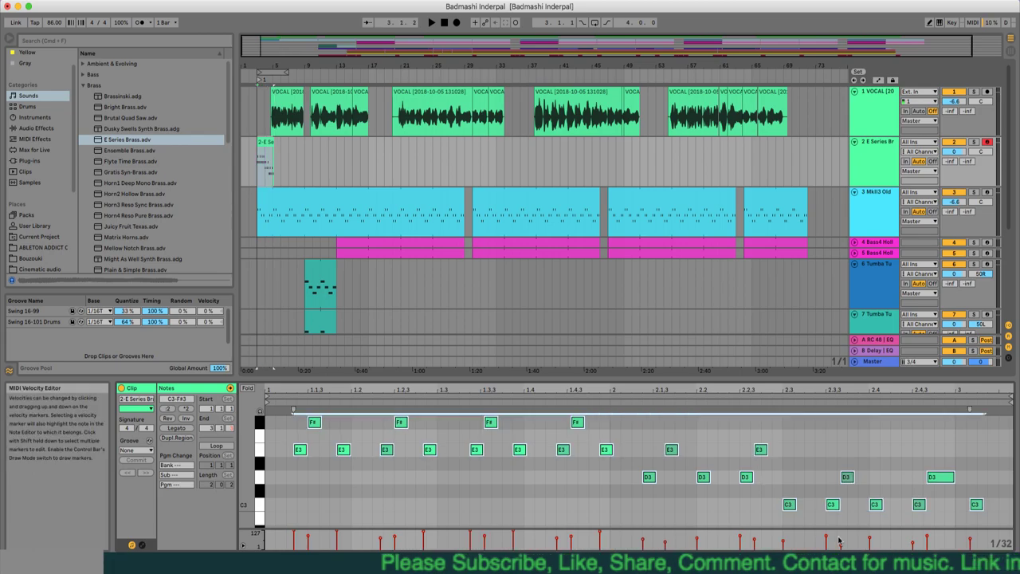
pyautogui.press('Delete')
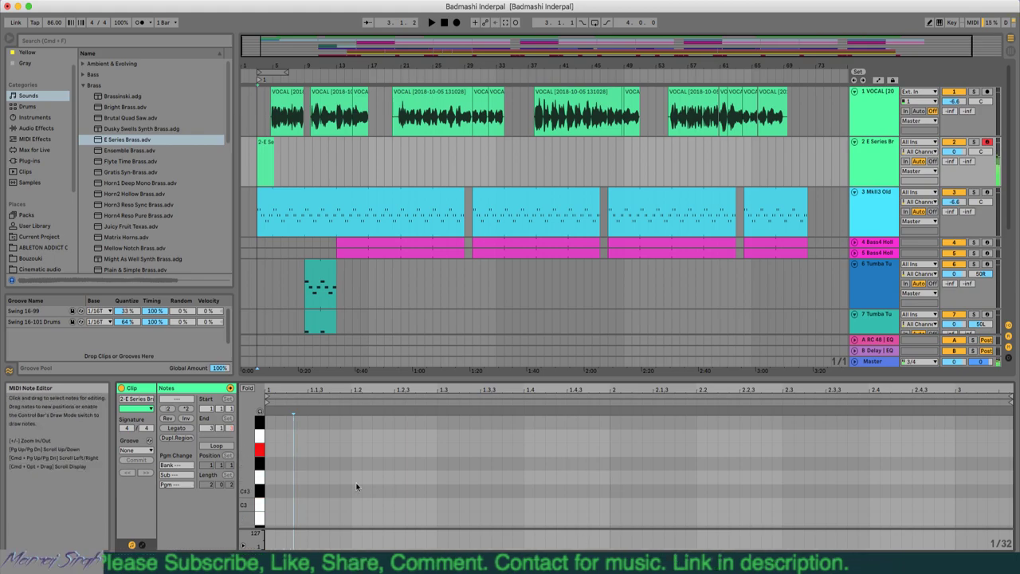
pyautogui.doubleClick(312, 449)
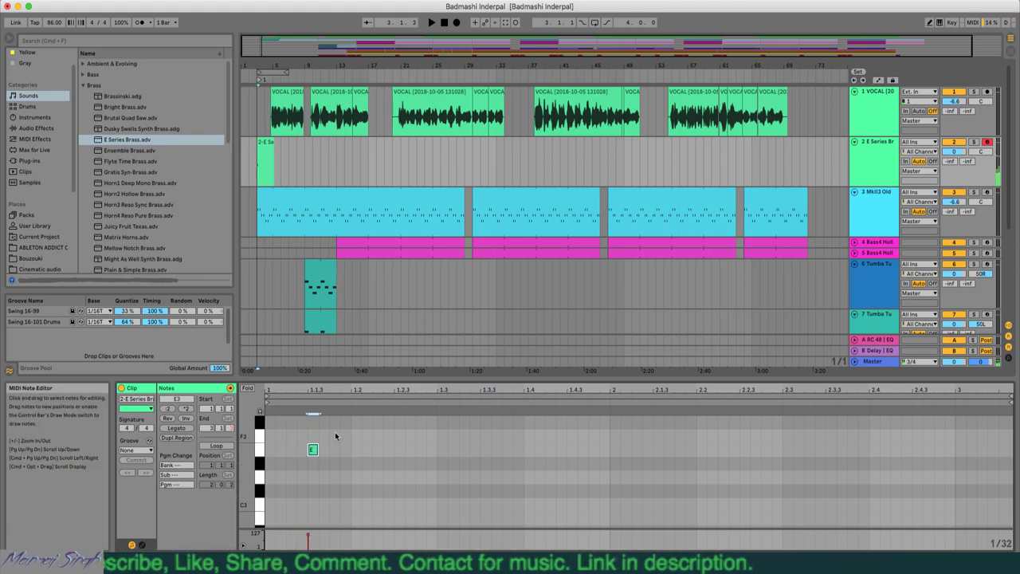
pyautogui.doubleClick(331, 420)
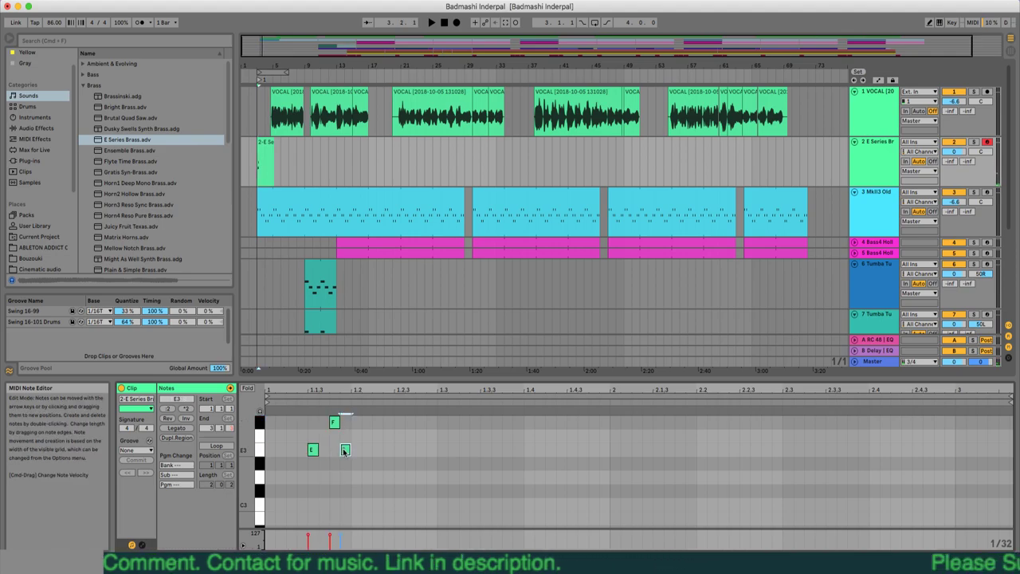
pyautogui.doubleClick(344, 451)
# - Apply the Swing 16-101 Drums groove to the brass clip and listen to the result
pyautogui.click(151, 451)
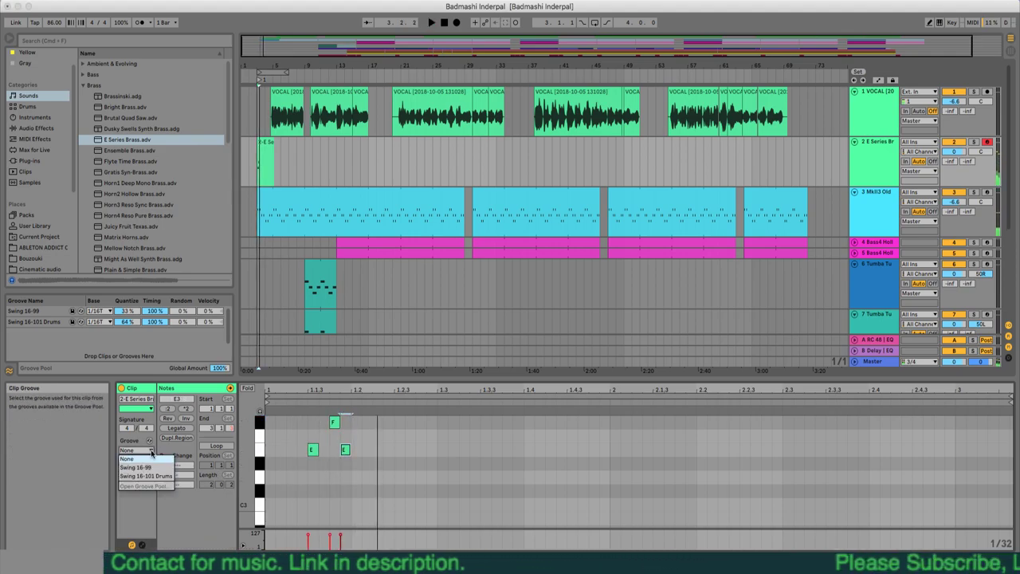
pyautogui.click(155, 476)
pyautogui.press('space')
pyautogui.press('space')
# - Replay the drawn figure, then remove its F#3 and second E3, keeping only the first E3
pyautogui.moveTo(312, 450); pyautogui.dragTo(336, 424)
pyautogui.press('space')
pyautogui.press('space')
pyautogui.doubleClick(345, 450)
pyautogui.doubleClick(334, 423)
# - During playback, move the remaining E3 to 1.1.2 and add F#3 at 1.1.3 and E3 at 1.1.4
pyautogui.press('space')
pyautogui.moveTo(312, 450); pyautogui.dragTo(290, 452)
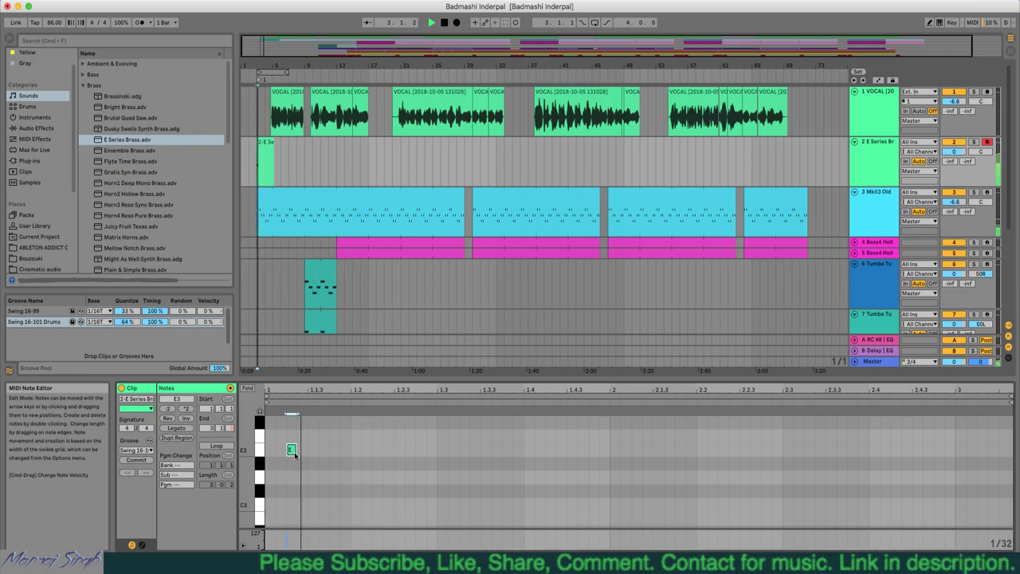
pyautogui.doubleClick(313, 422)
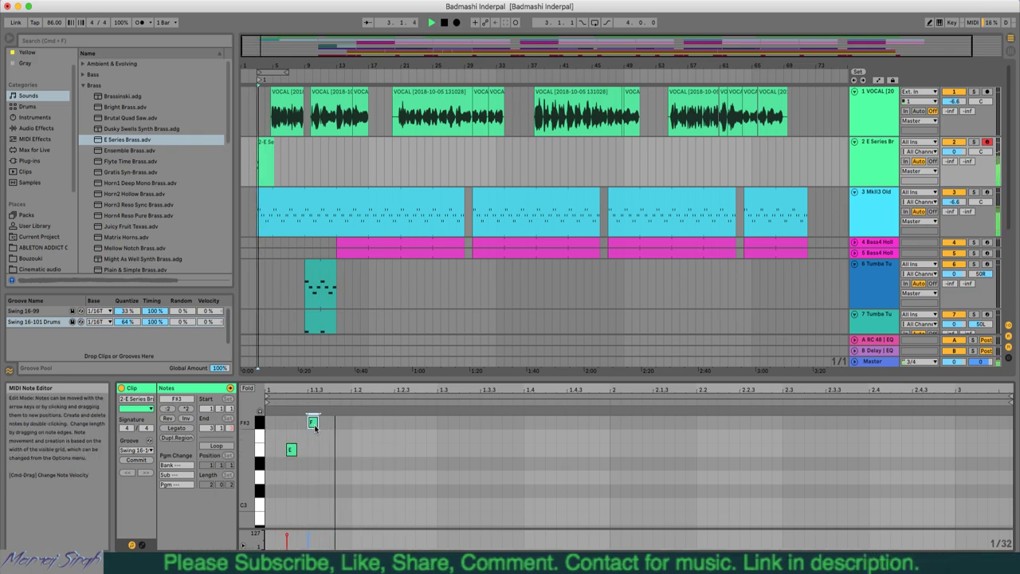
pyautogui.doubleClick(334, 449)
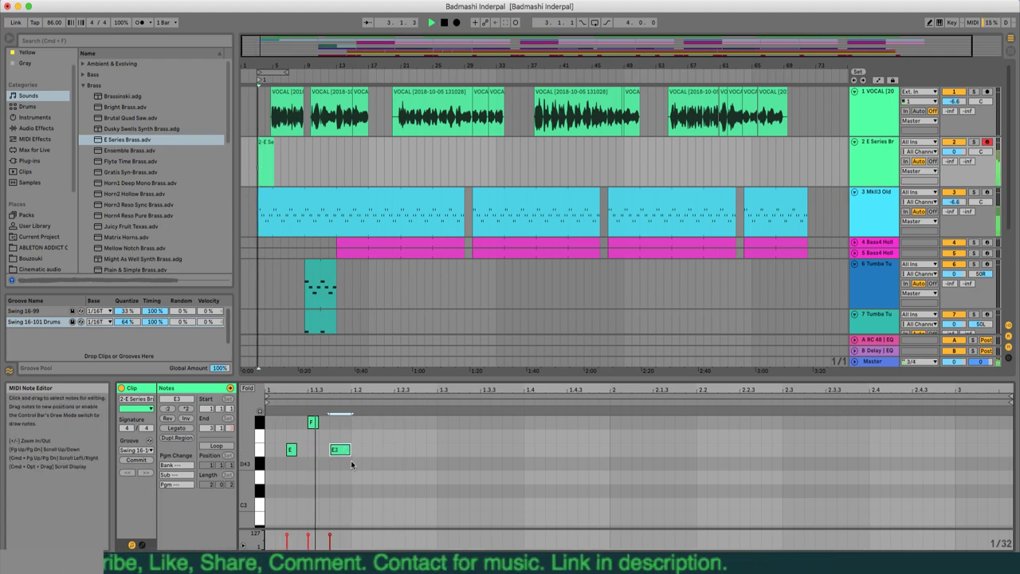
# - Duplicate the E3, F#3, E3 figure three times to fill the first bar of the brass clip, and play it back
pyautogui.moveTo(352, 462); pyautogui.dragTo(319, 441)
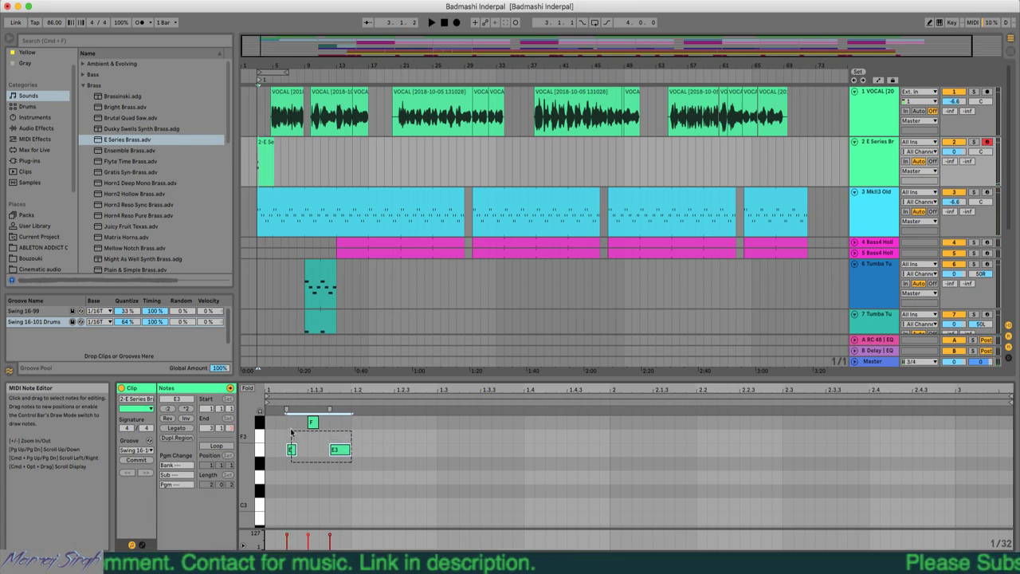
pyautogui.moveTo(350, 463); pyautogui.dragTo(260, 413)
pyautogui.press('super+d')
pyautogui.press('super+d')
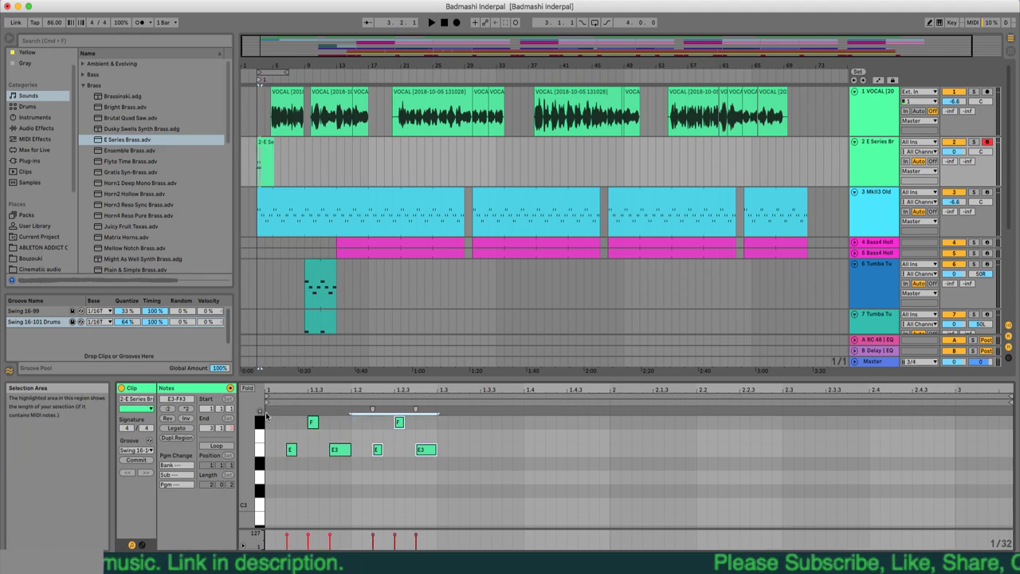
pyautogui.press('super+d')
pyautogui.press('space')
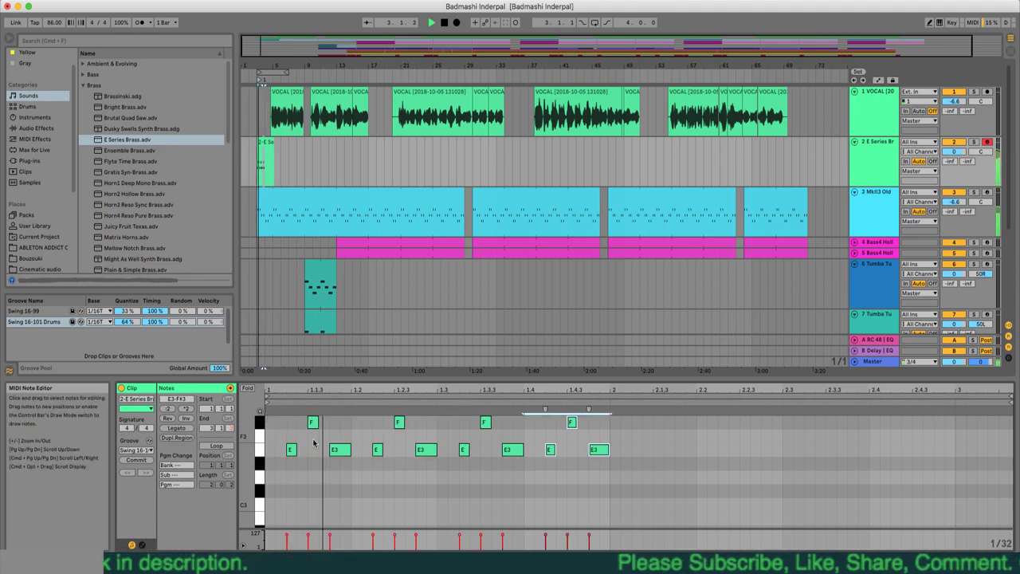
# - Shorten the long E3 notes at 1.1.4, 1.2.4 and 1.3.4 during playback, leaving the 1.2.4 note slightly longer
pyautogui.click(433, 452)
pyautogui.moveTo(434, 452); pyautogui.dragTo(424, 452)
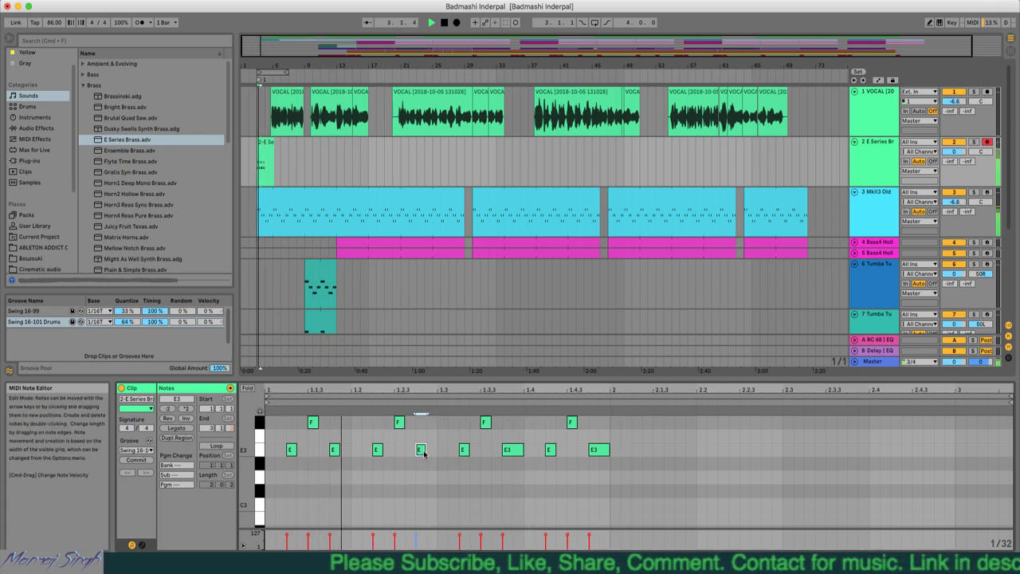
pyautogui.moveTo(425, 451); pyautogui.dragTo(432, 451)
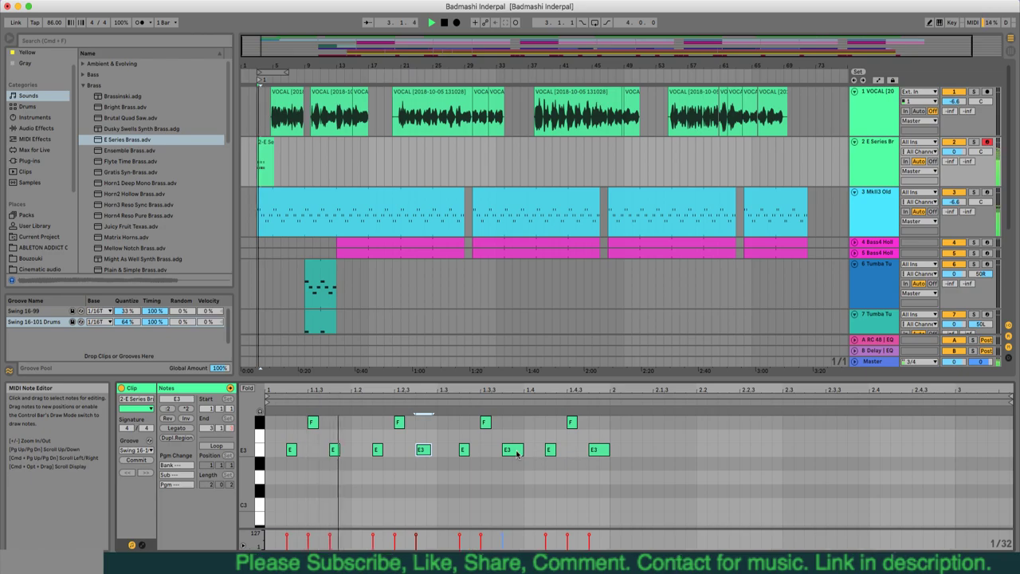
pyautogui.moveTo(521, 456); pyautogui.dragTo(510, 452)
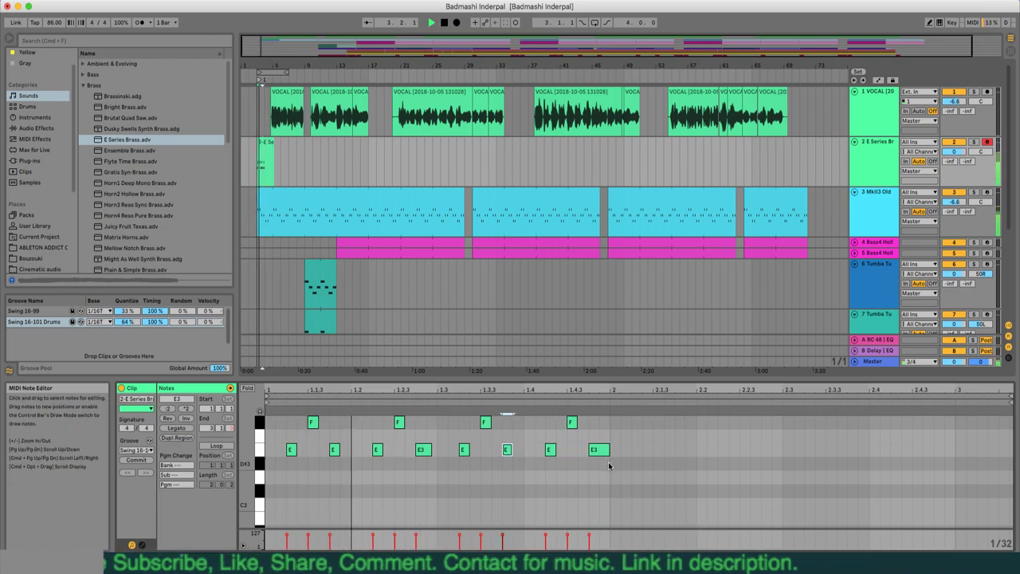
# - Duplicate all first-bar notes into bar 2, lowering the copied E3 notes to D3 and the copied F#3 notes to E3
pyautogui.press('super+a')
pyautogui.press('super+d')
pyautogui.moveTo(619, 454); pyautogui.dragTo(615, 466)
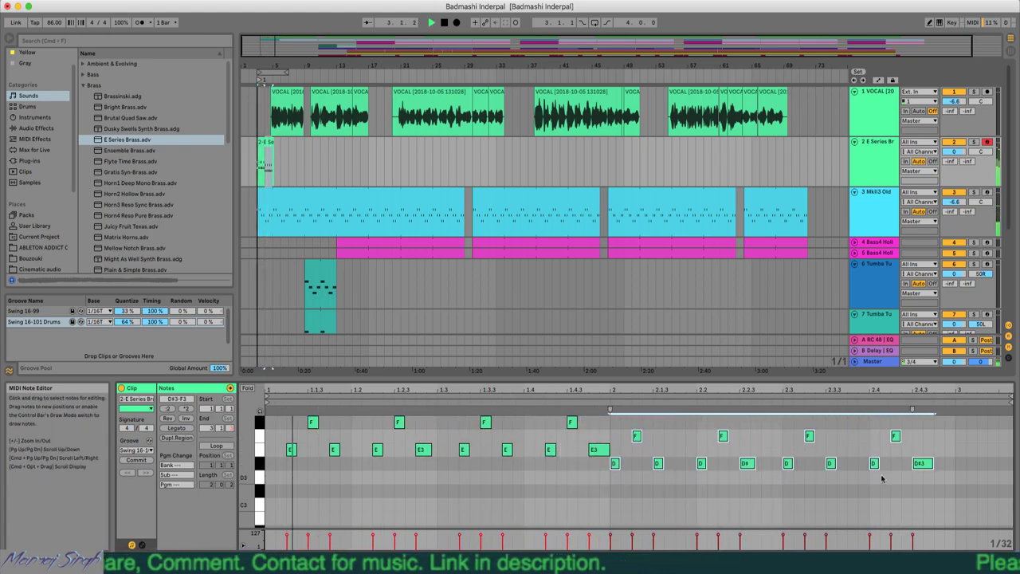
pyautogui.moveTo(929, 477); pyautogui.dragTo(619, 475)
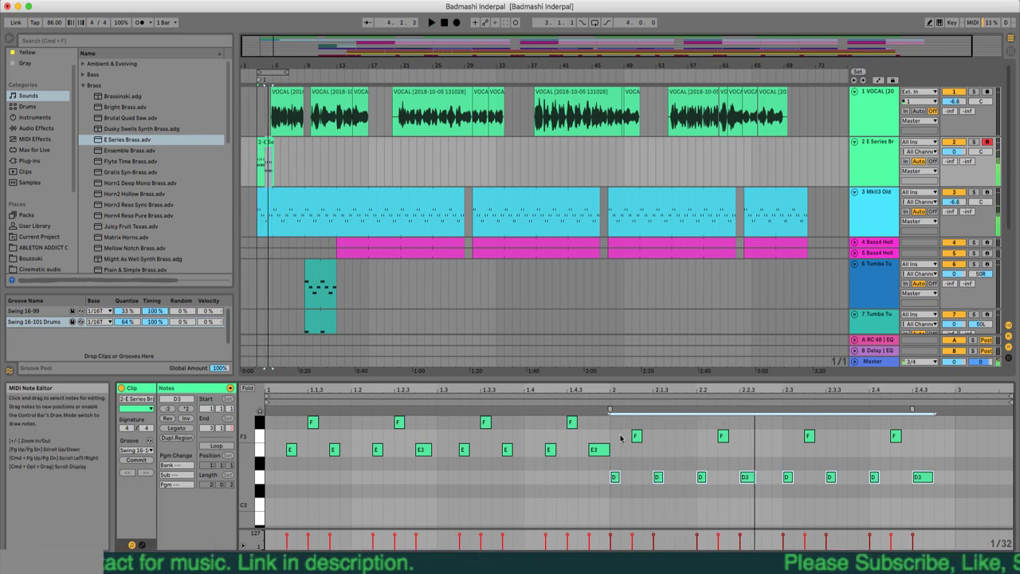
pyautogui.moveTo(621, 438)
pyautogui.mouseDown()
pyautogui.moveTo(899, 434)
pyautogui.moveTo(896, 450)
pyautogui.mouseUp()
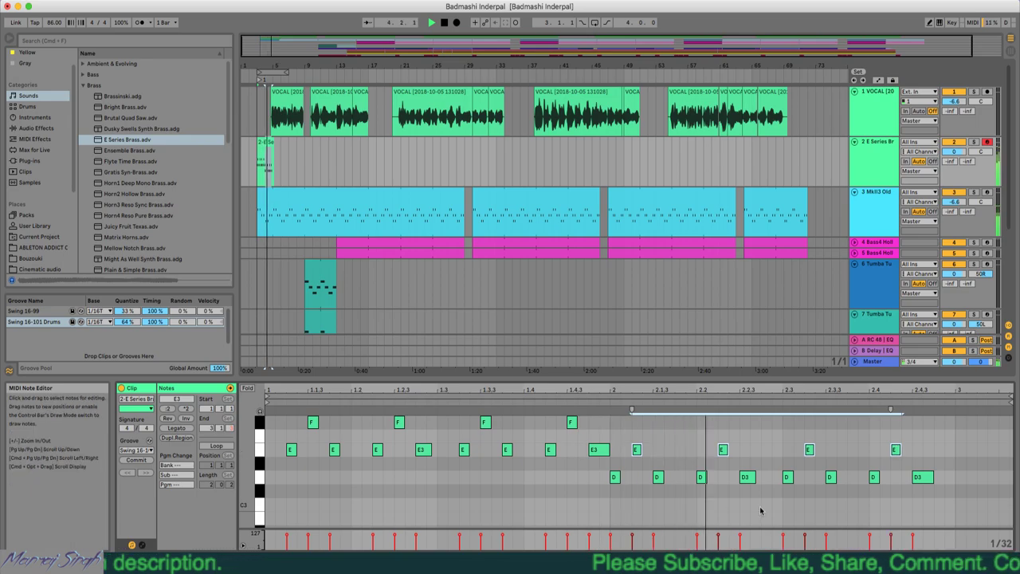
# - Move the bar 2 notes one sixteenth later to start at 2.1.2, and lower its second-half notes to C3 and D3
pyautogui.moveTo(951, 499); pyautogui.dragTo(612, 436)
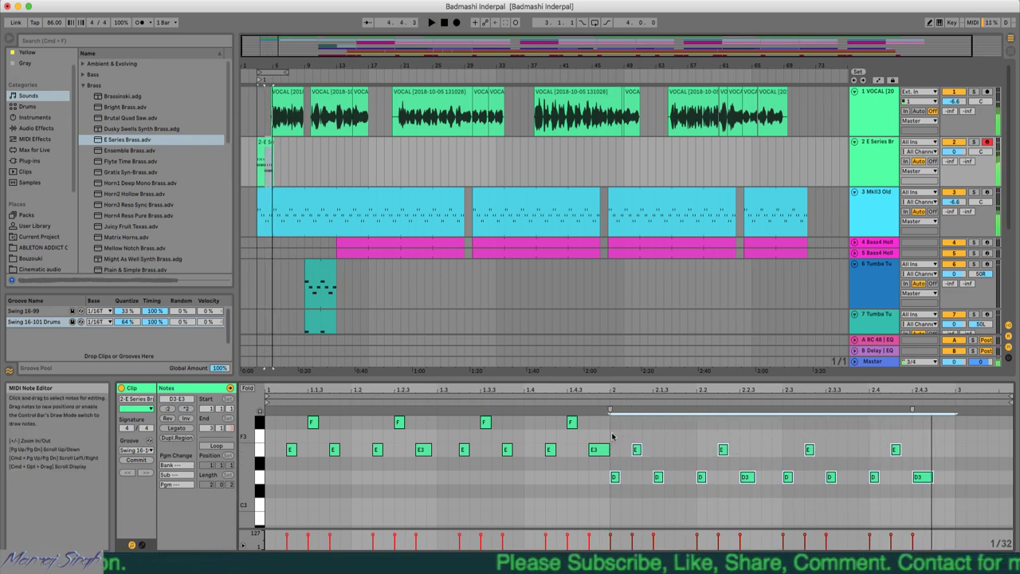
pyautogui.moveTo(616, 475); pyautogui.dragTo(637, 477)
pyautogui.press('space')
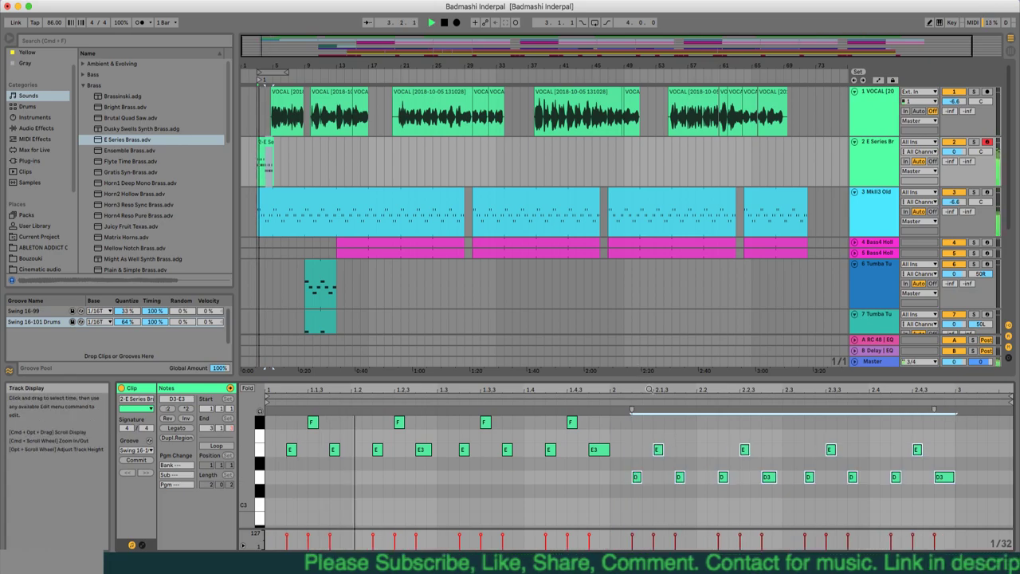
pyautogui.moveTo(670, 389); pyautogui.dragTo(670, 389)
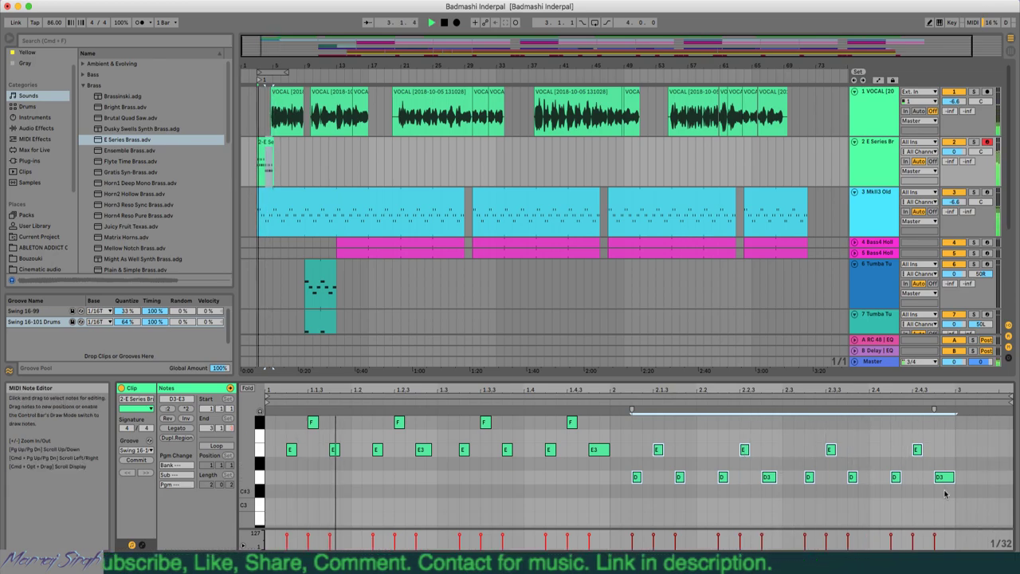
pyautogui.moveTo(946, 494); pyautogui.dragTo(803, 435)
pyautogui.moveTo(810, 478); pyautogui.dragTo(810, 505)
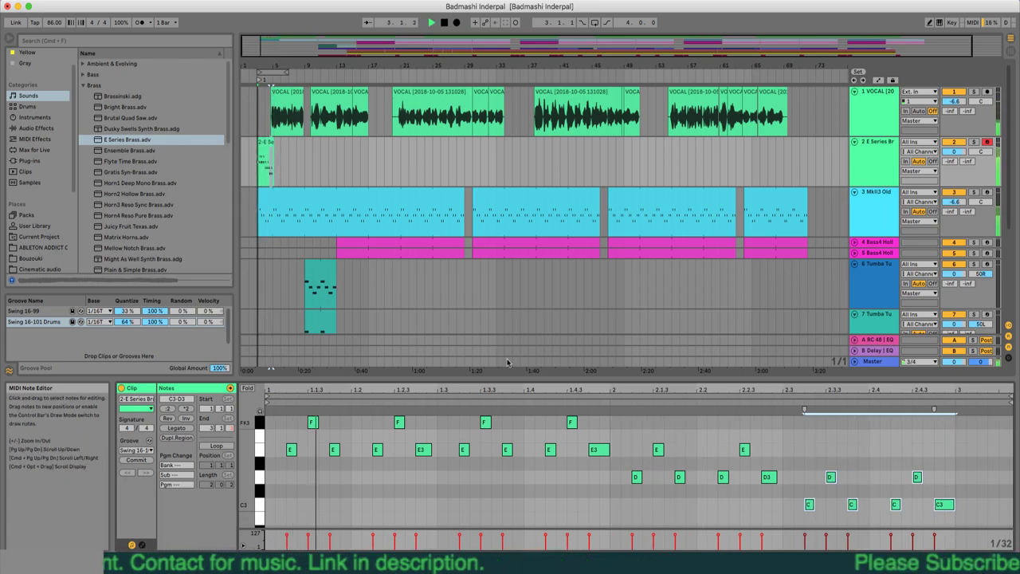
# - Trim the end of the brass clip in the arrangement to its last note, turn on clip looping, and resume playback
pyautogui.click(275, 148)
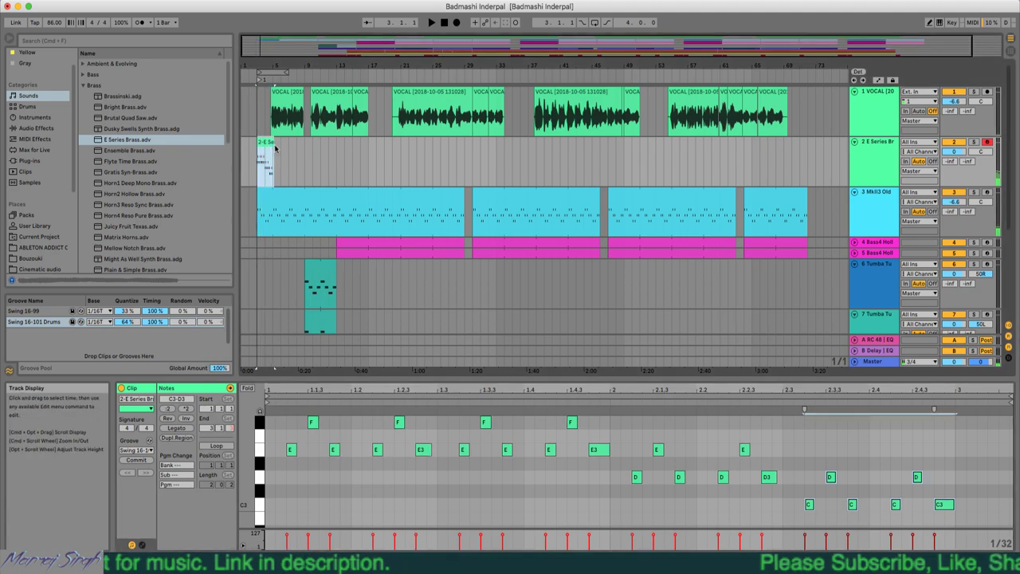
pyautogui.moveTo(275, 146); pyautogui.dragTo(270, 155)
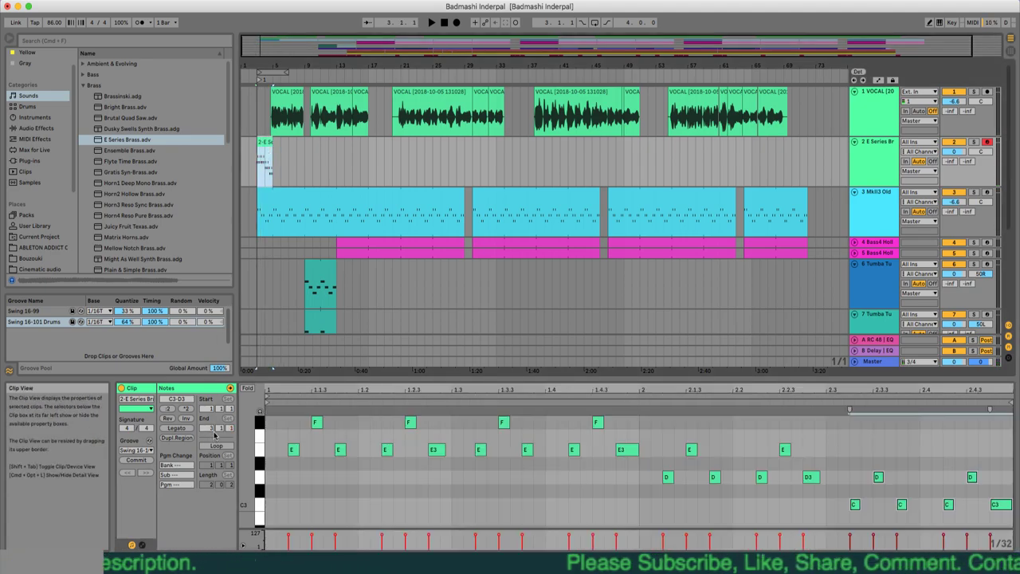
pyautogui.click(214, 444)
pyautogui.press('space')
# - Extend the looped brass clip to about bar 25 and move it to start at bar 5
pyautogui.moveTo(270, 150); pyautogui.dragTo(432, 150)
pyautogui.moveTo(275, 154); pyautogui.dragTo(292, 141)
pyautogui.moveTo(263, 43); pyautogui.dragTo(263, 67)
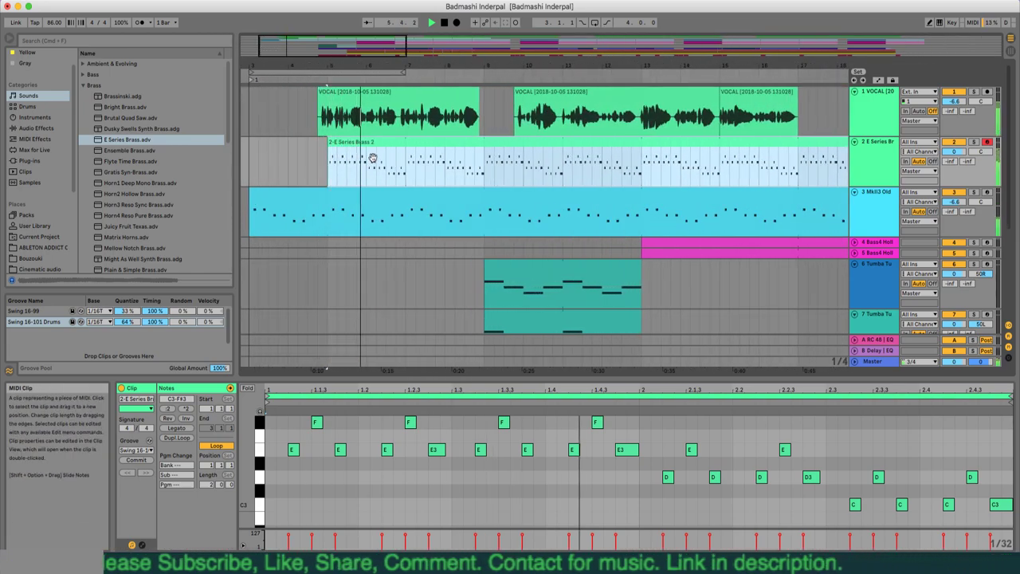
# - Change the brass clip's groove to Swing 16-99 during playback
pyautogui.click(135, 451)
pyautogui.click(141, 459)
pyautogui.click(137, 451)
pyautogui.click(149, 460)
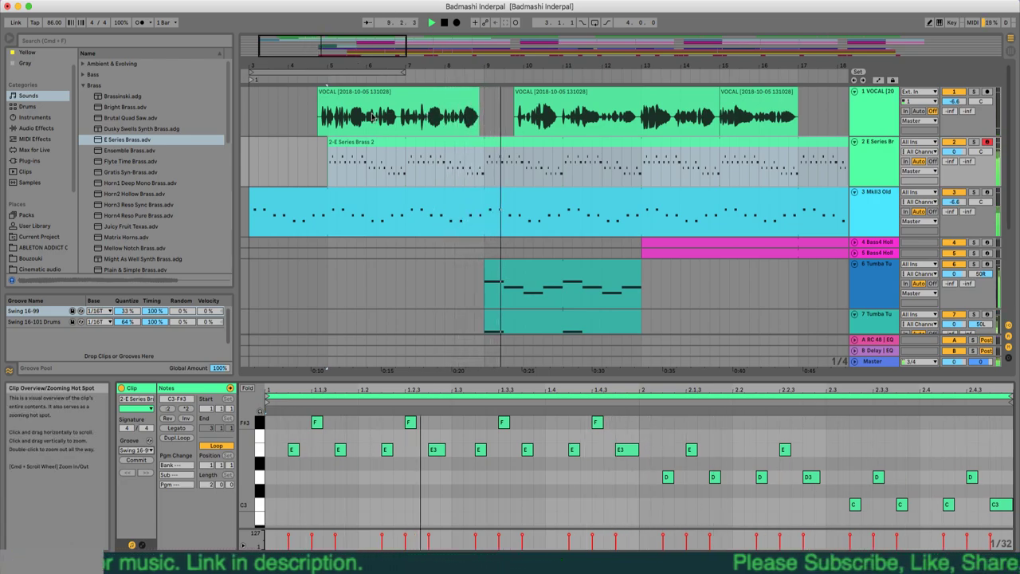
# - Insert a new MIDI track directly below the E Series Brass track
pyautogui.moveTo(367, 58); pyautogui.dragTo(367, 56)
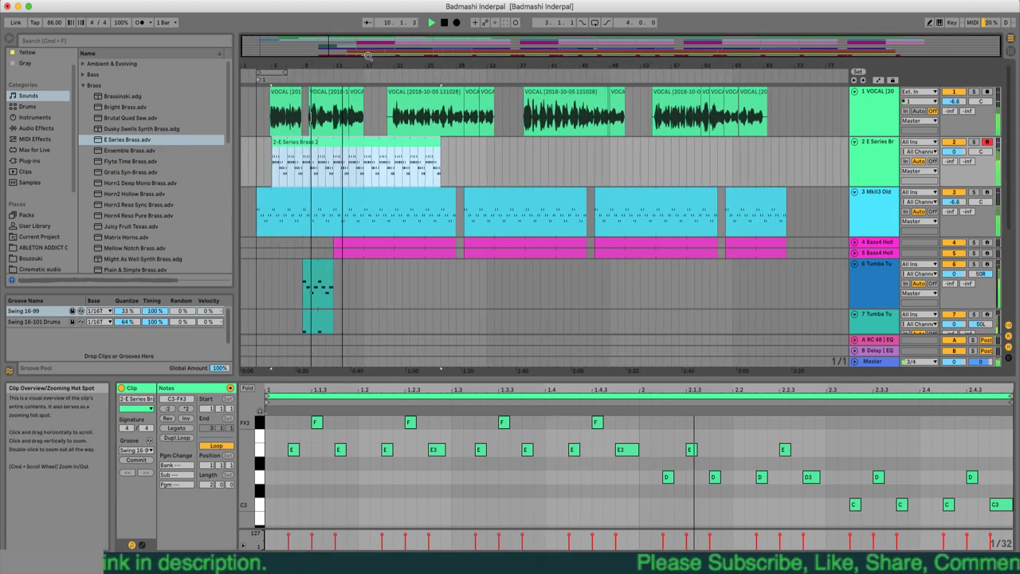
pyautogui.click(872, 169)
pyautogui.rightClick(872, 170)
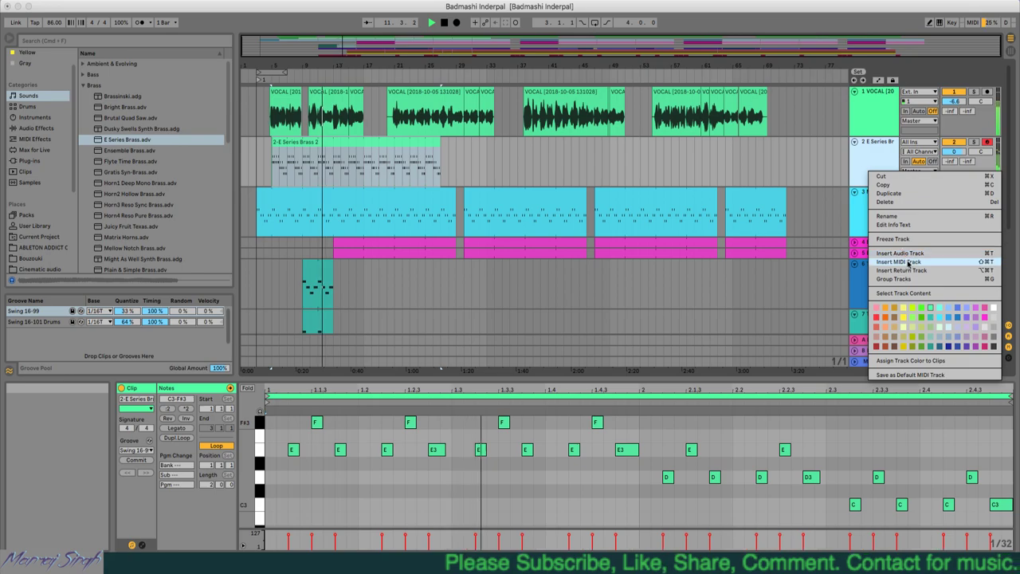
pyautogui.click(900, 262)
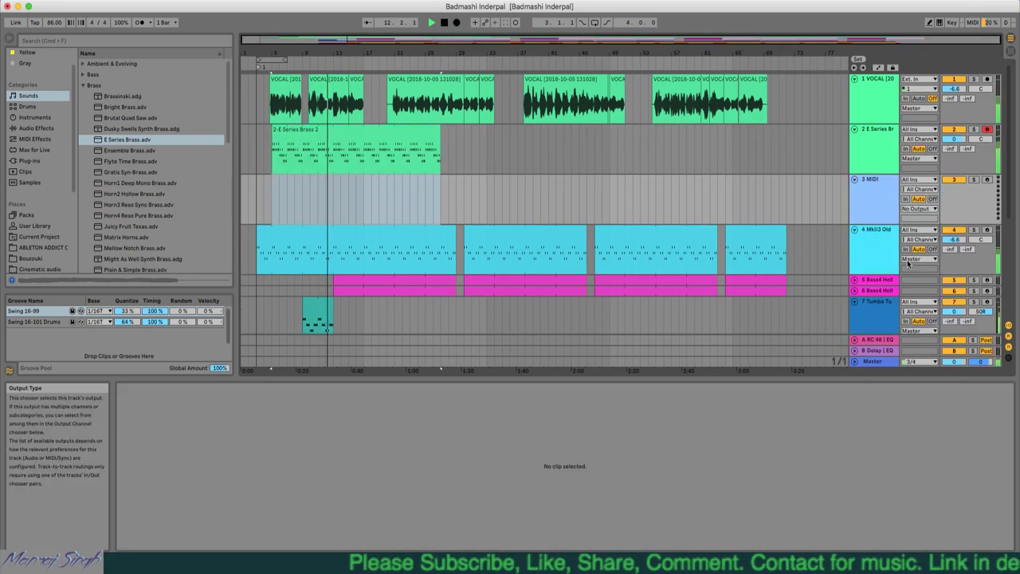
# - Extend the brass clip to the end of the first MkII section and copy it over the other three sections, trimmed to match
pyautogui.moveTo(439, 130); pyautogui.dragTo(455, 130)
pyautogui.moveTo(360, 148); pyautogui.dragTo(550, 131)
pyautogui.moveTo(642, 139); pyautogui.dragTo(689, 136)
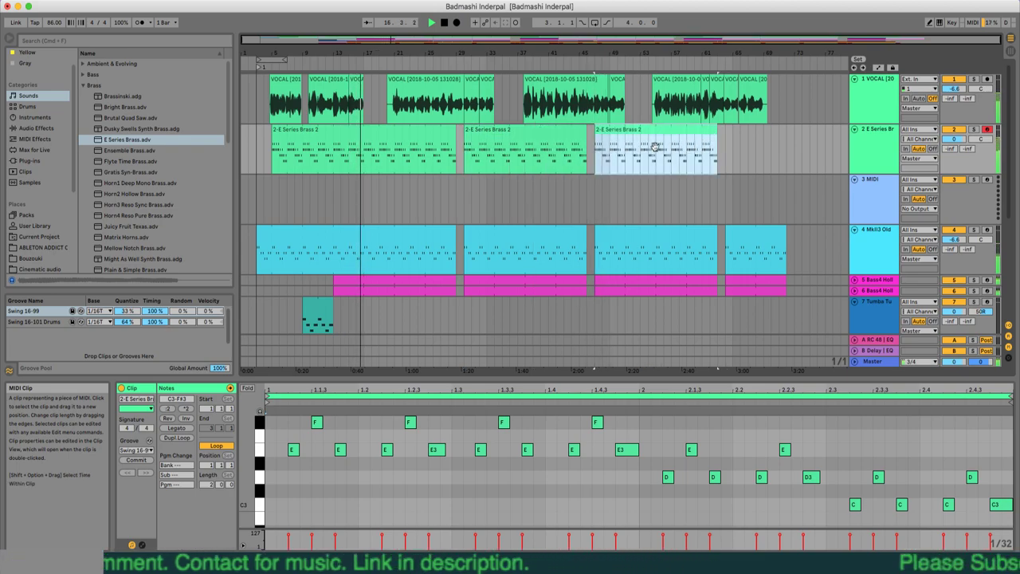
pyautogui.moveTo(609, 143); pyautogui.dragTo(739, 141)
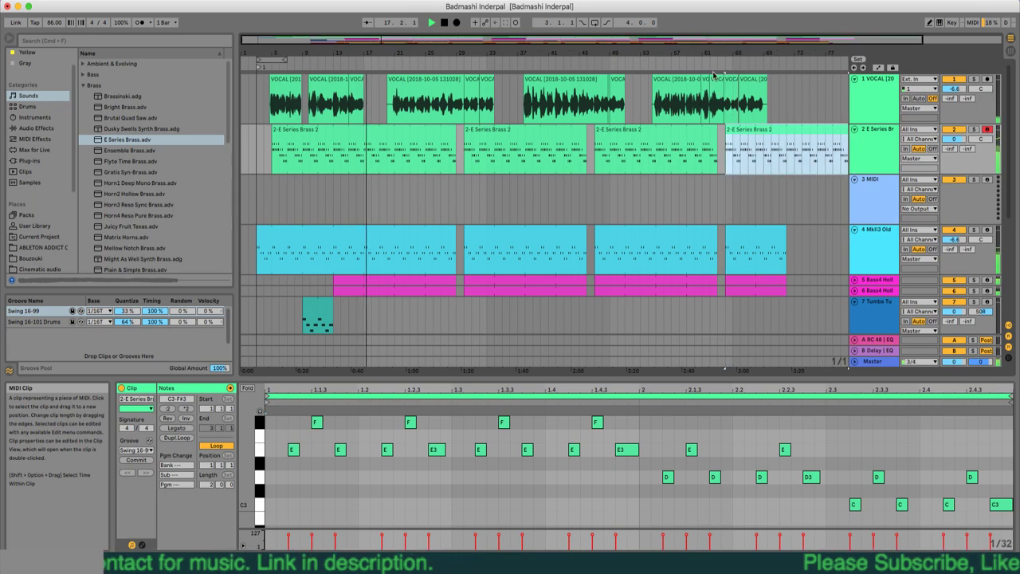
pyautogui.moveTo(716, 48); pyautogui.dragTo(716, 42)
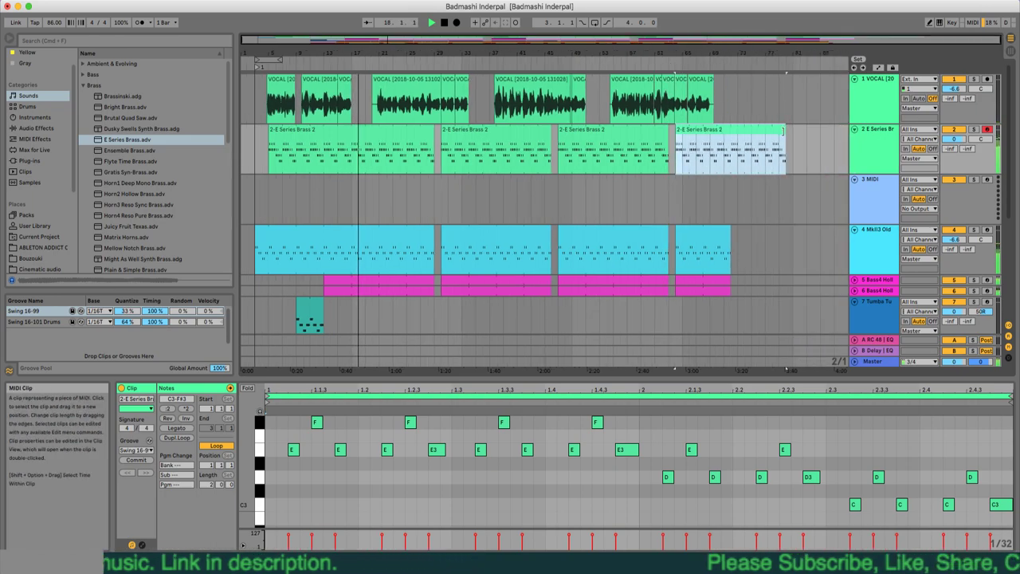
pyautogui.moveTo(784, 135); pyautogui.dragTo(726, 136)
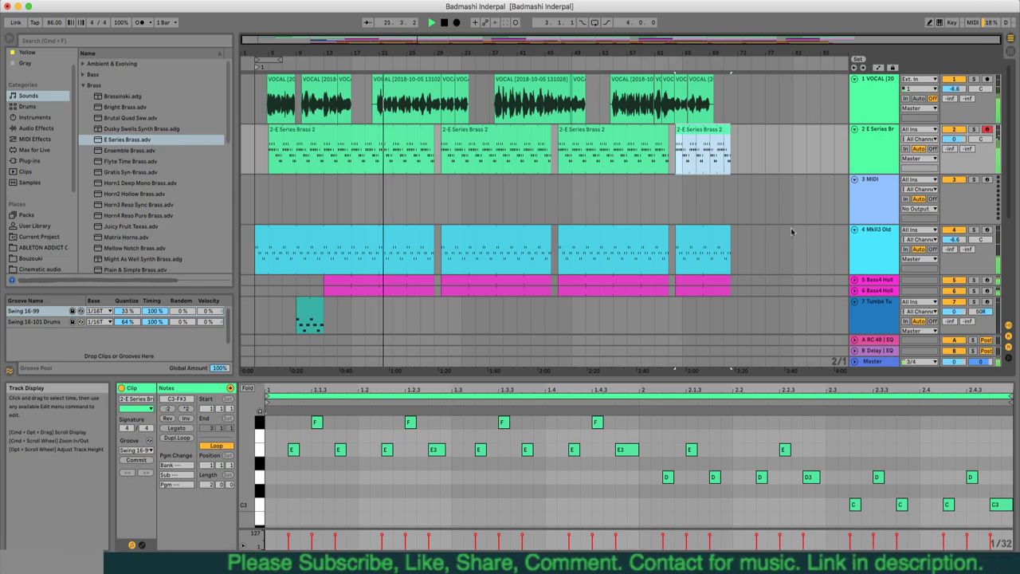
# - Hide the clip detail view and audition the Brass presets from Ensemble Brass.adv onward
pyautogui.scroll(-5, 791, 232)
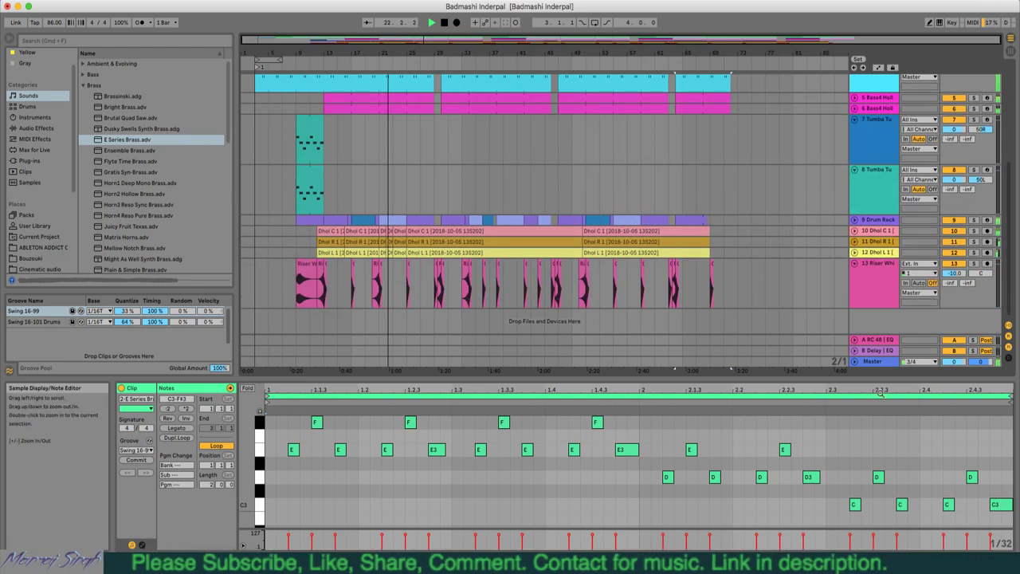
pyautogui.click(1010, 561)
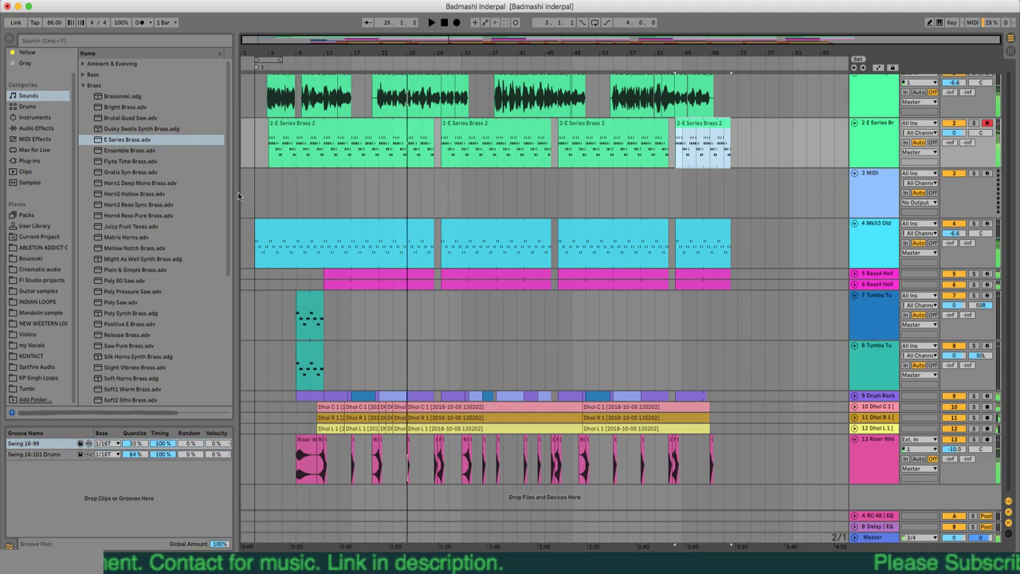
pyautogui.click(144, 150)
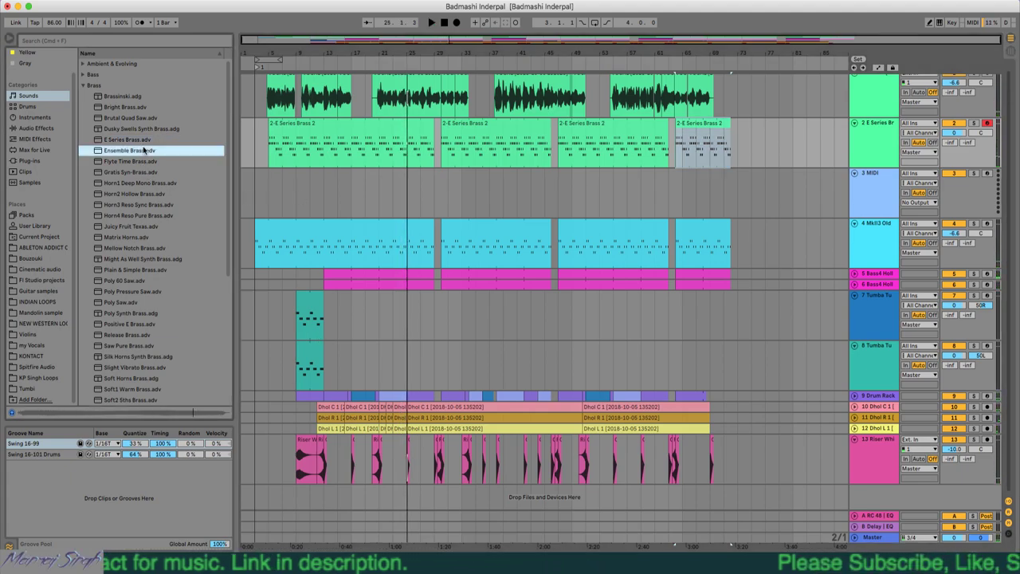
pyautogui.press('Down')
pyautogui.press('Down')
pyautogui.press('Up')
pyautogui.press('Down')
pyautogui.press('Down')
pyautogui.press('Down')
pyautogui.press('Down')
pyautogui.press('Down')
pyautogui.press('Down')
pyautogui.press('Down')
pyautogui.press('Down')
pyautogui.press('Up')
pyautogui.press('Down')
pyautogui.press('Down')
pyautogui.press('Down')
pyautogui.press('Down')
pyautogui.press('Down')
pyautogui.press('Down')
pyautogui.press('Down')
pyautogui.press('Down')
pyautogui.press('Down')
pyautogui.press('Down')
pyautogui.press('Down')
pyautogui.press('Down')
pyautogui.press('Down')
pyautogui.press('Down')
pyautogui.press('Down')
pyautogui.press('Down')
pyautogui.press('Down')
pyautogui.press('Up')
pyautogui.press('Up')
pyautogui.press('Down')
pyautogui.press('Down')
pyautogui.press('Down')
pyautogui.press('Down')
pyautogui.press('Left')
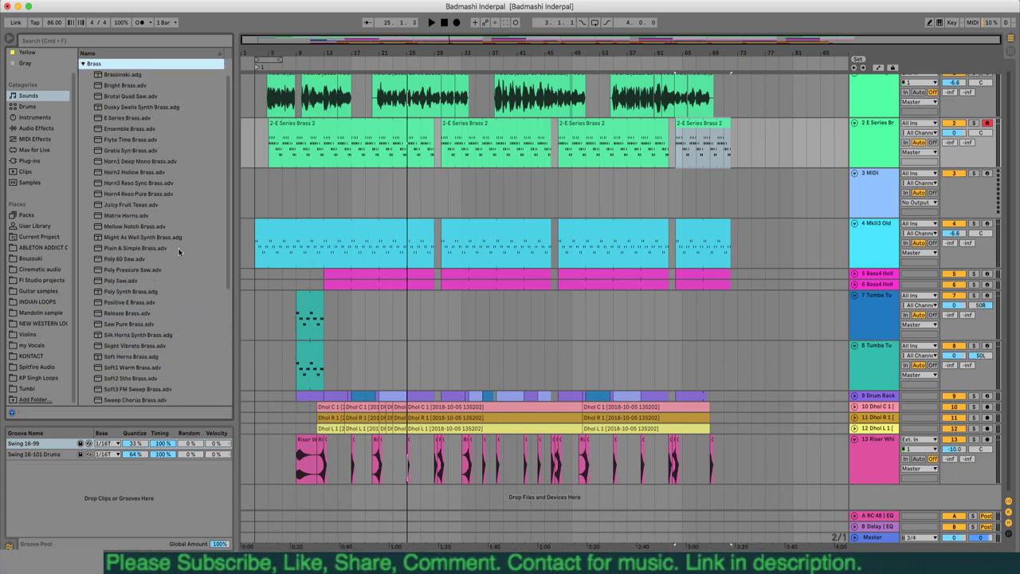
# - Collapse the Brass sounds and audition presets in the Exotic category, such as Bird Keys, Crushing Wave Pad and Koala
pyautogui.press('Left')
pyautogui.press('Down')
pyautogui.press('Down')
pyautogui.press('Down')
pyautogui.press('Down')
pyautogui.press('Up')
pyautogui.press('Up')
pyautogui.press('Right')
pyautogui.press('Down')
pyautogui.press('Down')
pyautogui.press('Up')
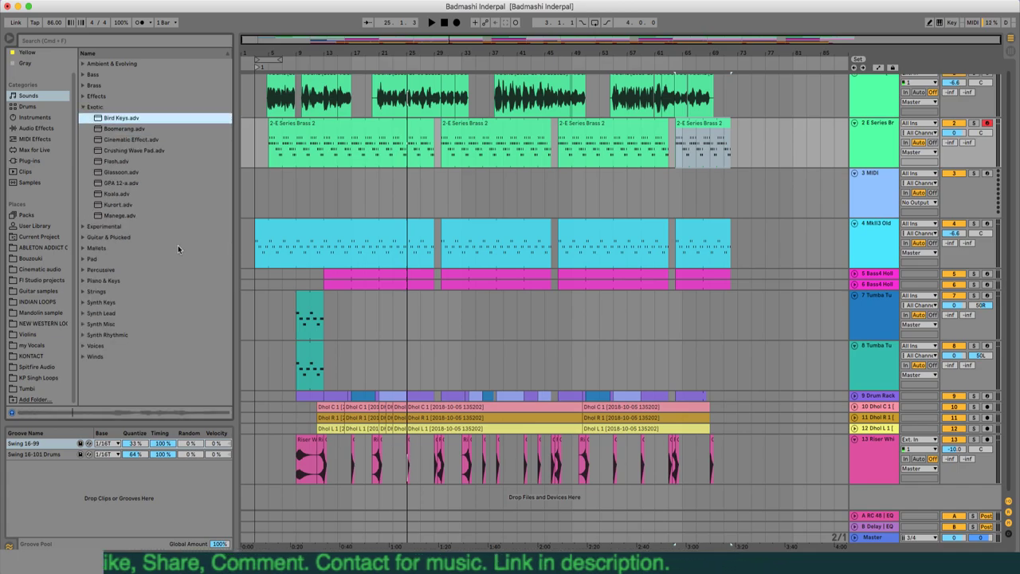
pyautogui.press('Down')
pyautogui.press('Down')
pyautogui.press('Down')
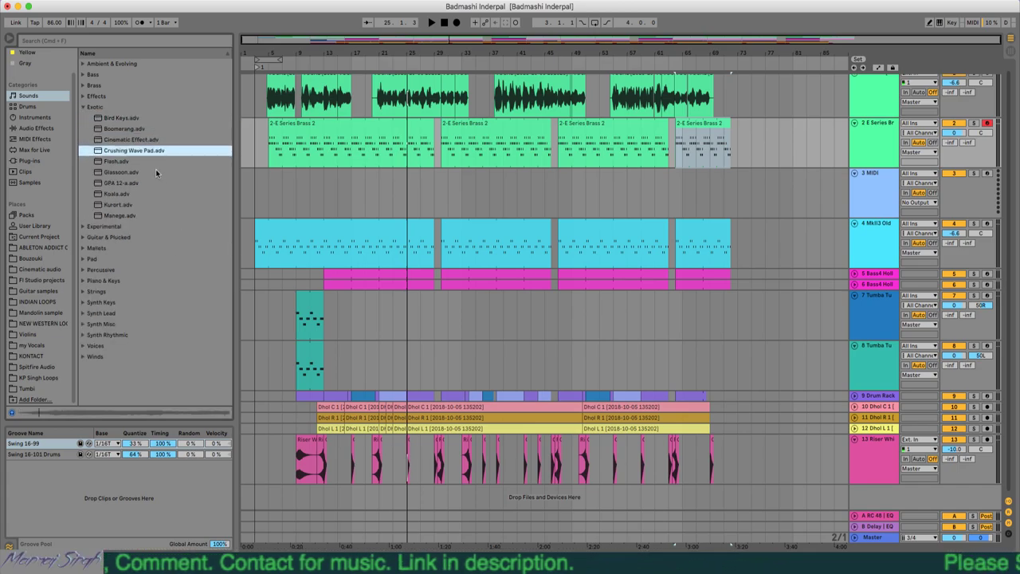
pyautogui.press('Down')
pyautogui.press('Down')
pyautogui.press('Down')
pyautogui.press('Down')
pyautogui.press('Down')
pyautogui.press('Down')
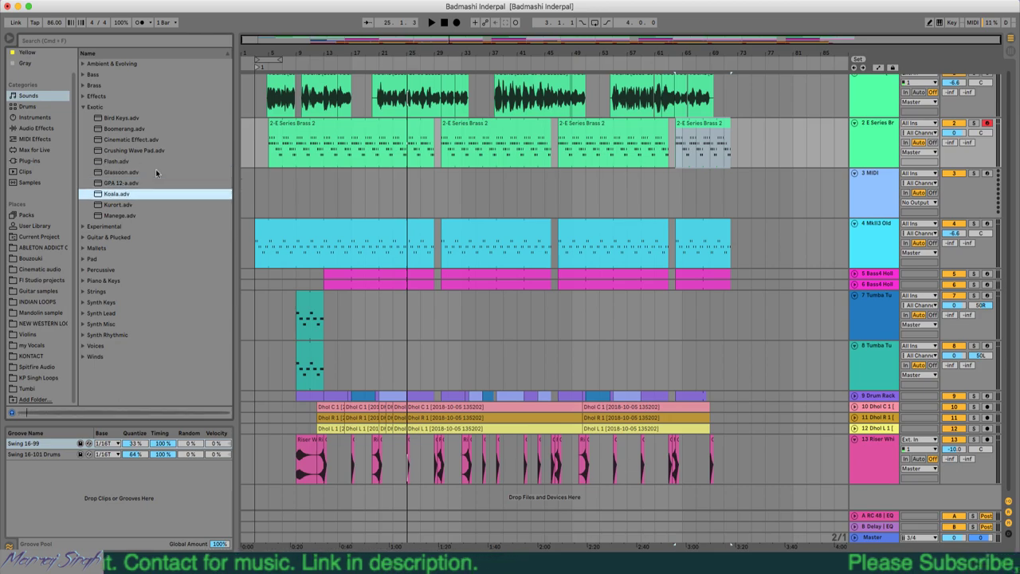
pyautogui.click(147, 141)
pyautogui.press('Down')
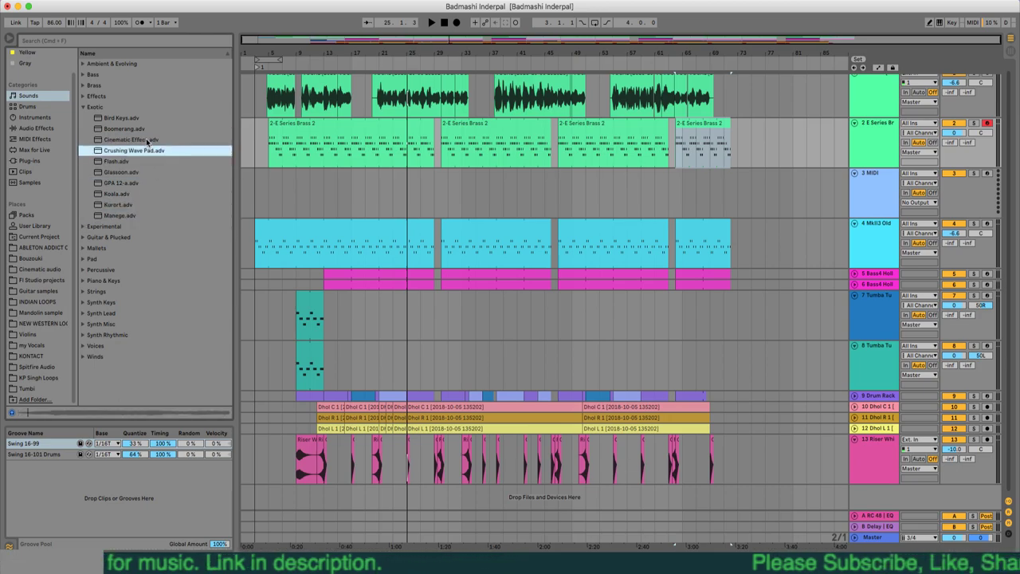
pyautogui.click(127, 129)
# - Audition presets in the Experimental category, including A noize, Invisible X, Caligari, Beautiful Noise and GummyTwist
pyautogui.press('Left')
pyautogui.press('Left')
pyautogui.press('Down')
pyautogui.press('Right')
pyautogui.press('Down')
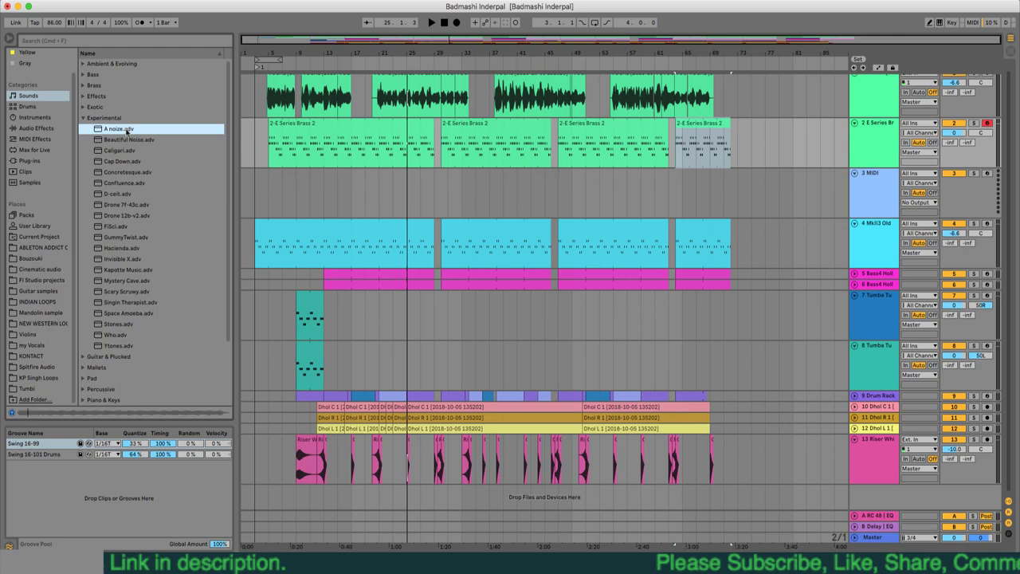
pyautogui.click(147, 260)
pyautogui.click(136, 151)
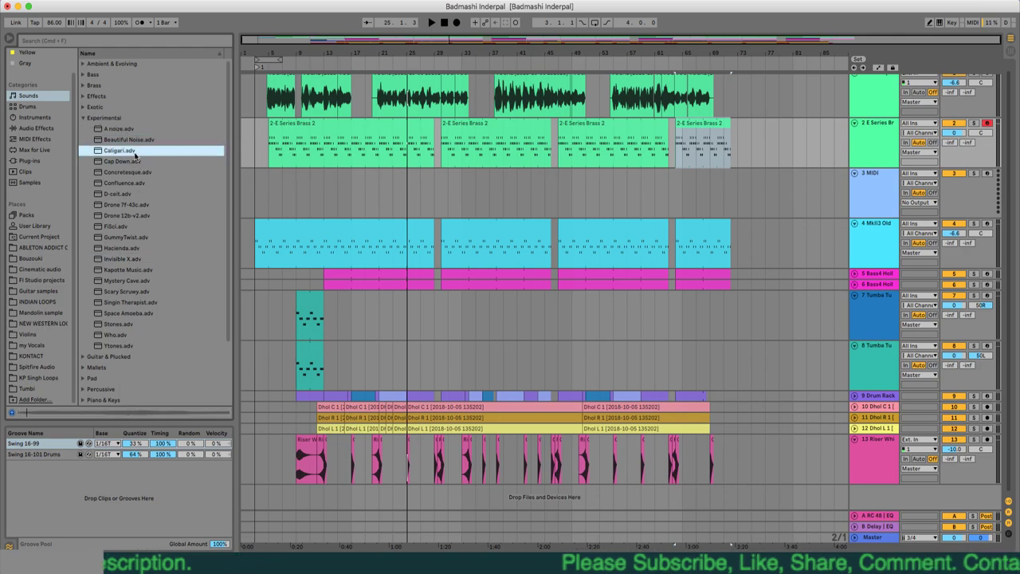
pyautogui.click(132, 140)
pyautogui.click(123, 237)
pyautogui.press('Down')
pyautogui.press('Down')
pyautogui.press('Down')
# - Collapse the Experimental sounds and briefly sample presets in the Guitar & Plucked and Mallets categories
pyautogui.press('Left')
pyautogui.press('Left')
pyautogui.press('Down')
pyautogui.press('Right')
pyautogui.press('Down')
pyautogui.press('Left')
pyautogui.press('Left')
pyautogui.press('Down')
pyautogui.press('Right')
pyautogui.press('Down')
pyautogui.press('Up')
pyautogui.press('Left')
# - Audition presets in the Pad category, including A Snow Pad, Analog Slow Sweep Pad, Andreas Wide Pad, Aqueous Pad and Ask Yourself
pyautogui.press('Down')
pyautogui.press('Right')
pyautogui.press('Down')
pyautogui.press('Down')
pyautogui.press('Down')
pyautogui.press('Down')
pyautogui.press('Down')
pyautogui.press('Down')
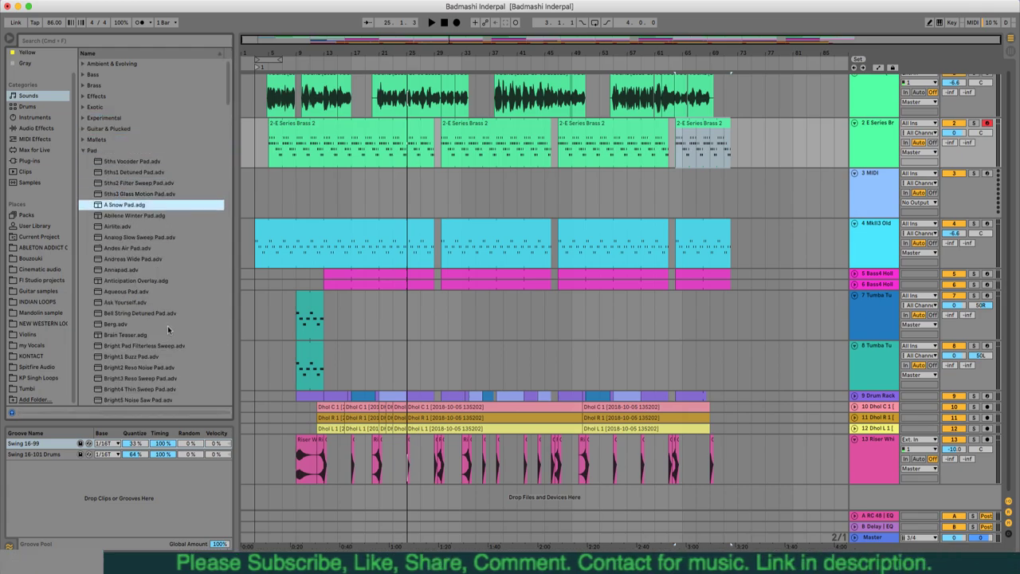
pyautogui.press('Down')
pyautogui.press('Down')
pyautogui.press('Down')
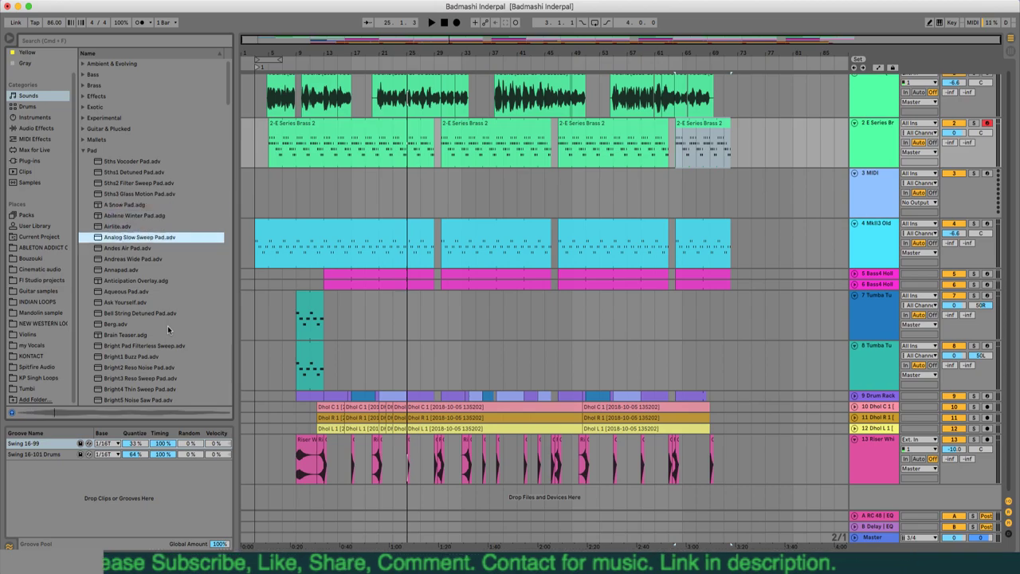
pyautogui.press('Down')
pyautogui.press('Down')
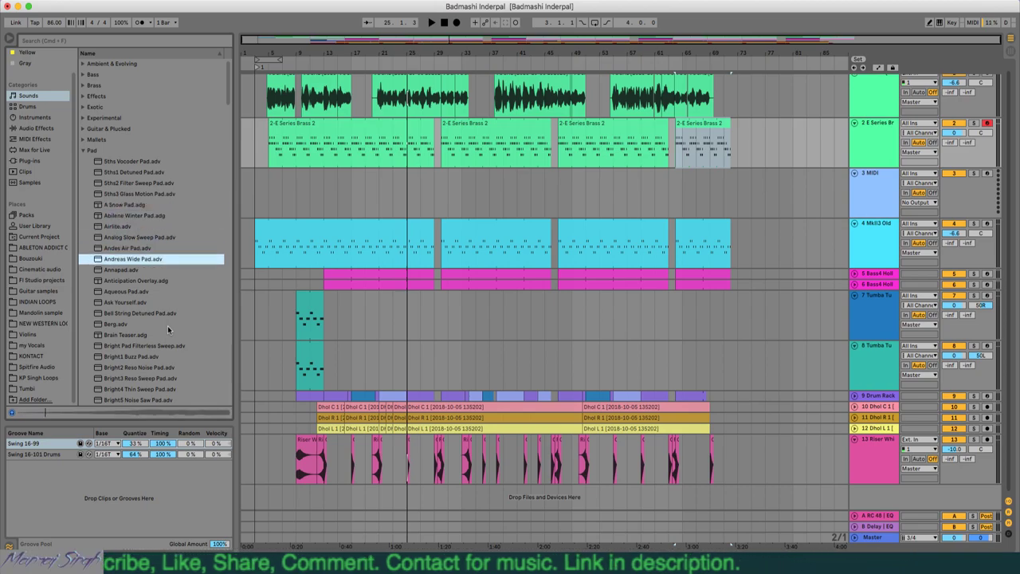
pyautogui.press('Down')
pyautogui.press('Down')
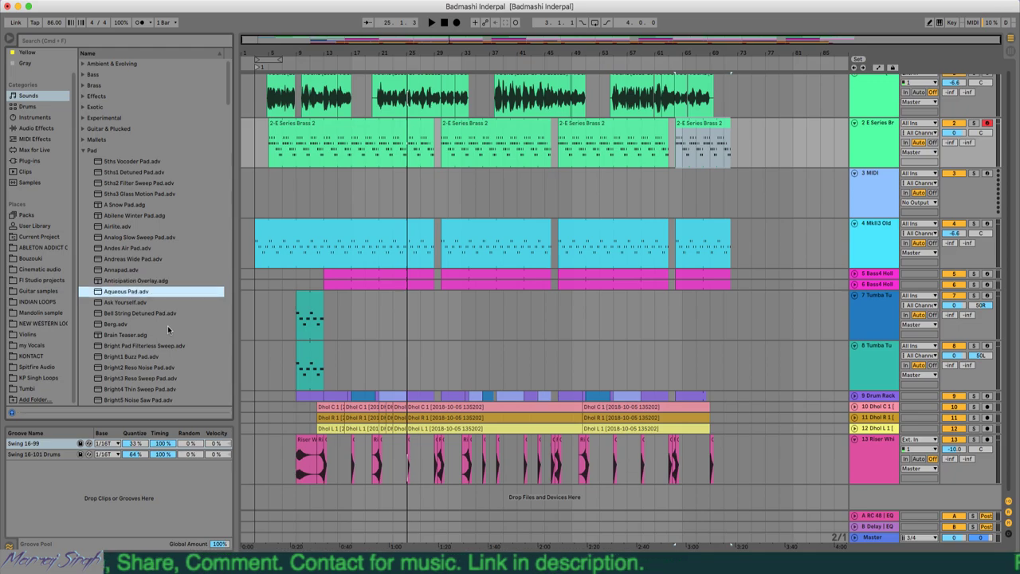
pyautogui.press('Down')
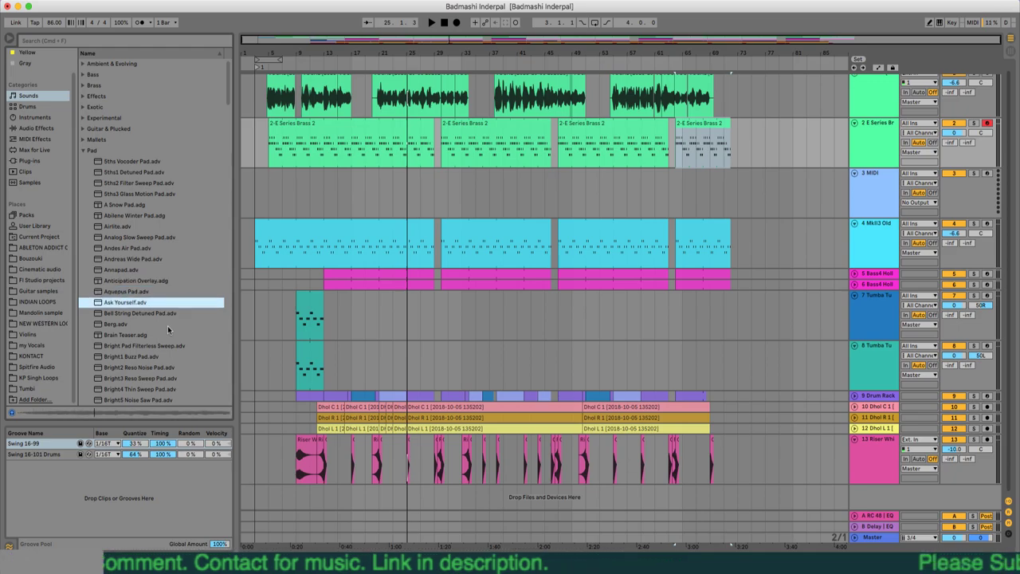
pyautogui.press('Down')
pyautogui.press('Down')
# - Collapse the Pad sounds and sample presets in the Percussive and Piano & Keys categories
pyautogui.press('Left')
pyautogui.press('Left')
pyautogui.press('Down')
pyautogui.press('Right')
pyautogui.press('Down')
pyautogui.press('Left')
pyautogui.press('Left')
pyautogui.press('Down')
pyautogui.press('Right')
pyautogui.press('Down')
pyautogui.press('Left')
pyautogui.press('Left')
# - Audition presets in the Strings category, including M Tron Strings, Off World Strings and Rotaviolin
pyautogui.press('Down')
pyautogui.press('Right')
pyautogui.press('Down')
pyautogui.press('Down')
pyautogui.press('Down')
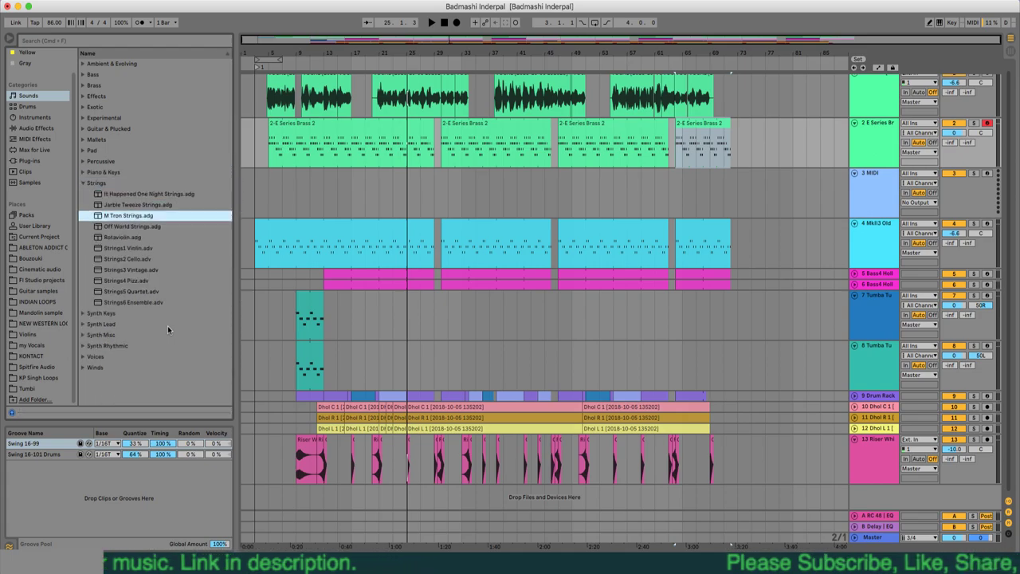
pyautogui.press('Down')
pyautogui.press('Down')
pyautogui.press('Down')
pyautogui.press('Up')
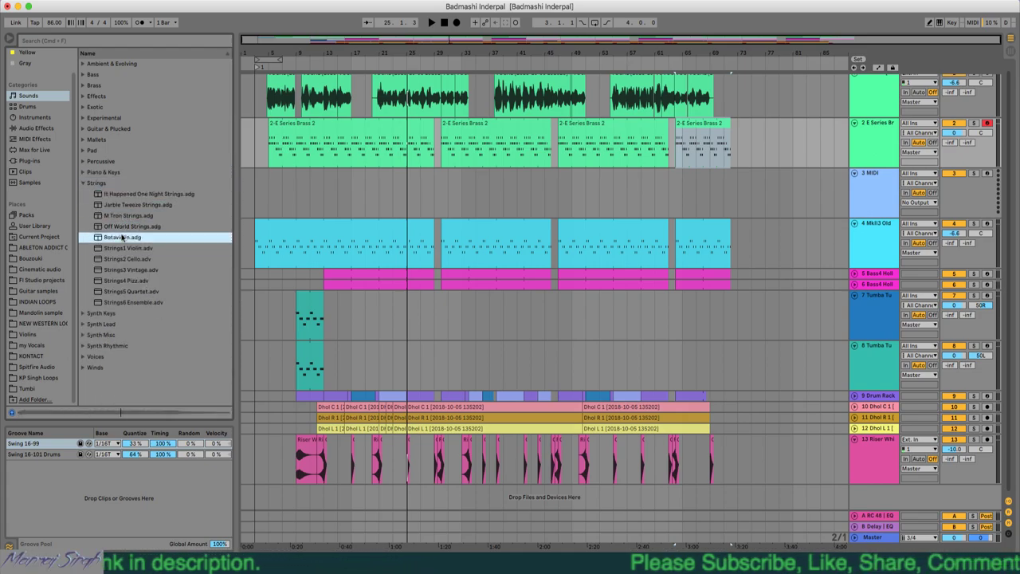
# - Load Rotaviolin.adg onto the empty MIDI track 3 and, during playback, set Decay to 1.59 s, Tone to 0.0 dB and Chorus to 0
pyautogui.moveTo(298, 203); pyautogui.dragTo(300, 200)
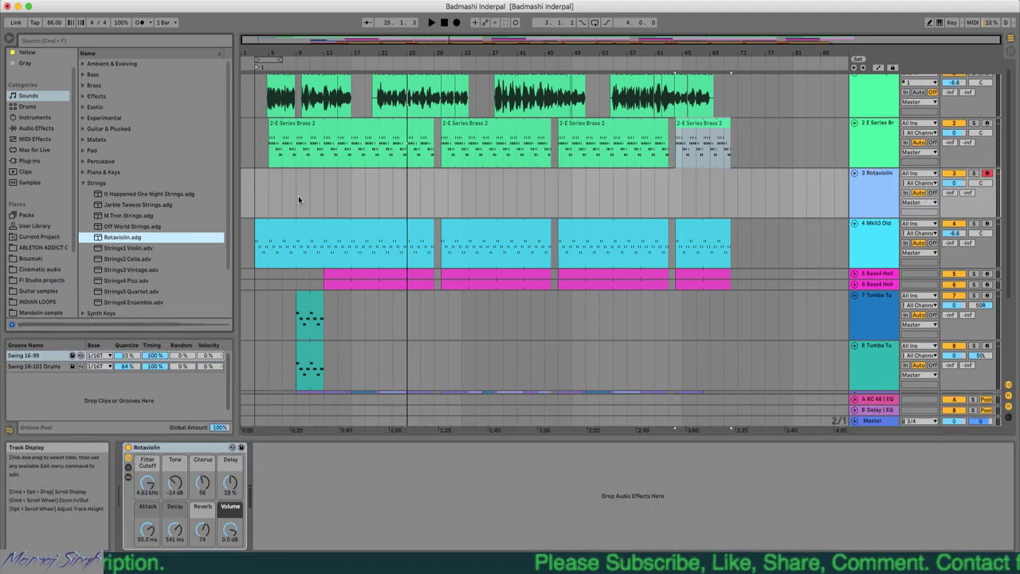
pyautogui.press('space')
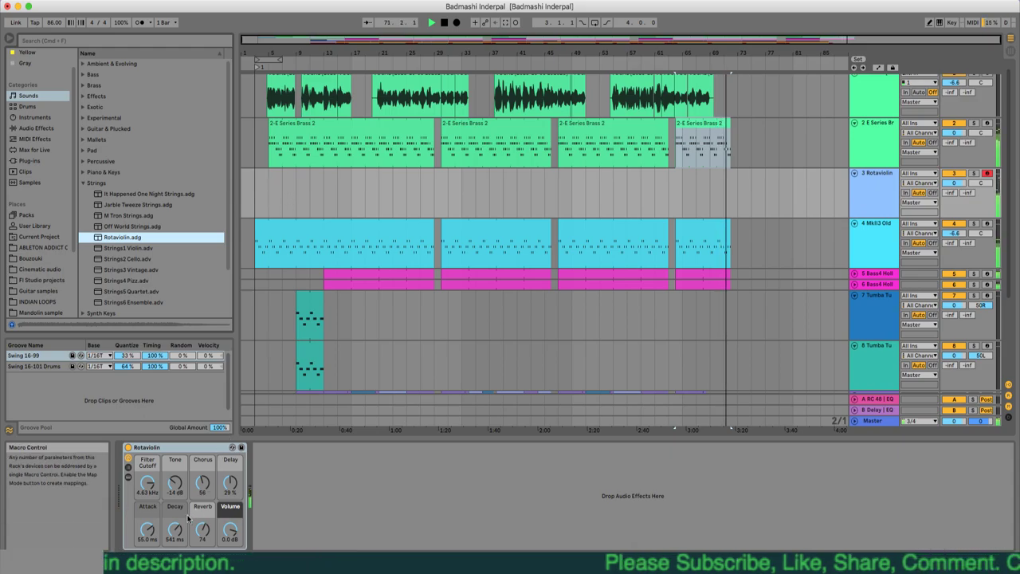
pyautogui.moveTo(176, 536); pyautogui.dragTo(179, 528)
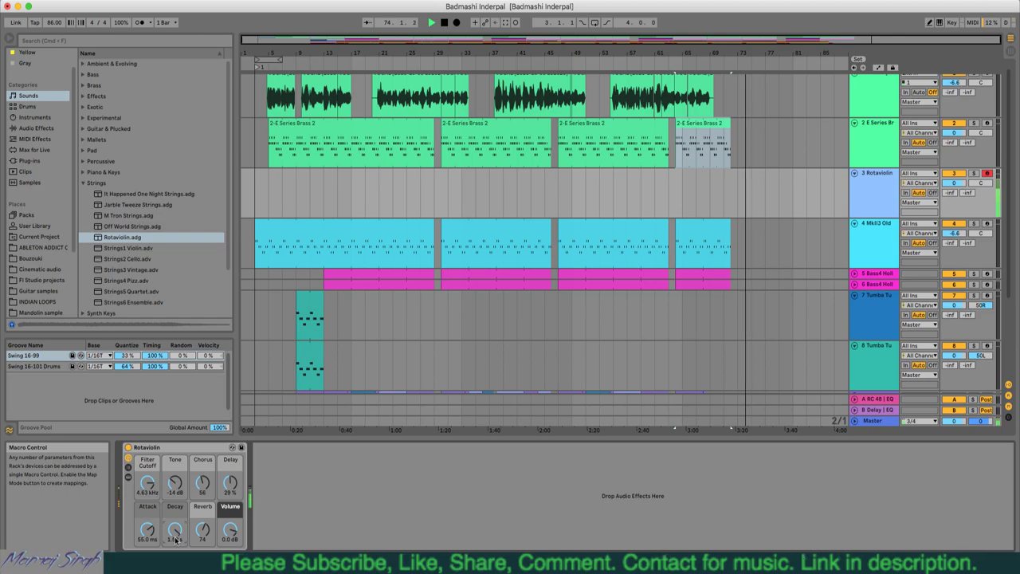
pyautogui.moveTo(178, 489); pyautogui.dragTo(180, 487)
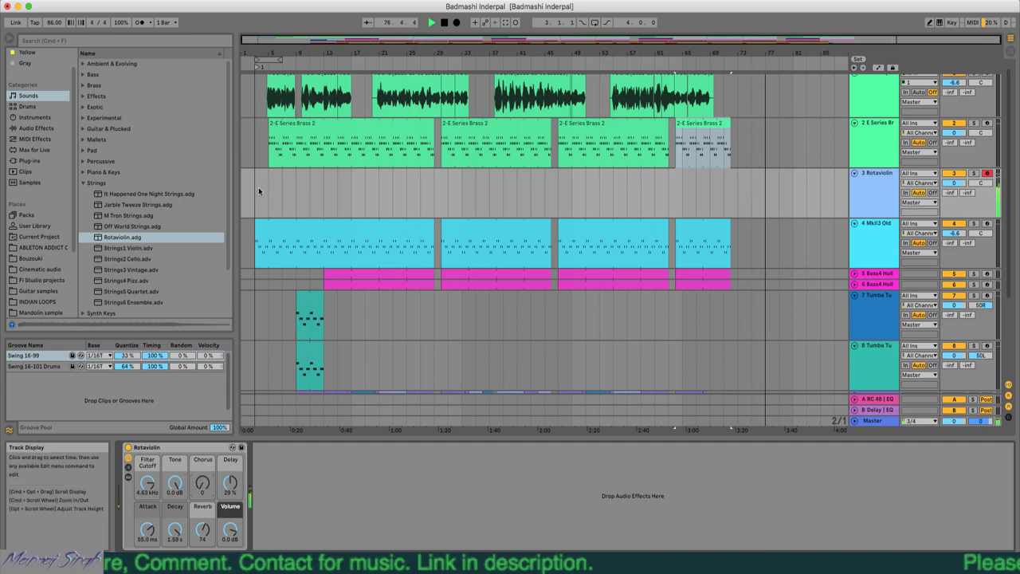
# - Insert an empty four-bar MIDI clip on the Rotaviolin track from bar 9 to bar 13
pyautogui.moveTo(276, 40); pyautogui.dragTo(275, 88)
pyautogui.moveTo(276, 40); pyautogui.dragTo(257, 41)
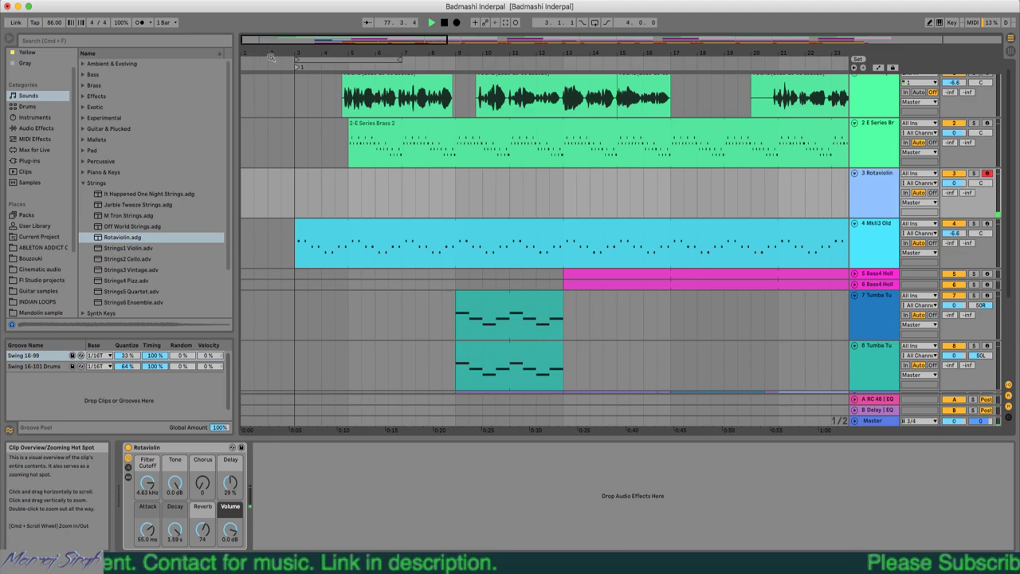
pyautogui.click(457, 199)
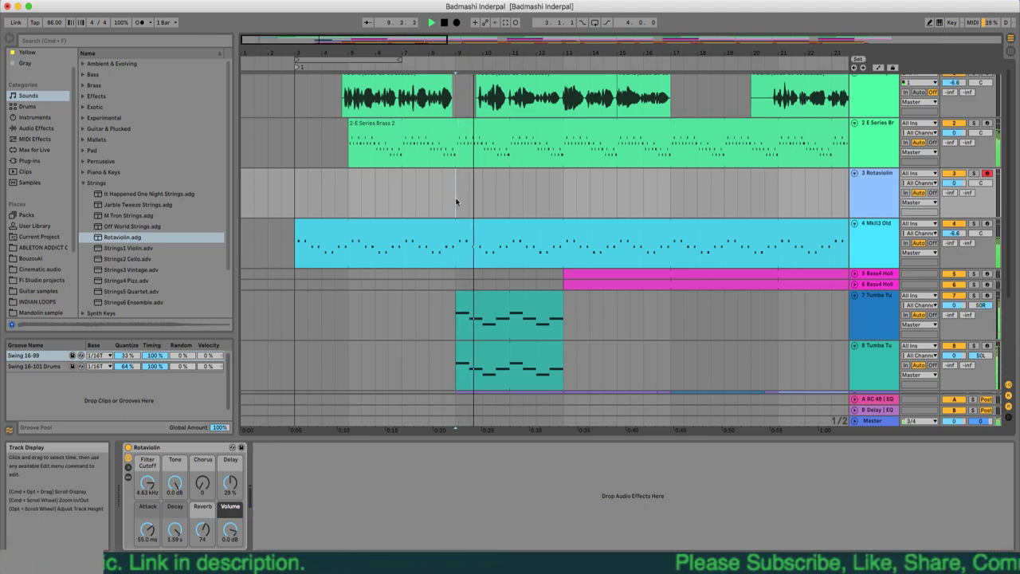
pyautogui.moveTo(527, 198); pyautogui.dragTo(562, 196)
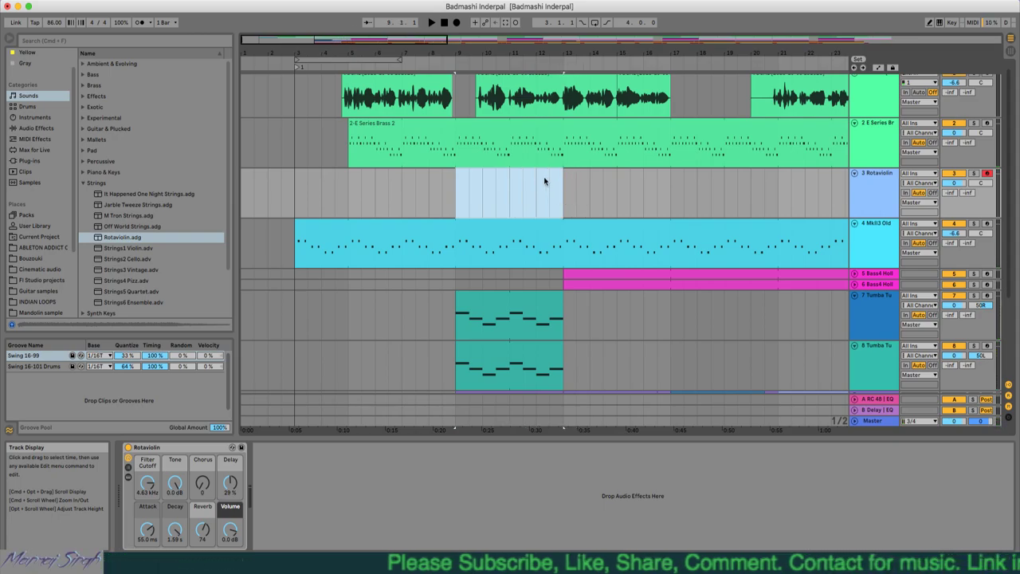
pyautogui.rightClick(547, 180)
pyautogui.click(569, 280)
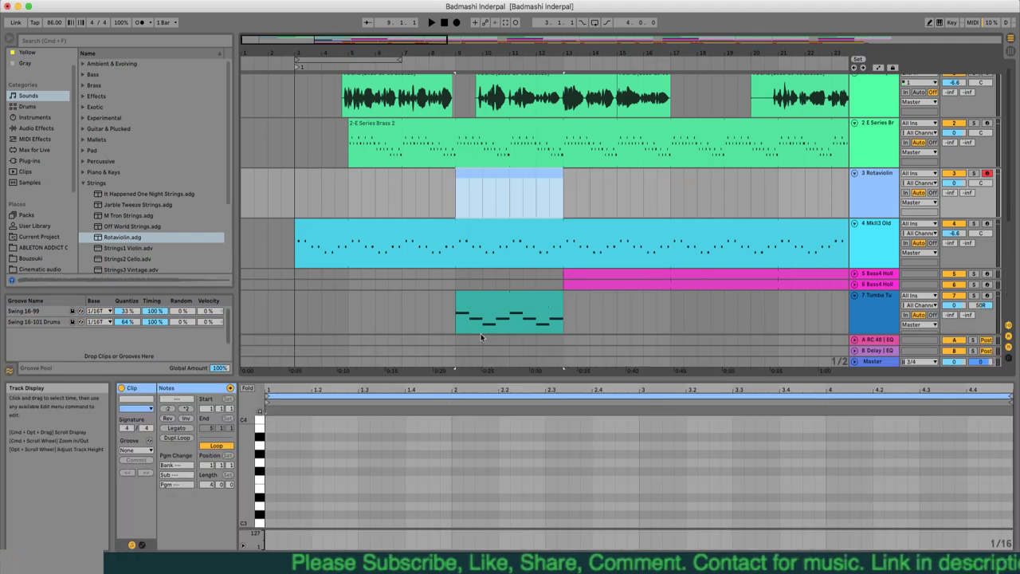
# - Add sixteenth-length E3 notes at the start of bars 1 and 3 of the Rotaviolin clip during playback
pyautogui.doubleClick(269, 489)
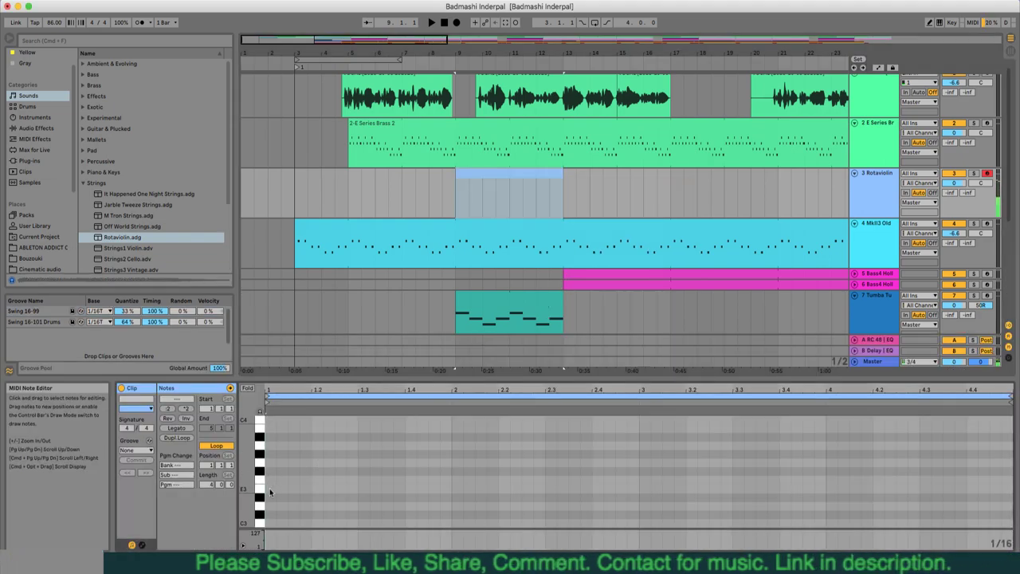
pyautogui.press('space')
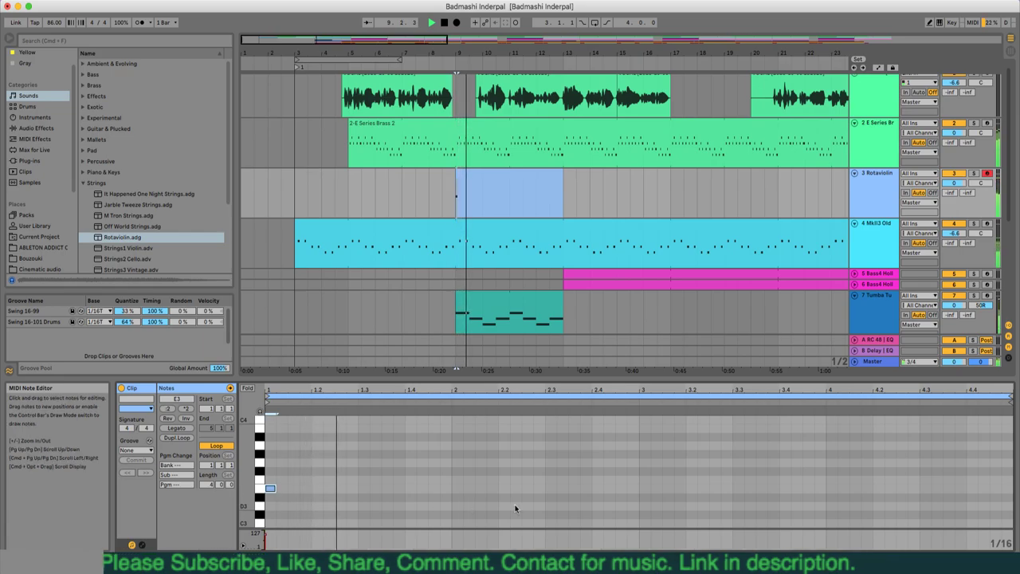
pyautogui.click(643, 489)
pyautogui.doubleClick(644, 487)
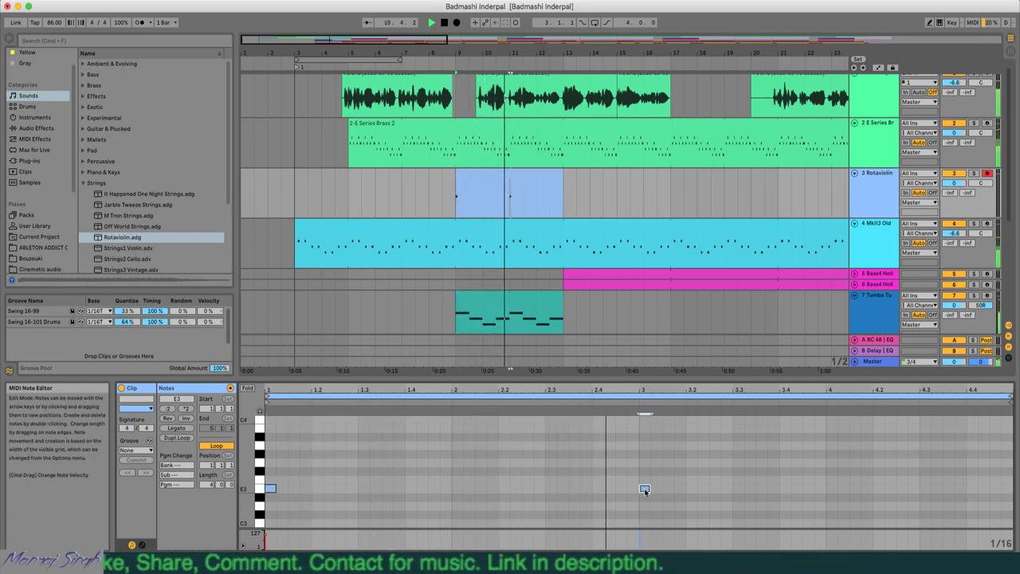
# - Add F#3 notes midway through the second beat of bar 1 and on the second beat of bar 3
pyautogui.press('space')
pyautogui.press('space')
pyautogui.doubleClick(455, 461)
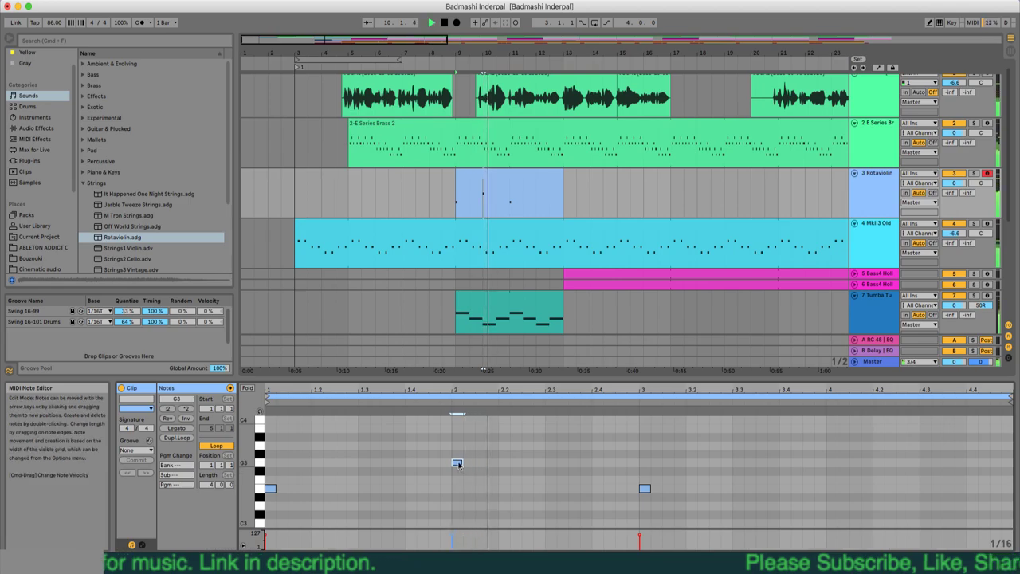
pyautogui.moveTo(458, 463); pyautogui.dragTo(458, 470)
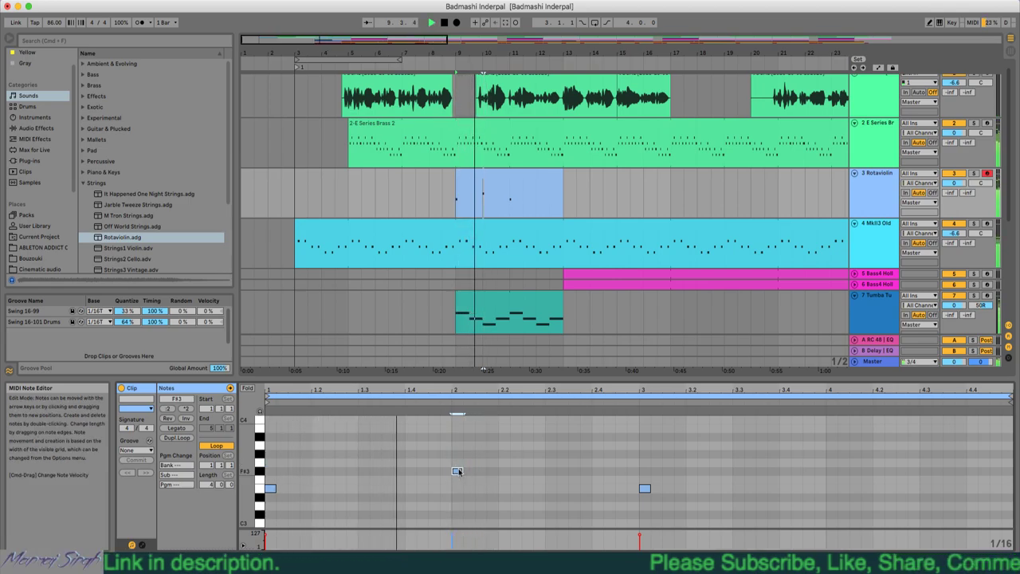
pyautogui.moveTo(458, 470); pyautogui.dragTo(348, 476)
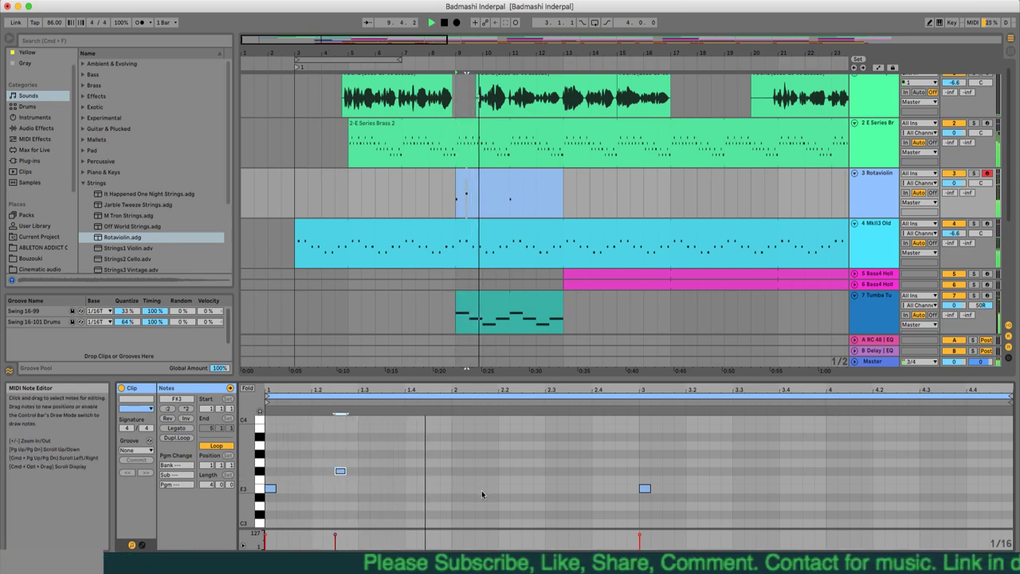
pyautogui.scroll(3, 549, 519)
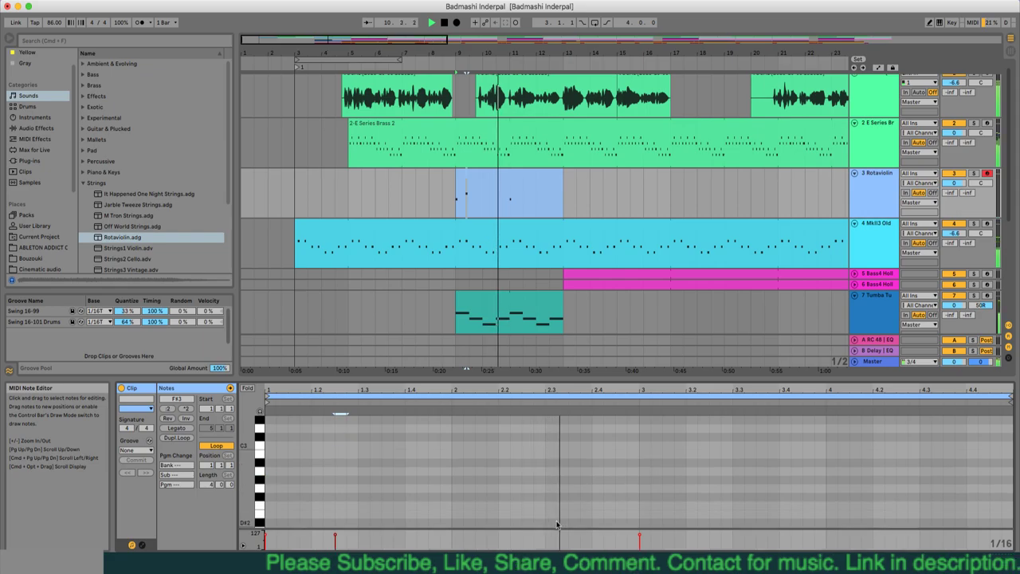
pyautogui.scroll(-1, 593, 525)
pyautogui.doubleClick(736, 471)
pyautogui.press('space')
pyautogui.moveTo(736, 470); pyautogui.dragTo(713, 480)
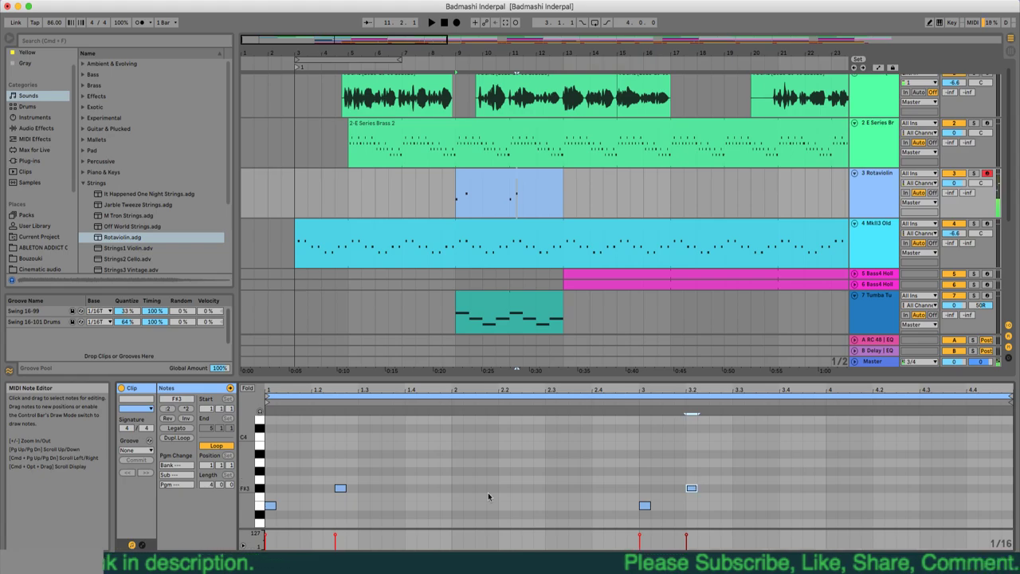
# - Lower both F#3 notes to B2 and shift the bar 3 one half a beat later, matching the bar 1 rhythm
pyautogui.scroll(-4, 489, 497)
pyautogui.click(339, 438)
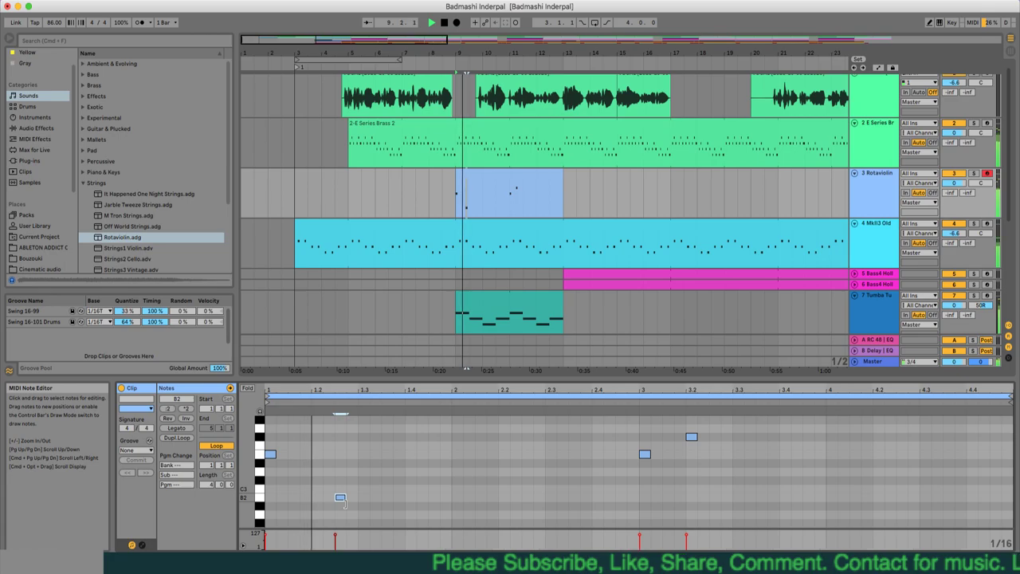
pyautogui.click(692, 437)
pyautogui.moveTo(692, 438)
pyautogui.mouseDown()
pyautogui.moveTo(691, 487)
pyautogui.moveTo(726, 496)
pyautogui.moveTo(715, 497)
pyautogui.mouseUp()
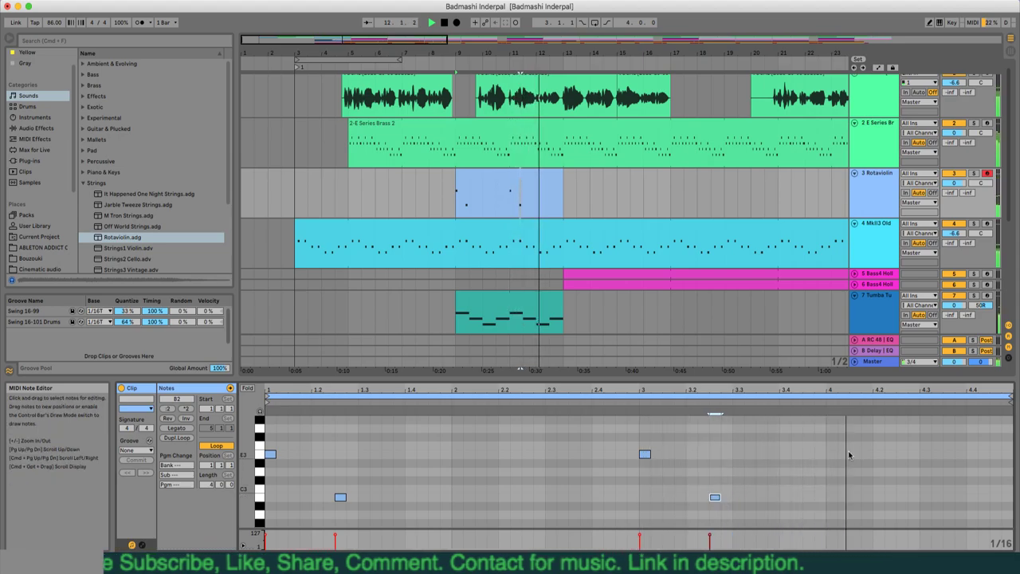
# - Add E3 notes on the fourth beat of bars 1 and 3 in the Rotaviolin clip
pyautogui.click(409, 456)
pyautogui.doubleClick(409, 455)
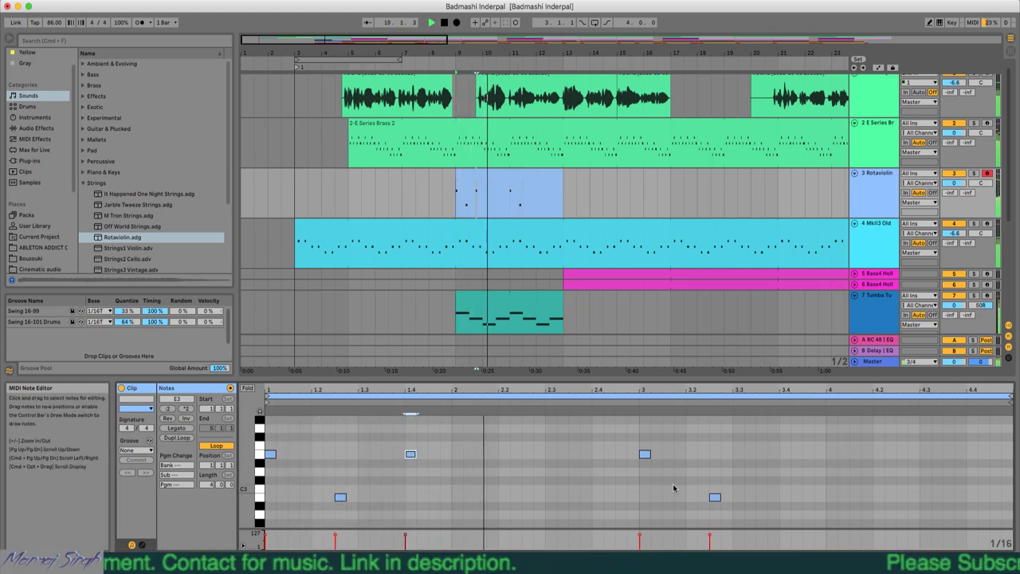
pyautogui.doubleClick(785, 456)
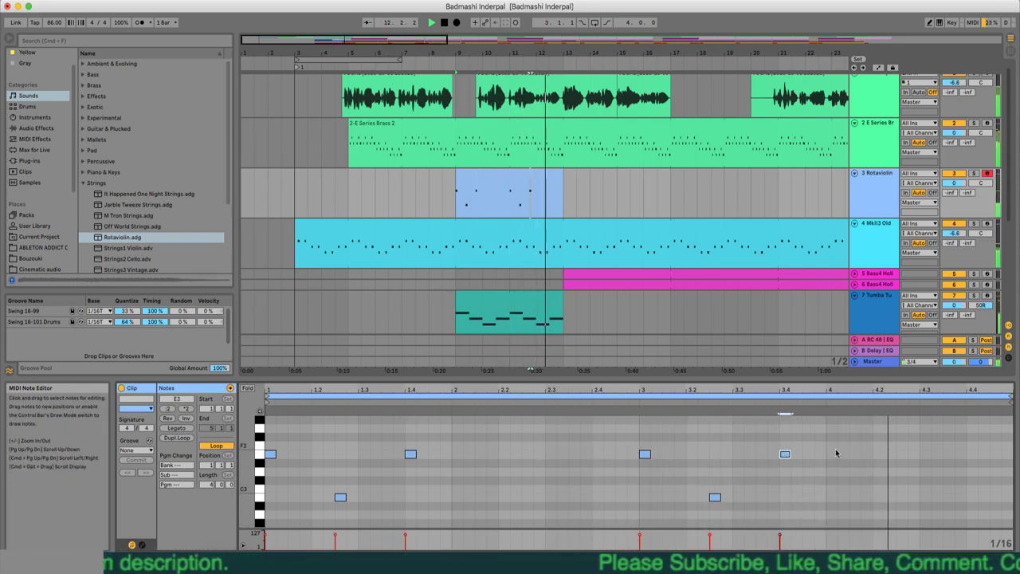
# - Extend the looping Rotaviolin clip to the end of the first MkII section at bar 29
pyautogui.moveTo(563, 172); pyautogui.dragTo(638, 164)
pyautogui.moveTo(421, 45); pyautogui.dragTo(420, 16)
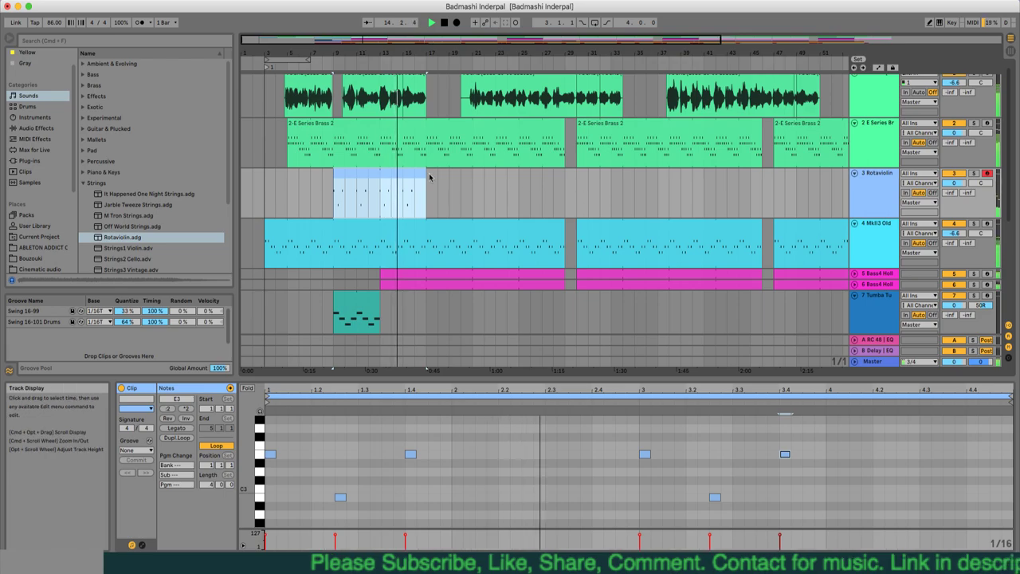
pyautogui.moveTo(426, 184); pyautogui.dragTo(552, 187)
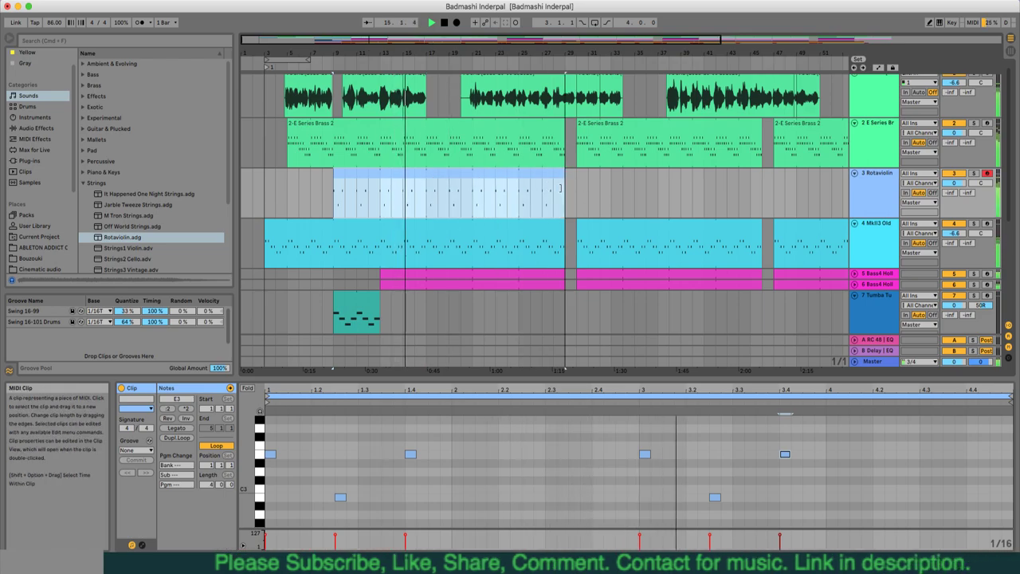
pyautogui.moveTo(492, 47); pyautogui.dragTo(493, 39)
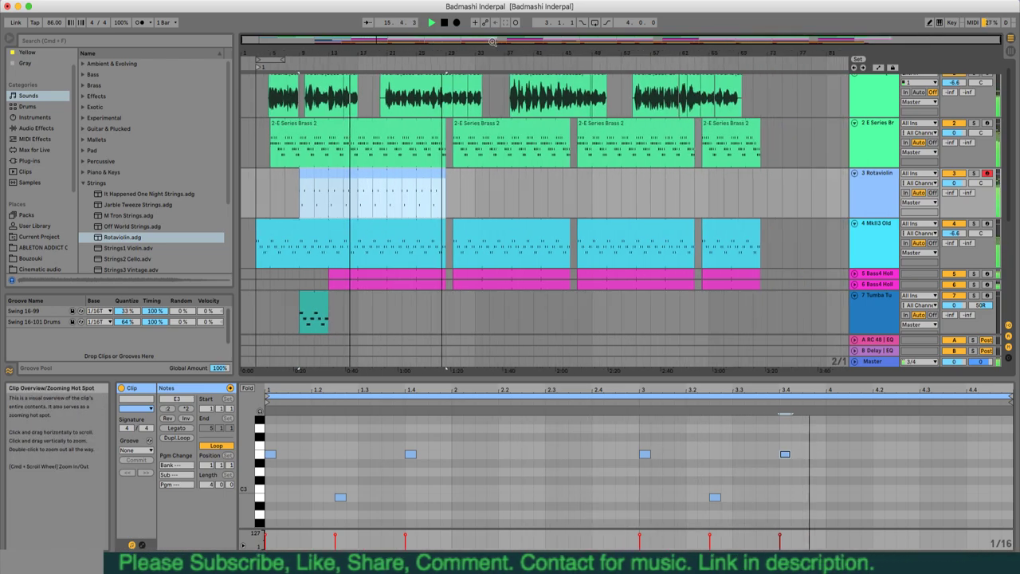
pyautogui.moveTo(389, 177); pyautogui.dragTo(539, 195)
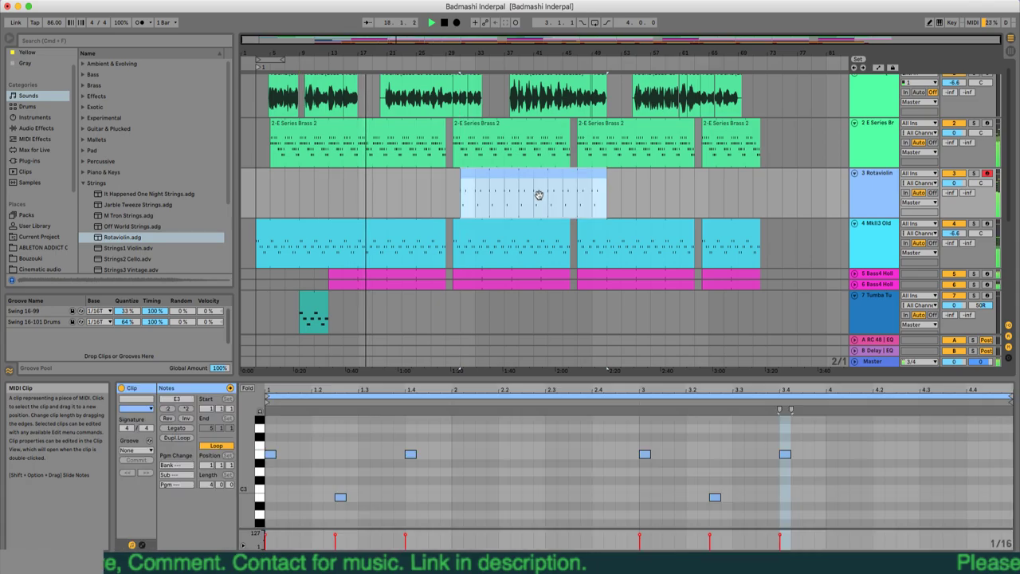
pyautogui.press('Delete')
pyautogui.press('super+z')
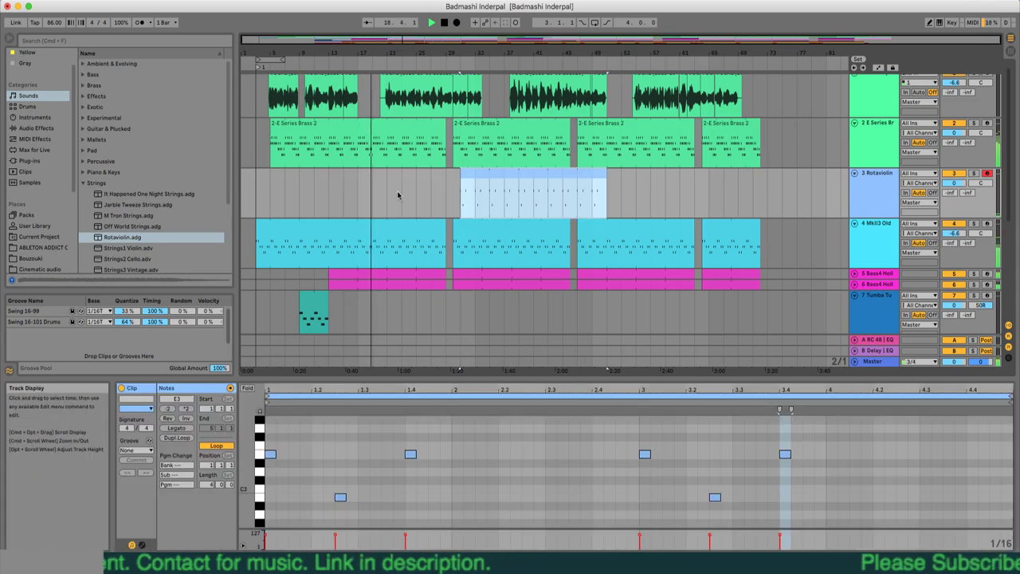
pyautogui.press('super+z')
# - Copy the Rotaviolin clip to the second MkII section, trim it to that section's end, and play back from bar 9
pyautogui.moveTo(342, 175); pyautogui.dragTo(480, 183)
pyautogui.moveTo(474, 54); pyautogui.dragTo(469, 178)
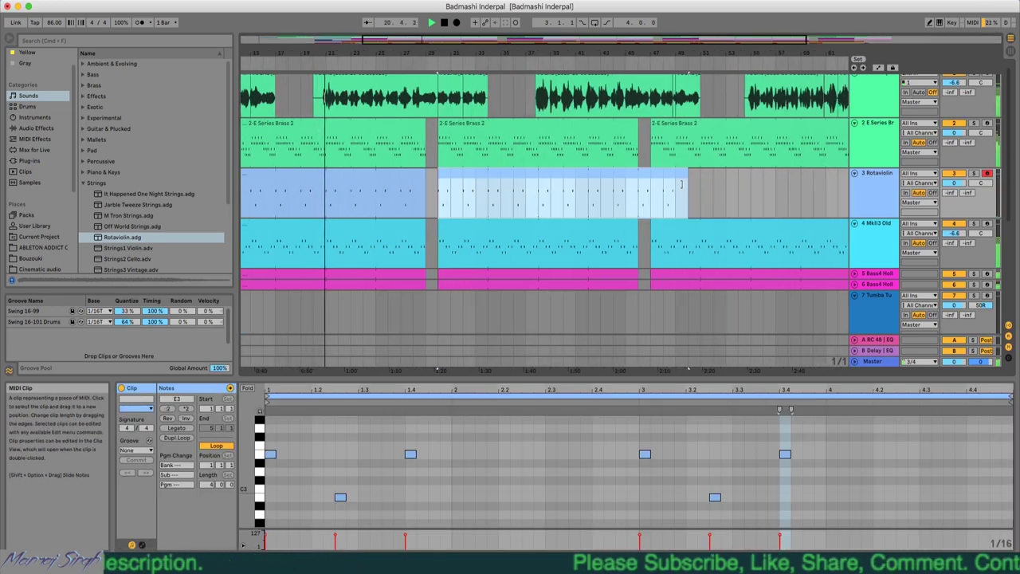
pyautogui.moveTo(577, 54); pyautogui.dragTo(575, 48)
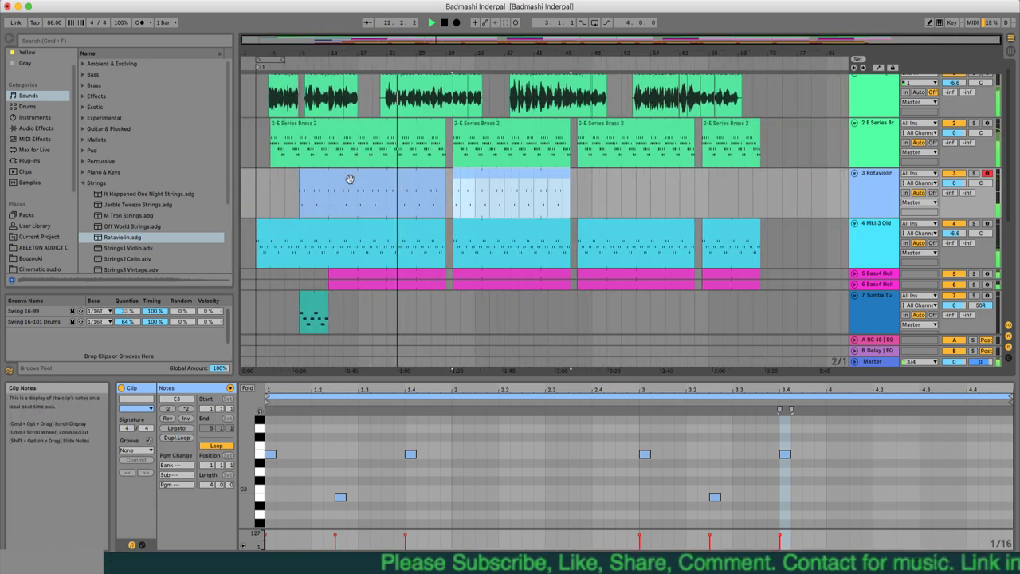
pyautogui.click(302, 199)
pyautogui.click(329, 199)
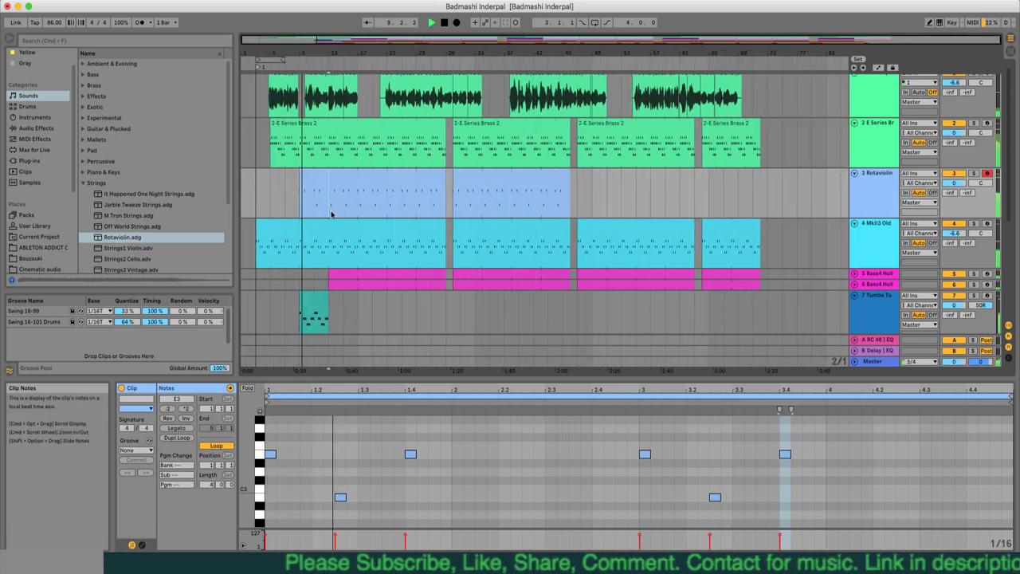
# - Split the first Rotaviolin clip at bars 13 and 17 and move its opening four-bar piece to bar 13
pyautogui.moveTo(340, 214)
pyautogui.mouseDown()
pyautogui.moveTo(407, 212)
pyautogui.moveTo(359, 214)
pyautogui.mouseUp()
pyautogui.rightClick(345, 181)
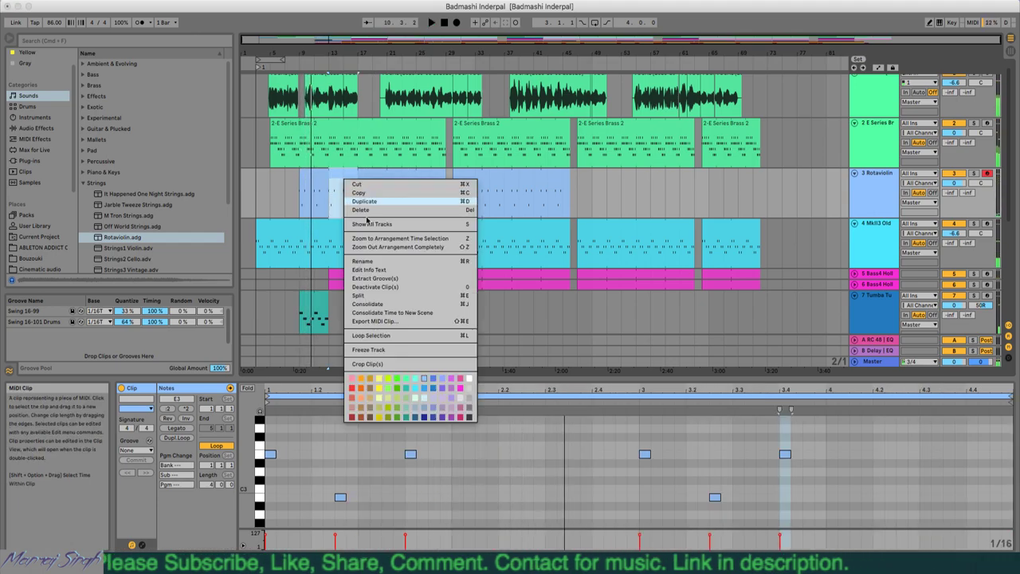
pyautogui.click(360, 210)
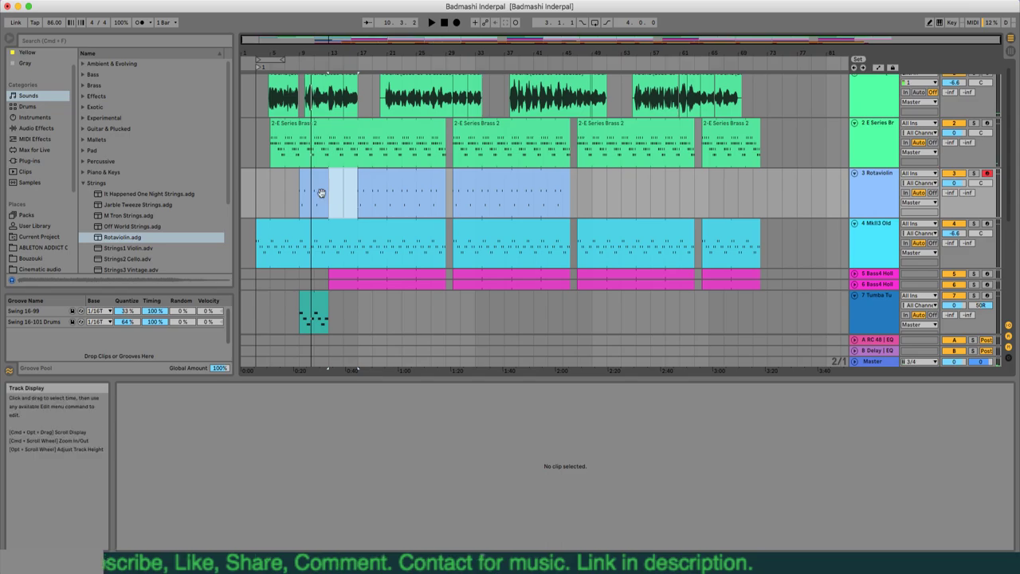
pyautogui.moveTo(315, 188); pyautogui.dragTo(339, 192)
# - Delete the Rotaviolin piece from bar 17 to 29, copy the bar 13 clip back to bar 9, and play it
pyautogui.click(377, 189)
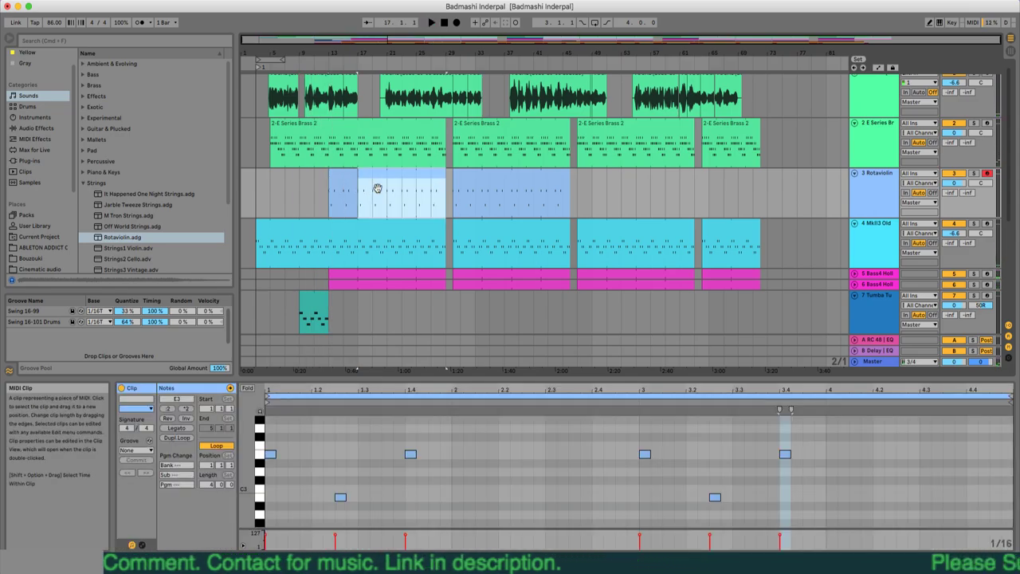
pyautogui.press('Delete')
pyautogui.click(347, 190)
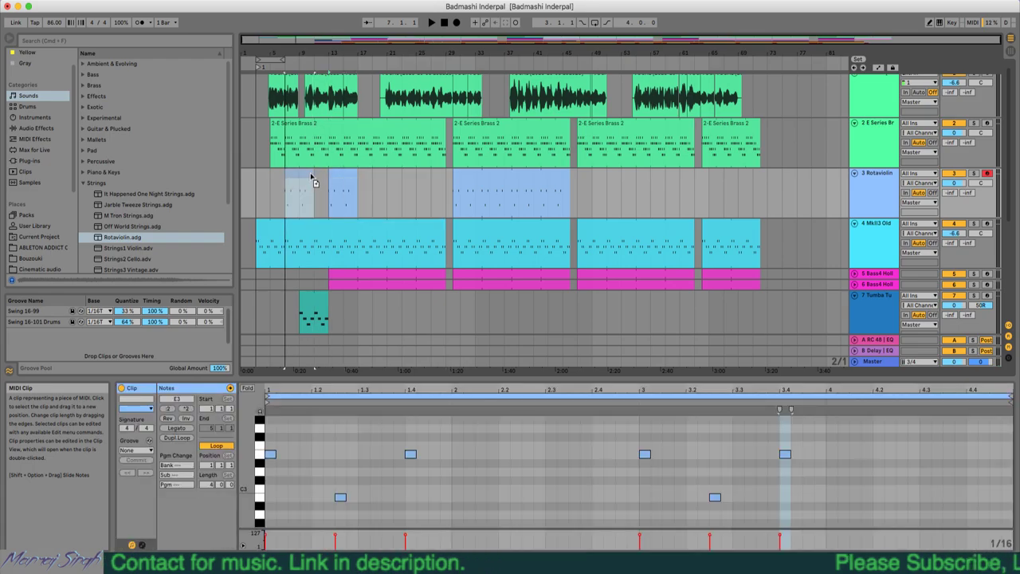
pyautogui.press('space')
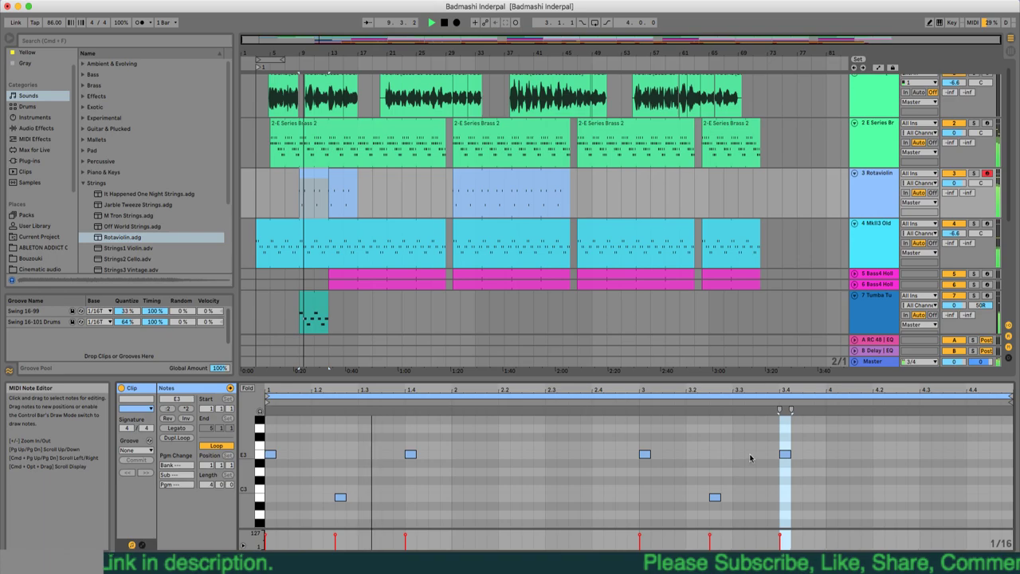
# - In the bar 9 Rotaviolin clip, delete the E3 notes at 1.4 and 3.4 and raise both B2 notes to E3
pyautogui.doubleClick(785, 454)
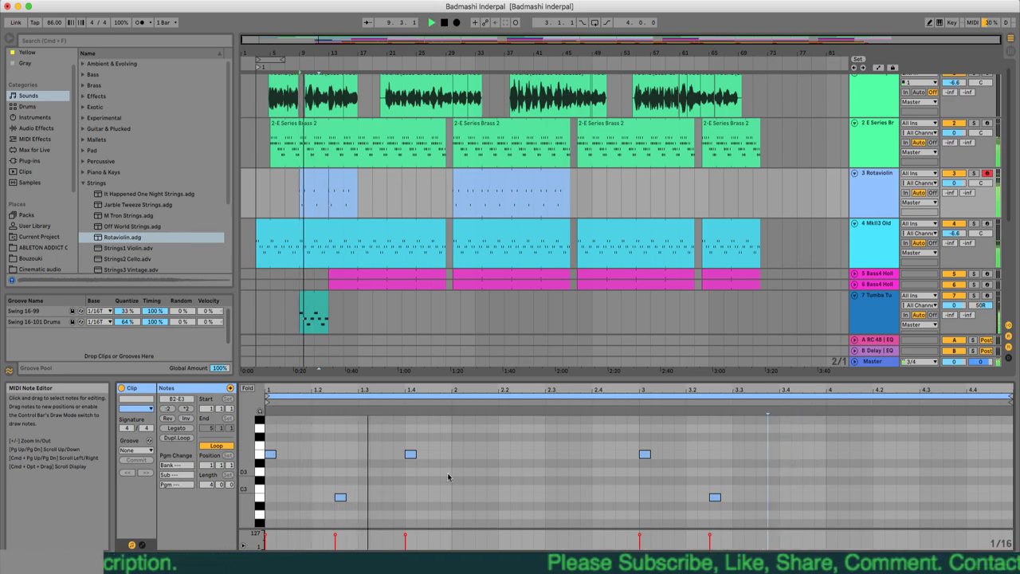
pyautogui.doubleClick(409, 453)
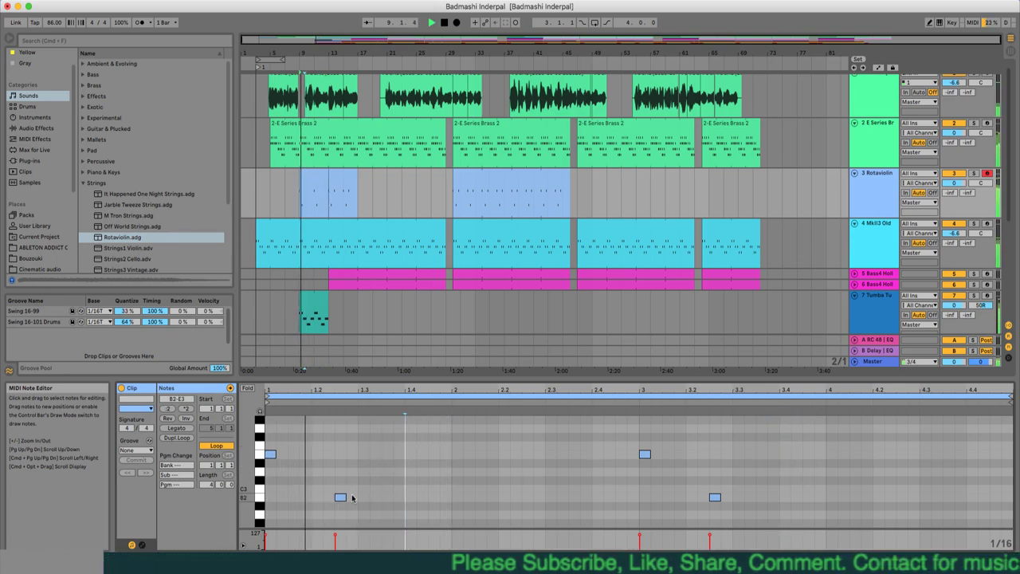
pyautogui.moveTo(341, 498)
pyautogui.mouseDown()
pyautogui.moveTo(365, 455)
pyautogui.moveTo(340, 454)
pyautogui.mouseUp()
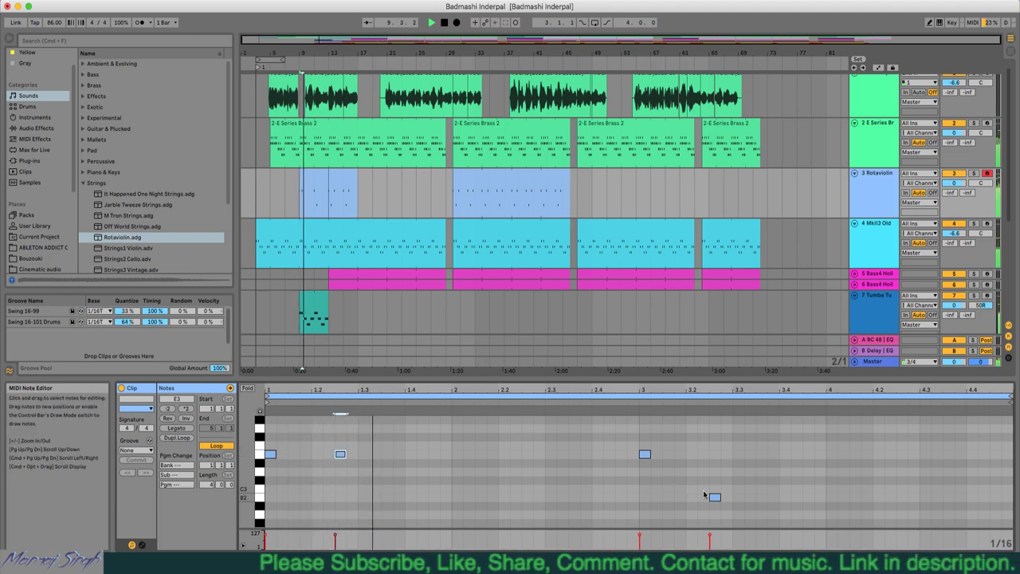
pyautogui.moveTo(715, 497); pyautogui.dragTo(718, 455)
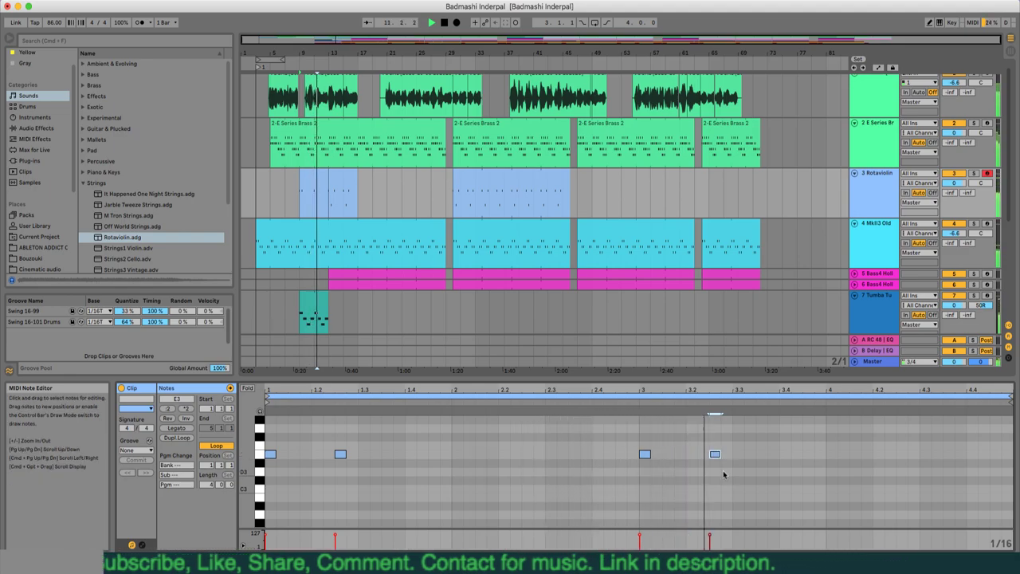
# - In the bar 13 Rotaviolin clip, delete the E3 notes at 1.4 and 3.4 and move the first B2 note to the start of bar 2
pyautogui.click(320, 189)
pyautogui.click(342, 191)
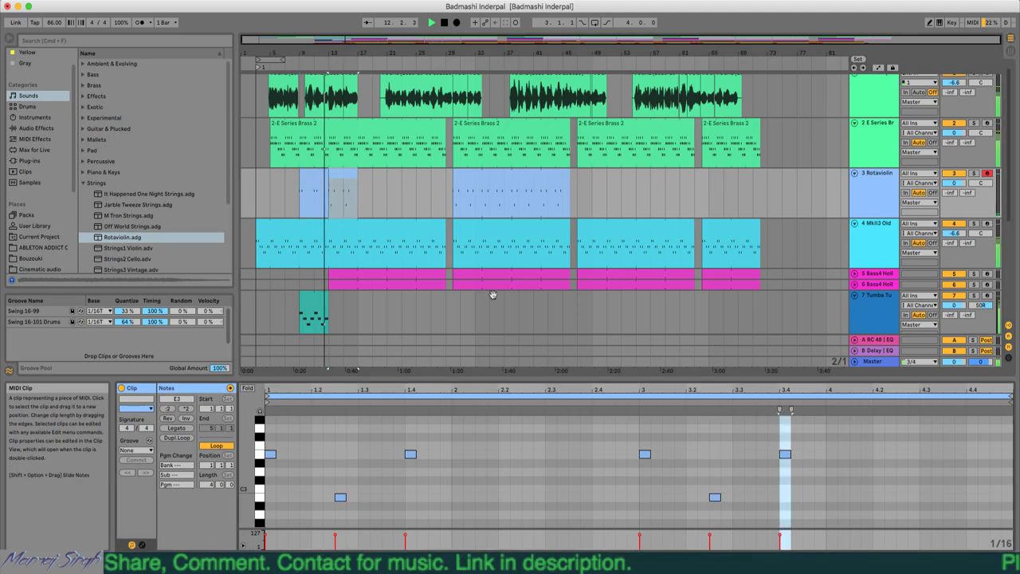
pyautogui.doubleClick(410, 454)
pyautogui.doubleClick(785, 454)
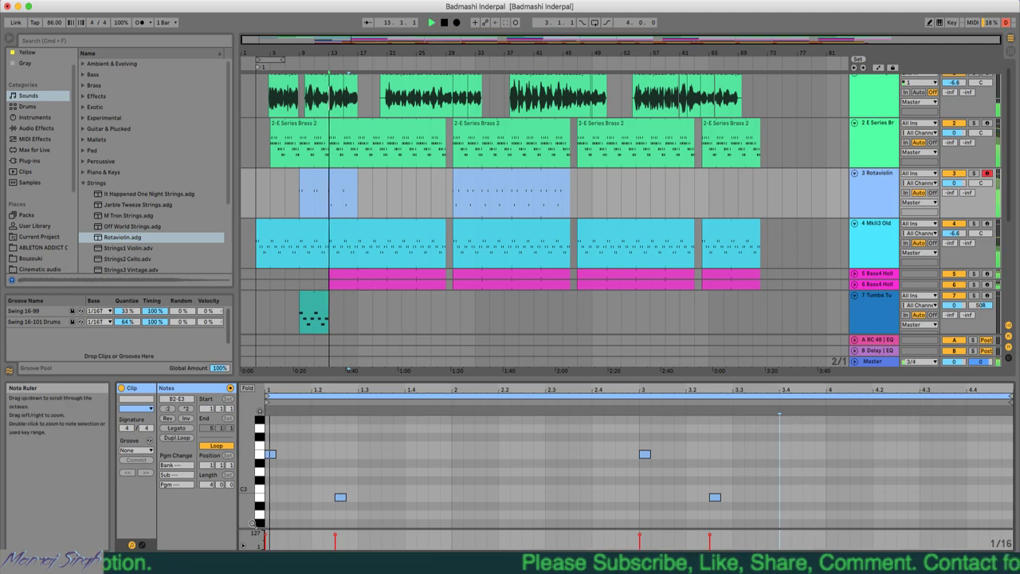
pyautogui.moveTo(343, 497); pyautogui.dragTo(459, 500)
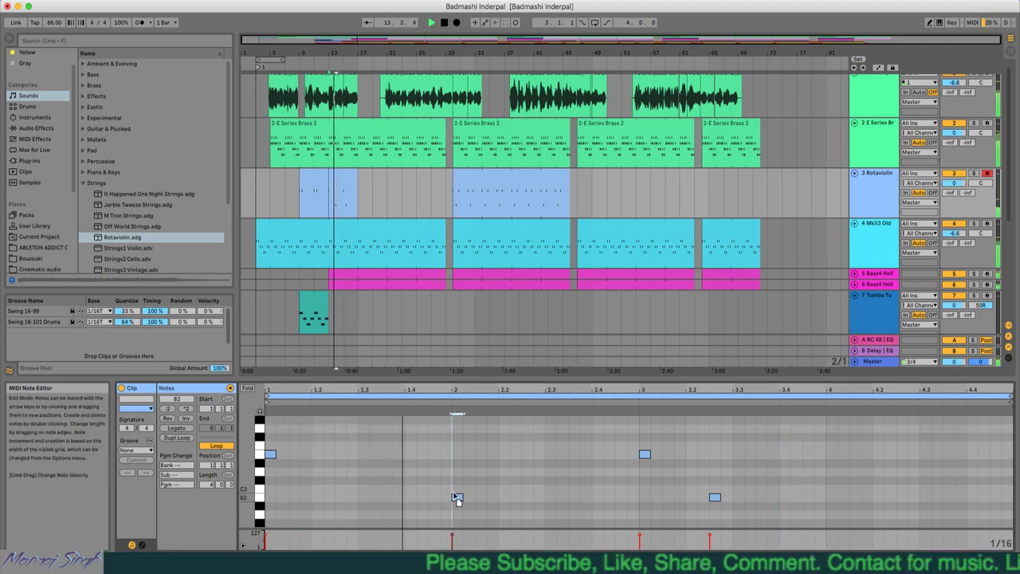
pyautogui.press('space')
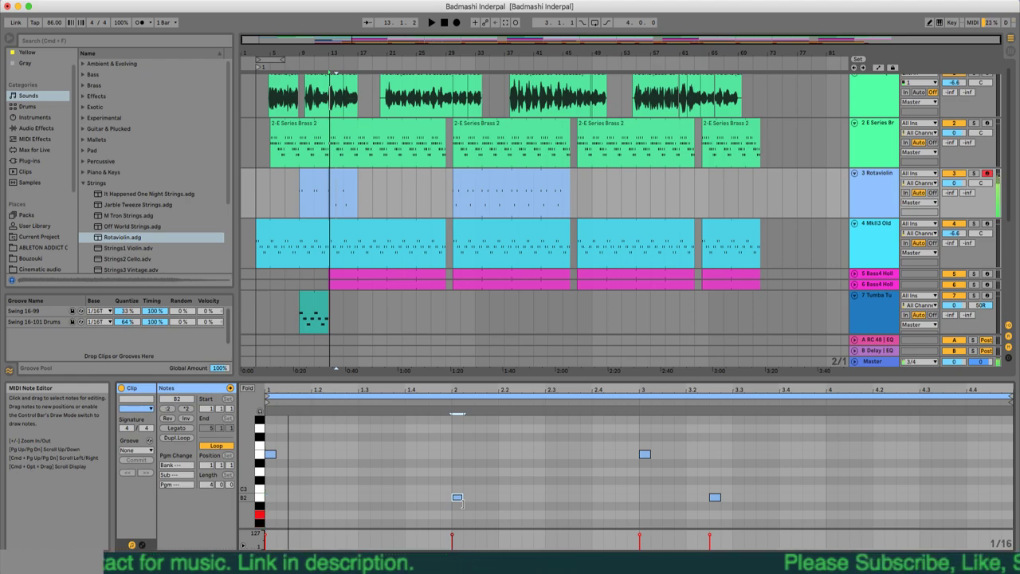
# - Show the Operator inside the Rotaviolin rack and bring up its pitch envelope settings
pyautogui.scroll(-5, 460, 502)
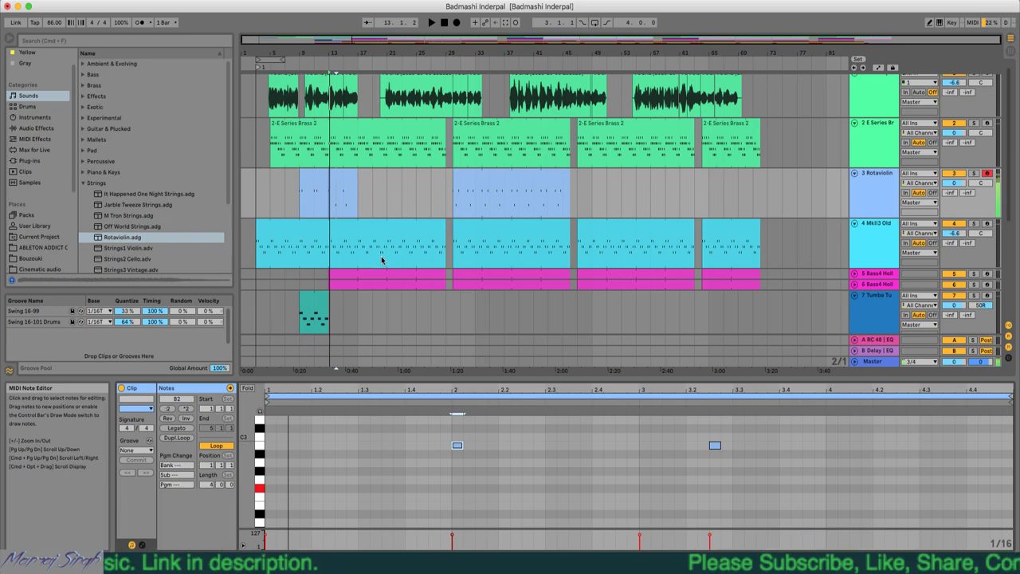
pyautogui.click(875, 195)
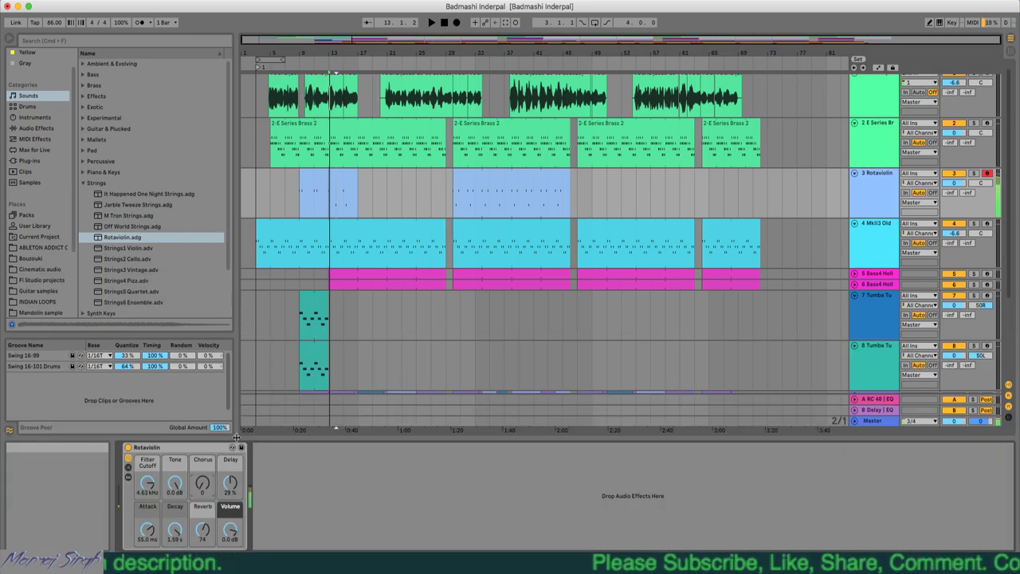
pyautogui.click(128, 468)
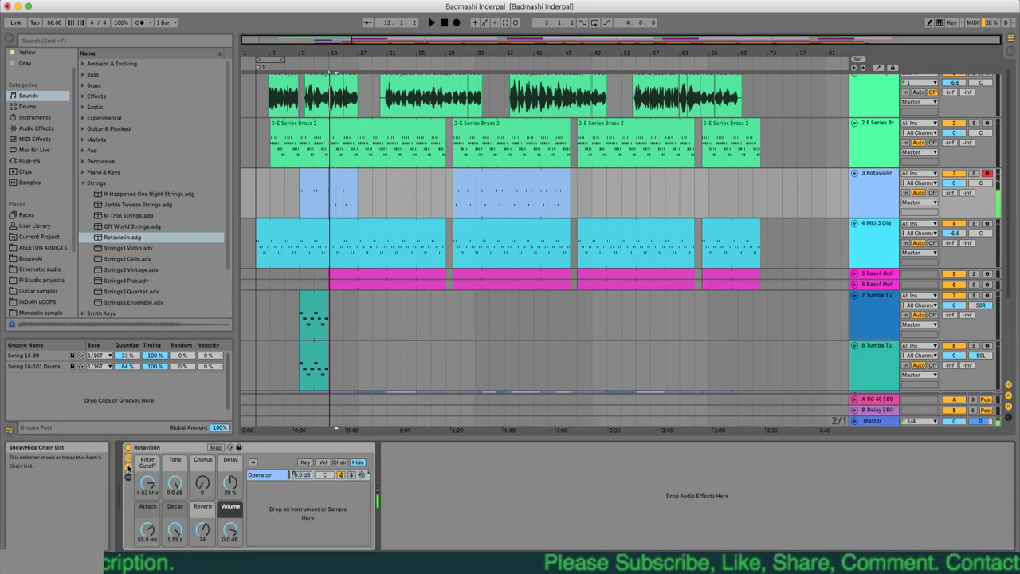
pyautogui.click(270, 476)
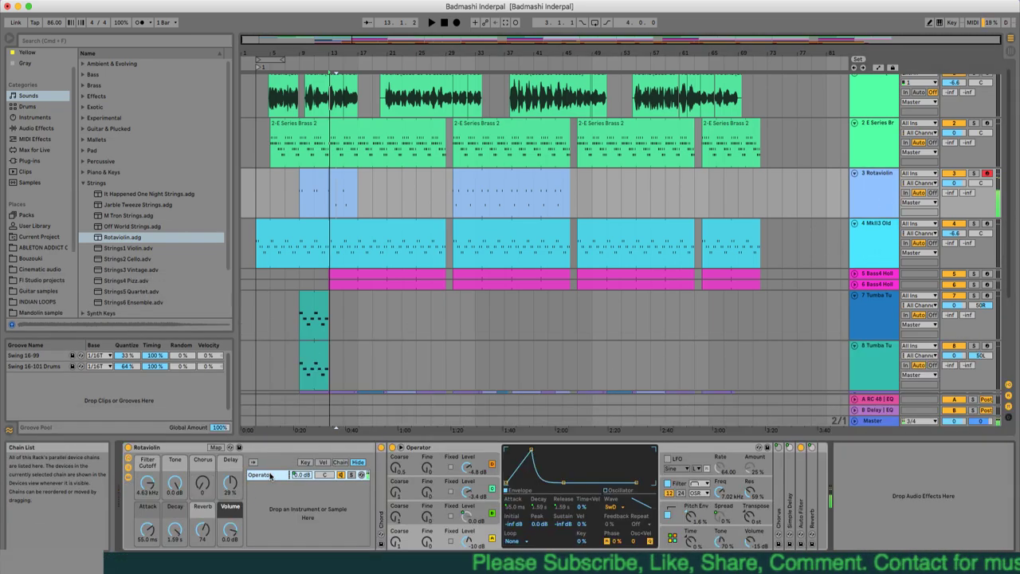
pyautogui.click(694, 516)
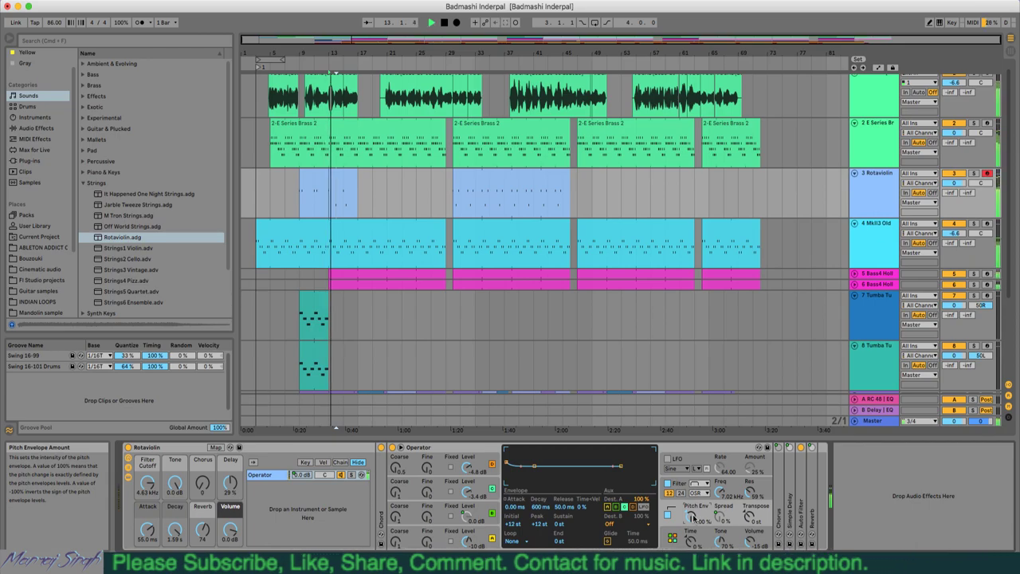
# - Set the Rotaviolin rack's Decay macro to 2.00 s and audition the part from bars 9 and 13
pyautogui.press('space')
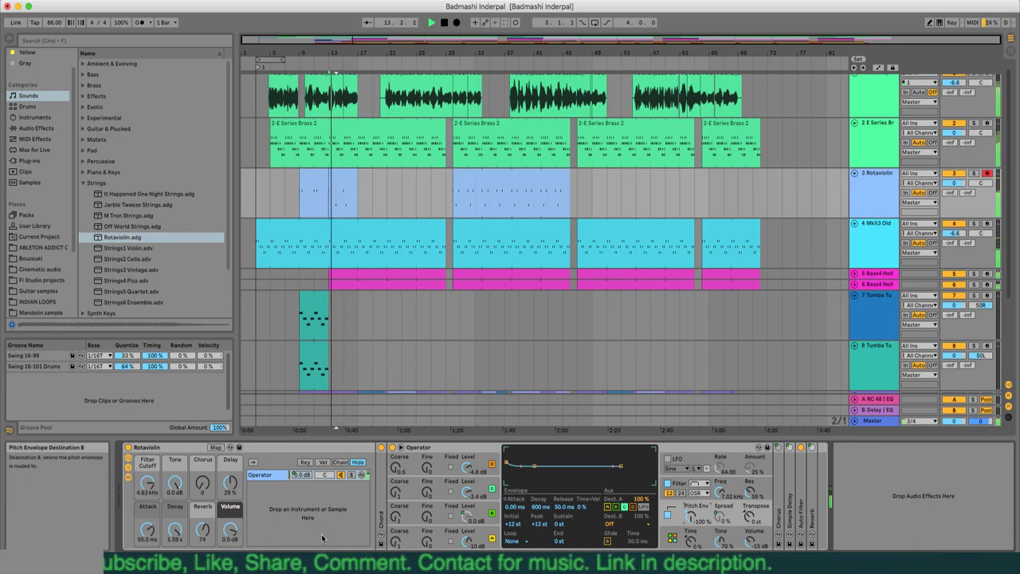
pyautogui.moveTo(176, 534); pyautogui.dragTo(177, 530)
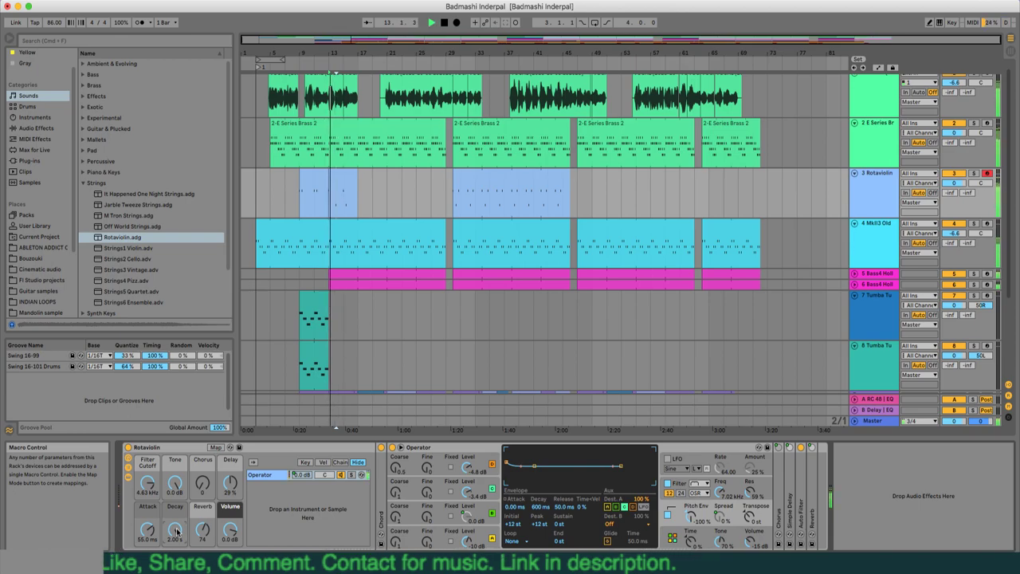
pyautogui.click(298, 204)
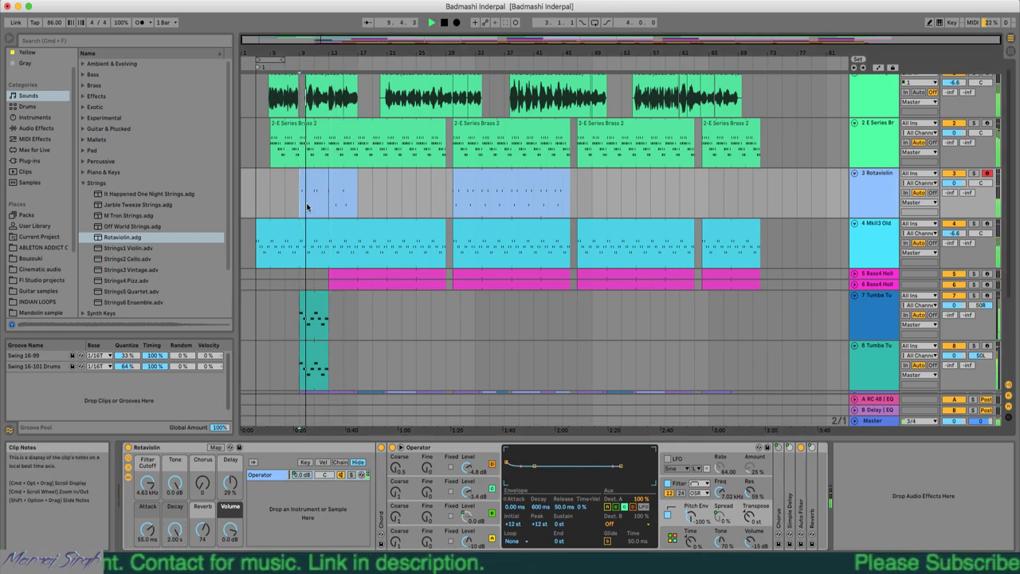
pyautogui.click(329, 204)
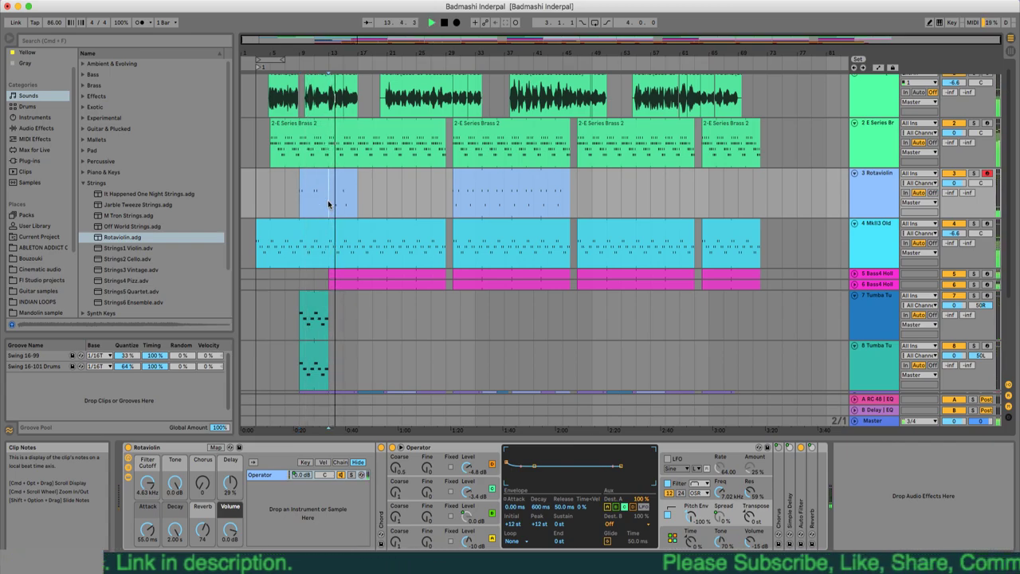
# - Open the bar 13 Rotaviolin clip, enlarge the note editor, compare it with the bar 9 clip, and play from bar 13
pyautogui.doubleClick(343, 191)
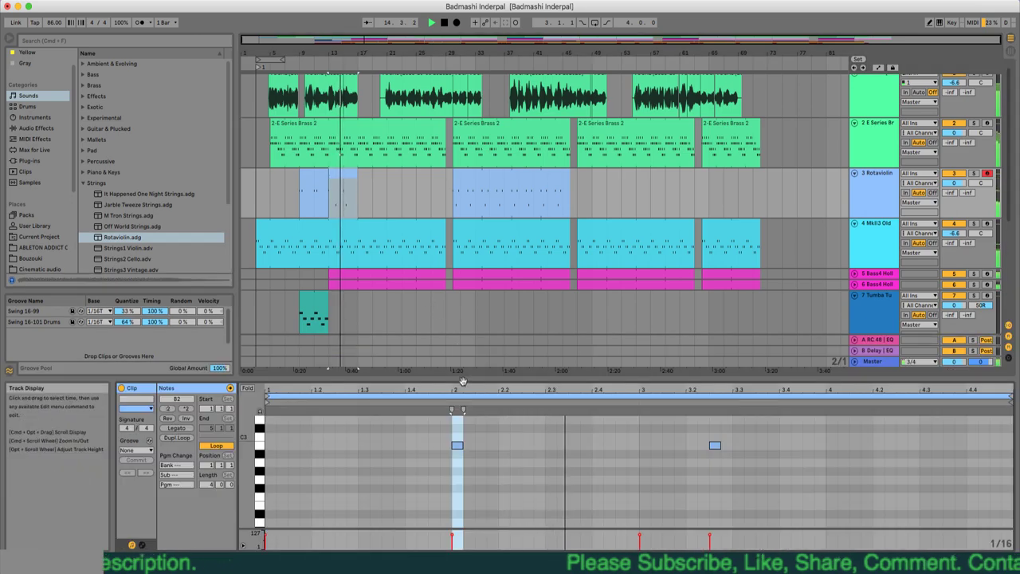
pyautogui.moveTo(470, 384); pyautogui.dragTo(475, 238)
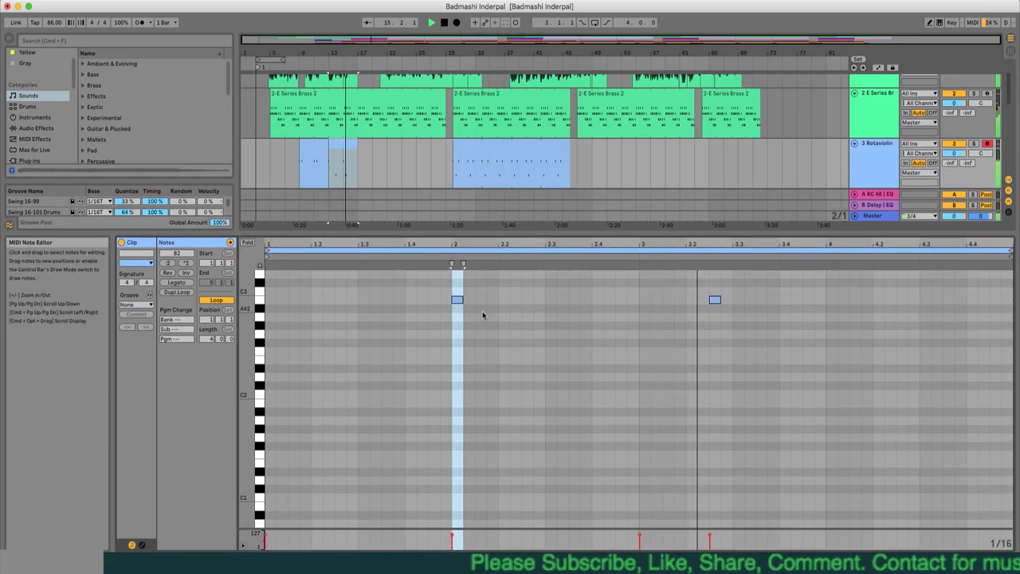
pyautogui.click(322, 155)
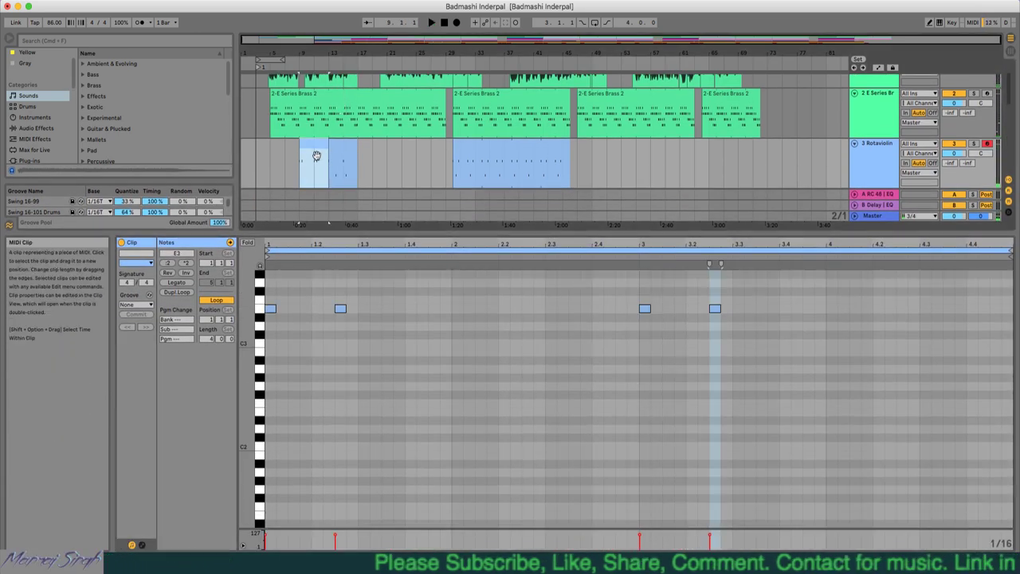
pyautogui.click(343, 156)
pyautogui.press('space')
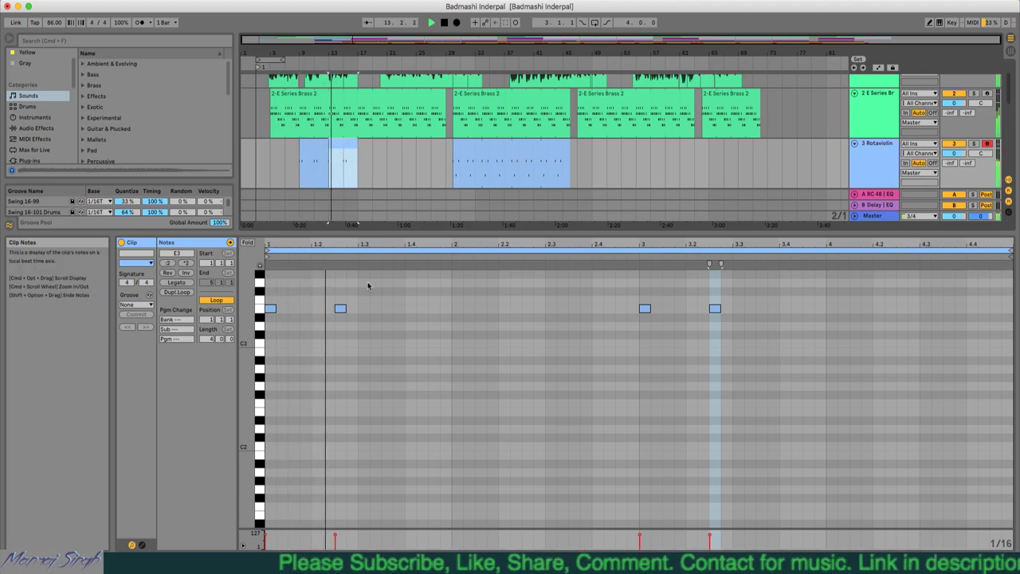
# - Delete the second E3 note in bars 1 and 3 of the bar 9 Rotaviolin clip
pyautogui.click(341, 310)
pyautogui.press('Delete')
pyautogui.click(715, 309)
pyautogui.press('Delete')
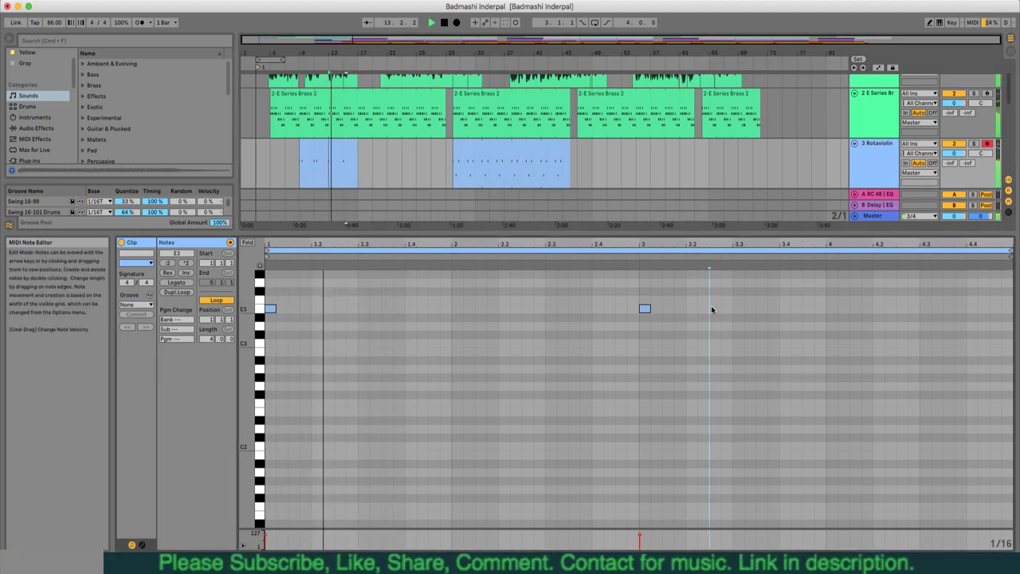
# - Extend the bar 13 Rotaviolin clip to bar 21
pyautogui.click(336, 148)
pyautogui.click(321, 153)
pyautogui.doubleClick(314, 161)
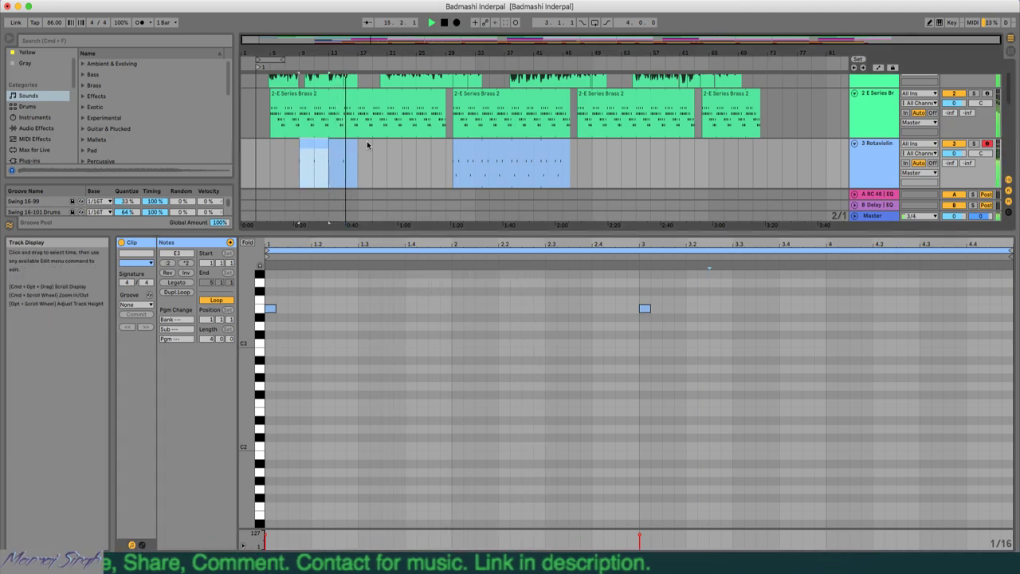
pyautogui.moveTo(354, 154); pyautogui.dragTo(390, 152)
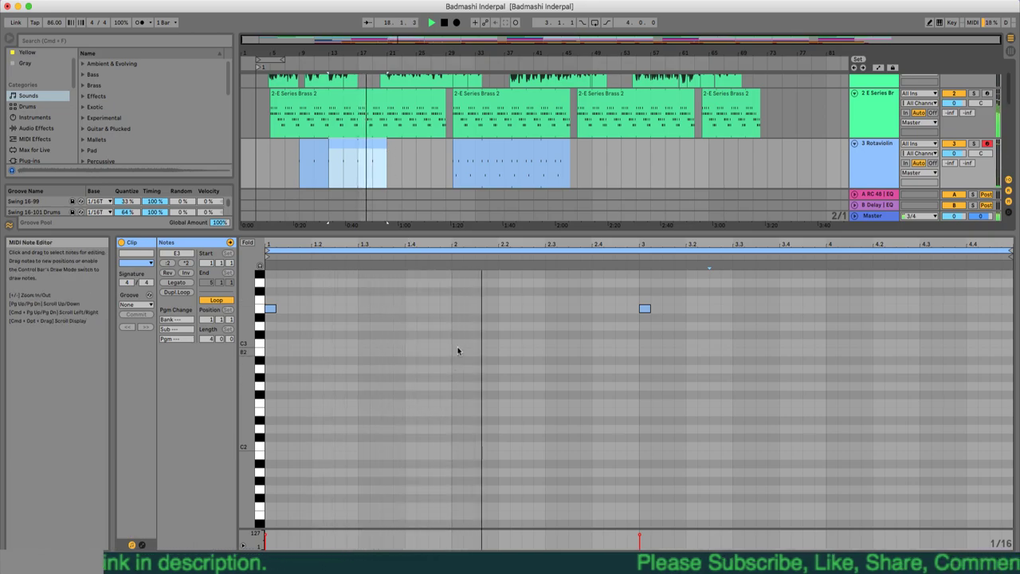
# - Copy the Rotaviolin clip from bar 13 over the start of the clip at bar 30 and delete the old clip's remainder
pyautogui.moveTo(504, 237); pyautogui.dragTo(490, 456)
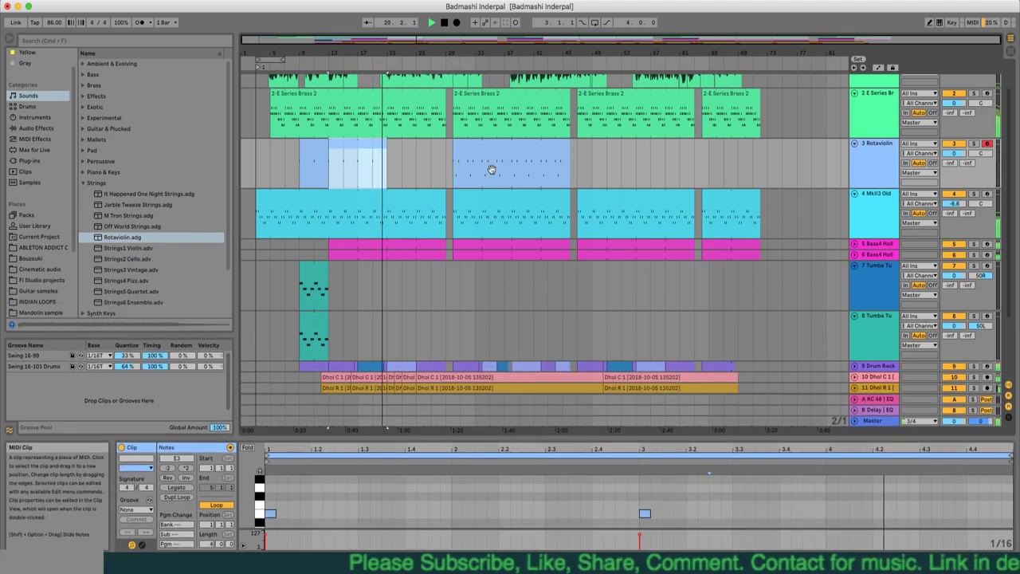
pyautogui.moveTo(353, 160)
pyautogui.mouseDown()
pyautogui.moveTo(477, 151)
pyautogui.moveTo(478, 165)
pyautogui.mouseUp()
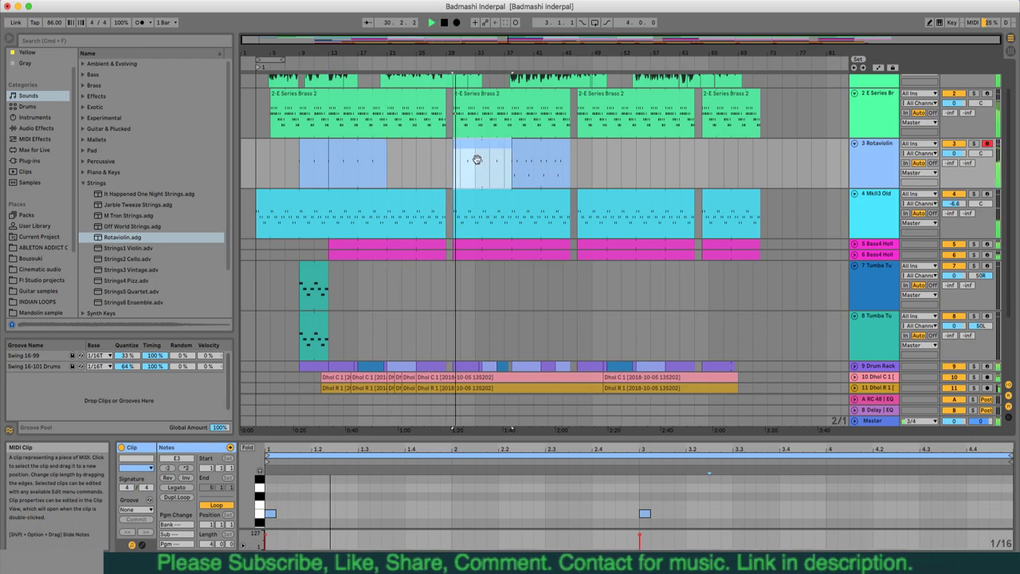
pyautogui.click(538, 157)
pyautogui.rightClick(540, 149)
pyautogui.click(568, 180)
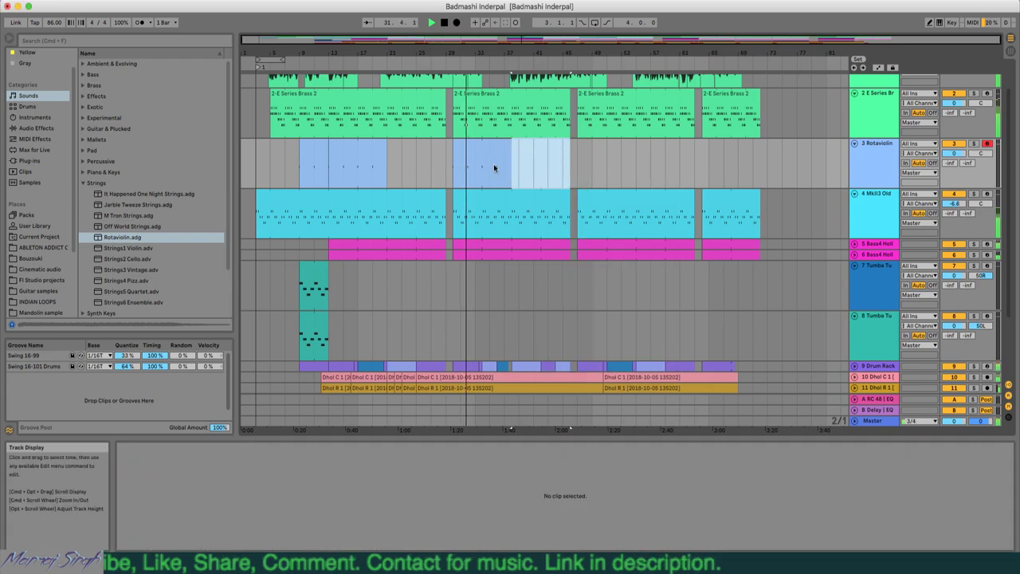
# - Copy the Rotaviolin clip to bars 47 and 64, aligned with the third and fourth brass clips, and play back from bar 47
pyautogui.moveTo(474, 147); pyautogui.dragTo(721, 147)
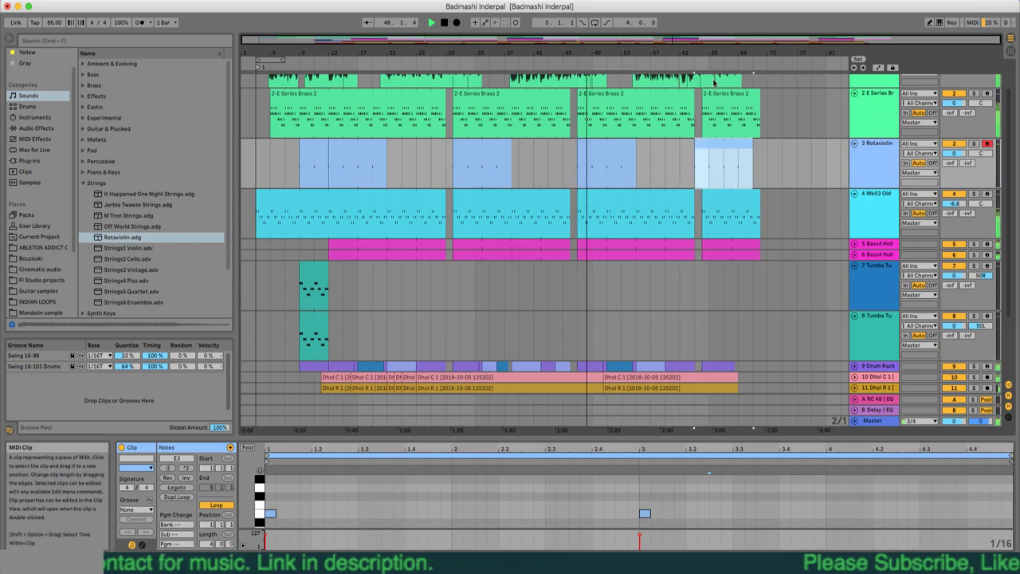
pyautogui.moveTo(725, 41); pyautogui.dragTo(726, 60)
pyautogui.moveTo(753, 145); pyautogui.dragTo(753, 143)
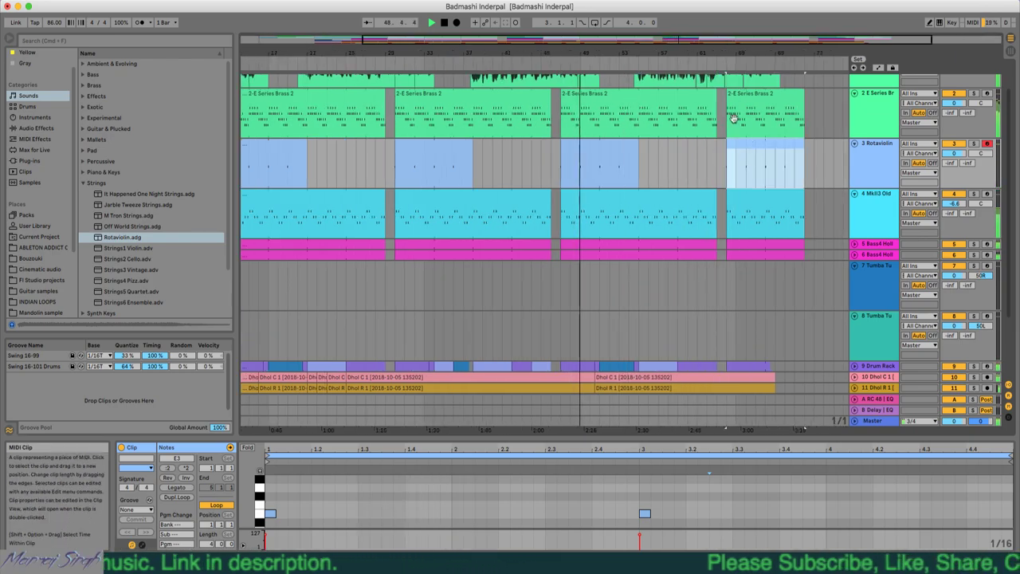
pyautogui.doubleClick(703, 42)
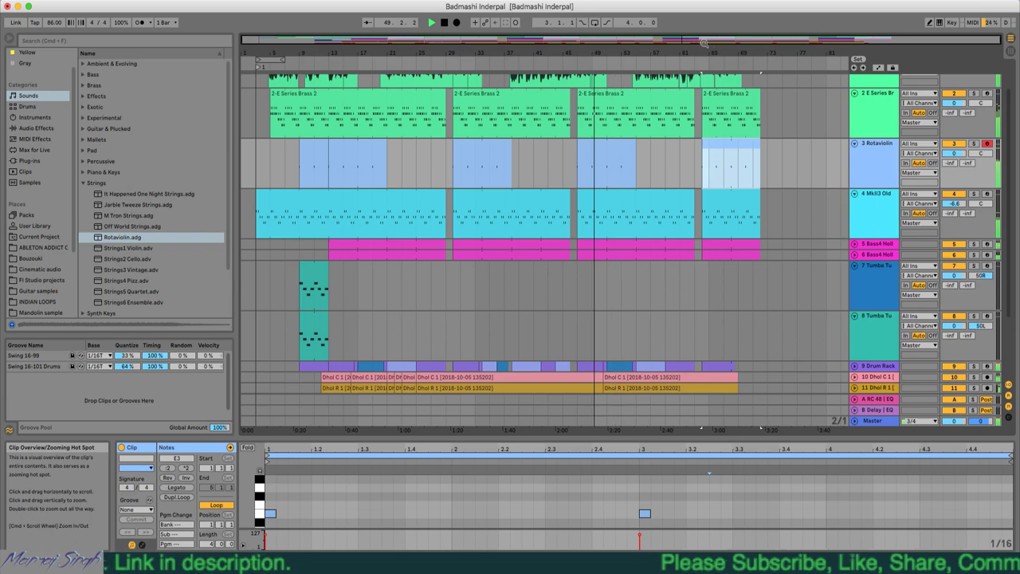
pyautogui.click(578, 163)
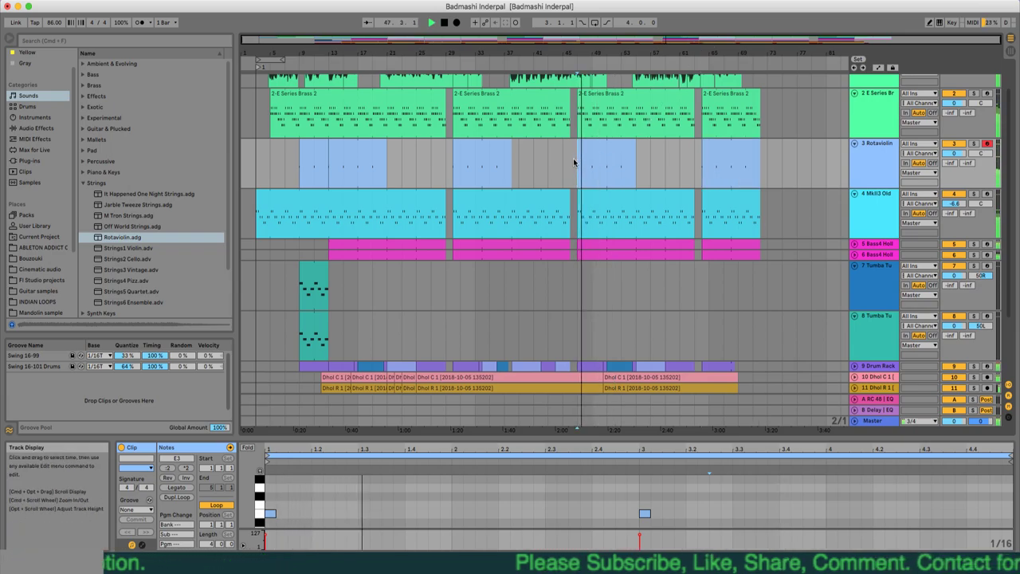
pyautogui.press('space')
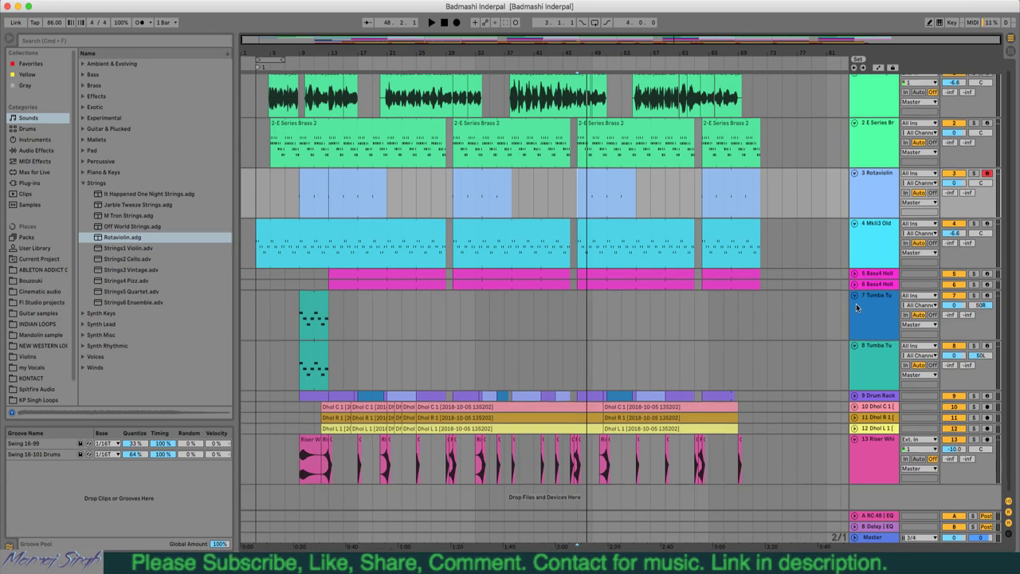
# - Fold the two Tumba tracks to minimal height in the arrangement
pyautogui.click(855, 303)
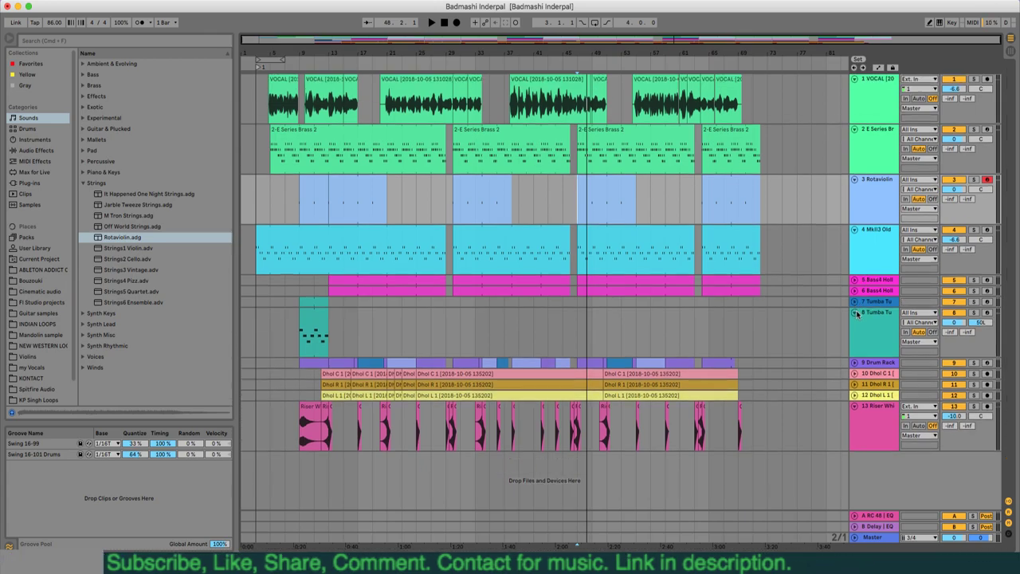
pyautogui.click(855, 312)
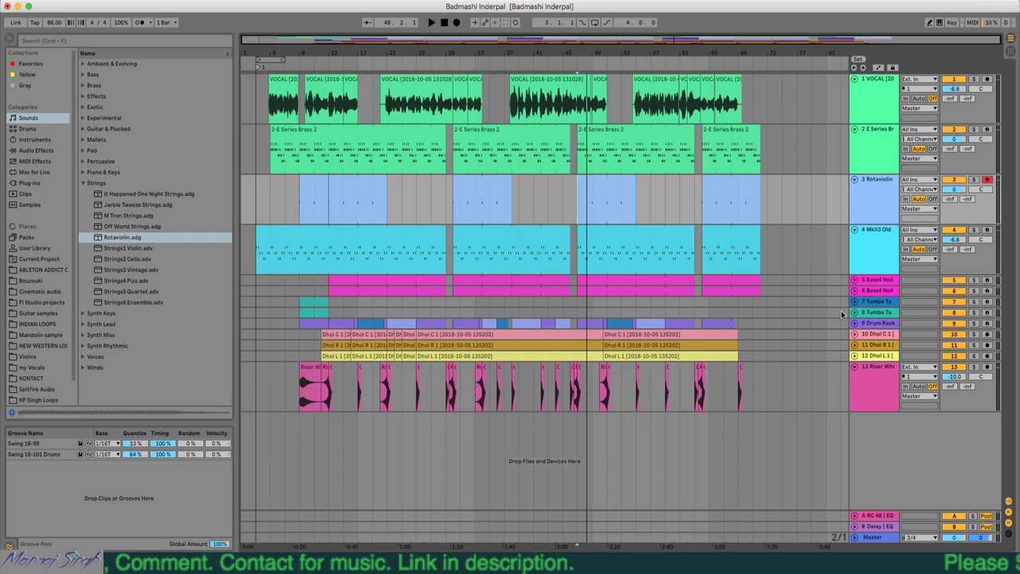
pyautogui.press('Left')
pyautogui.press('Left')
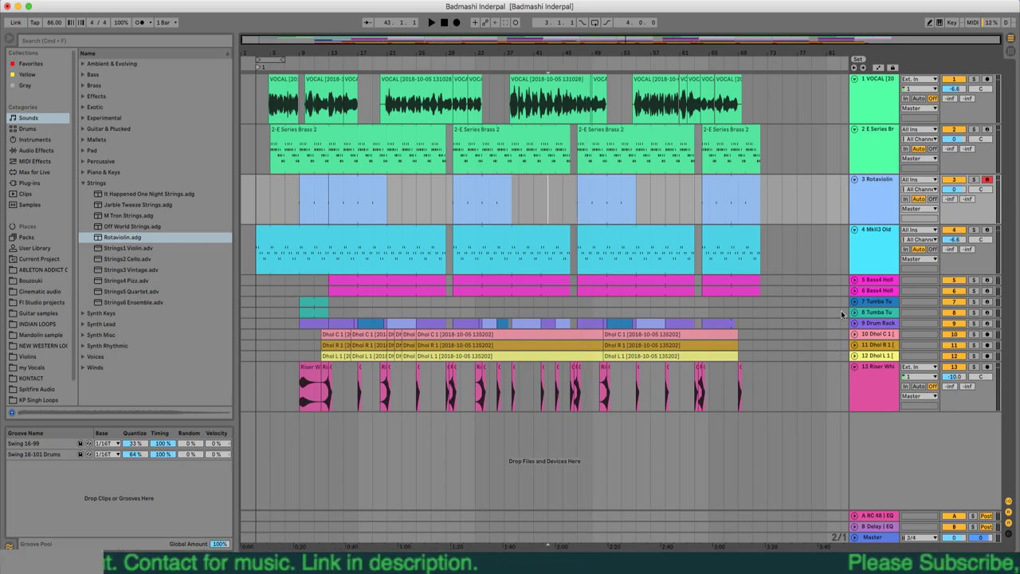
# - Collapse the Strings sounds, browse the Synth Lead presets and select 37th Street.adv
pyautogui.click(84, 184)
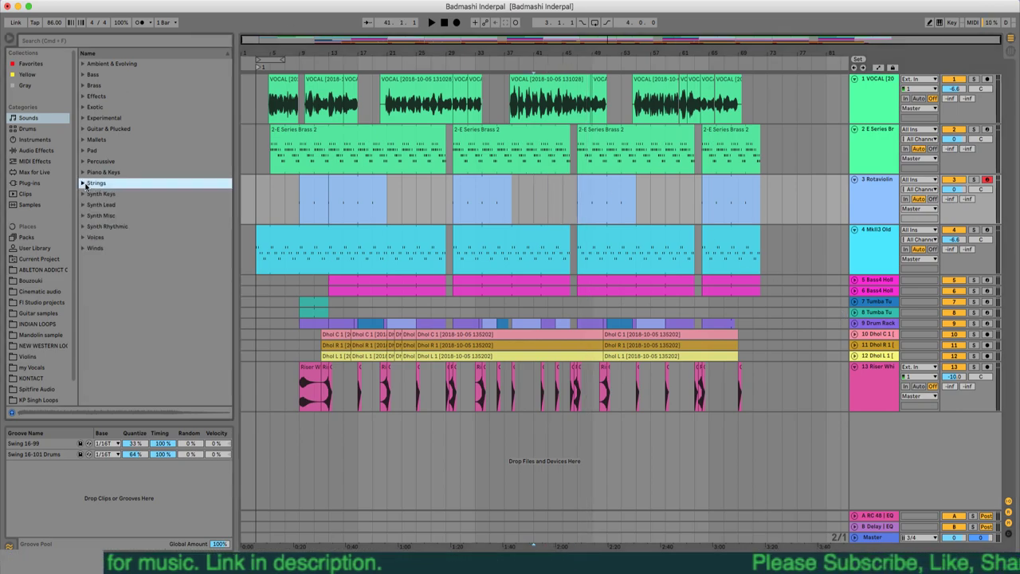
pyautogui.press('Down')
pyautogui.press('Down')
pyautogui.press('Down')
pyautogui.press('Up')
pyautogui.press('Right')
pyautogui.press('Down')
pyautogui.press('Down')
pyautogui.press('Down')
pyautogui.press('Down')
pyautogui.press('Up')
pyautogui.press('Up')
pyautogui.click(121, 238)
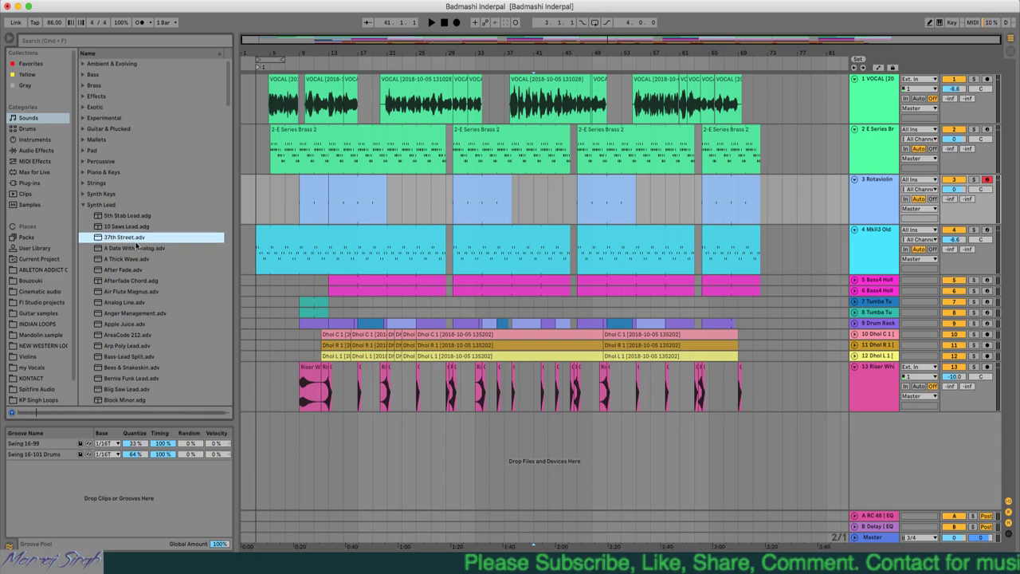
# - Insert a new MIDI track below the Rotaviolin track and load the 37th Street.adv preset on it
pyautogui.click(301, 195)
pyautogui.press('space')
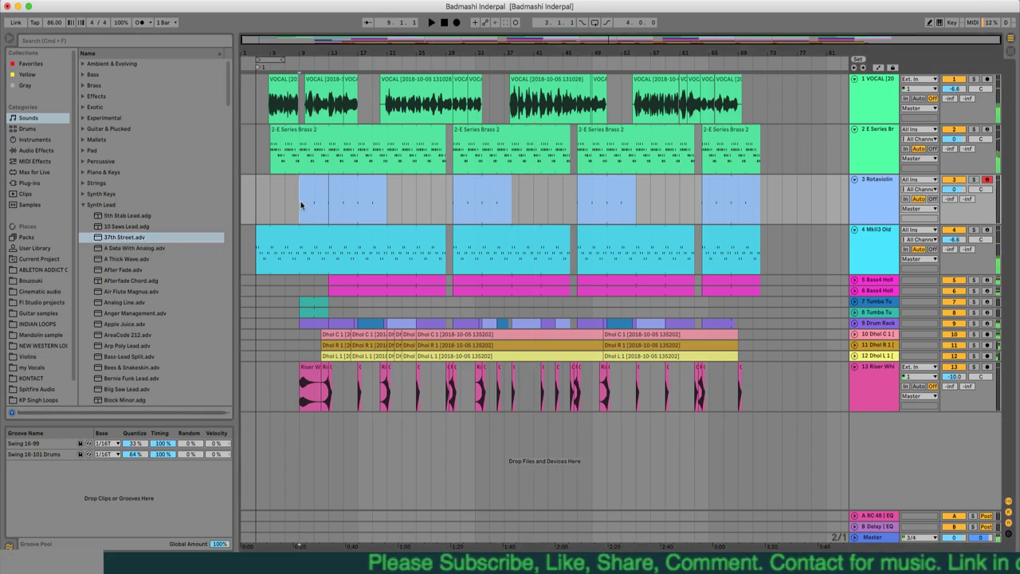
pyautogui.doubleClick(854, 201)
pyautogui.rightClick(875, 209)
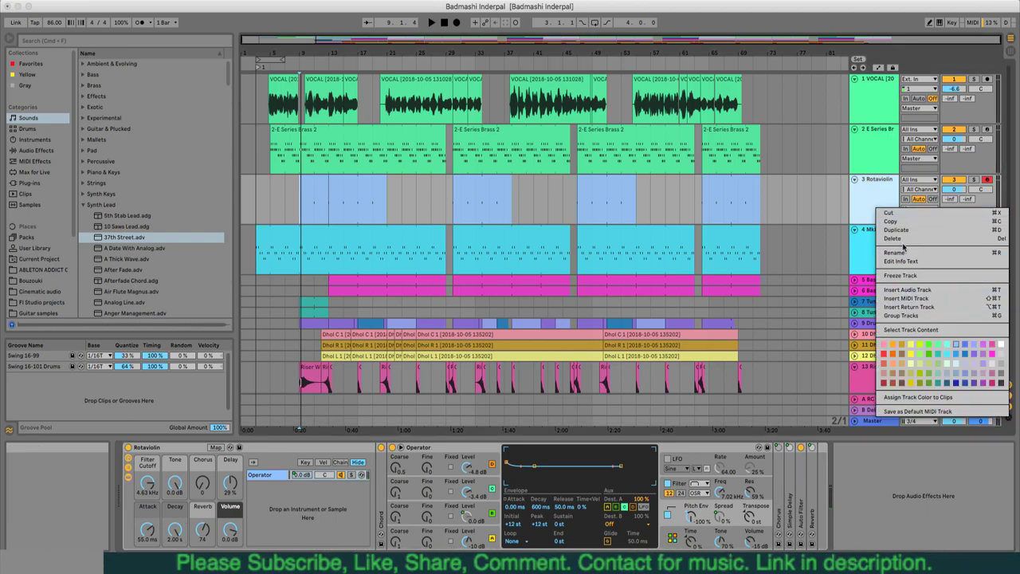
pyautogui.click(916, 298)
pyautogui.moveTo(145, 238); pyautogui.dragTo(301, 245)
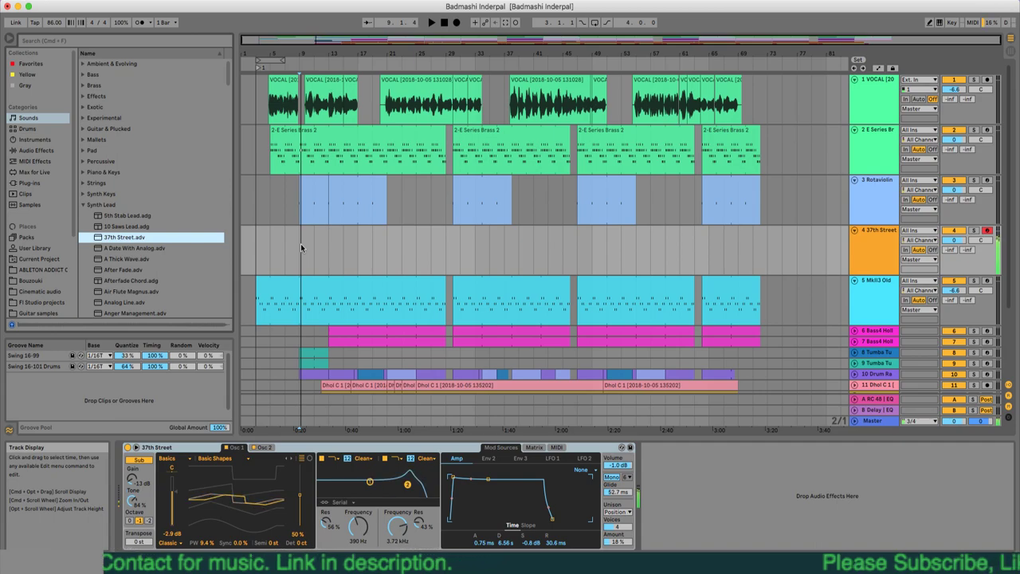
# - Create an empty eight-bar MIDI clip on the 37th Street track starting at bar 21
pyautogui.click(298, 242)
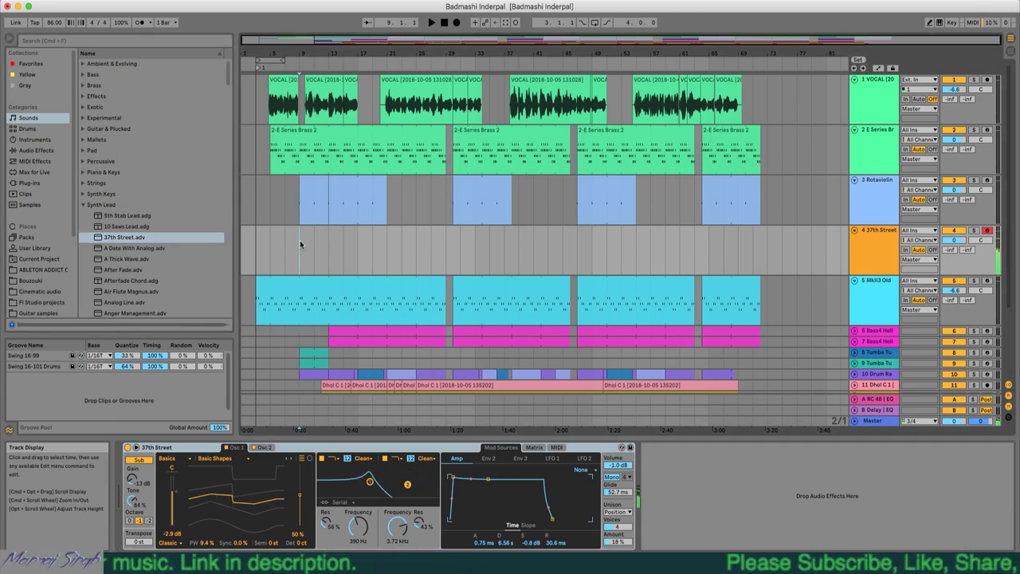
pyautogui.click(325, 242)
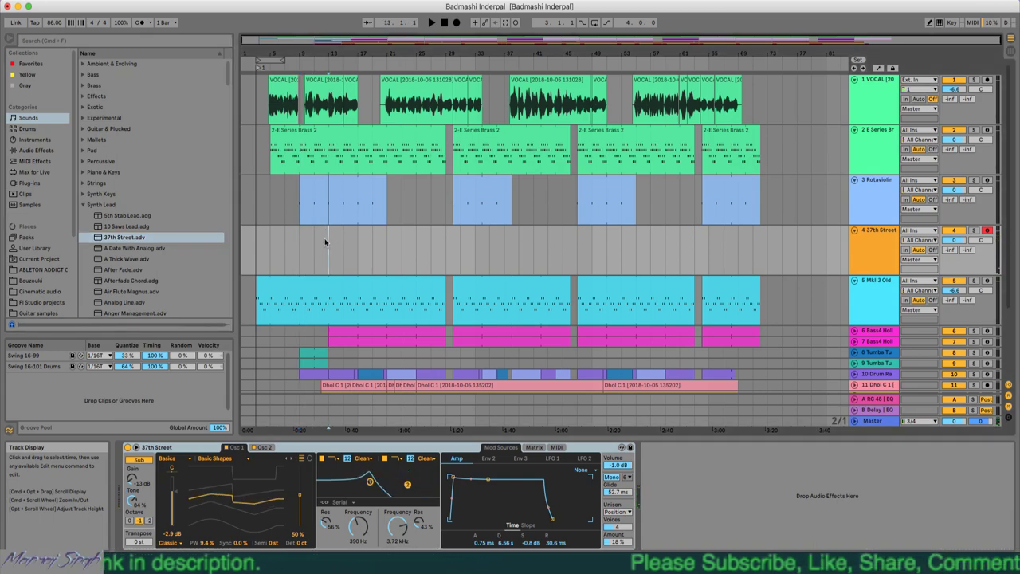
pyautogui.moveTo(388, 251); pyautogui.dragTo(440, 251)
pyautogui.rightClick(439, 250)
pyautogui.click(466, 351)
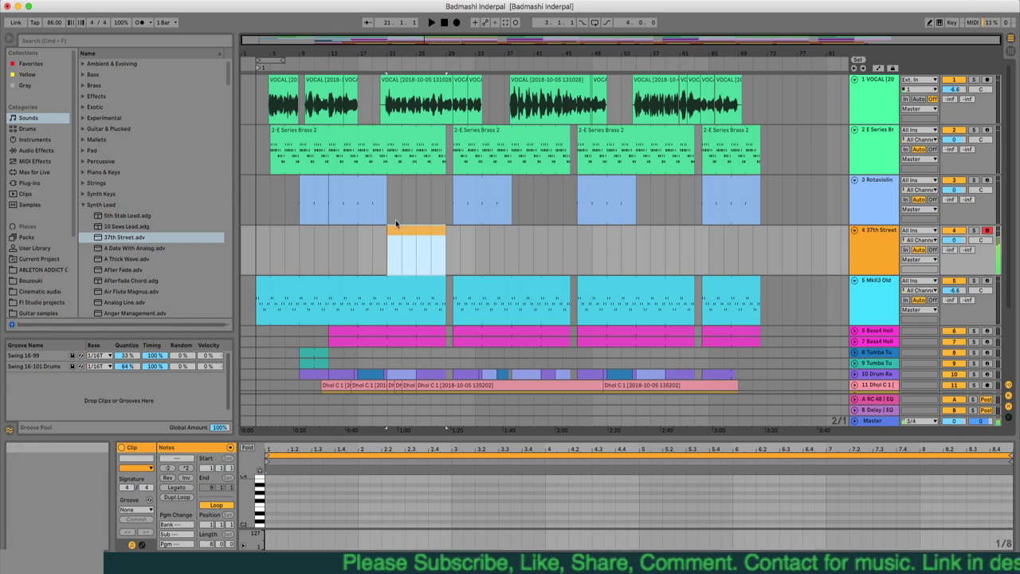
# - Set the 37th Street synth's Amp envelope release to 1.89 s and its Env 2 release to 3.89 s
pyautogui.doubleClick(883, 258)
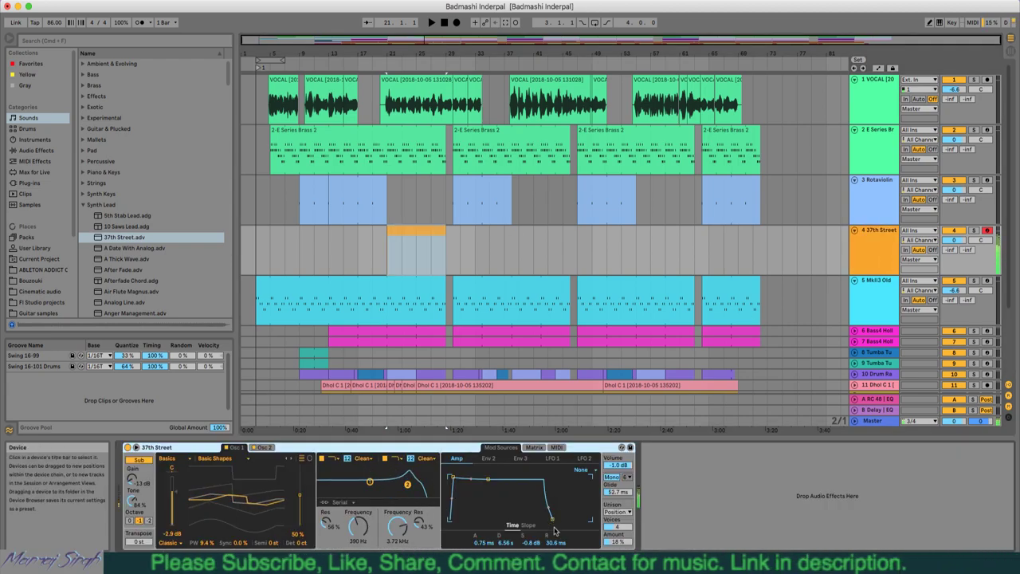
pyautogui.moveTo(556, 543); pyautogui.dragTo(556, 546)
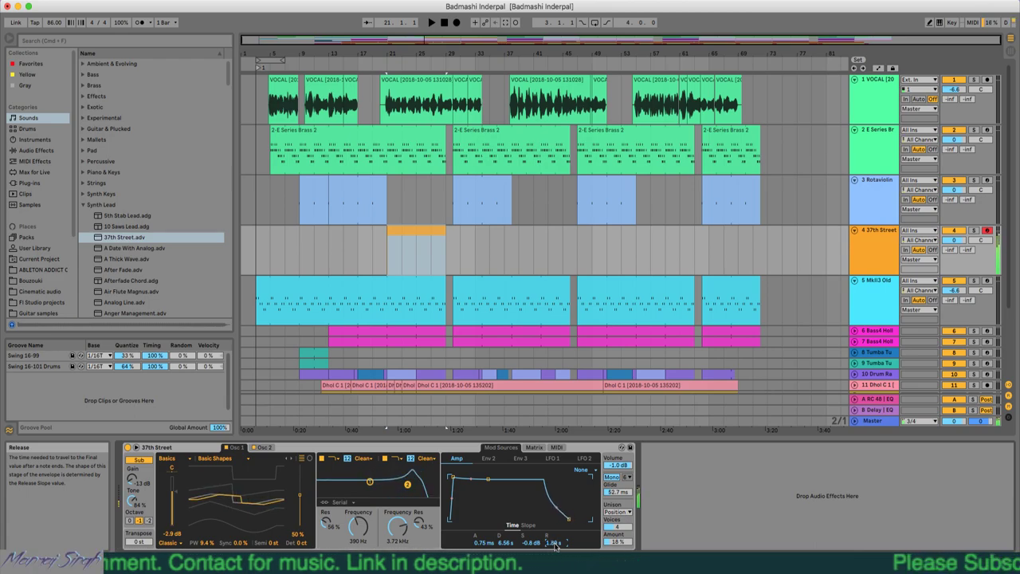
pyautogui.click(487, 458)
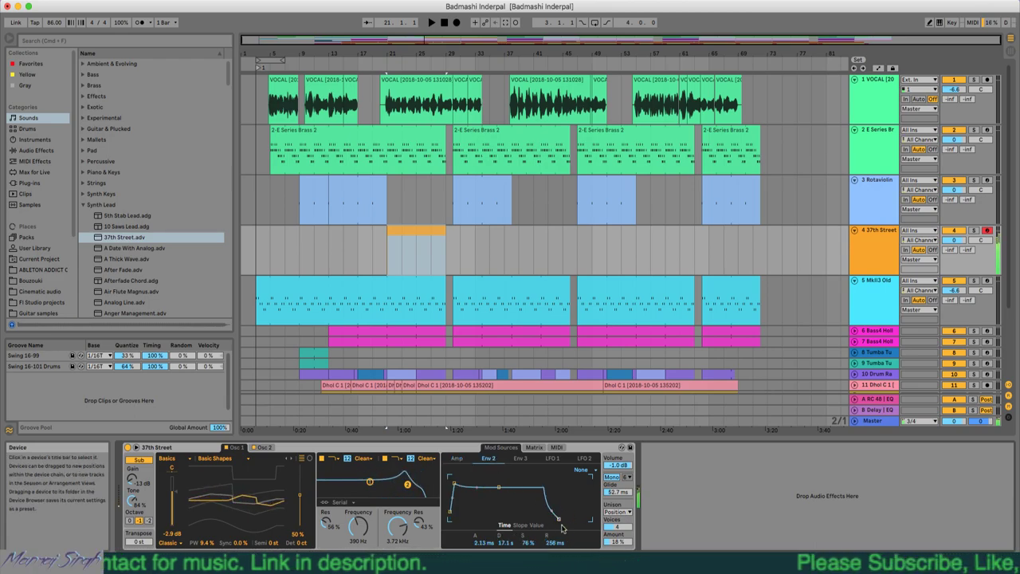
pyautogui.moveTo(556, 544); pyautogui.dragTo(560, 547)
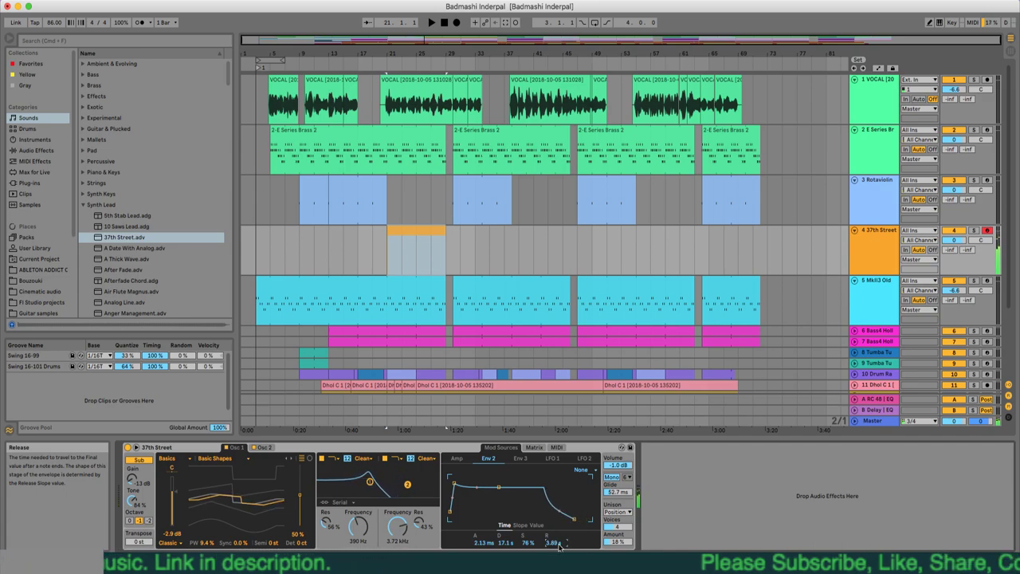
pyautogui.click(458, 460)
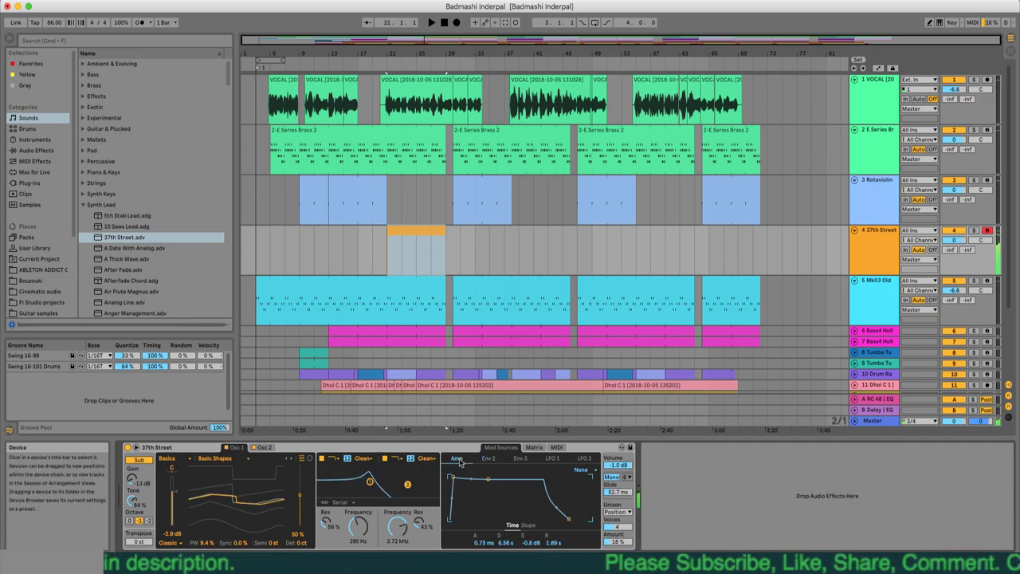
# - Add an E2 note at the start of the empty 37th Street clip and play it back
pyautogui.doubleClick(405, 235)
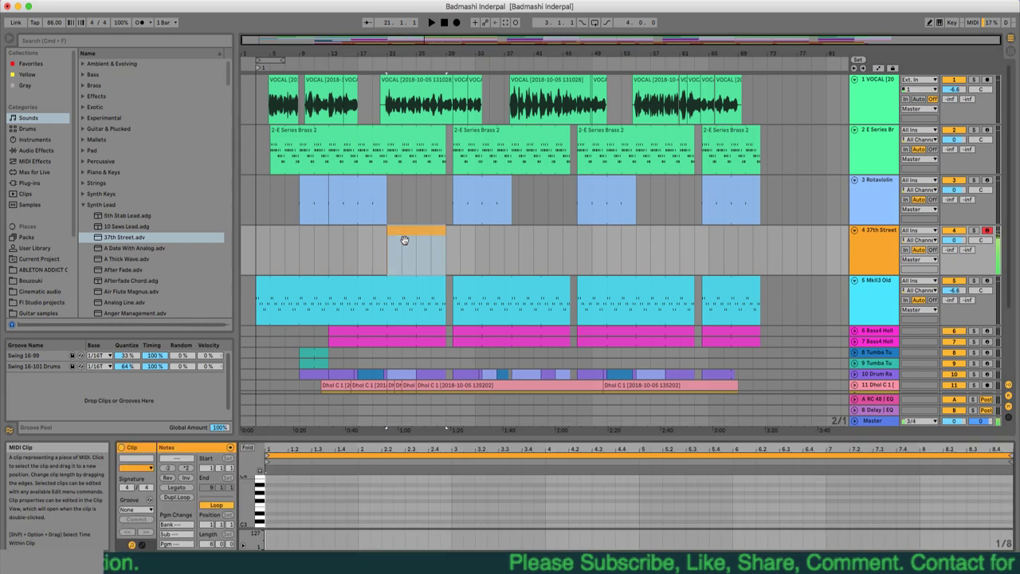
pyautogui.moveTo(354, 441); pyautogui.dragTo(335, 253)
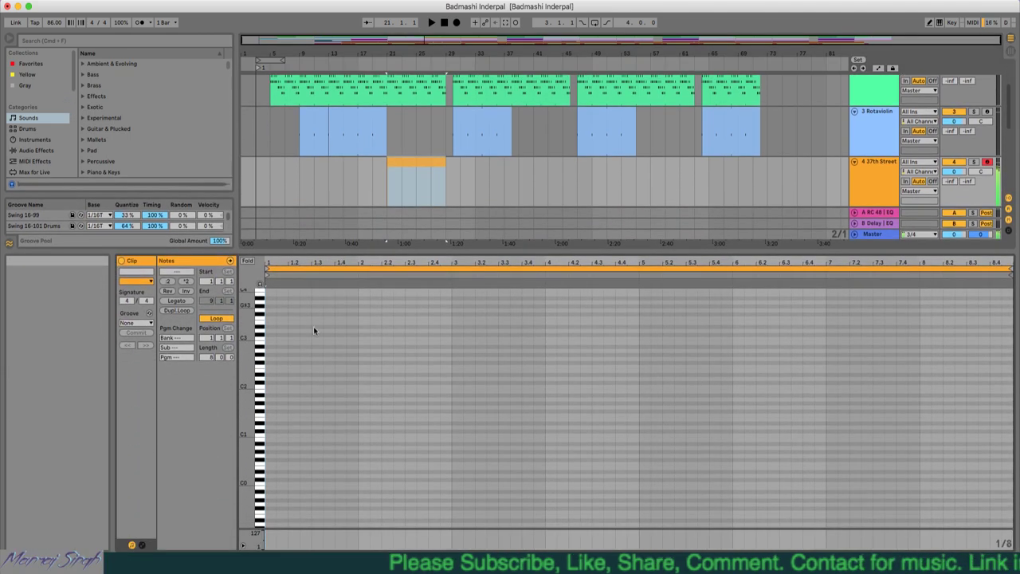
pyautogui.click(269, 374)
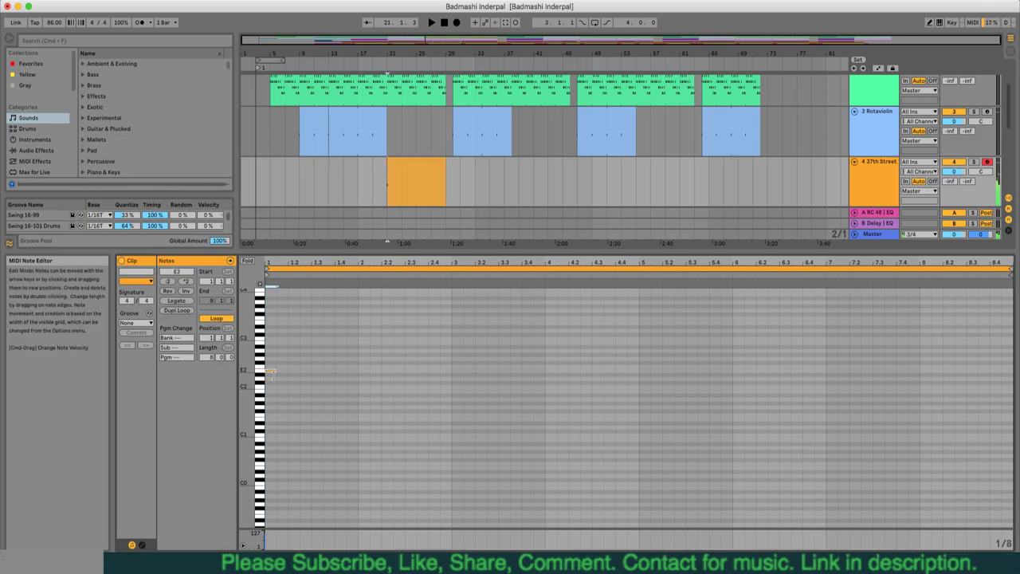
pyautogui.click(271, 267)
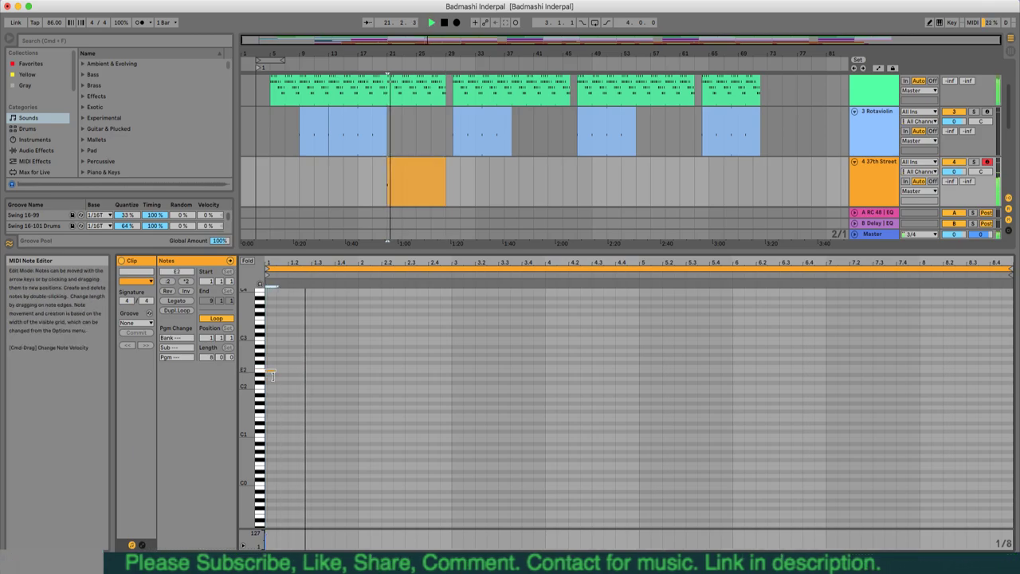
pyautogui.moveTo(273, 267); pyautogui.dragTo(278, 371)
pyautogui.press('space')
pyautogui.press('space')
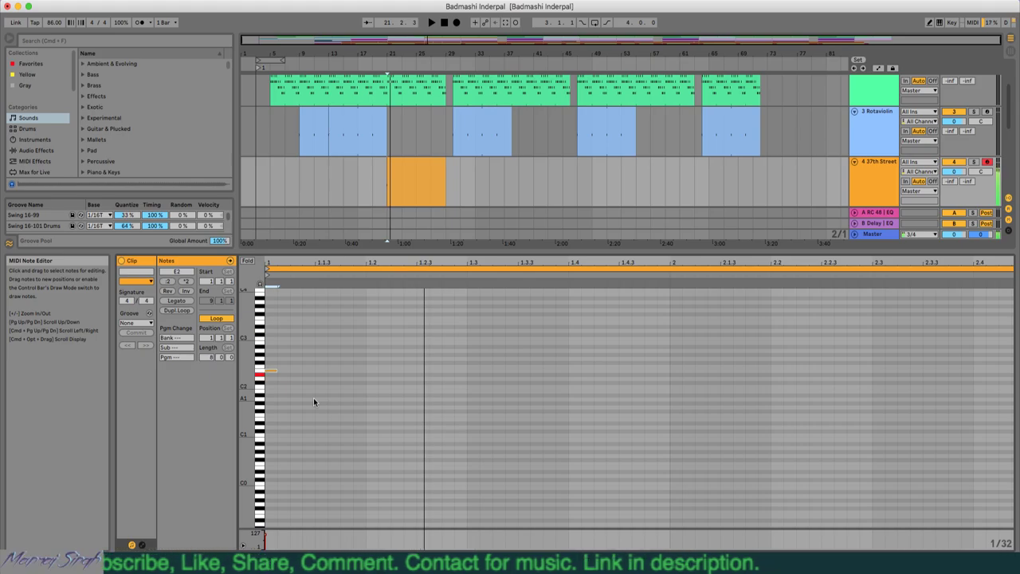
# - Move the 37th Street clip to start at bar 13 and play the arrangement from there
pyautogui.click(880, 185)
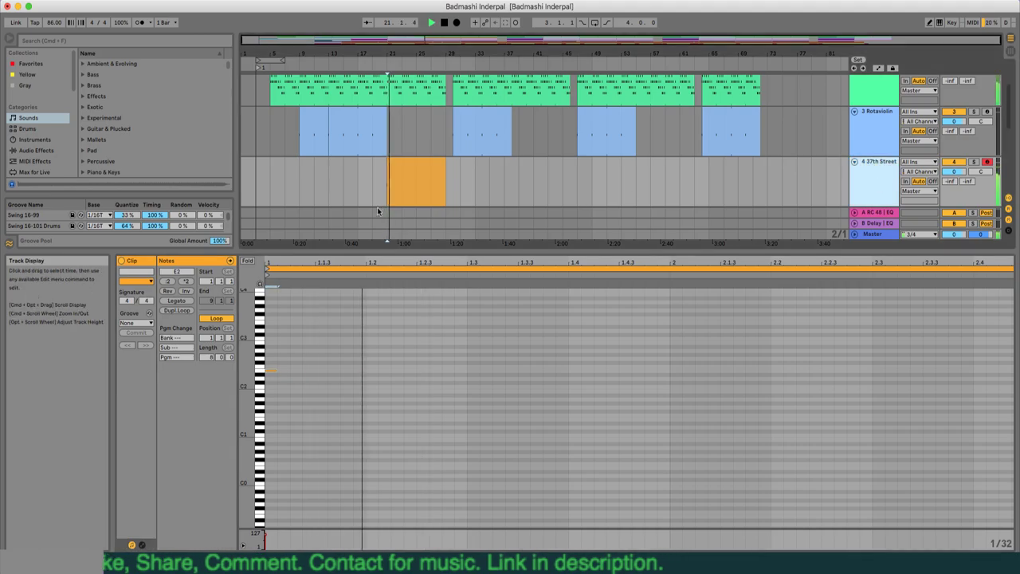
pyautogui.click(335, 146)
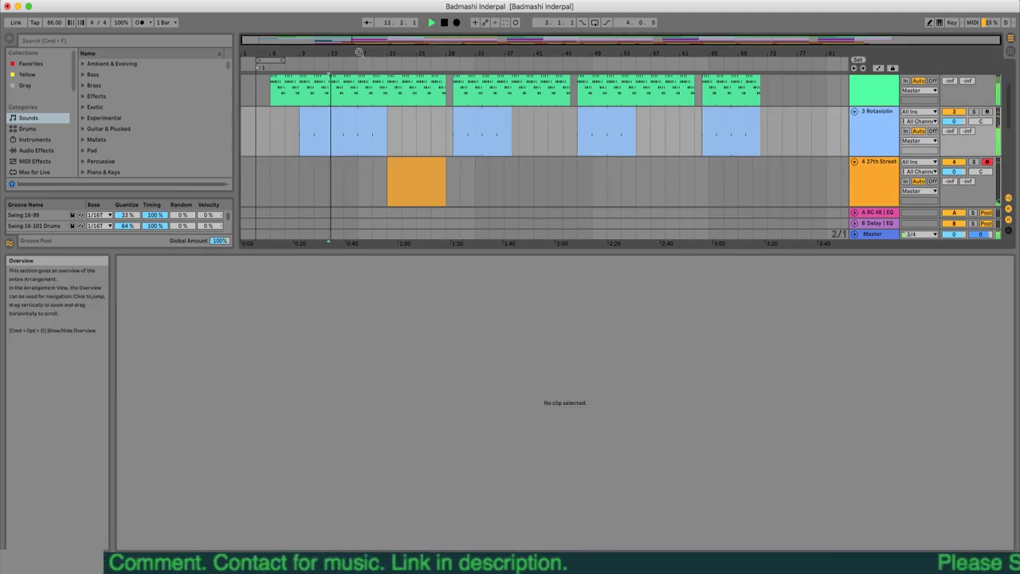
pyautogui.moveTo(442, 253); pyautogui.dragTo(460, 439)
pyautogui.press('space')
pyautogui.moveTo(398, 162); pyautogui.dragTo(353, 179)
pyautogui.press('space')
pyautogui.press('space')
pyautogui.press('space')
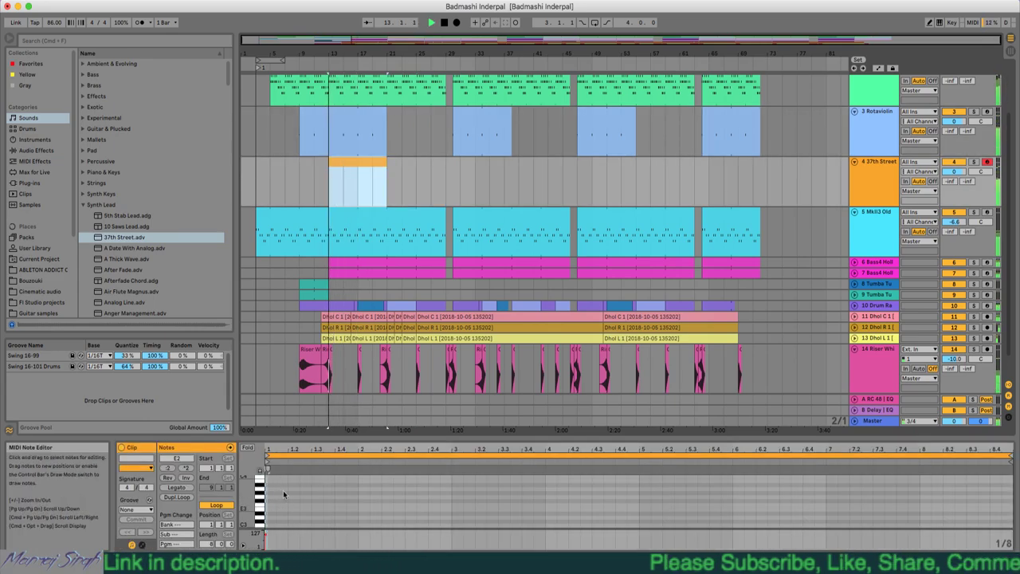
# - Lengthen the E2 note in the 37th Street clip to fill the first bar and play it back
pyautogui.moveTo(306, 439); pyautogui.dragTo(311, 310)
pyautogui.press('space')
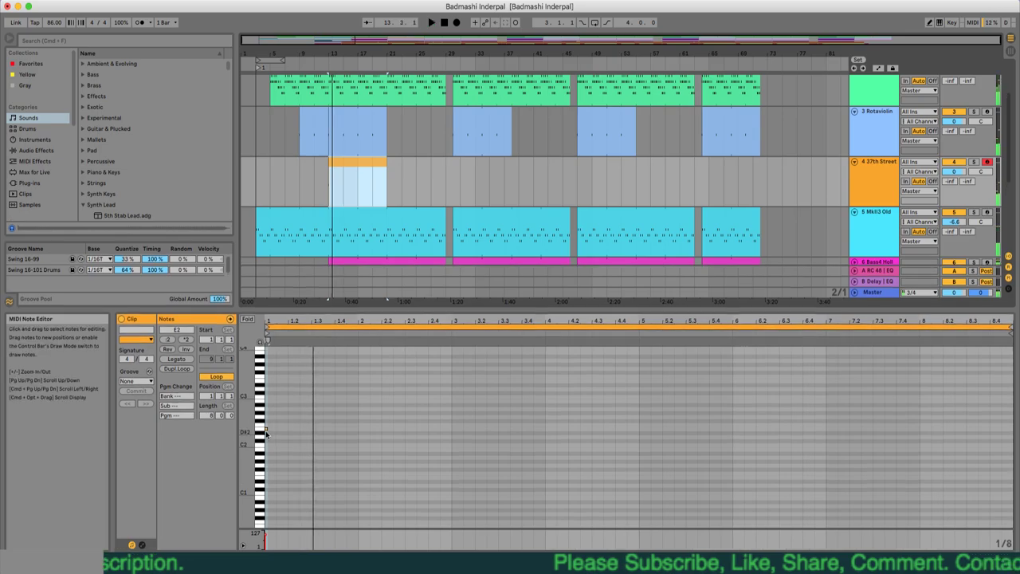
pyautogui.moveTo(266, 433); pyautogui.dragTo(356, 434)
pyautogui.press('space')
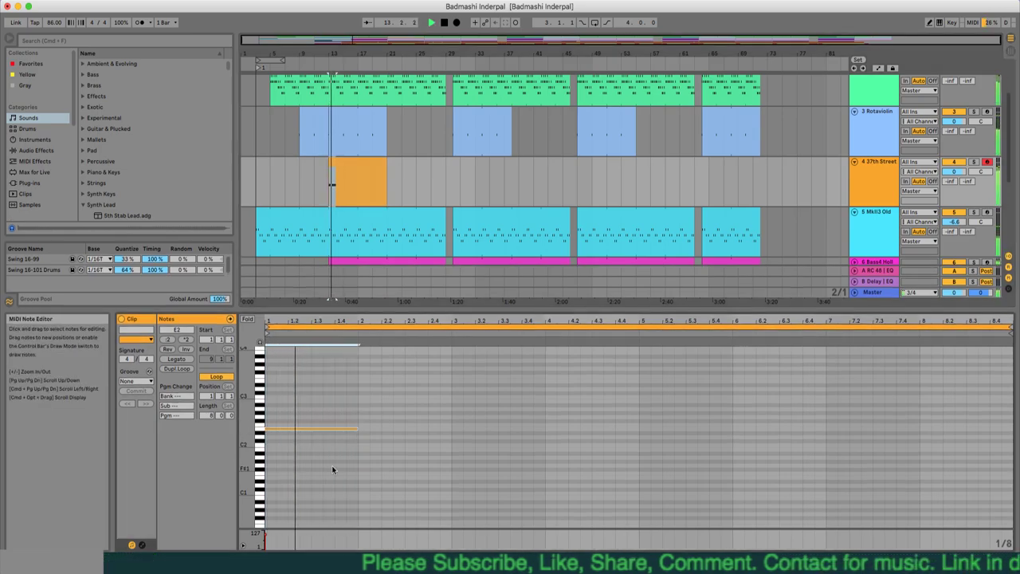
pyautogui.press('space')
pyautogui.press('space')
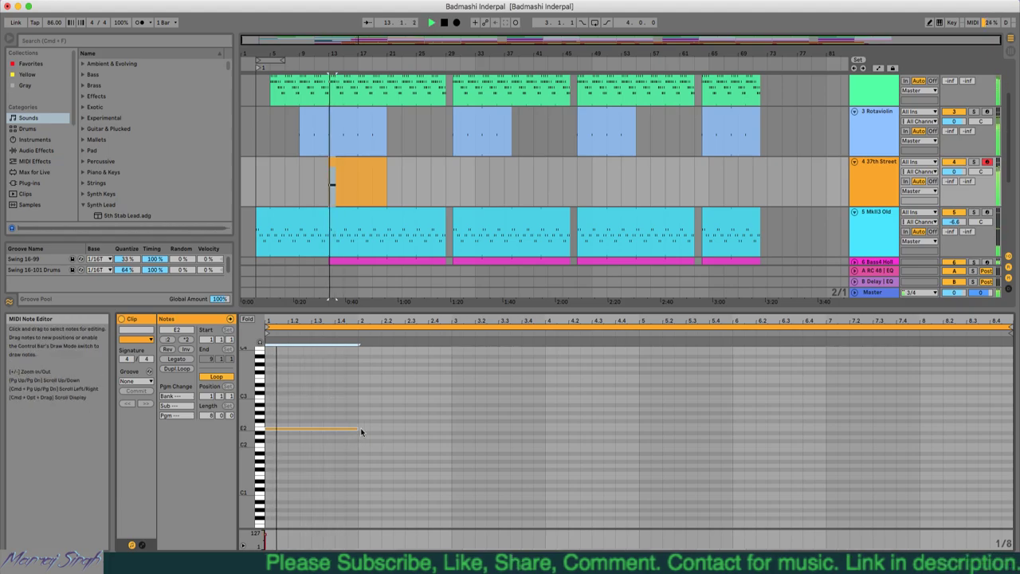
# - After the E2 note, add a half-bar D2, a quarter-bar C2 and a quarter-bar D2 to fill bar 2, and select all notes
pyautogui.moveTo(359, 436)
pyautogui.mouseDown()
pyautogui.moveTo(449, 440)
pyautogui.moveTo(405, 441)
pyautogui.mouseUp()
pyautogui.click(408, 445)
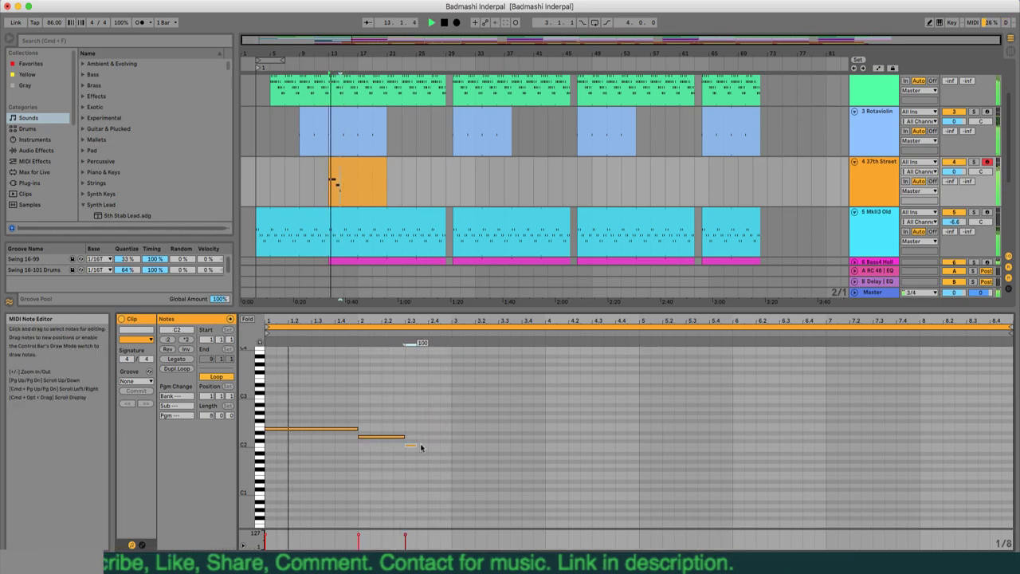
pyautogui.moveTo(412, 446); pyautogui.dragTo(427, 449)
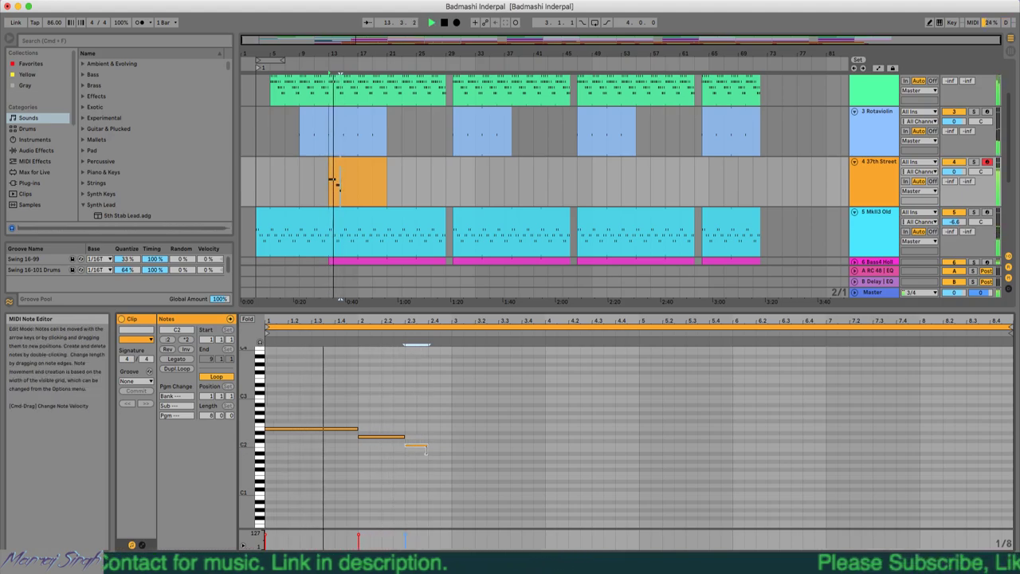
pyautogui.moveTo(431, 436); pyautogui.dragTo(452, 439)
pyautogui.press('space')
pyautogui.click(450, 451)
pyautogui.press('super+a')
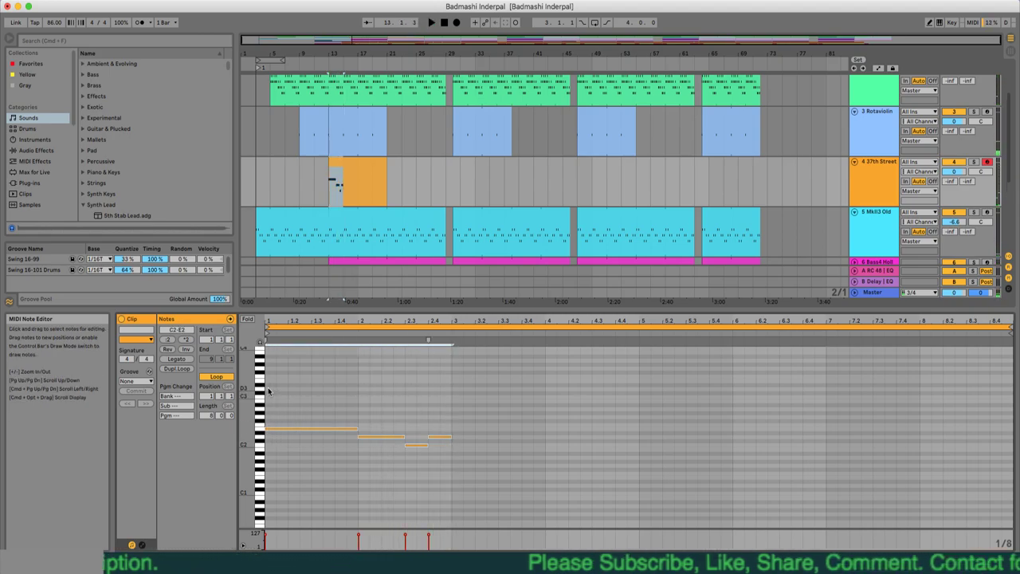
# - Load the Arp Up MIDI effect rack from the Arpeggio presets onto the 37th Street track and play it back
pyautogui.moveTo(360, 312); pyautogui.dragTo(369, 440)
pyautogui.click(48, 160)
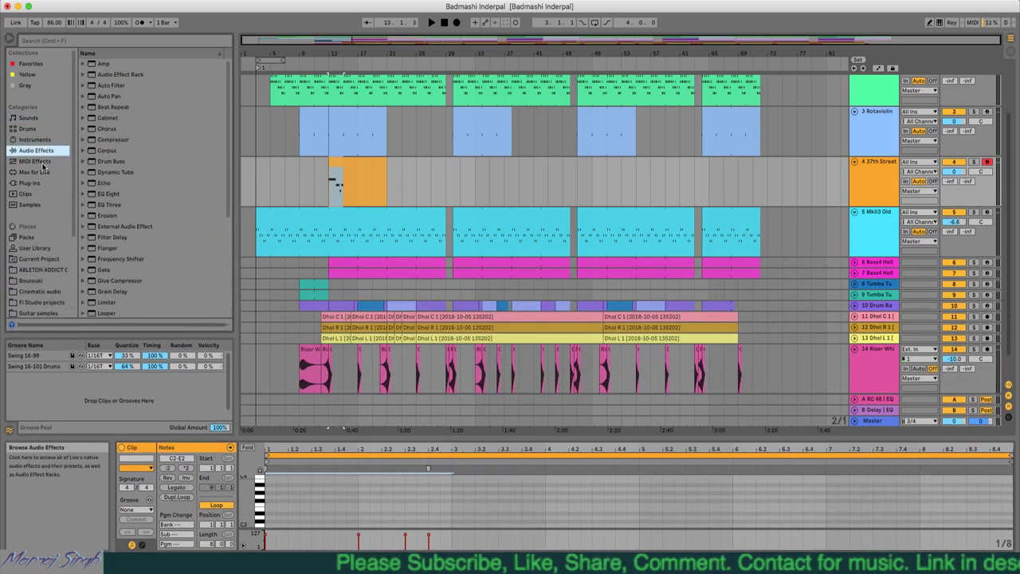
pyautogui.click(83, 64)
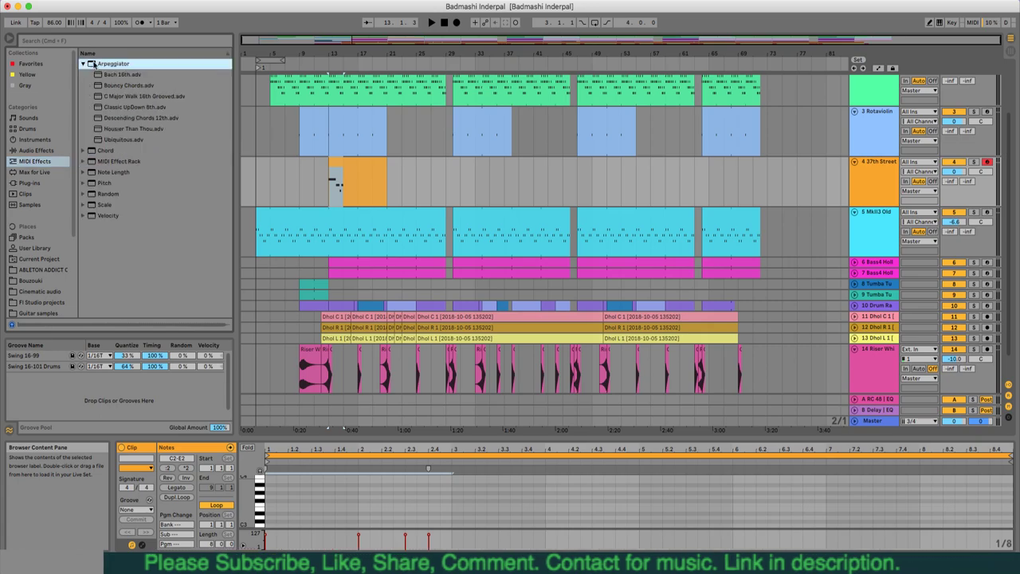
pyautogui.click(96, 151)
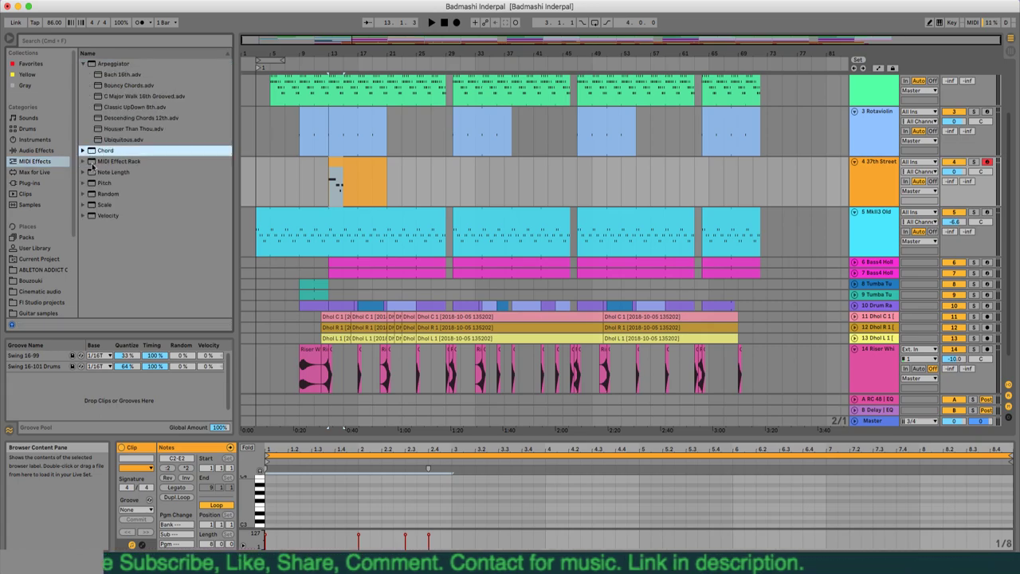
pyautogui.click(82, 162)
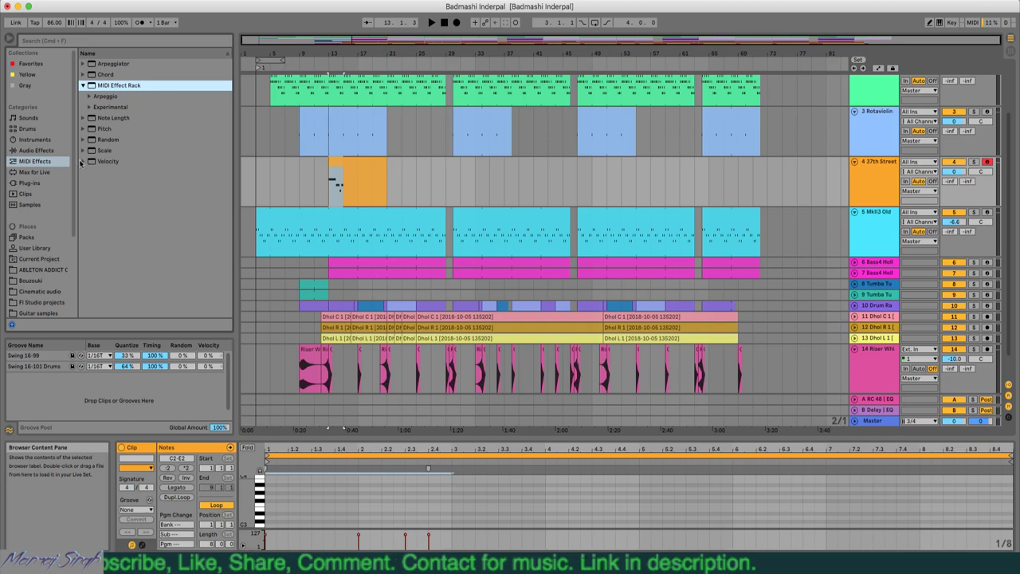
pyautogui.click(90, 107)
pyautogui.click(88, 97)
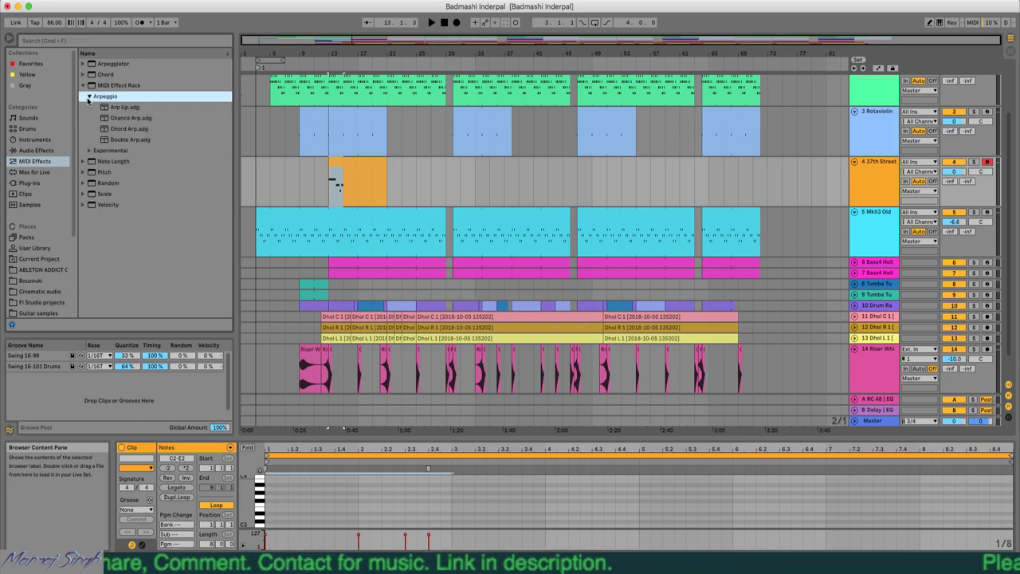
pyautogui.click(106, 108)
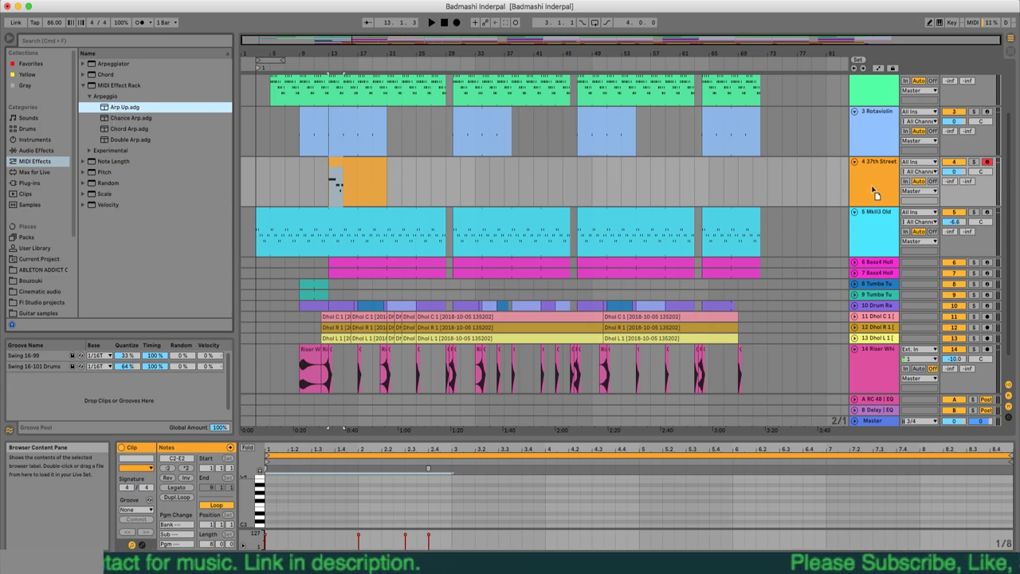
pyautogui.moveTo(871, 195); pyautogui.dragTo(871, 194)
pyautogui.press('space')
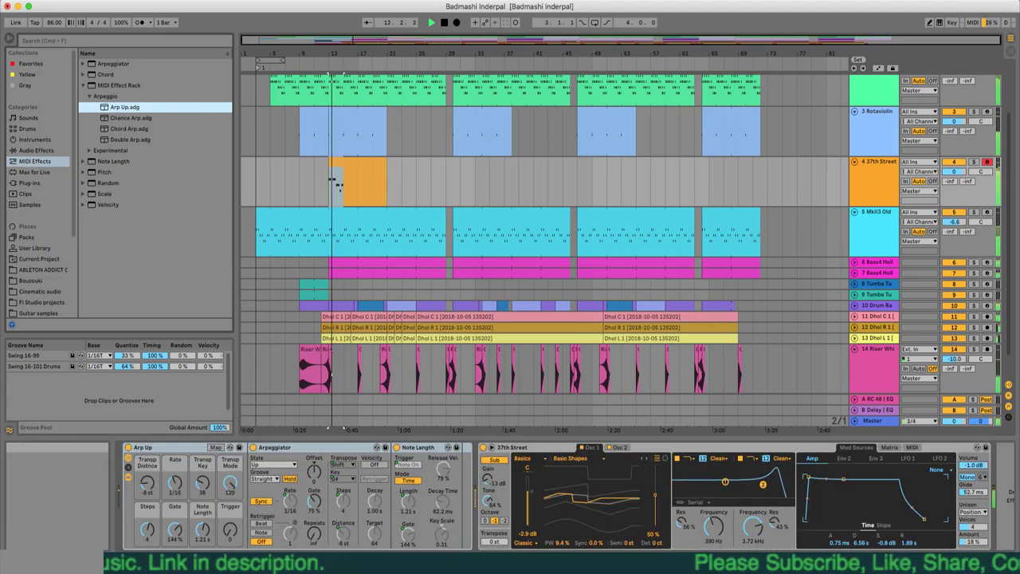
# - Check the 37th Street clip's notes, return to its devices, and solo the track to play the Arp Up sound alone
pyautogui.click(347, 179)
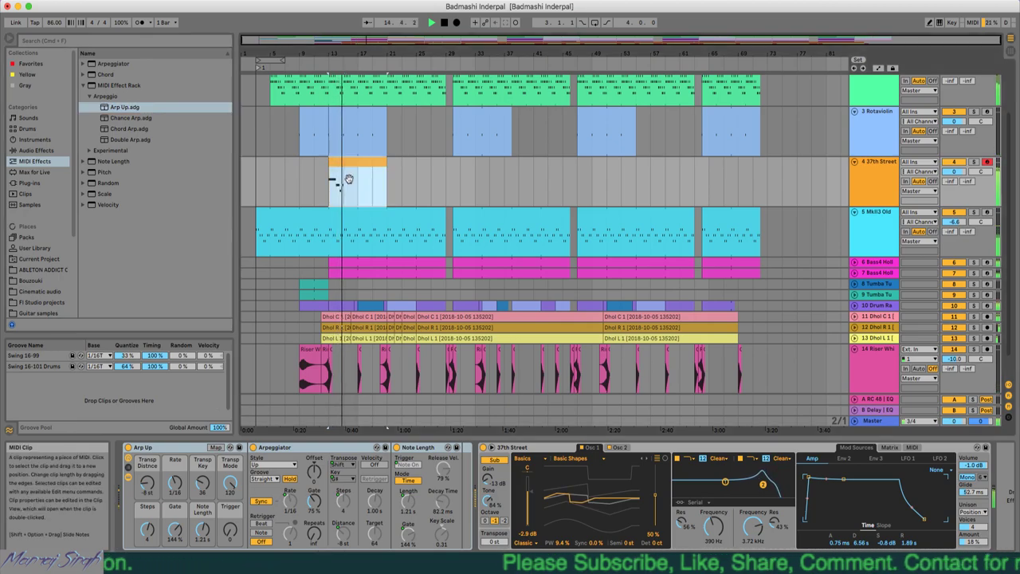
pyautogui.doubleClick(337, 181)
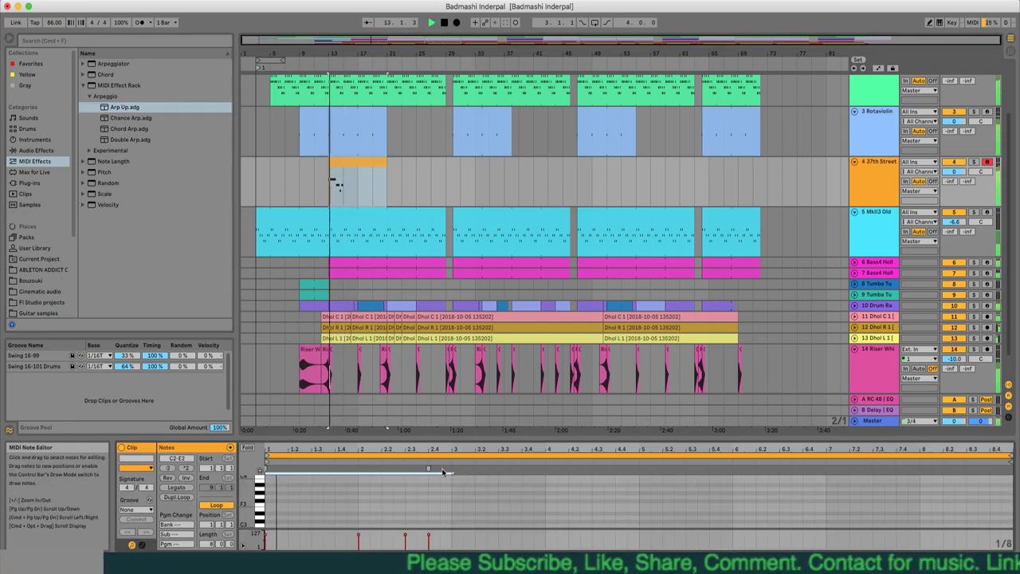
pyautogui.moveTo(469, 439)
pyautogui.mouseDown()
pyautogui.moveTo(469, 315)
pyautogui.moveTo(468, 423)
pyautogui.mouseUp()
pyautogui.click(851, 184)
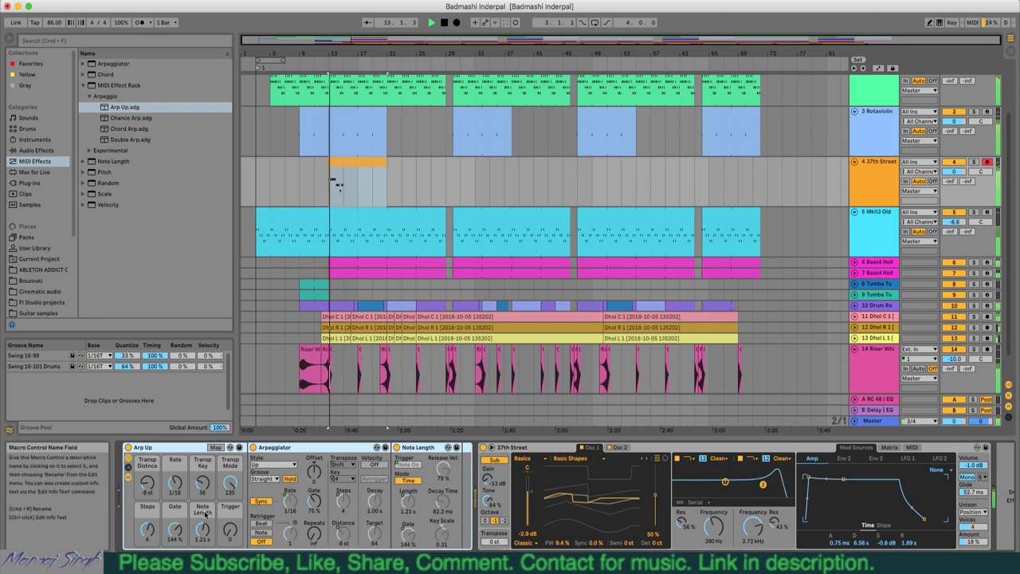
pyautogui.press('space')
pyautogui.click(974, 161)
pyautogui.press('space')
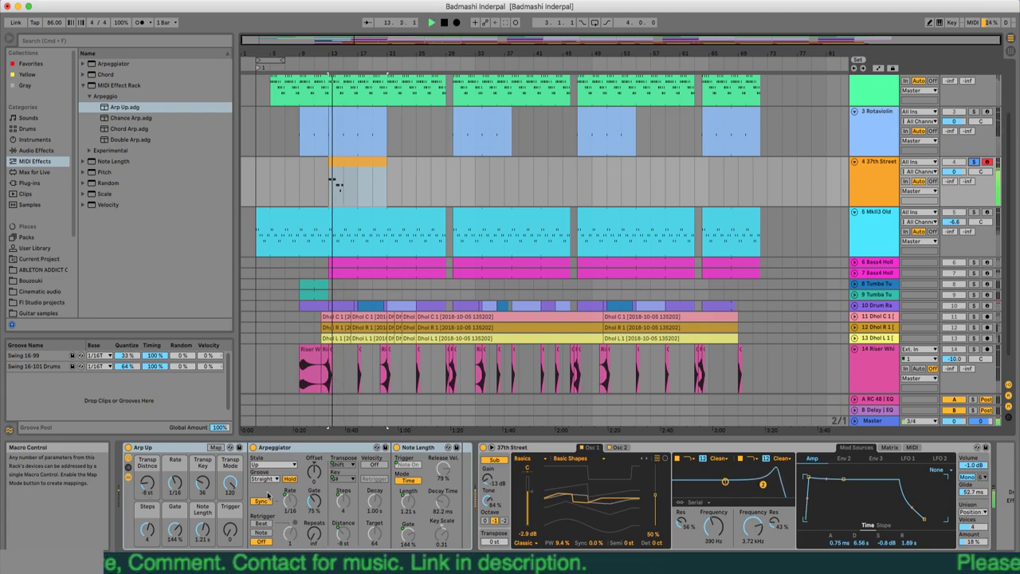
# - Try the arpeggiator's Gate at 100 % and at 33 % while playing the soloed clip
pyautogui.press('space')
pyautogui.moveTo(315, 501); pyautogui.dragTo(314, 446)
pyautogui.press('space')
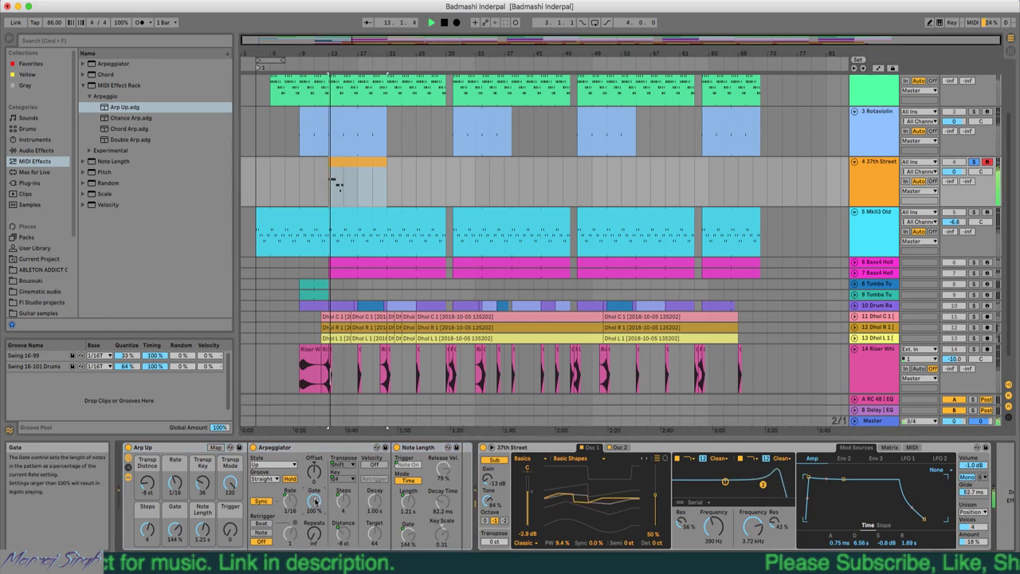
pyautogui.moveTo(315, 500); pyautogui.dragTo(315, 556)
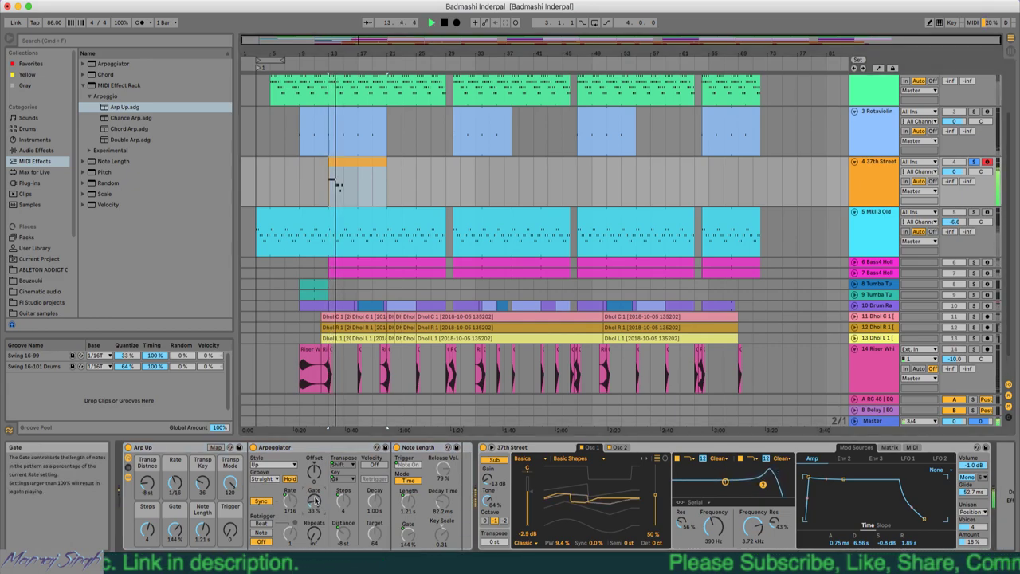
# - Try the Arp Up rack's Trigger macro during repeated playback, with the arpeggiator's Gate at 63 % and Transp Mode at 127
pyautogui.moveTo(230, 534); pyautogui.dragTo(230, 478)
pyautogui.press('space')
pyautogui.press('space')
pyautogui.moveTo(230, 533); pyautogui.dragTo(231, 572)
pyautogui.press('space')
pyautogui.press('space')
pyautogui.press('space')
pyautogui.press('space')
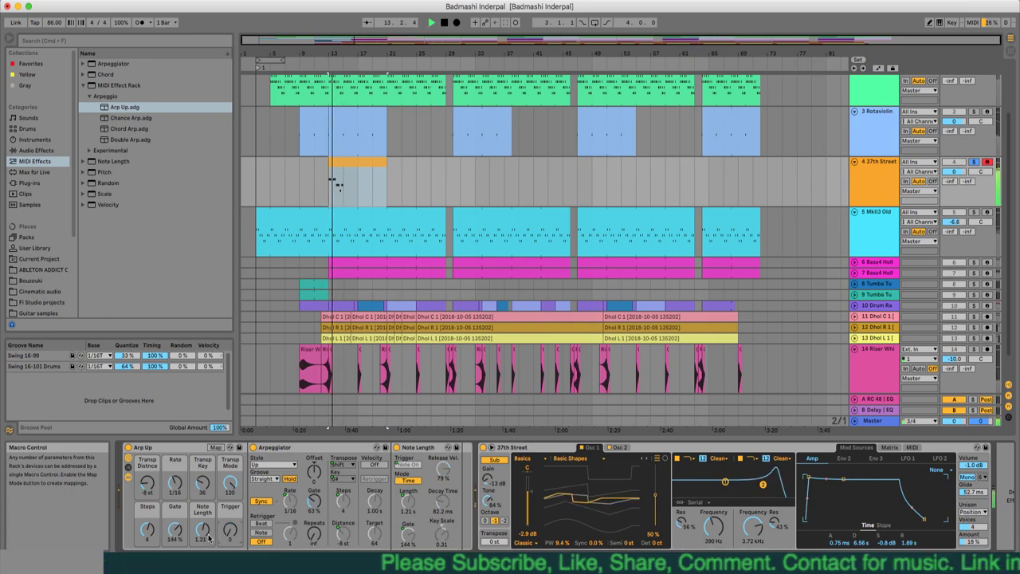
pyautogui.press('space')
pyautogui.press('space')
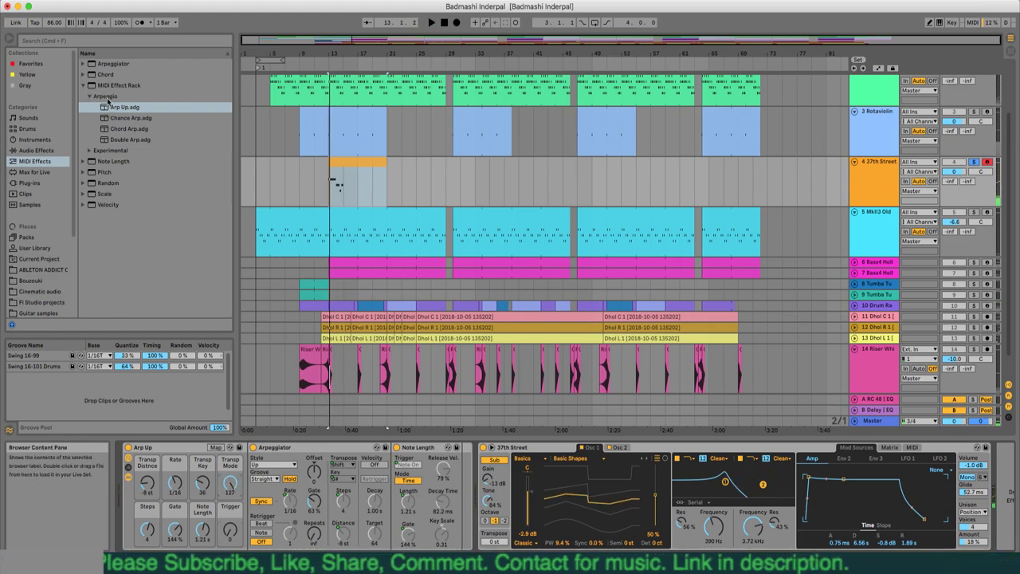
# - Play the arpeggiated clip again, hiding and reshowing the Arp Up rack's macro controls
pyautogui.click(102, 97)
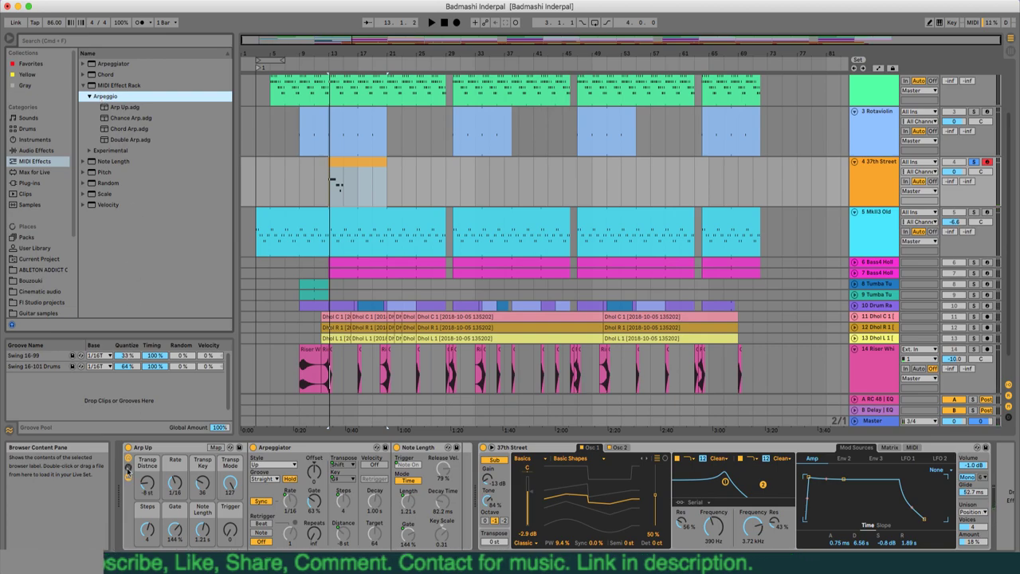
pyautogui.press('space')
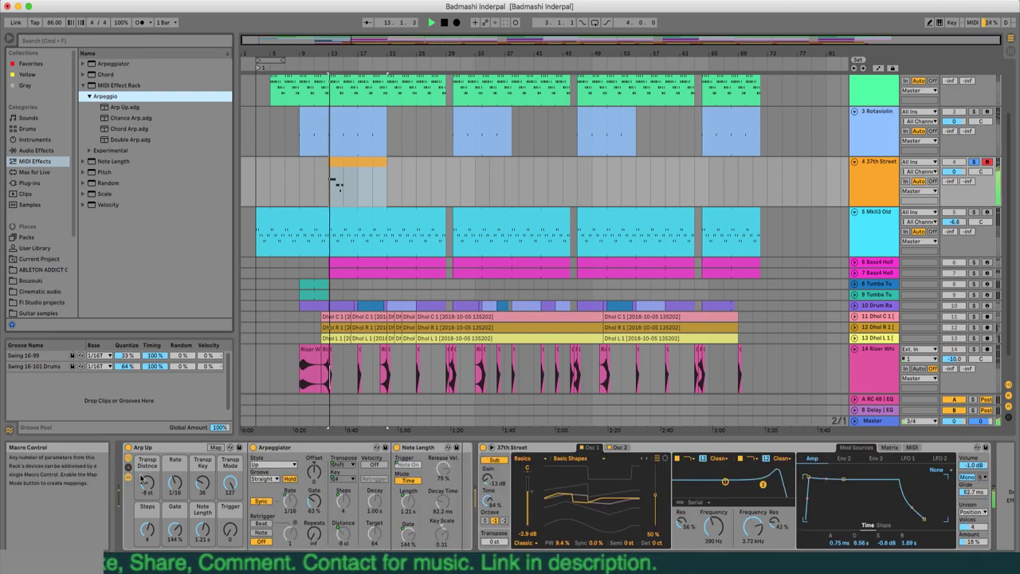
pyautogui.click(128, 462)
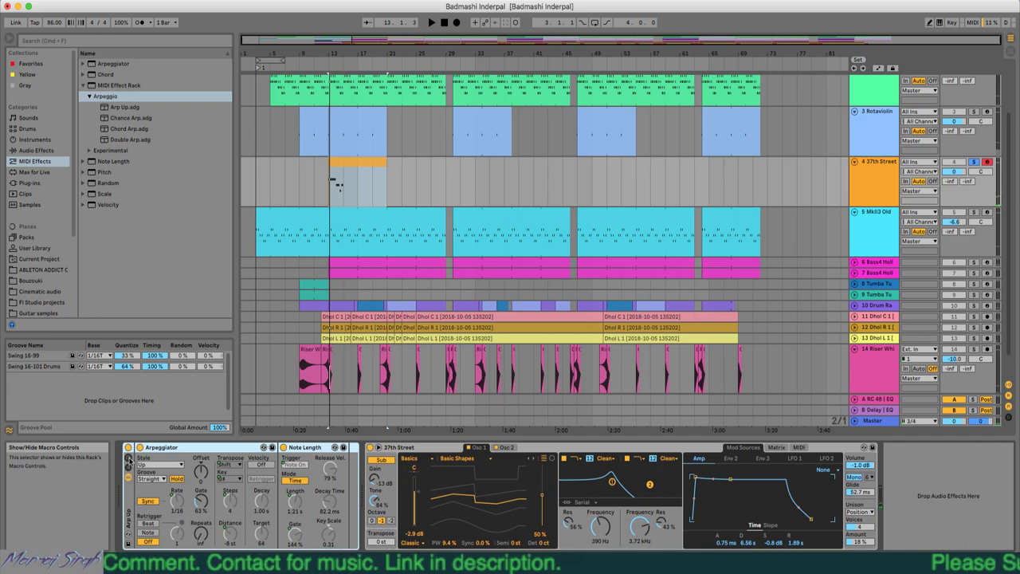
pyautogui.click(129, 460)
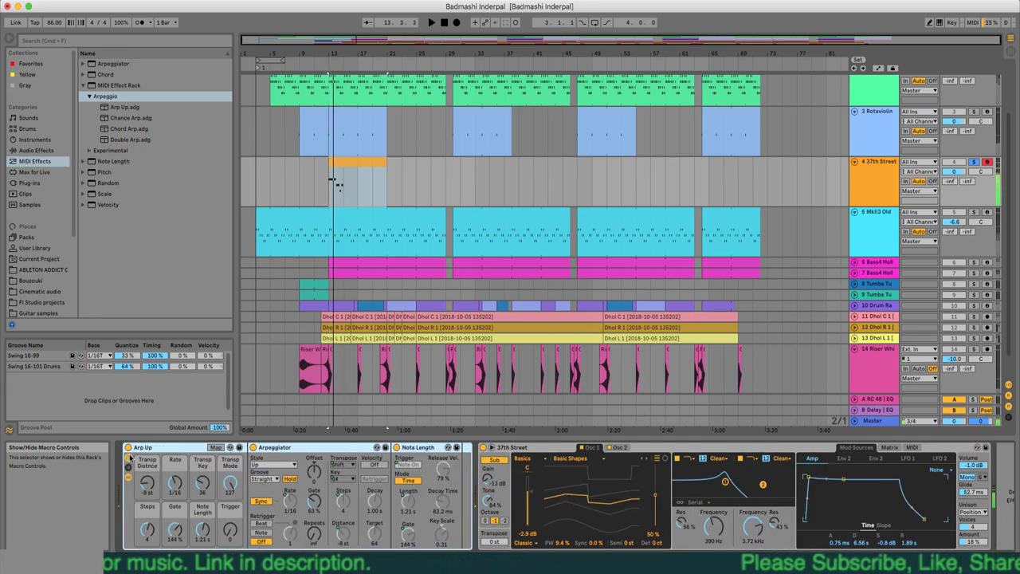
# - Replace the Arp Up rack with the Chord Arp rack on the 37th Street track and play it back
pyautogui.click(92, 97)
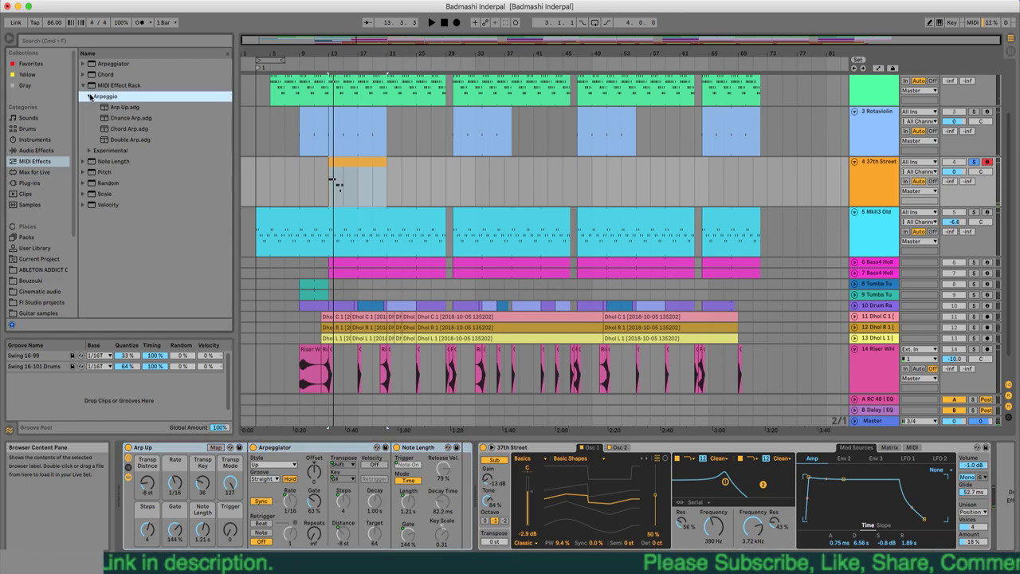
pyautogui.click(109, 138)
pyautogui.click(126, 129)
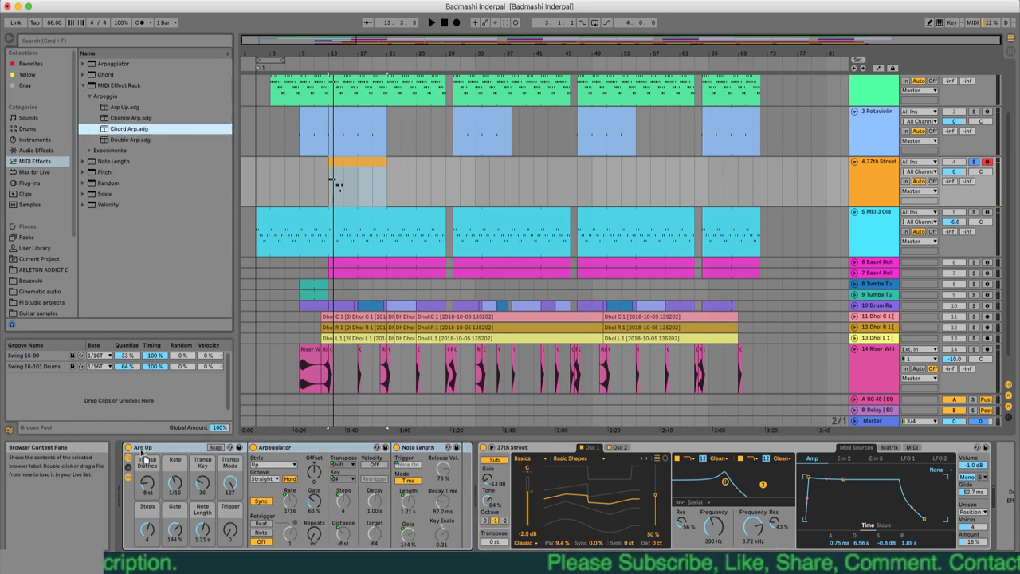
pyautogui.moveTo(138, 468); pyautogui.dragTo(139, 471)
pyautogui.press('space')
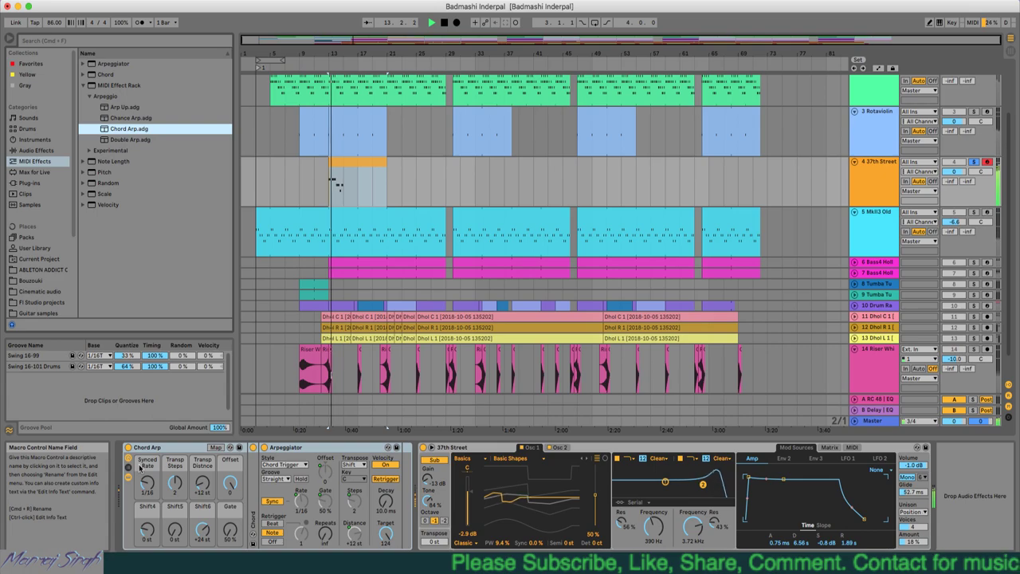
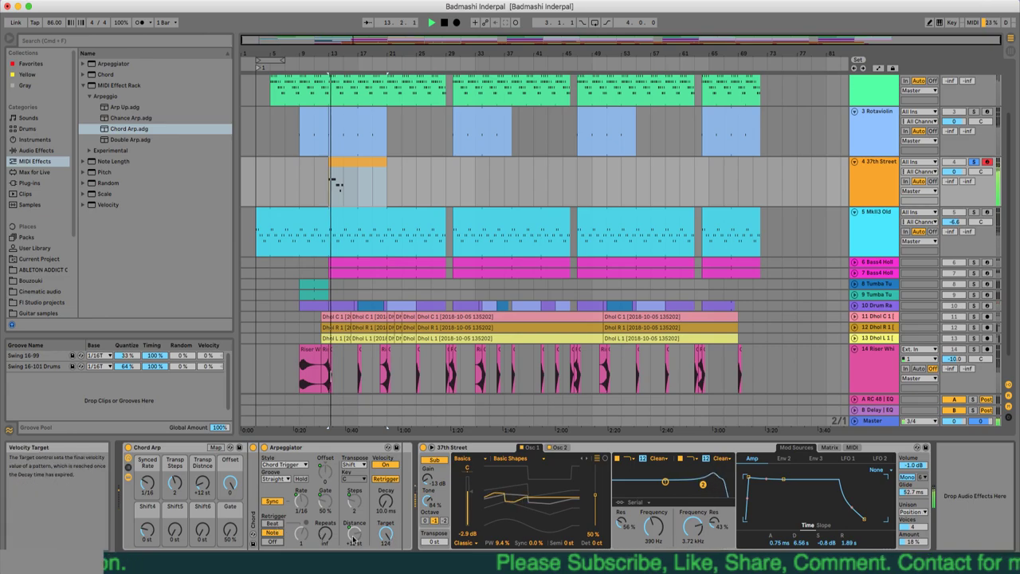
# - Set the Chord Arp arpeggiator's velocity Target to 49, and unfold the rack's Chord device and chain list
pyautogui.moveTo(386, 511); pyautogui.dragTo(386, 507)
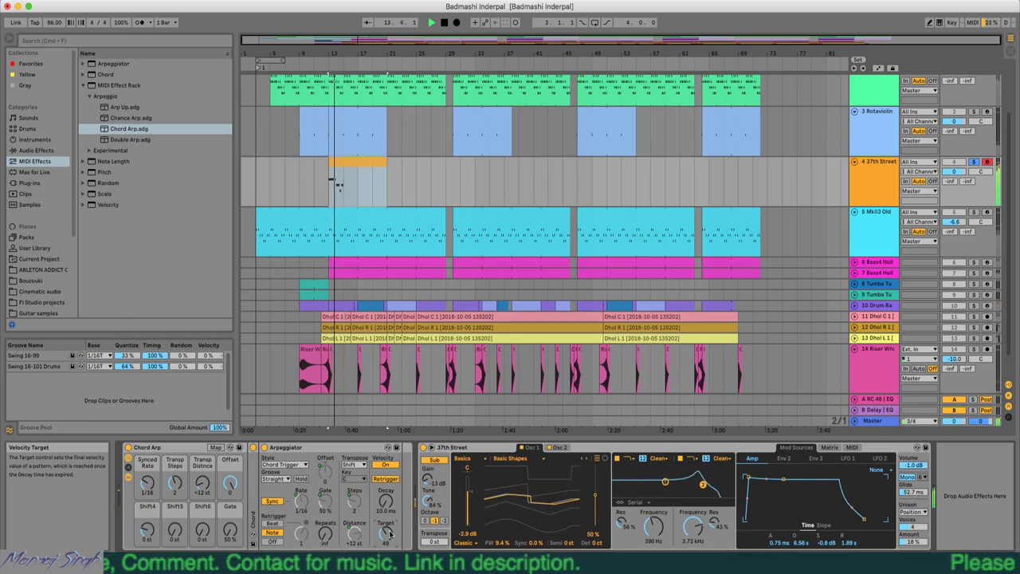
pyautogui.doubleClick(255, 501)
pyautogui.press('space')
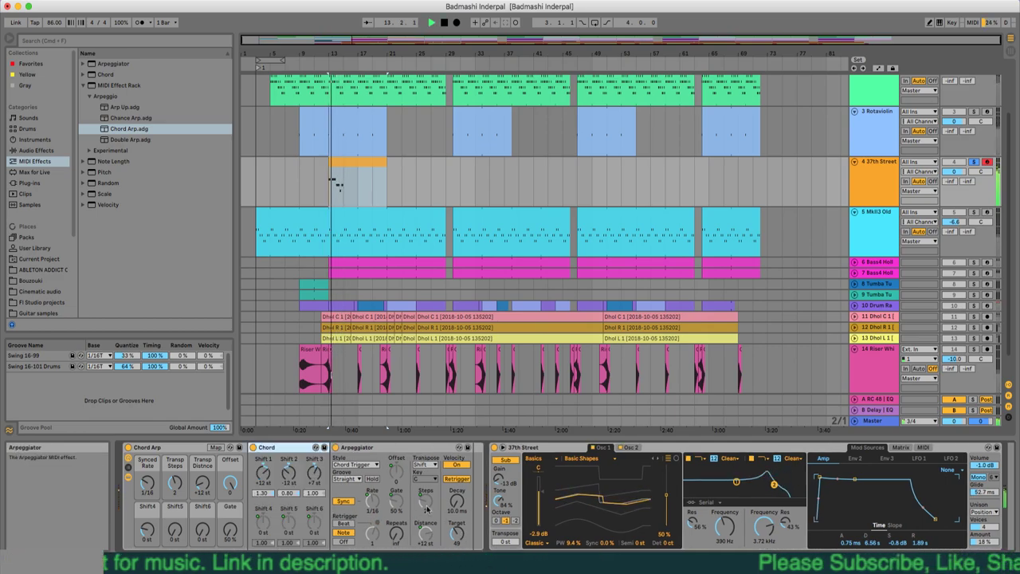
pyautogui.click(128, 467)
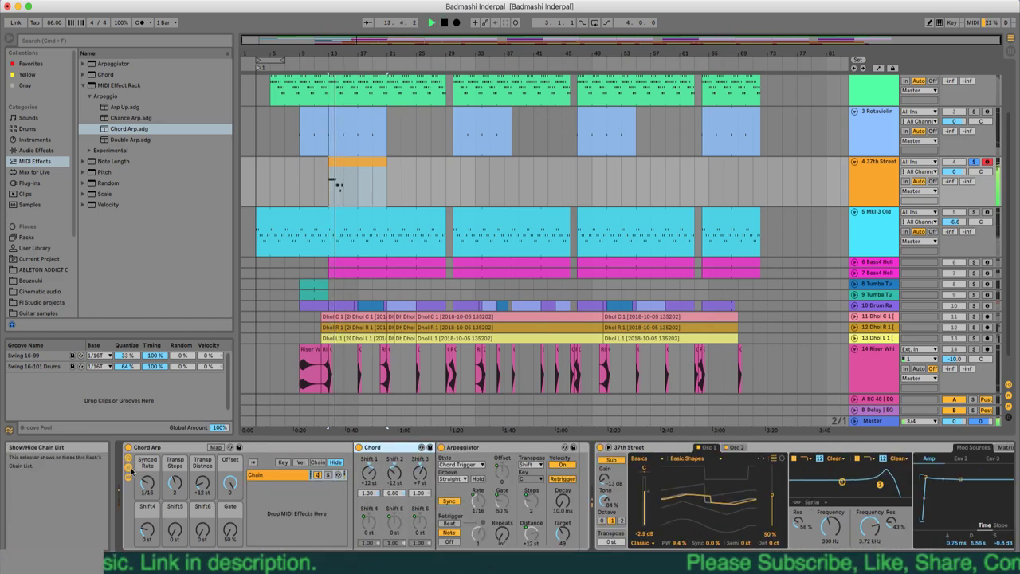
pyautogui.click(259, 479)
pyautogui.click(259, 479)
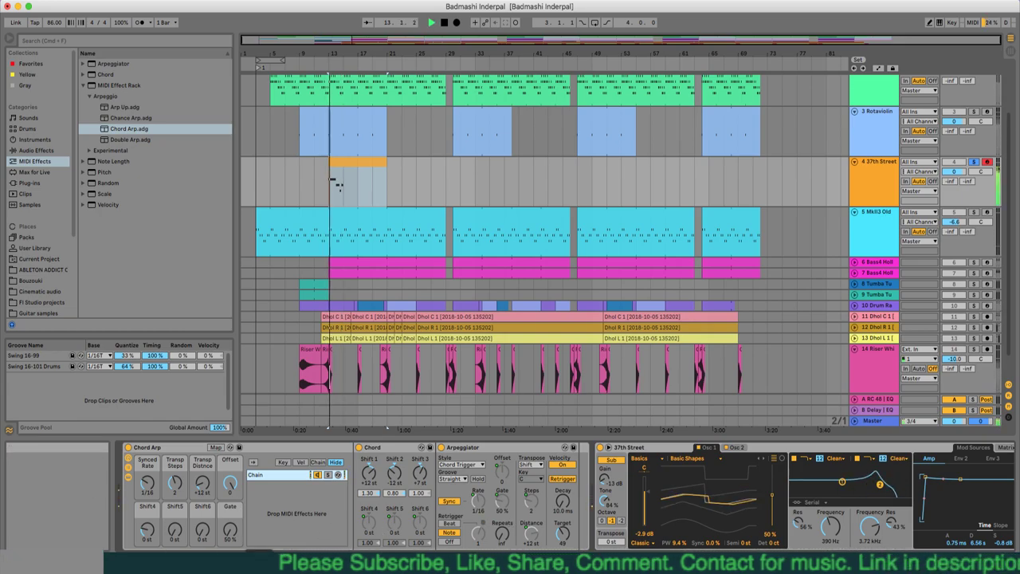
# - Unsolo the 37th Street track and set the Chord Arp rack's Synced Rate to 1/24 while playing the full arrangement
pyautogui.click(974, 163)
pyautogui.press('space')
pyautogui.press('space')
pyautogui.moveTo(149, 479); pyautogui.dragTo(149, 493)
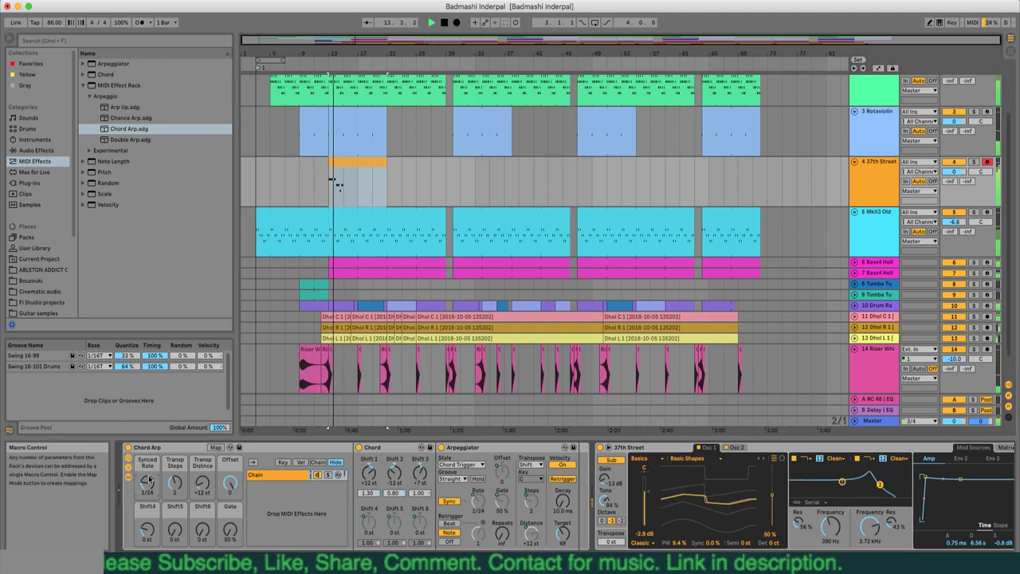
pyautogui.moveTo(149, 479)
pyautogui.mouseDown()
pyautogui.moveTo(149, 467)
pyautogui.moveTo(149, 486)
pyautogui.mouseUp()
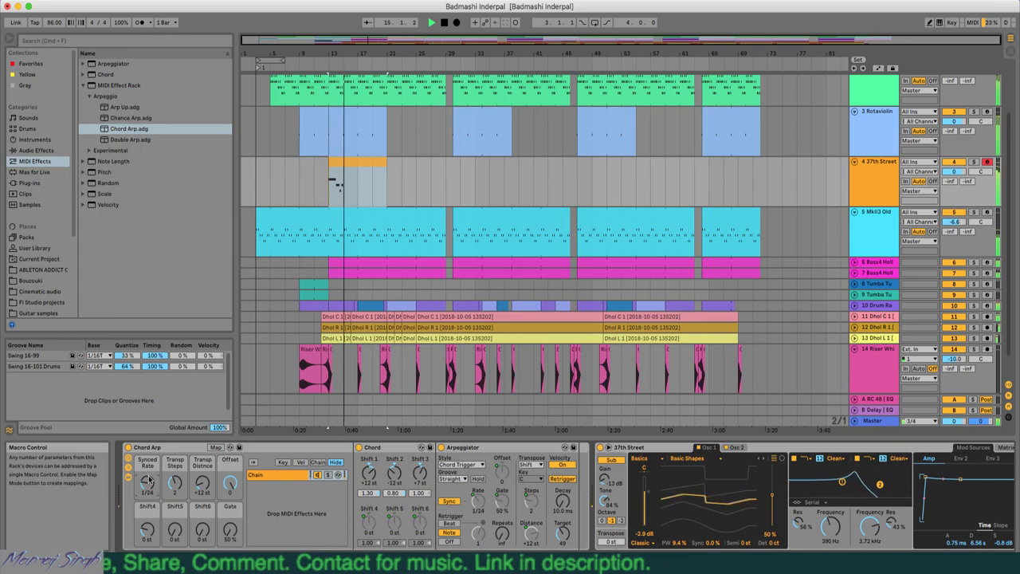
pyautogui.press('space')
pyautogui.press('space')
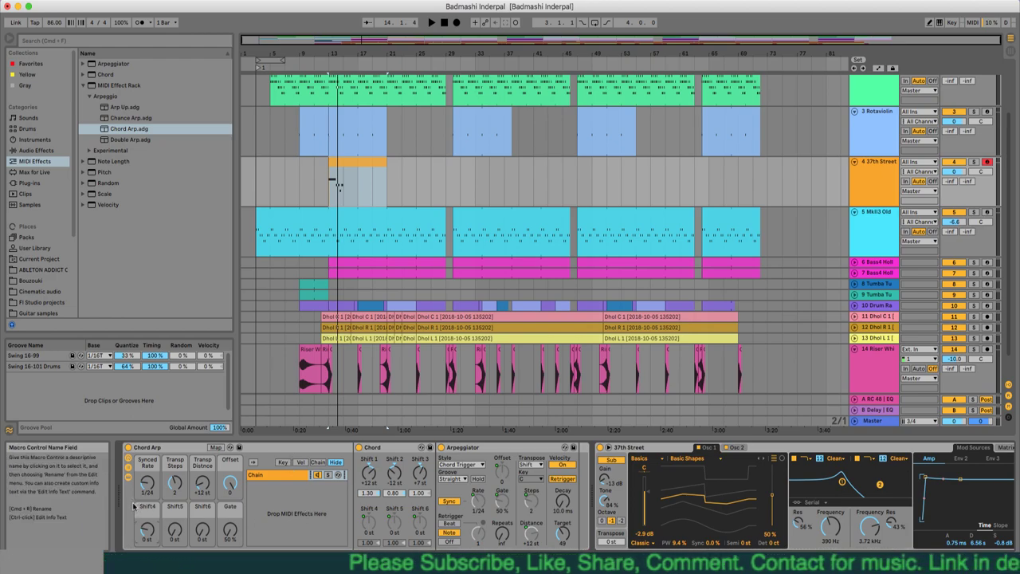
# - Delete the Chord Arp rack from the 37th Street track
pyautogui.click(186, 451)
pyautogui.press('Delete')
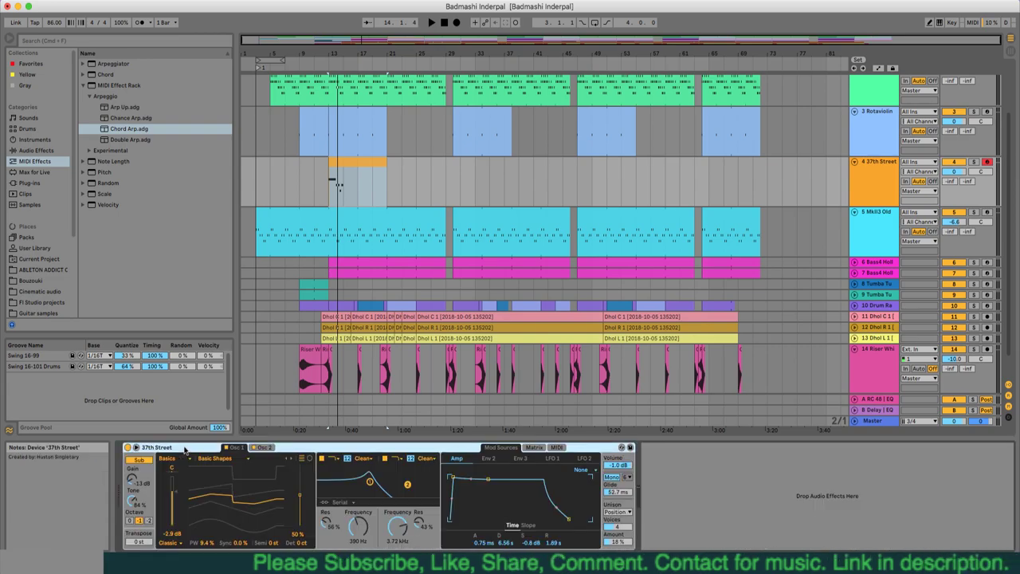
# - Open the 37th Street clip's notes in an enlarged note editor and play the clip from bar 13
pyautogui.doubleClick(342, 182)
pyautogui.press('space')
pyautogui.click(398, 414)
pyautogui.press('space')
pyautogui.moveTo(400, 424); pyautogui.dragTo(399, 184)
pyautogui.scroll(5, 356, 336)
pyautogui.scroll(-2, 354, 340)
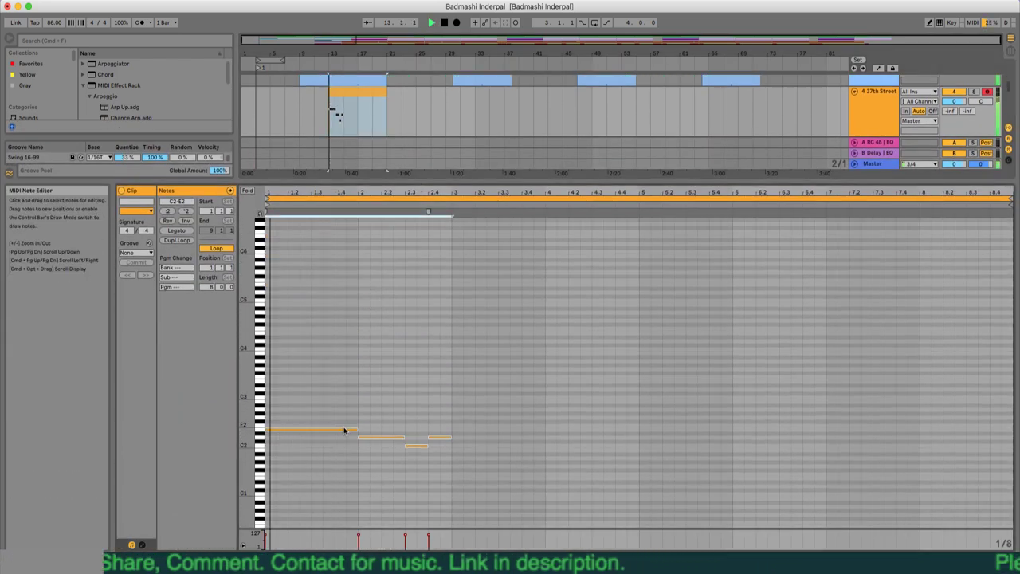
# - Try shortening the 37th Street clip's first note and adding another on the same pitch, and play the clip
pyautogui.moveTo(357, 430); pyautogui.dragTo(273, 431)
pyautogui.doubleClick(293, 430)
pyautogui.press('space')
pyautogui.press('space')
pyautogui.press('space')
# - Delete all the notes from the 37th Street clip
pyautogui.moveTo(428, 458); pyautogui.dragTo(354, 406)
pyautogui.press('Delete')
pyautogui.moveTo(394, 467); pyautogui.dragTo(232, 384)
pyautogui.press('space')
pyautogui.press('Delete')
pyautogui.moveTo(529, 463); pyautogui.dragTo(285, 364)
pyautogui.press('Delete')
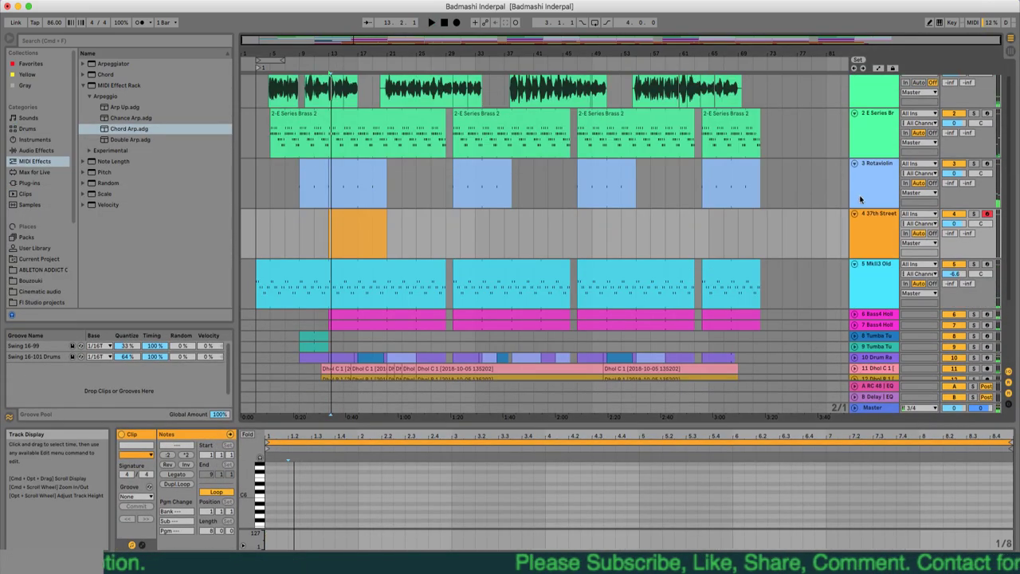
# - Delete the 37th Street track, hide the clip detail view and play the remaining arrangement from bar 13
pyautogui.click(872, 227)
pyautogui.press('Delete')
pyautogui.click(868, 186)
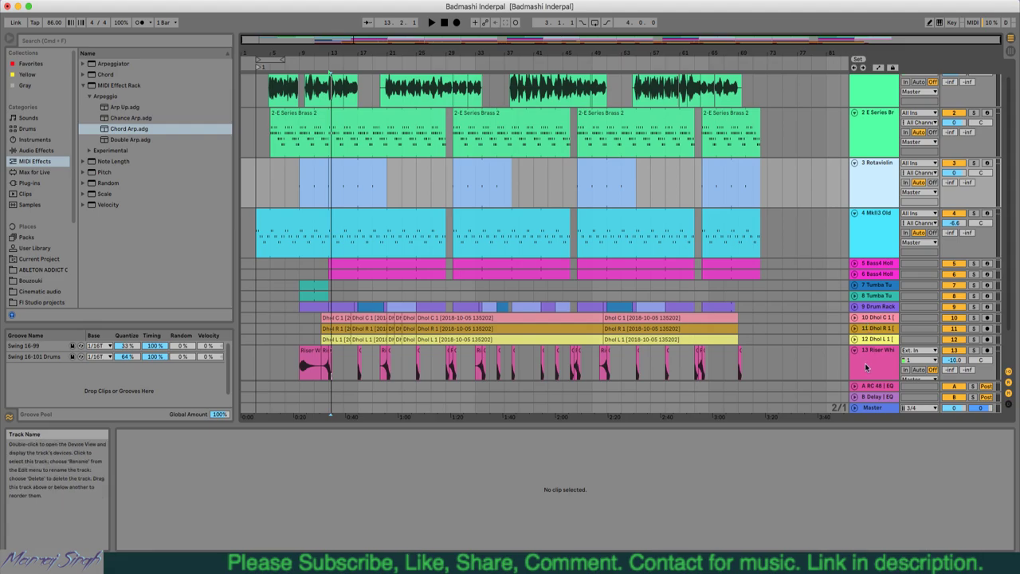
pyautogui.scroll(-2, 832, 361)
pyautogui.scroll(3, 834, 353)
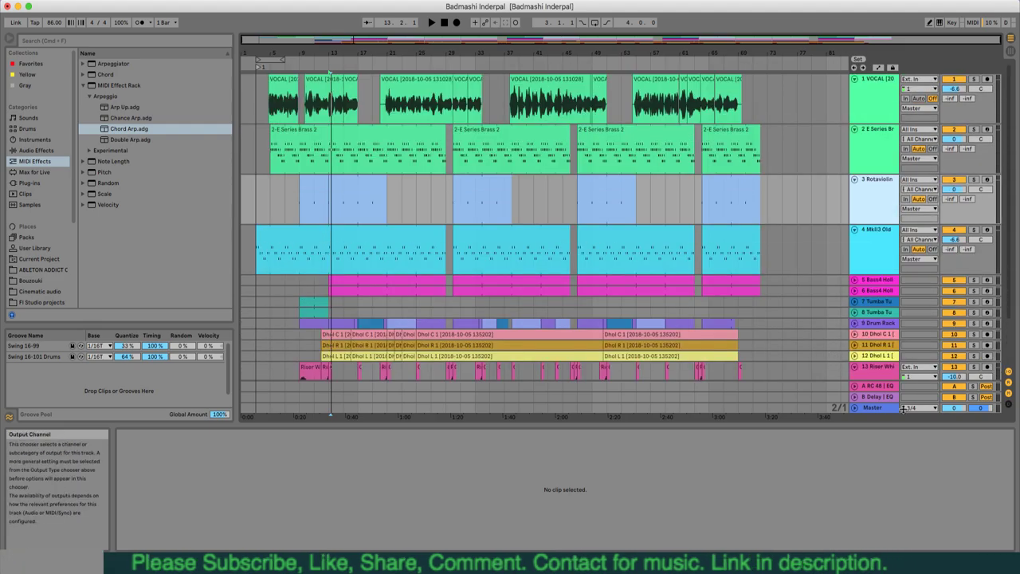
pyautogui.moveTo(805, 431); pyautogui.dragTo(702, 504)
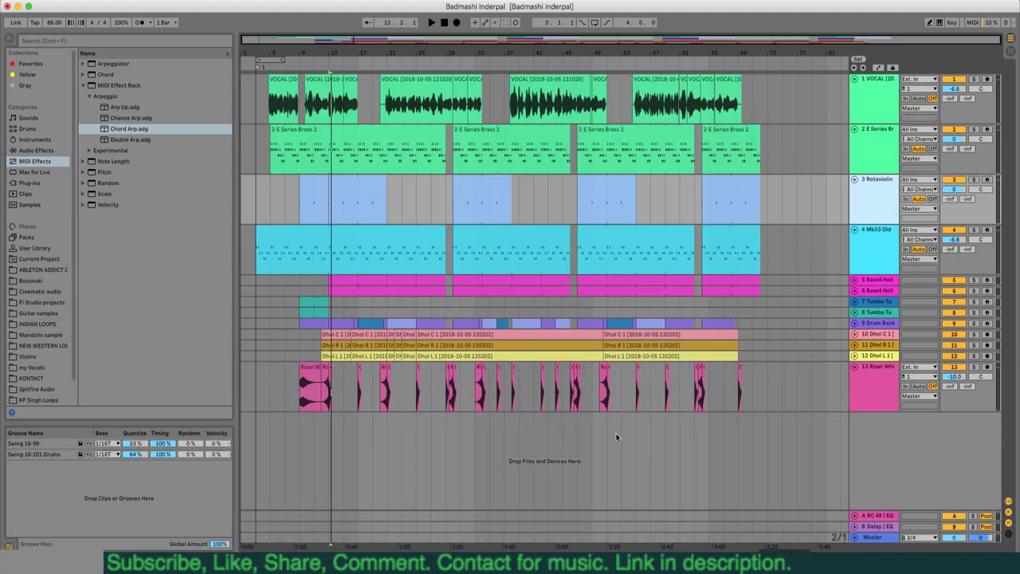
pyautogui.press('space')
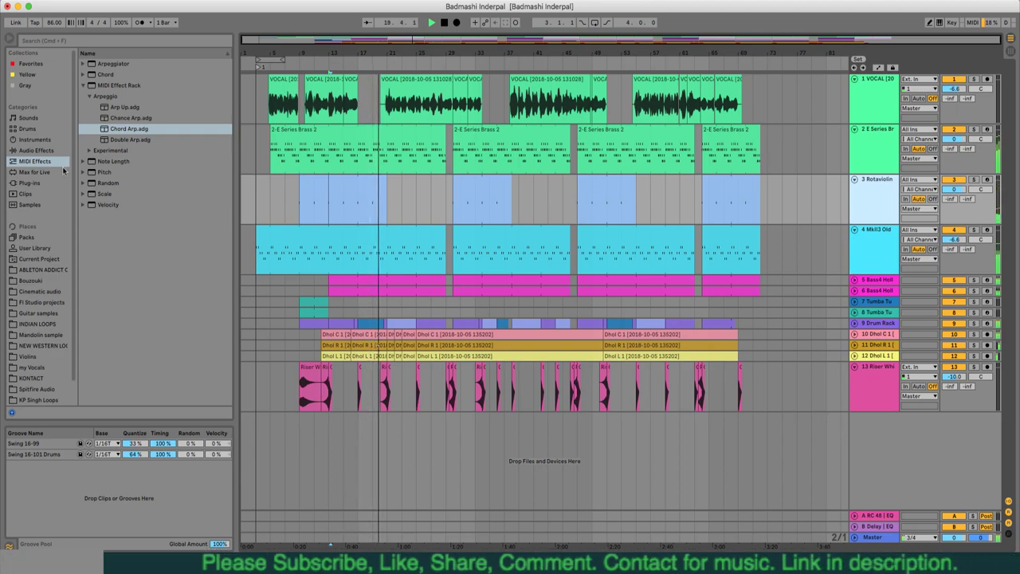
# - Browse the Samples library and audition several sounds, including Tom Vintage Late Nite.aif and Tom Various.aif
pyautogui.click(40, 203)
pyautogui.scroll(-20, 139, 330)
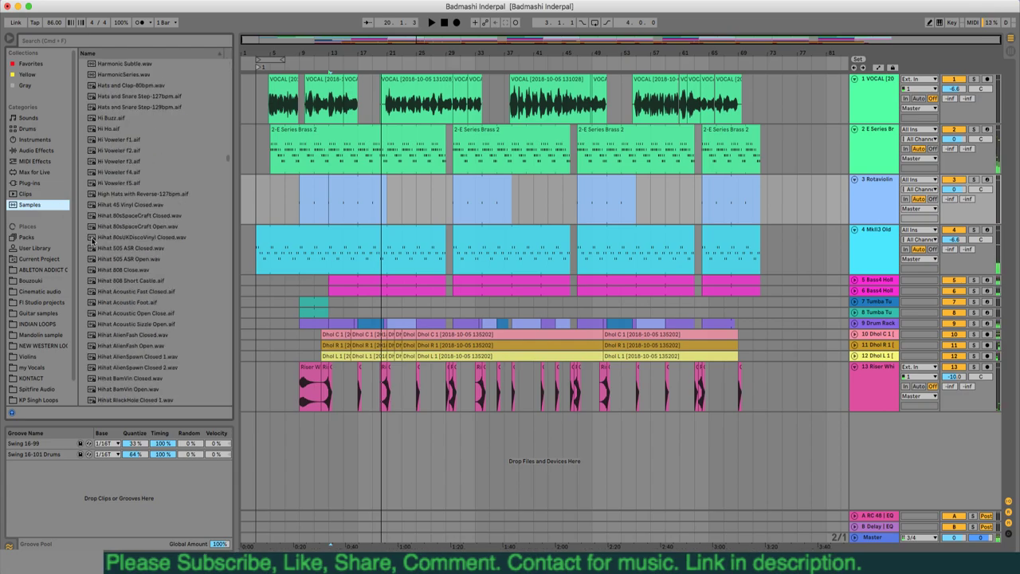
pyautogui.scroll(-10, 140, 331)
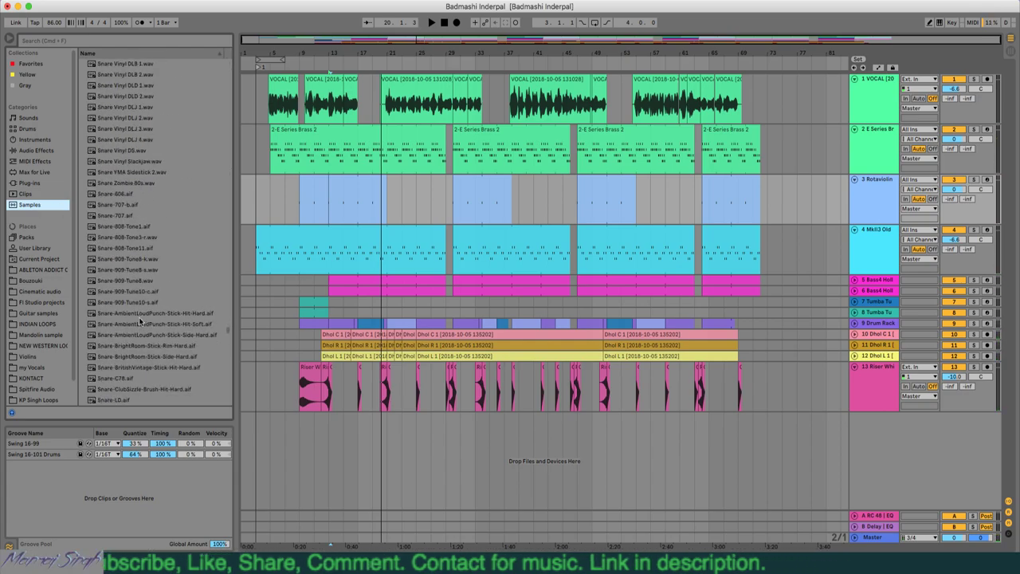
pyautogui.click(129, 216)
pyautogui.click(132, 237)
pyautogui.click(137, 260)
pyautogui.click(136, 280)
pyautogui.click(137, 292)
pyautogui.scroll(-10, 139, 317)
pyautogui.click(136, 247)
pyautogui.click(139, 172)
pyautogui.scroll(10, 157, 206)
pyautogui.click(145, 227)
pyautogui.click(148, 216)
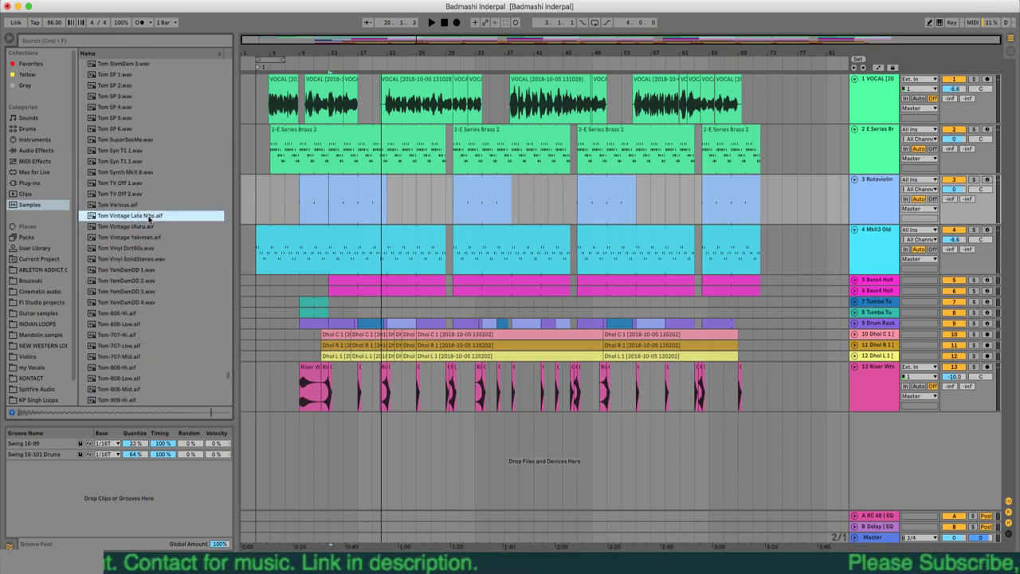
pyautogui.click(143, 205)
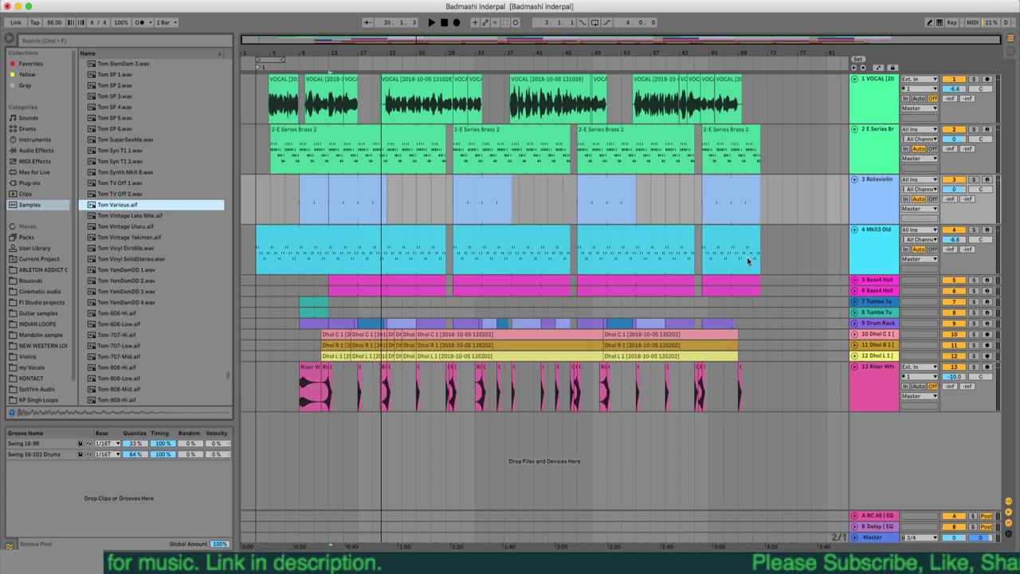
# - Check the first Bass4 track in solo, and unfold the Drum Rack track and show its devices
pyautogui.click(973, 280)
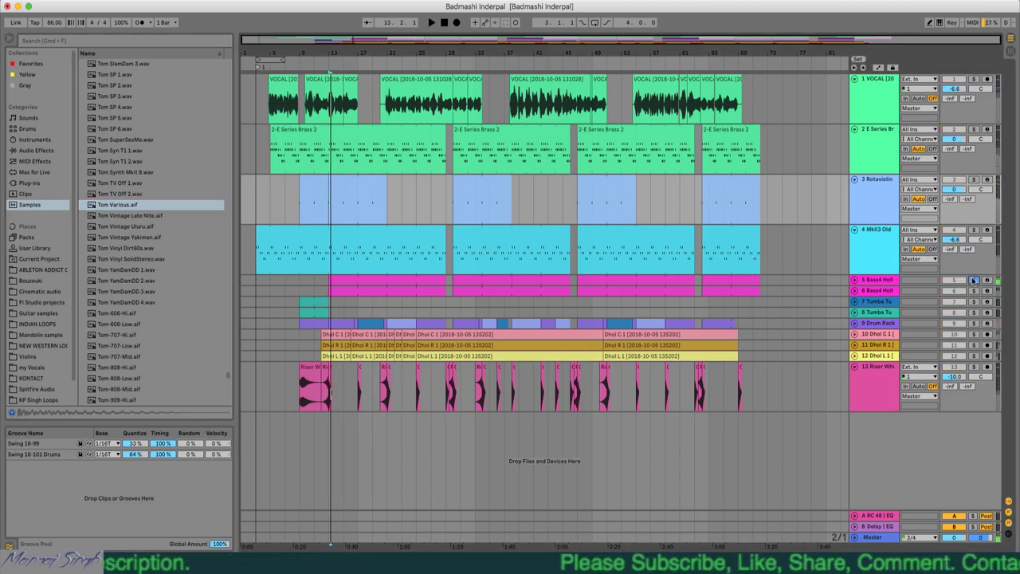
pyautogui.click(975, 318)
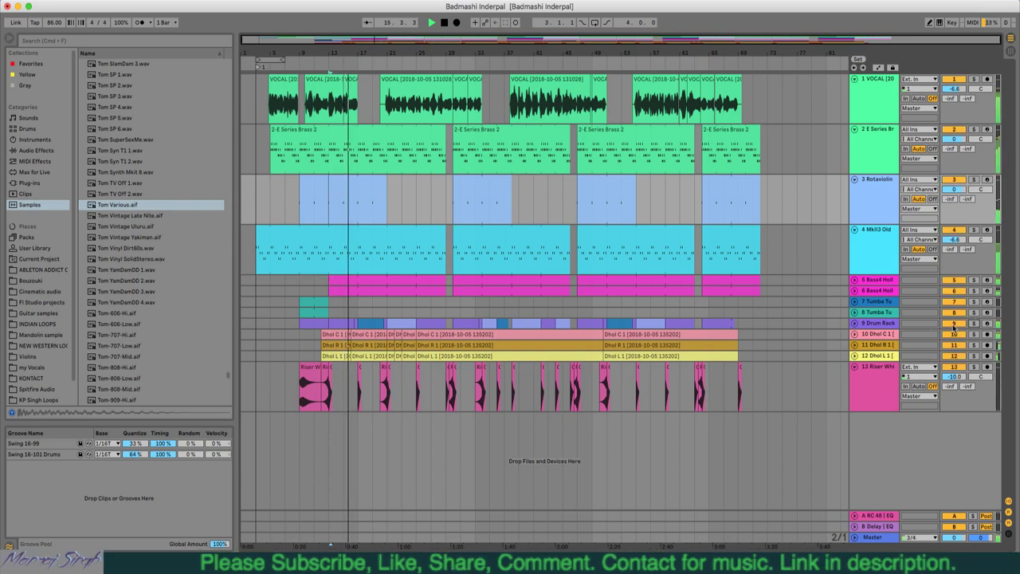
pyautogui.click(855, 324)
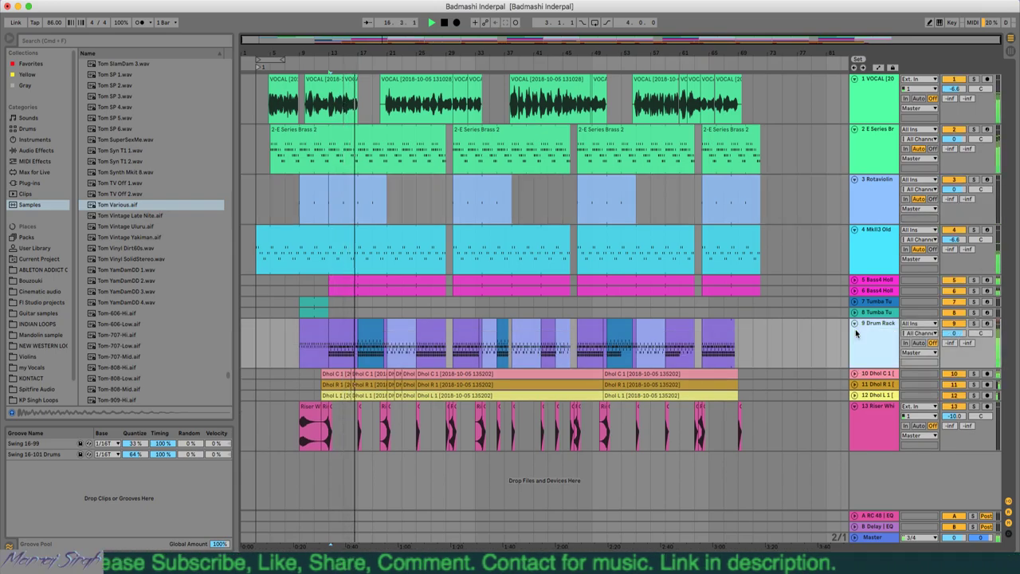
pyautogui.doubleClick(861, 326)
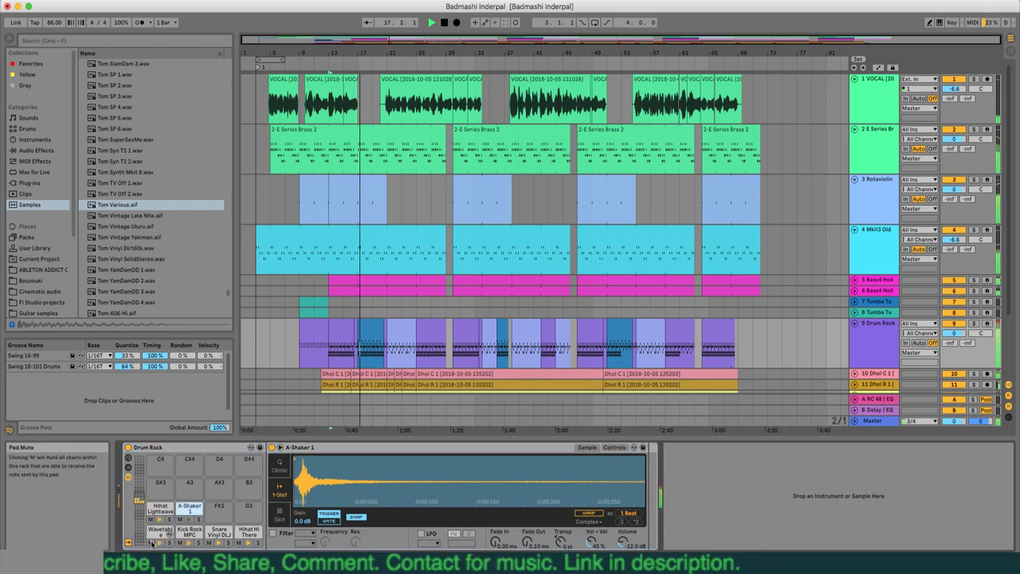
# - Solo the Drum Rack track, stop playback and trigger the Wavetable pad to show its synth settings
pyautogui.scroll(-5, 725, 335)
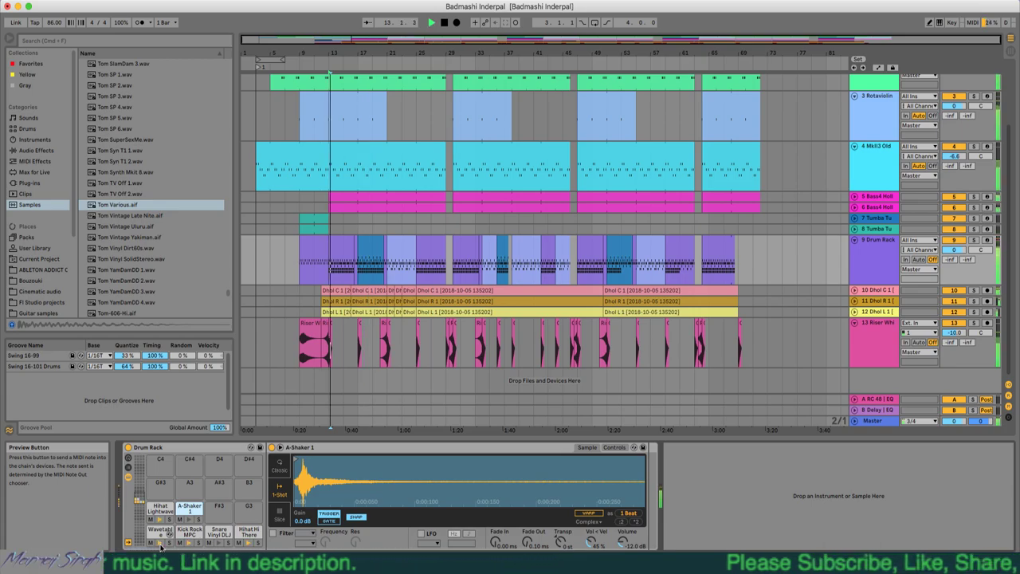
pyautogui.click(973, 239)
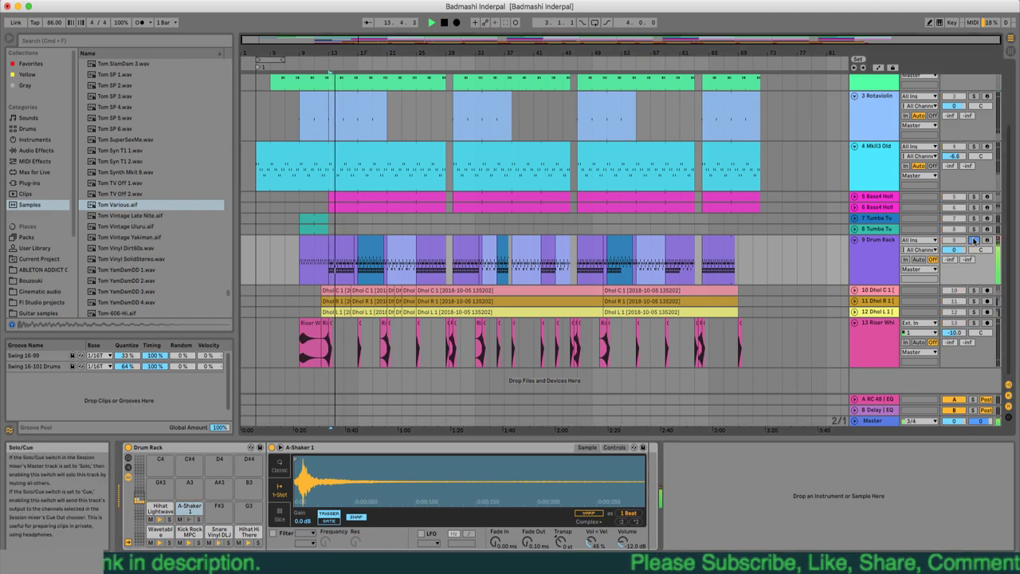
pyautogui.press('space')
pyautogui.click(160, 543)
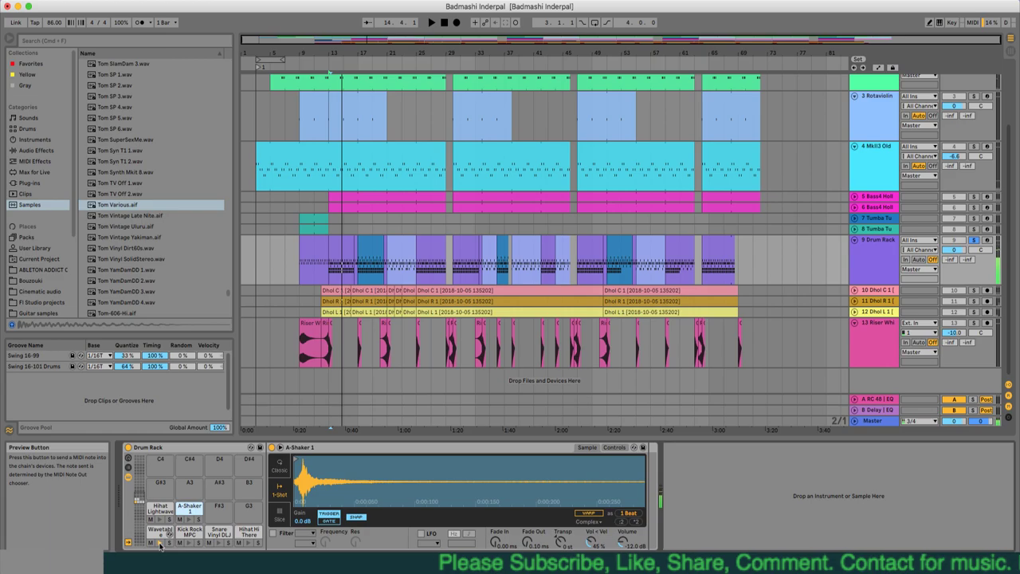
pyautogui.click(160, 540)
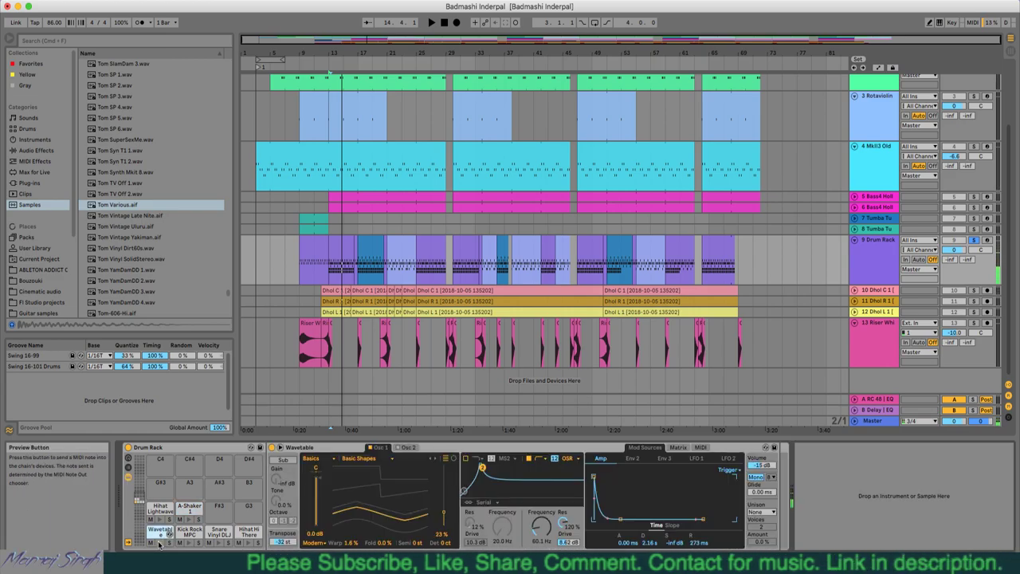
# - Inspect the Wavetable pad's modulation matrix and its Env 2 envelope
pyautogui.click(676, 448)
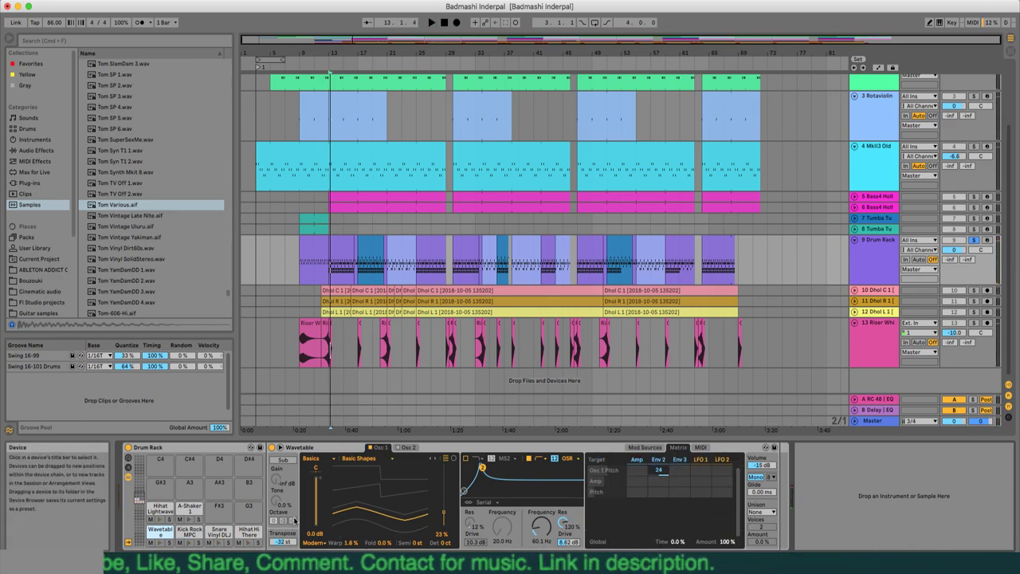
pyautogui.click(643, 460)
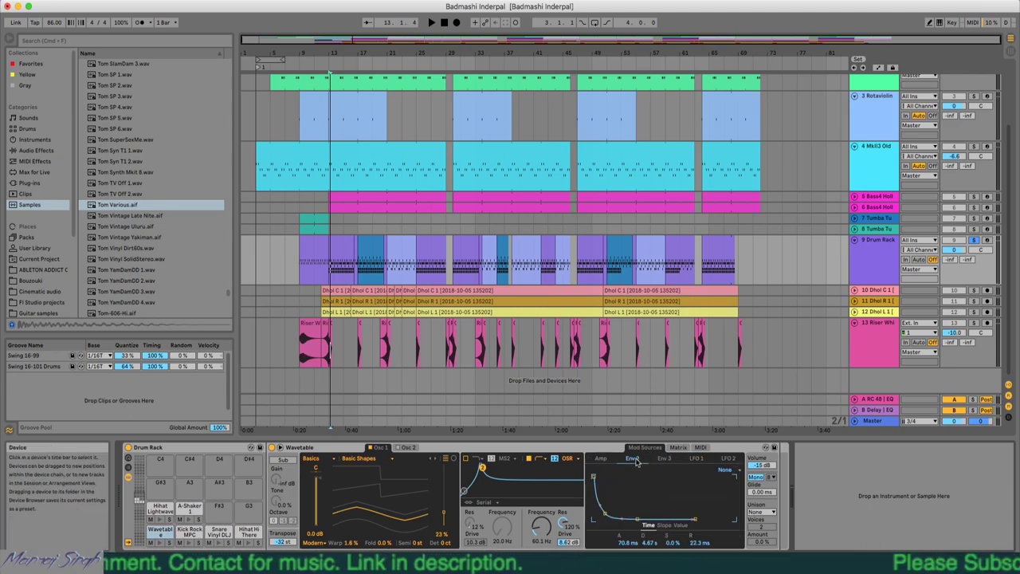
pyautogui.click(678, 448)
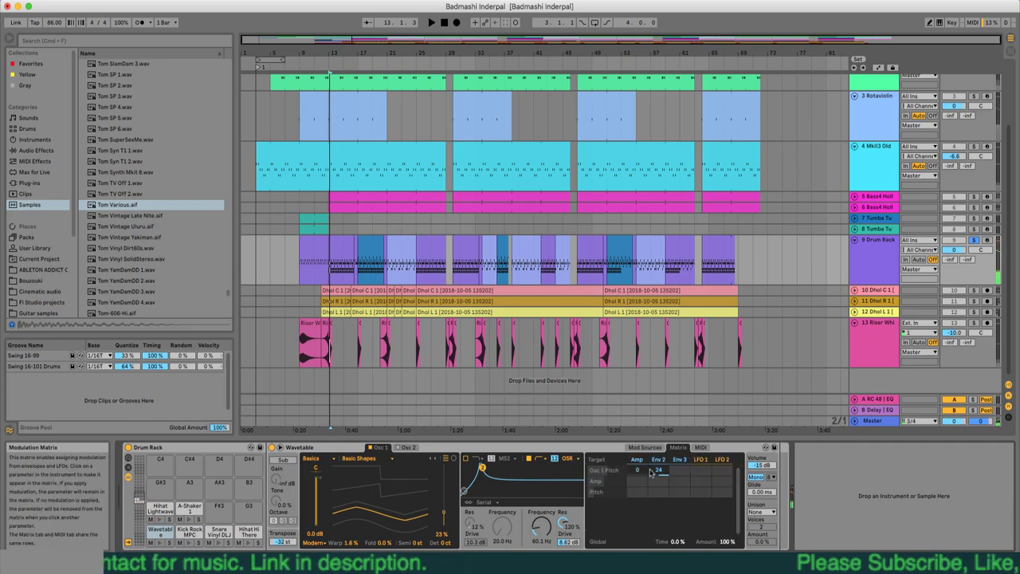
# - Try a different decay slope on the Wavetable pad's Amp envelope while playing the soloed drums from bar 13
pyautogui.click(652, 448)
pyautogui.press('space')
pyautogui.press('space')
pyautogui.press('space')
pyautogui.press('space')
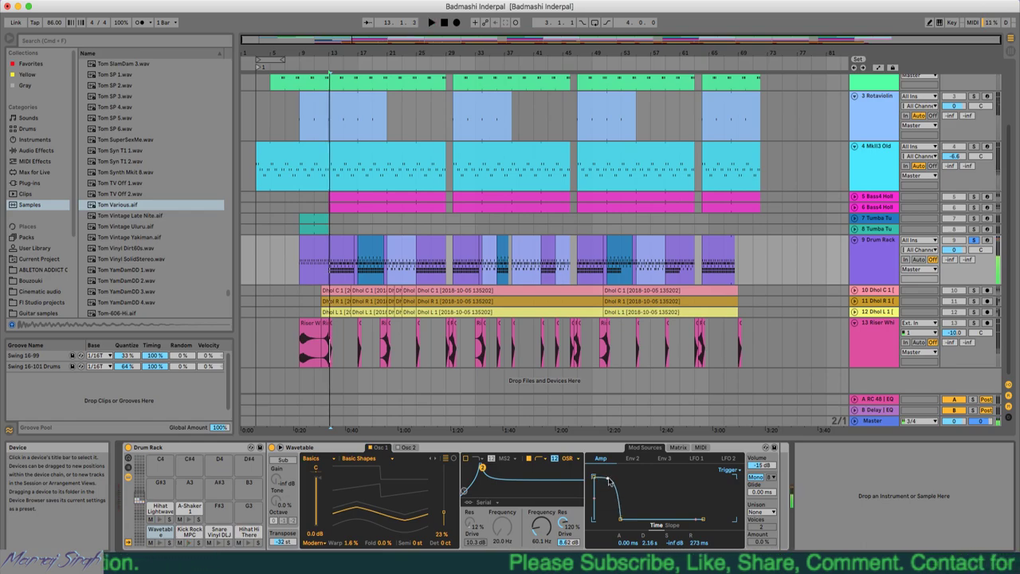
# - Try an Env 2 attack of 64.9 ms on the Wavetable pad and undo the envelope changes
pyautogui.click(633, 459)
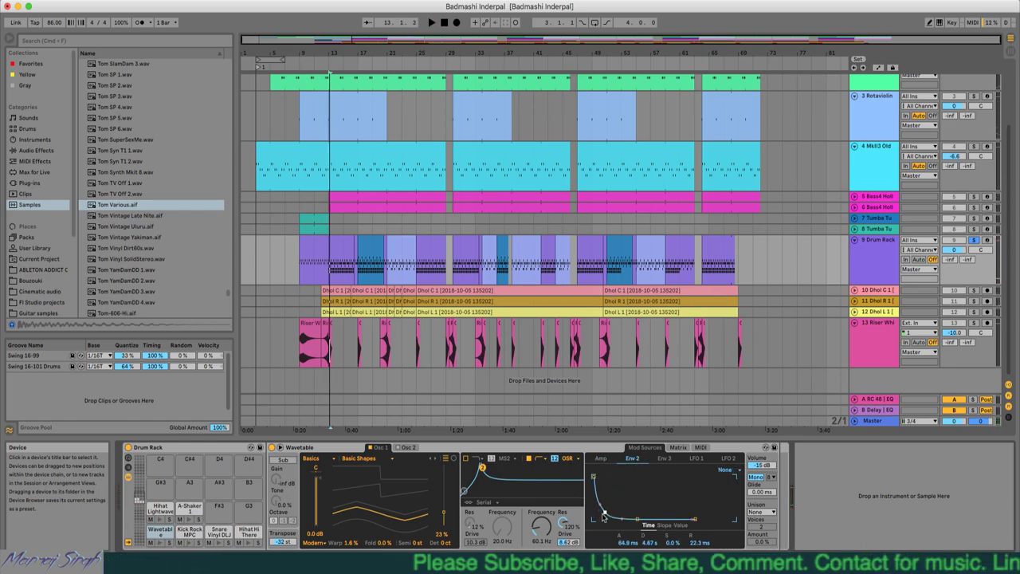
pyautogui.press('super+z')
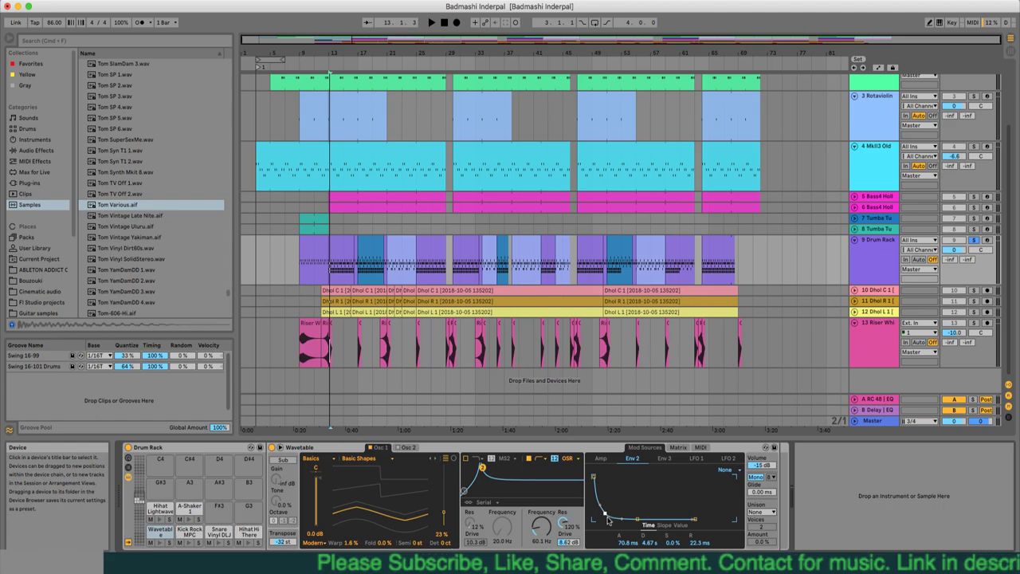
pyautogui.press('super+z')
# - Try an Env 2 attack of 446 ms and decay of 8.01 s during playback, and undo them
pyautogui.press('space')
pyautogui.press('space')
pyautogui.press('space')
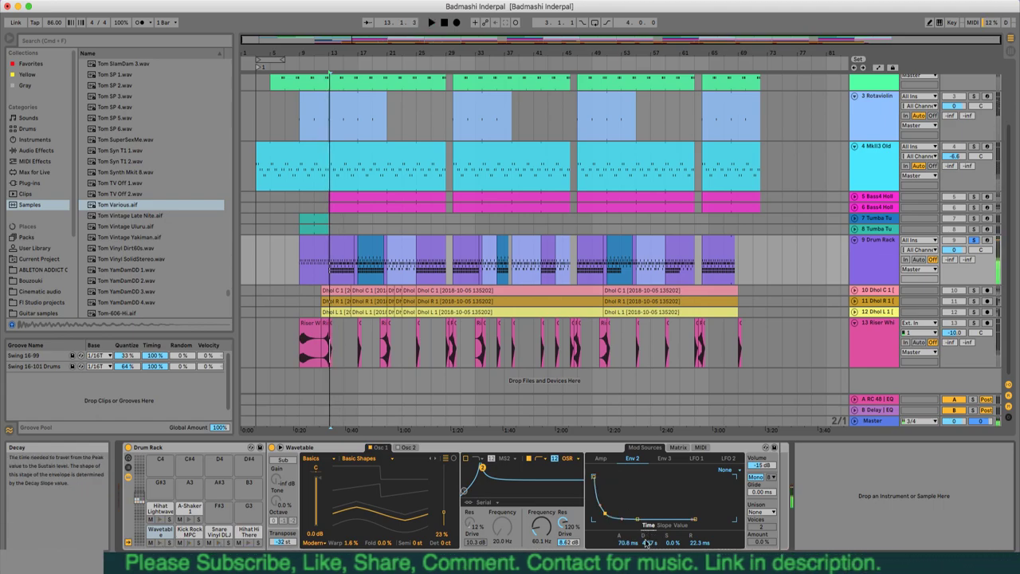
pyautogui.moveTo(649, 519); pyautogui.dragTo(604, 515)
pyautogui.press('space')
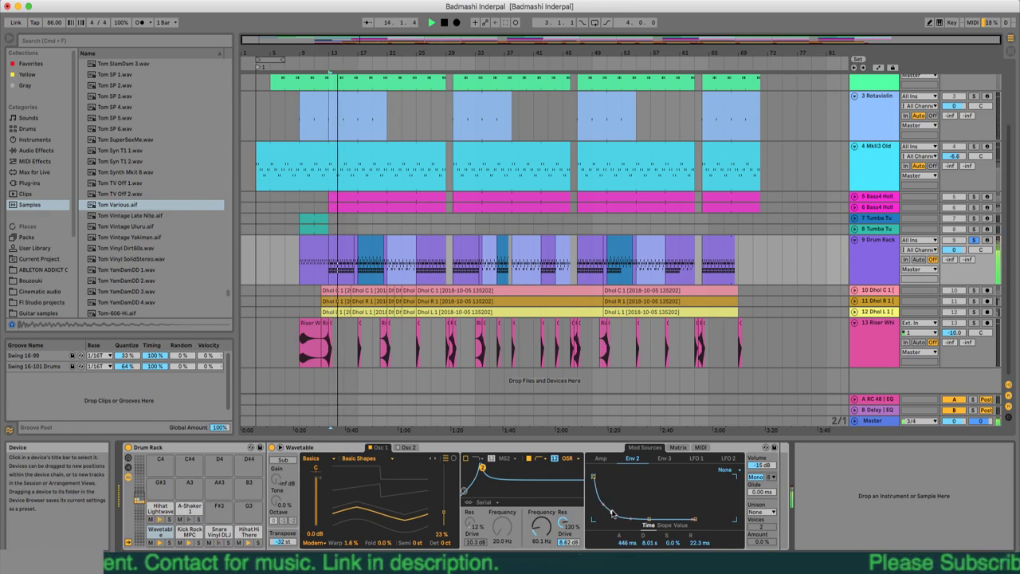
pyautogui.press('super+z')
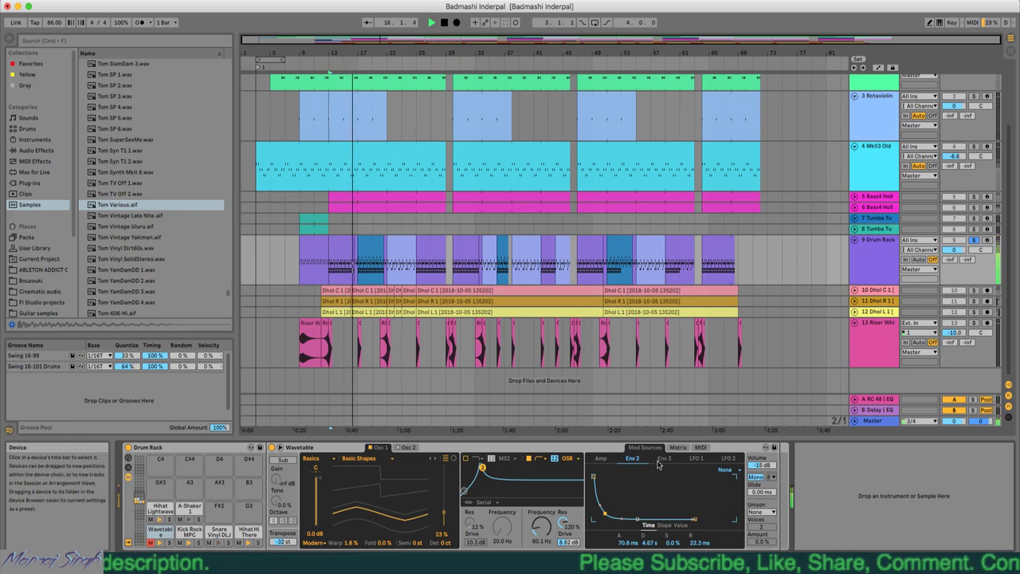
# - Undo back past the 37th Street track's deletion, and redo the track deletion and the following value change
pyautogui.press('super+z')
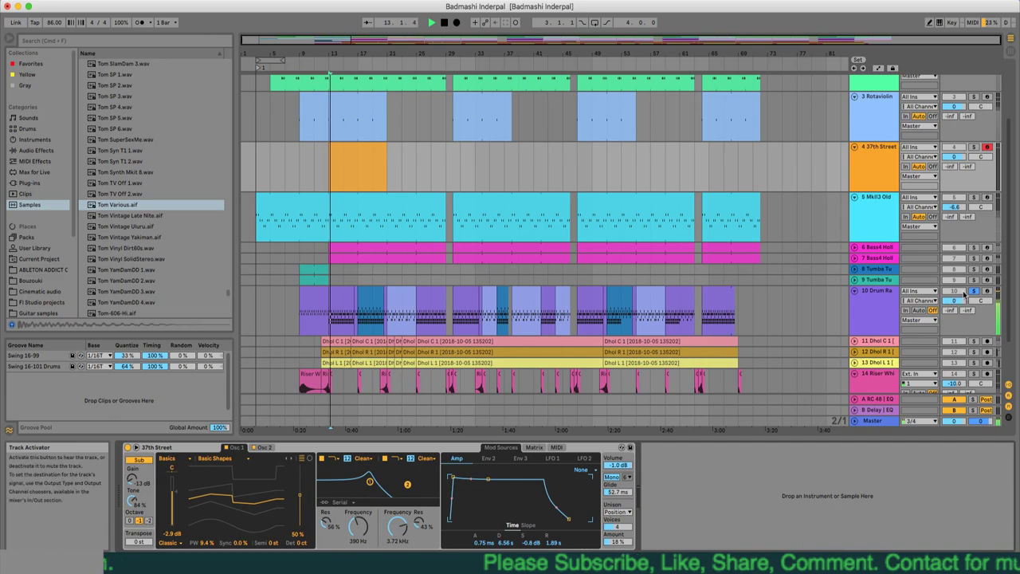
pyautogui.click(79, 4)
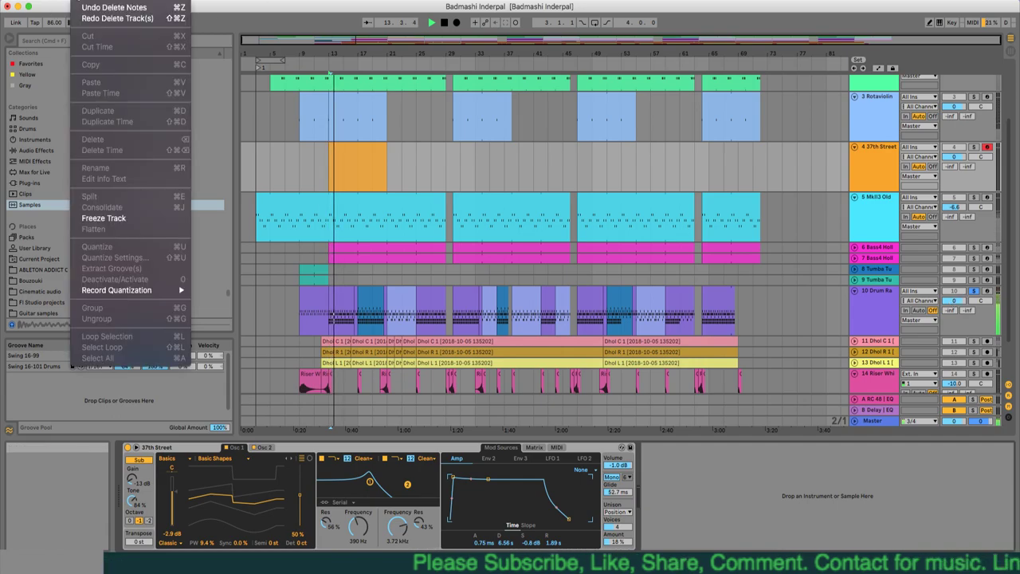
pyautogui.click(88, 17)
pyautogui.click(80, 4)
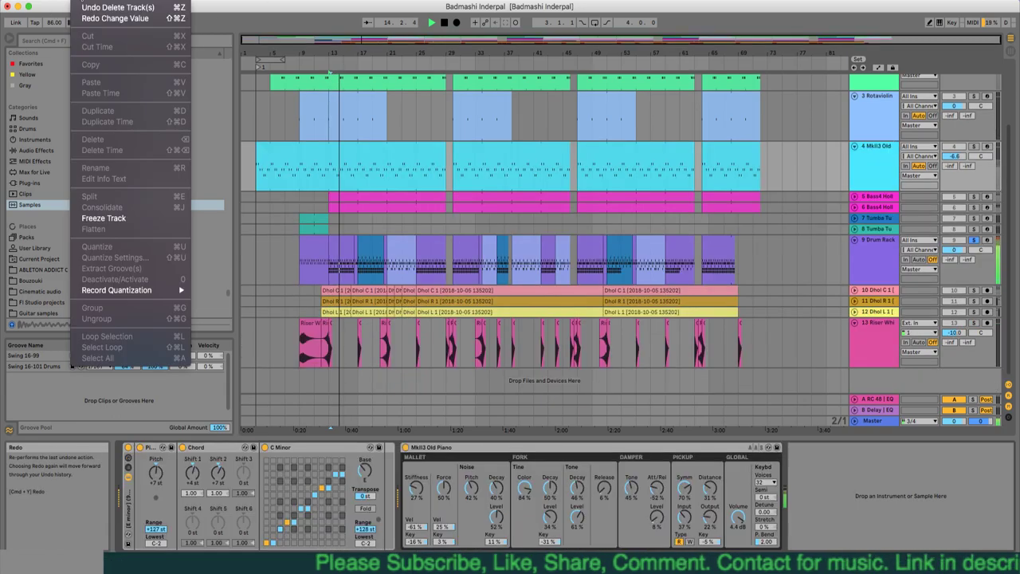
pyautogui.click(84, 17)
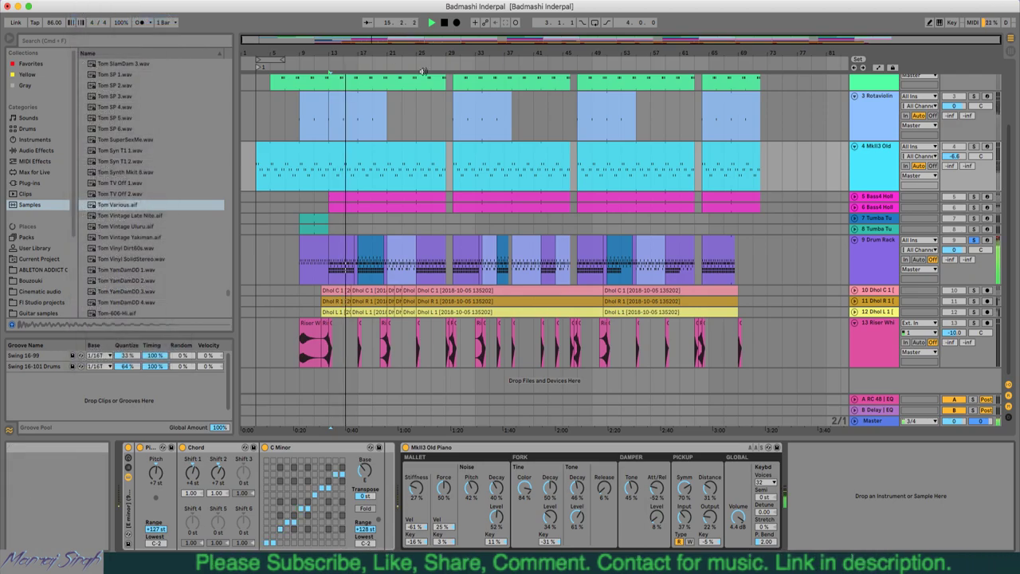
# - Show the Drum Rack track's devices again, unsolo it, play the full arrangement and return to the song's start
pyautogui.click(883, 267)
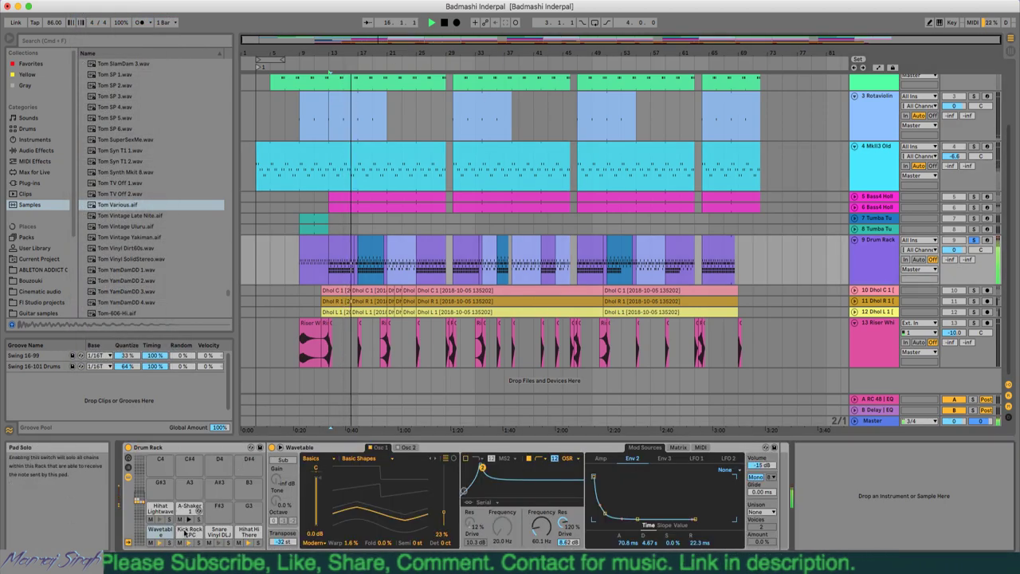
pyautogui.click(973, 241)
pyautogui.press('space')
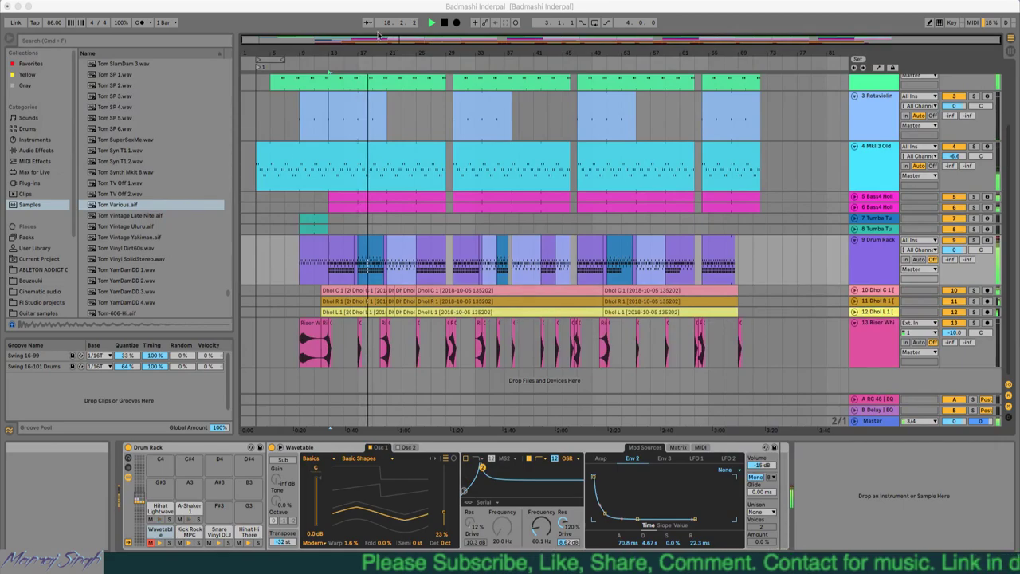
pyautogui.doubleClick(445, 22)
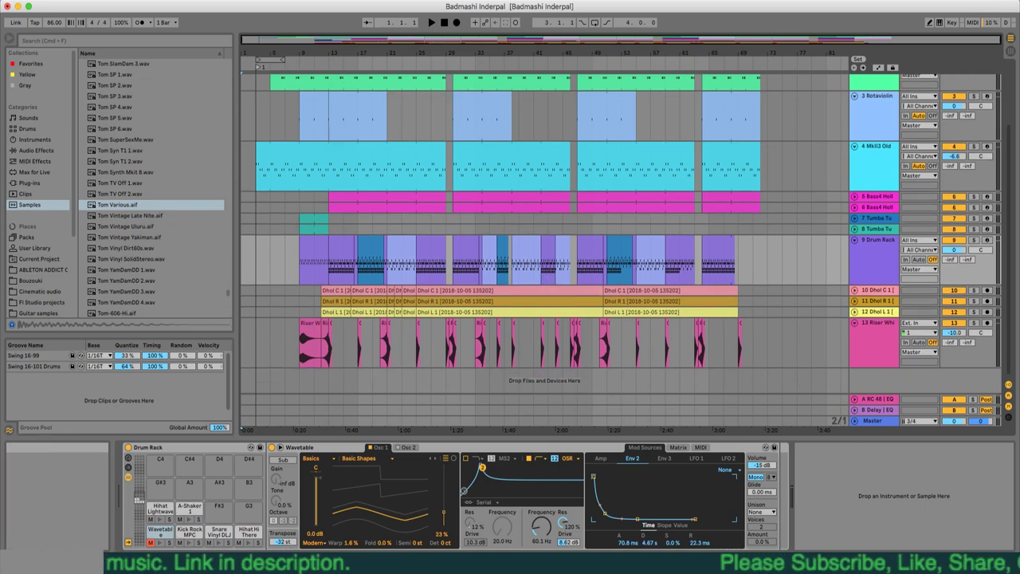
# - Hide the device view and open the loops folder that holds the STUDIO91 100 GB PUNJABI KIT
pyautogui.click(1010, 564)
pyautogui.scroll(-2, 35, 400)
pyautogui.click(35, 400)
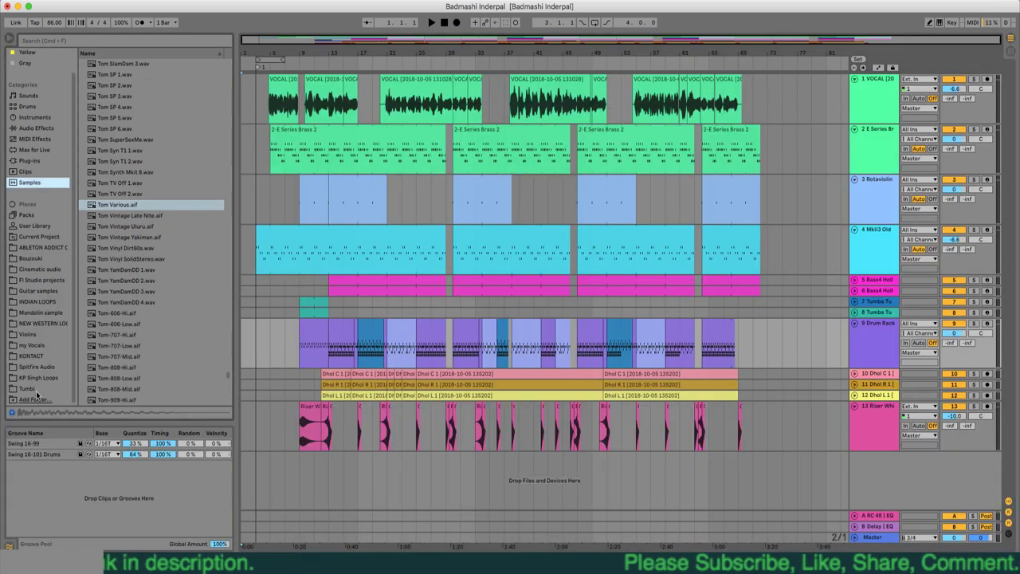
pyautogui.click(38, 378)
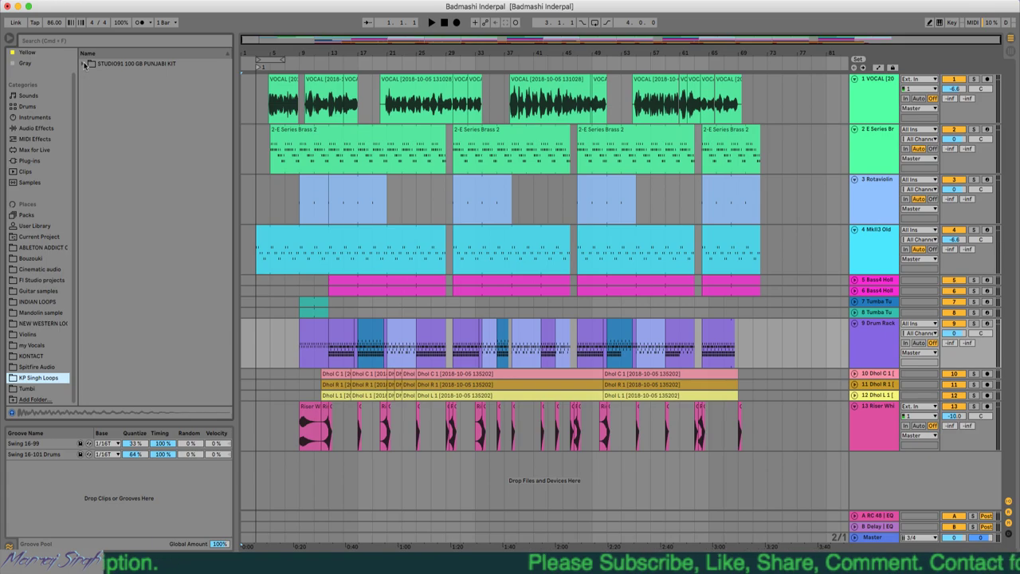
# - Look through the KONTACT, INDIAN LOOPS, Tumbi, Fl Studio projects, Bouzouki and Ableton Addict folders for fitting sounds
pyautogui.click(45, 334)
pyautogui.click(43, 356)
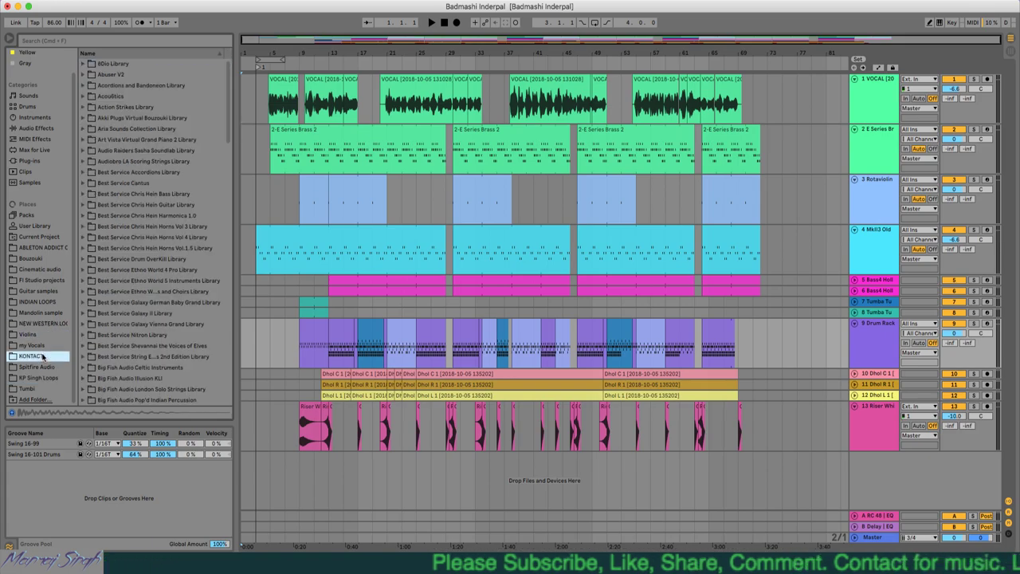
pyautogui.click(50, 302)
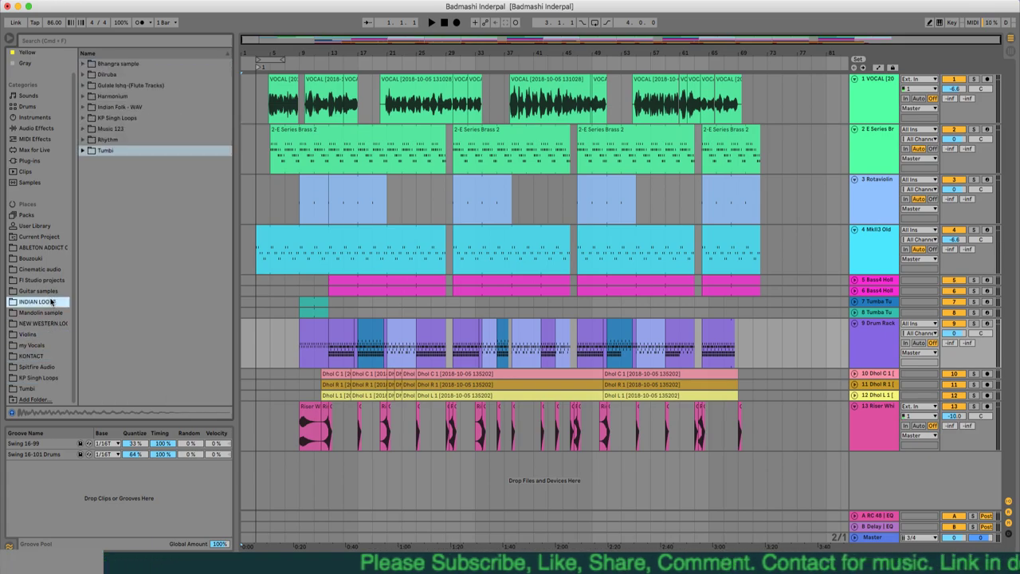
pyautogui.click(82, 152)
pyautogui.click(83, 152)
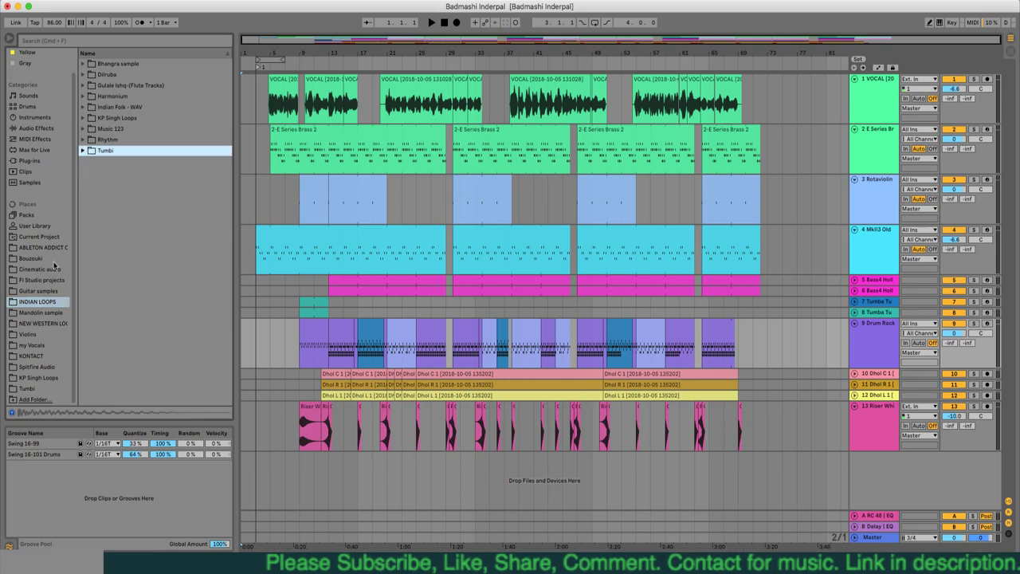
pyautogui.click(37, 388)
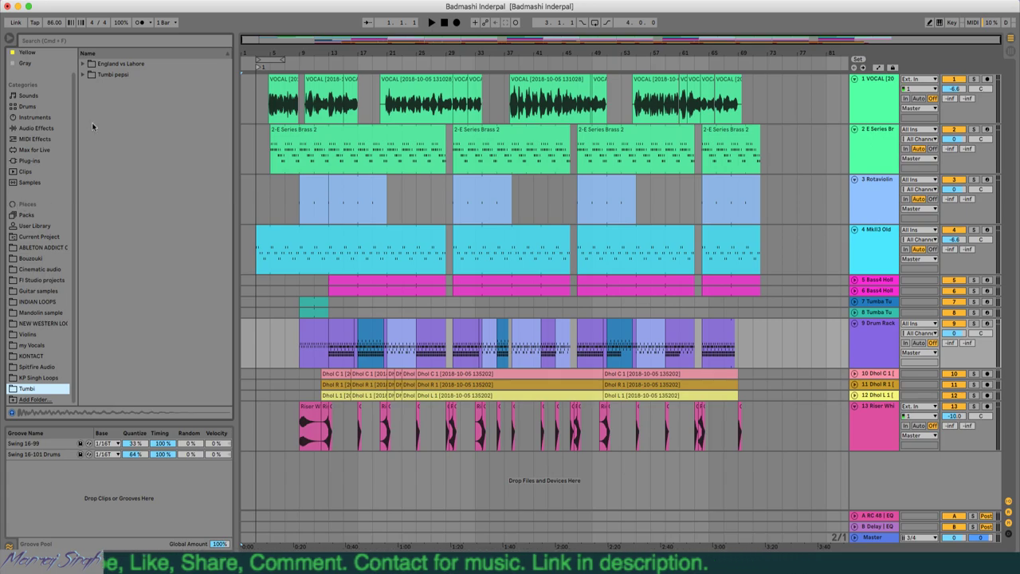
pyautogui.click(60, 270)
pyautogui.click(58, 278)
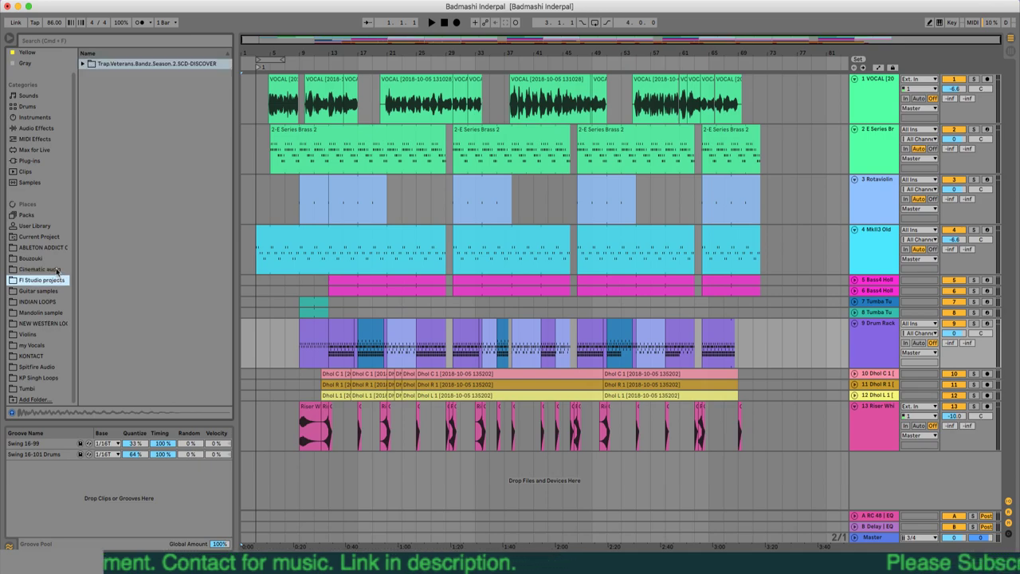
pyautogui.click(54, 258)
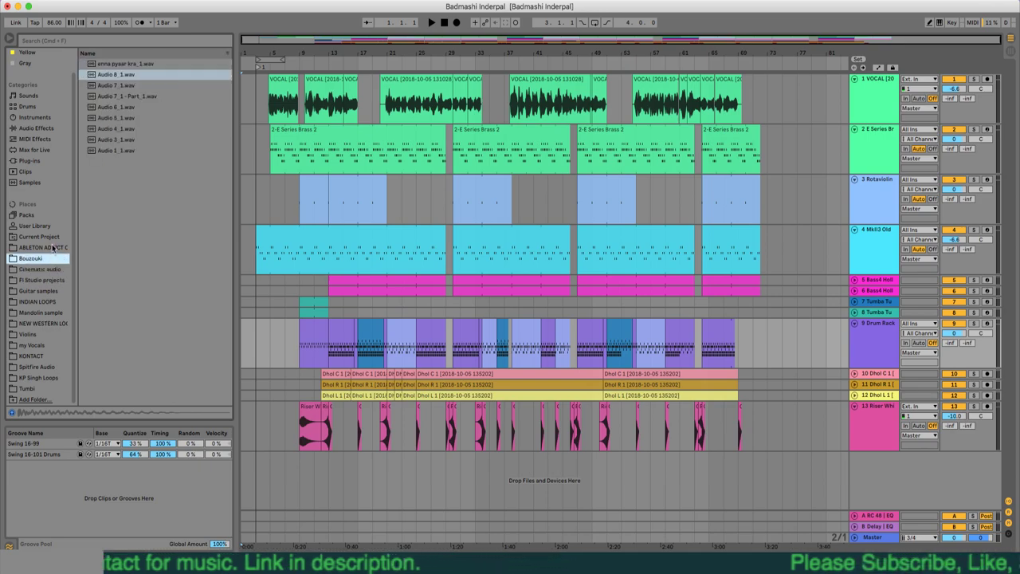
pyautogui.click(53, 248)
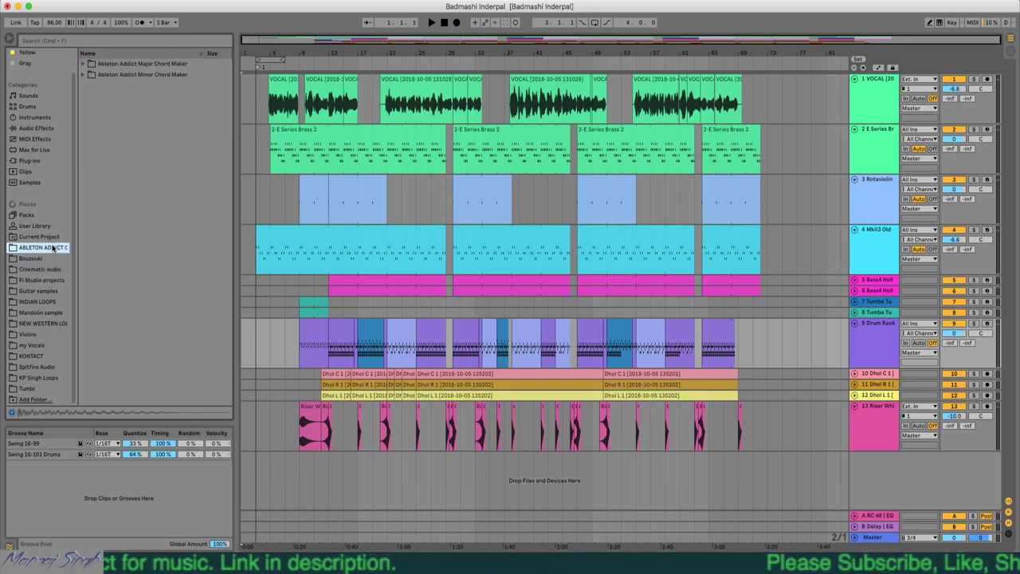
# - Open the Tumbi pepsi subfolder of the Tumbi place and preview "tumbi and tumba L.wav"
pyautogui.click(36, 389)
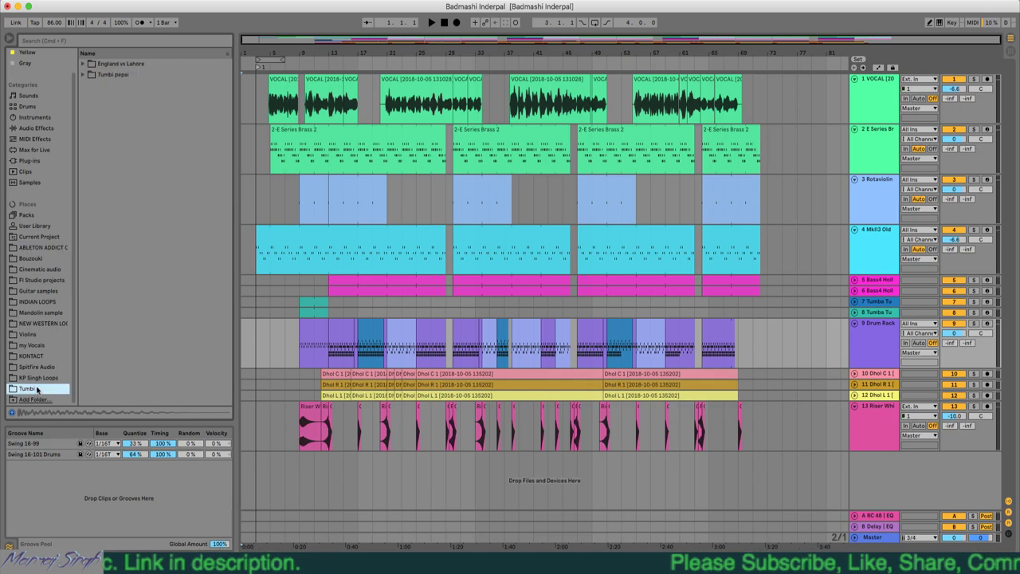
pyautogui.click(82, 64)
pyautogui.click(82, 64)
pyautogui.click(83, 75)
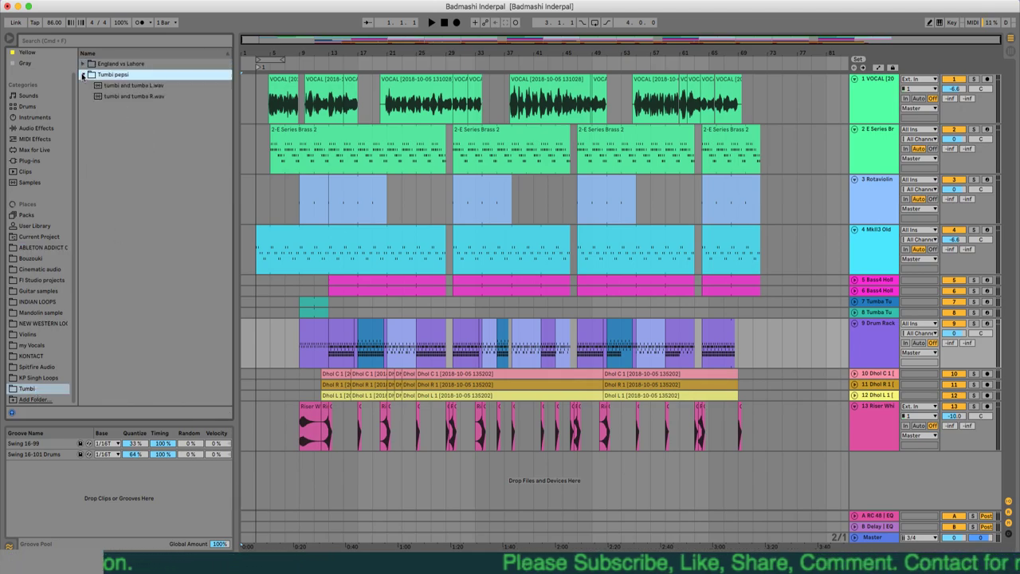
pyautogui.click(103, 85)
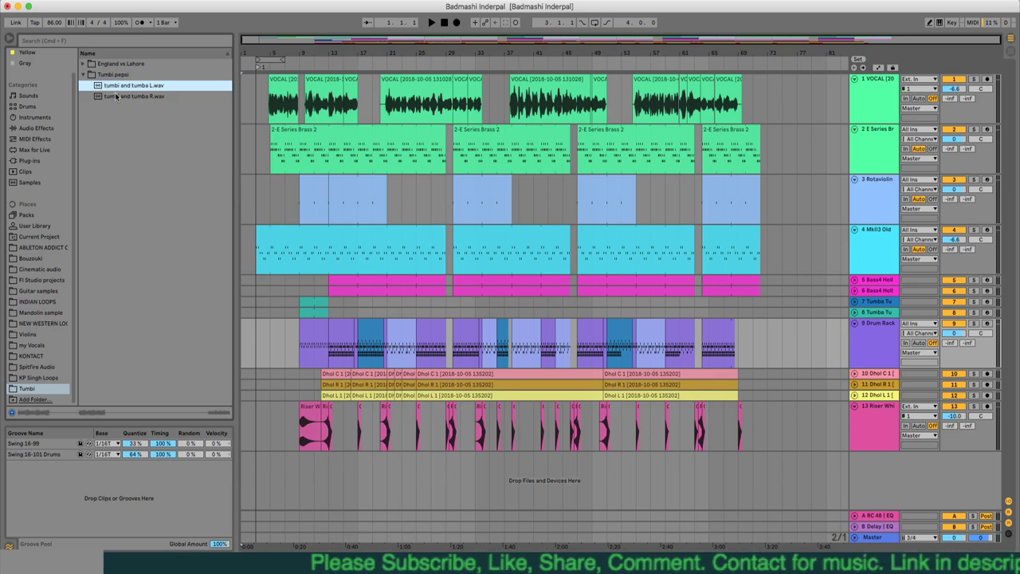
# - Check the Spitfire Audio and KONTACT folders, and expand the Music 123 folder inside INDIAN LOOPS
pyautogui.click(51, 368)
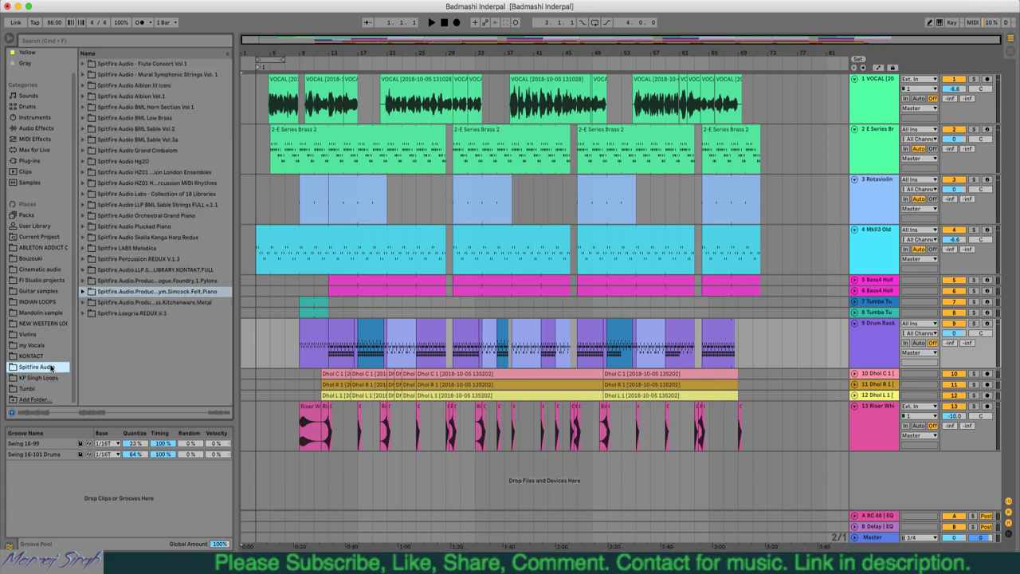
pyautogui.click(49, 357)
pyautogui.click(50, 304)
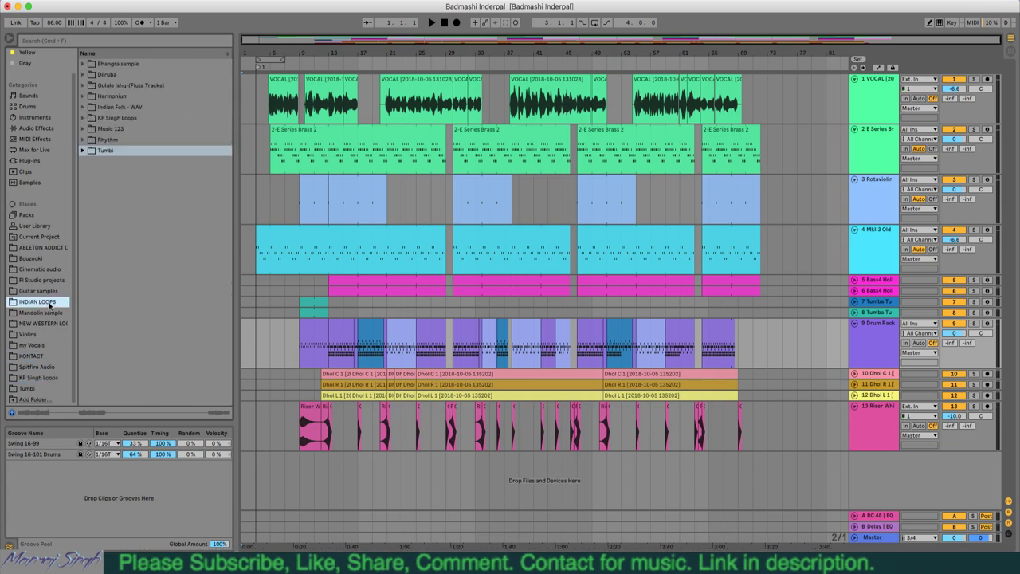
pyautogui.click(84, 149)
pyautogui.click(85, 150)
pyautogui.click(83, 140)
pyautogui.click(83, 129)
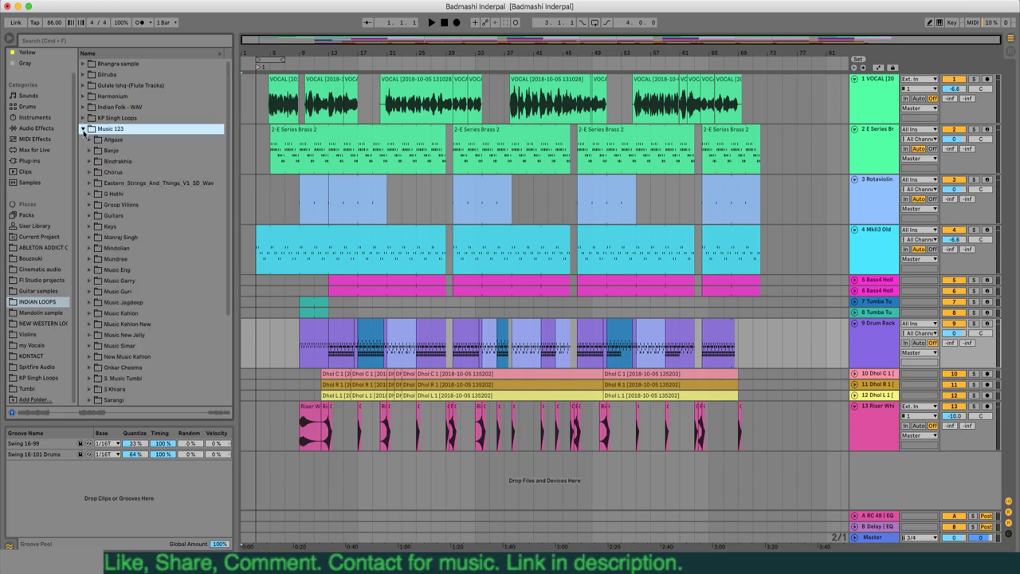
# - Open the Tumbi New folder in Music 123 and preview the 1B Bharvi Tumbi 168 2 and 3B ShivRangani Tumbi 160 loops
pyautogui.click(90, 357)
pyautogui.click(106, 367)
pyautogui.click(90, 356)
pyautogui.click(89, 366)
pyautogui.click(102, 378)
pyautogui.click(107, 388)
pyautogui.scroll(-5, 109, 388)
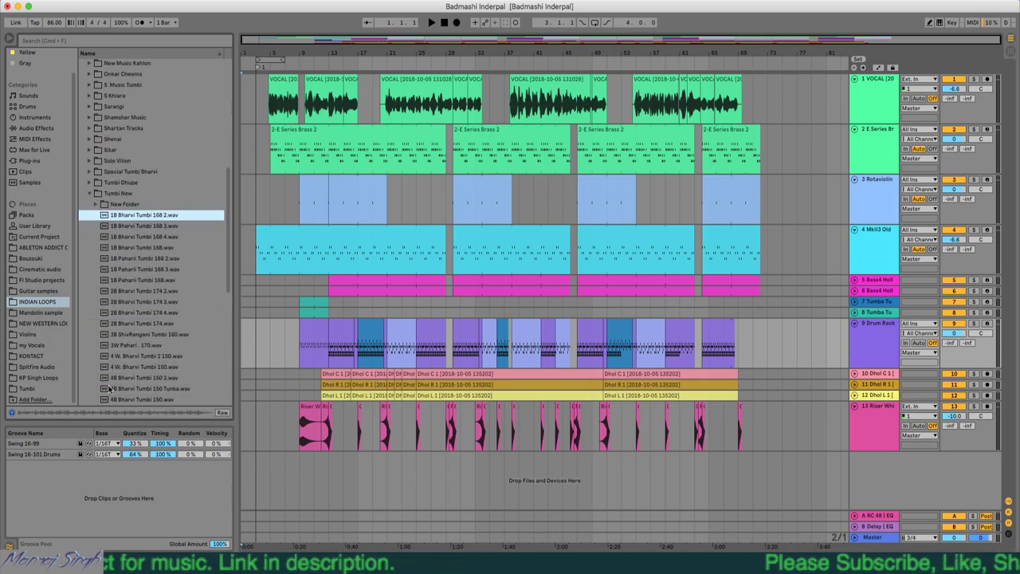
pyautogui.click(112, 334)
pyautogui.scroll(-3, 113, 335)
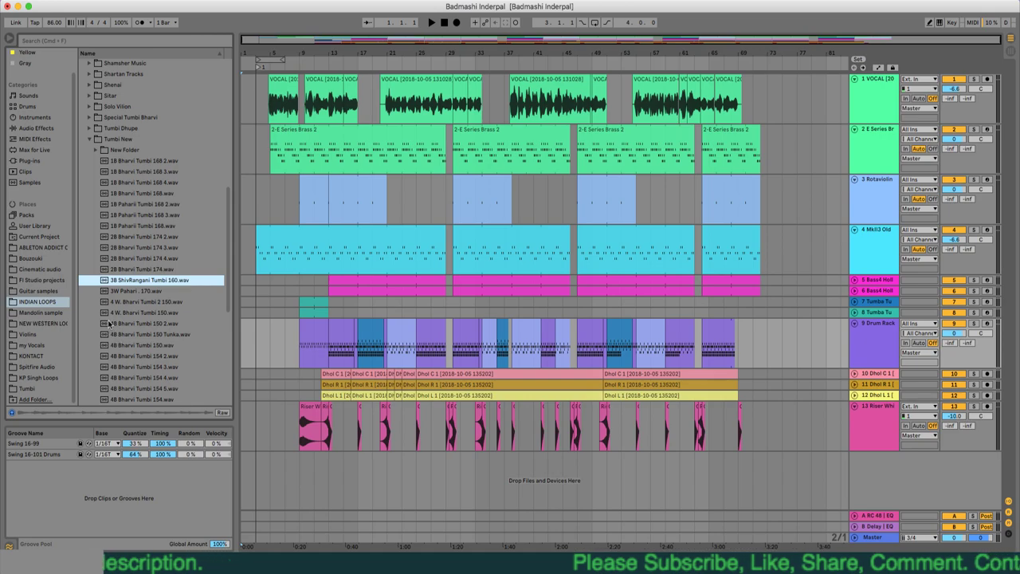
# - Preview the 4B Sarang Tumbi 170 3 and 140 loops and the 4B ShivRangani Tumbi 164 loops
pyautogui.scroll(-10, 137, 303)
pyautogui.click(137, 313)
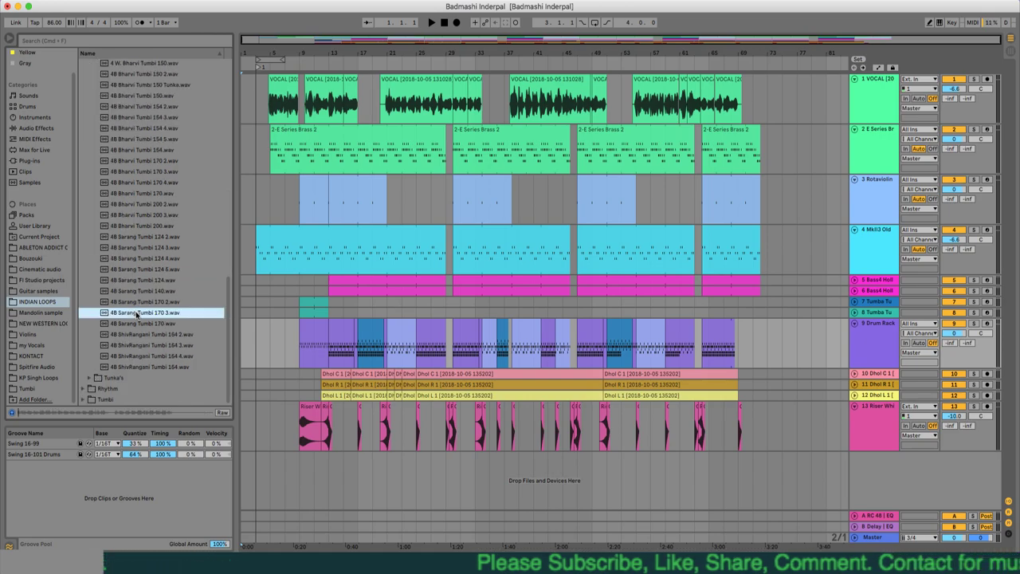
pyautogui.click(147, 291)
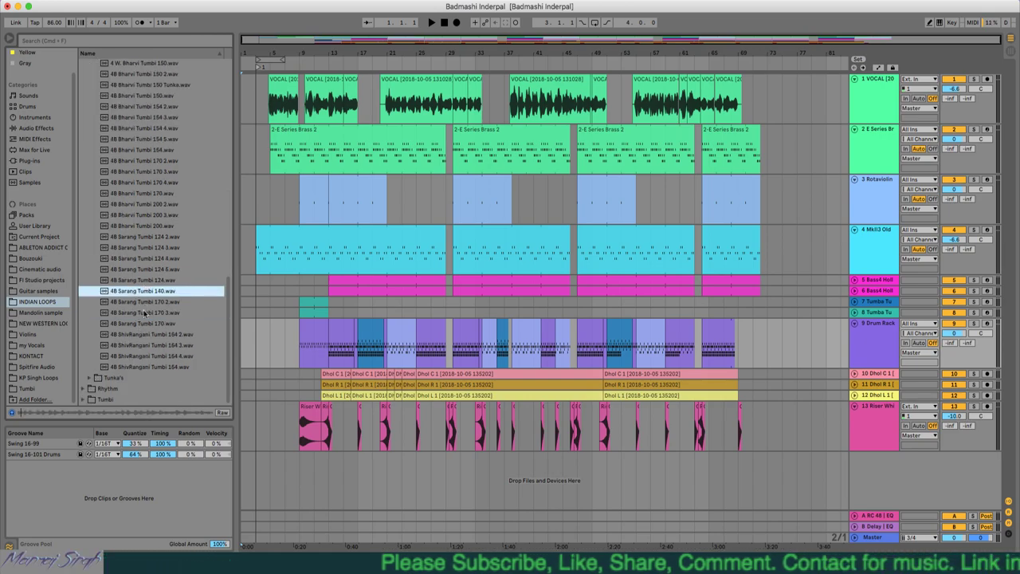
pyautogui.click(147, 335)
pyautogui.click(149, 346)
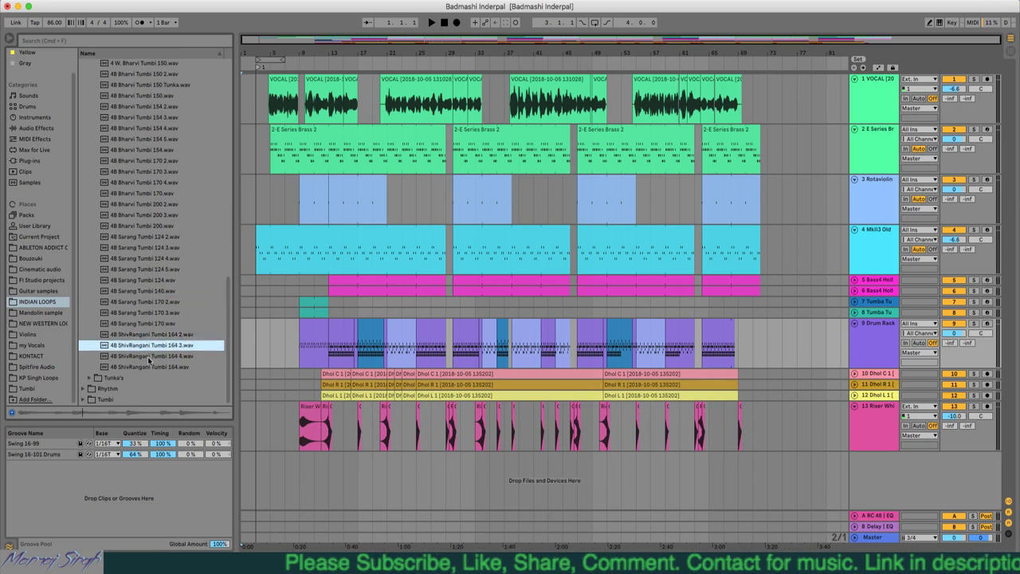
pyautogui.click(150, 356)
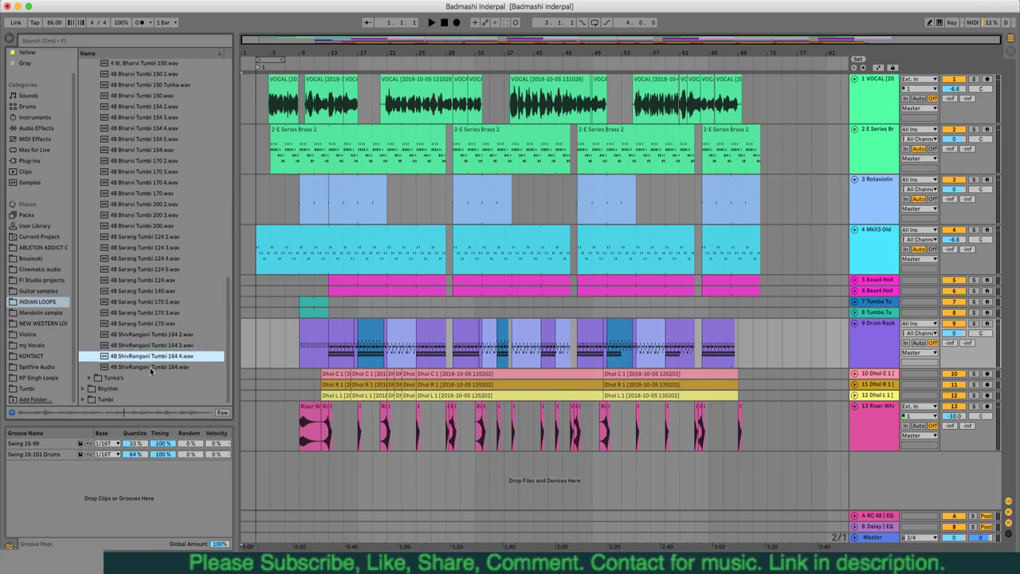
pyautogui.click(150, 367)
# - Preview Flute Tunka.wav in the Tunka's folder and collapse that folder again
pyautogui.click(90, 377)
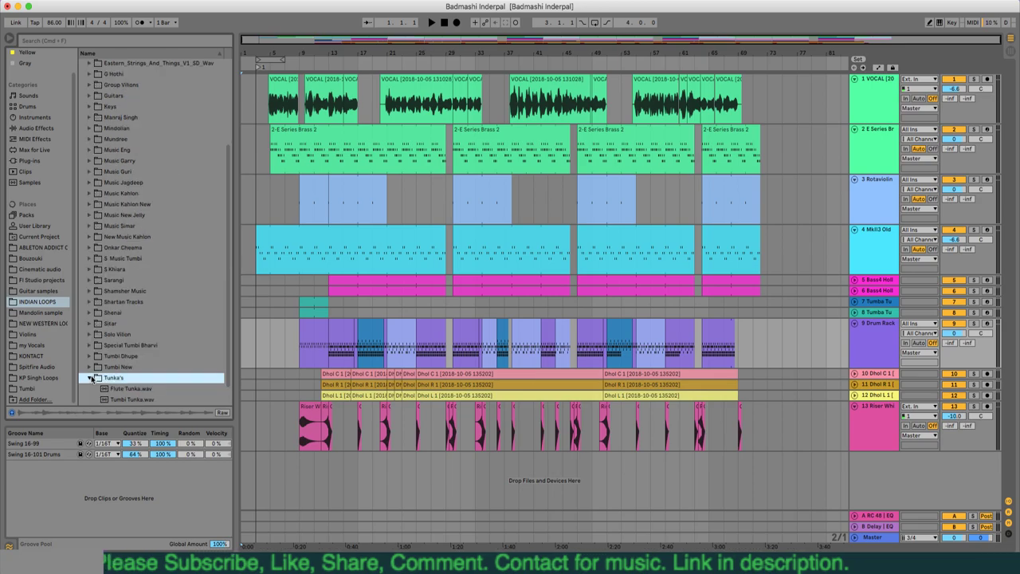
pyautogui.click(123, 389)
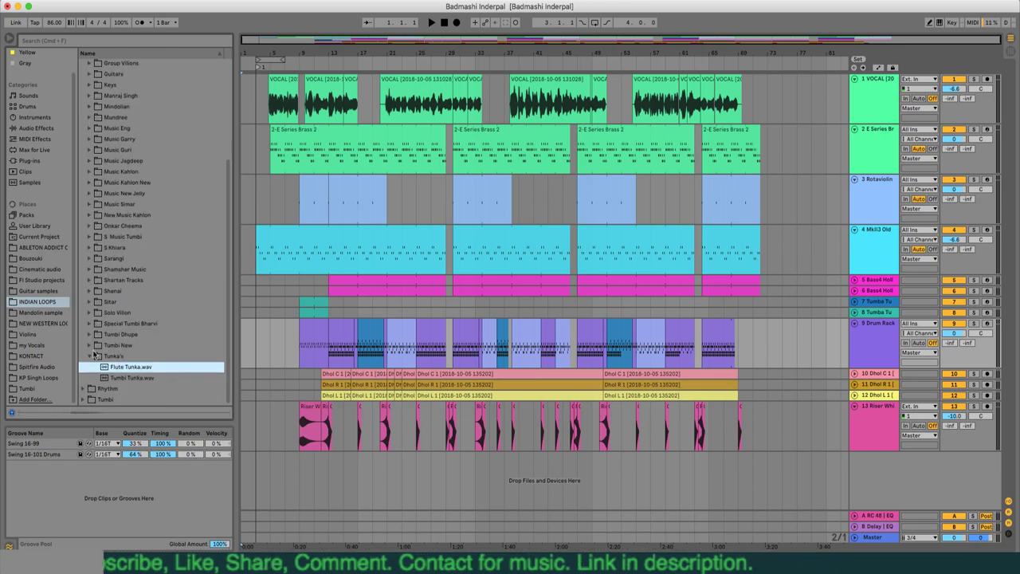
pyautogui.click(93, 355)
# - Play briefly from bar 3 and insert a new MIDI track below the MkII3 Old track
pyautogui.click(258, 251)
pyautogui.press('space')
pyautogui.press('space')
pyautogui.rightClick(882, 248)
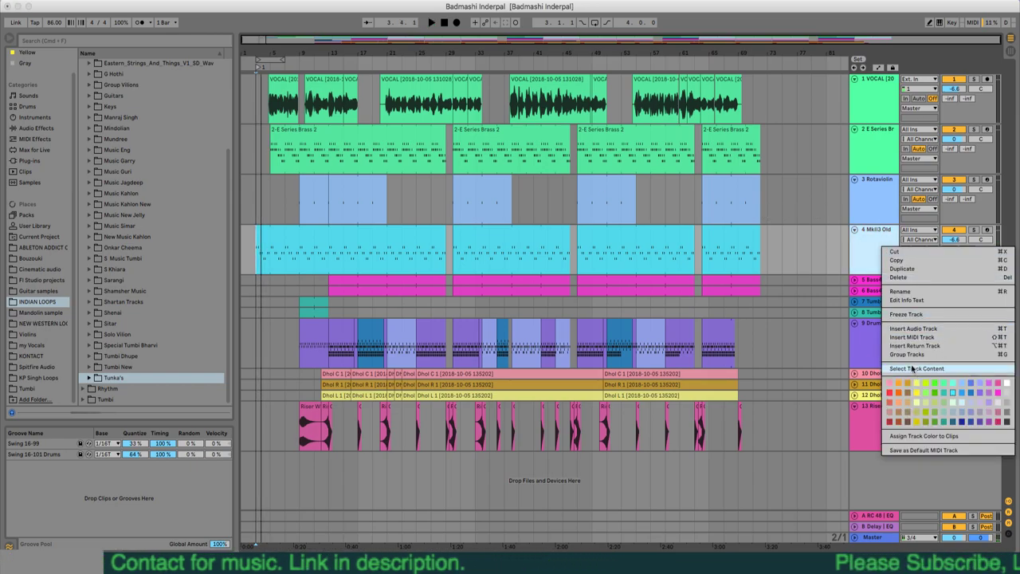
pyautogui.click(922, 338)
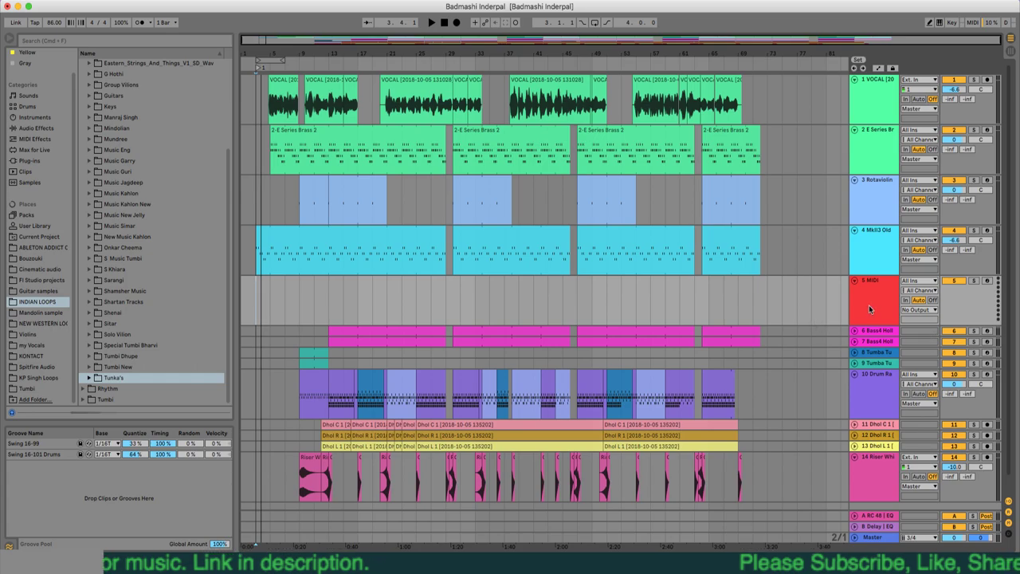
pyautogui.click(885, 311)
# - Load the UJAM VG-SILK Audio Unit instrument onto the new MIDI track
pyautogui.click(27, 162)
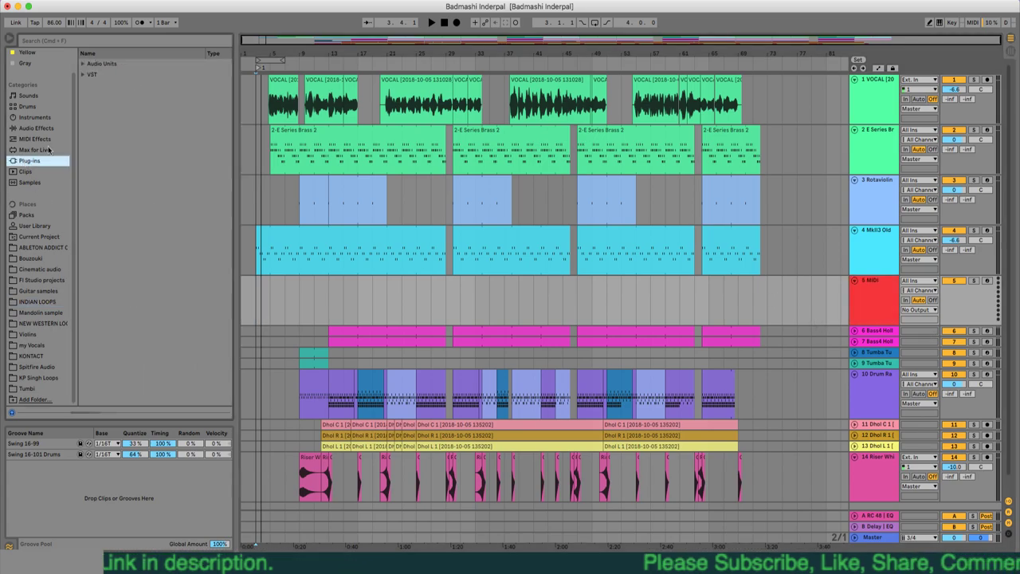
pyautogui.click(82, 64)
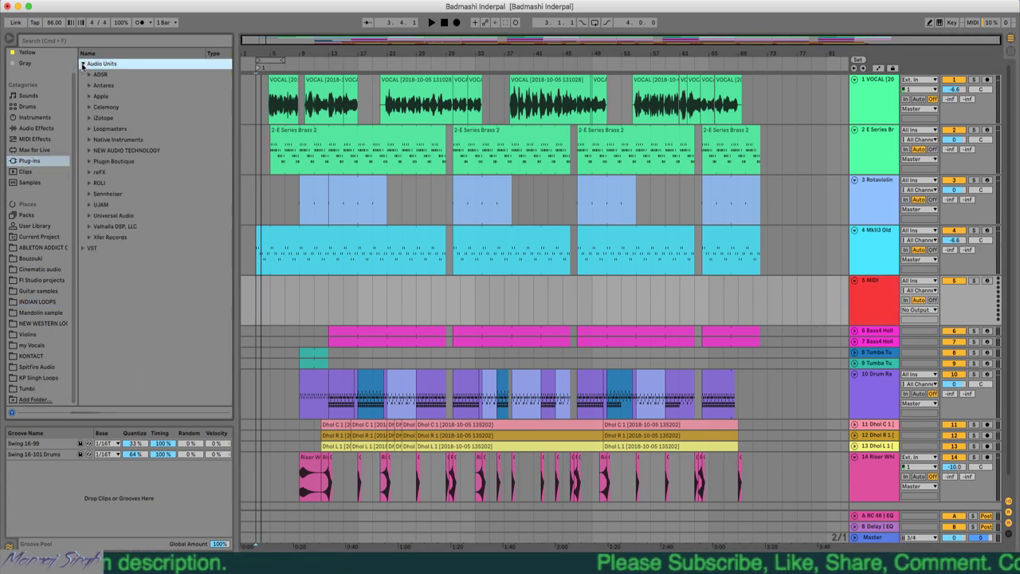
pyautogui.click(89, 204)
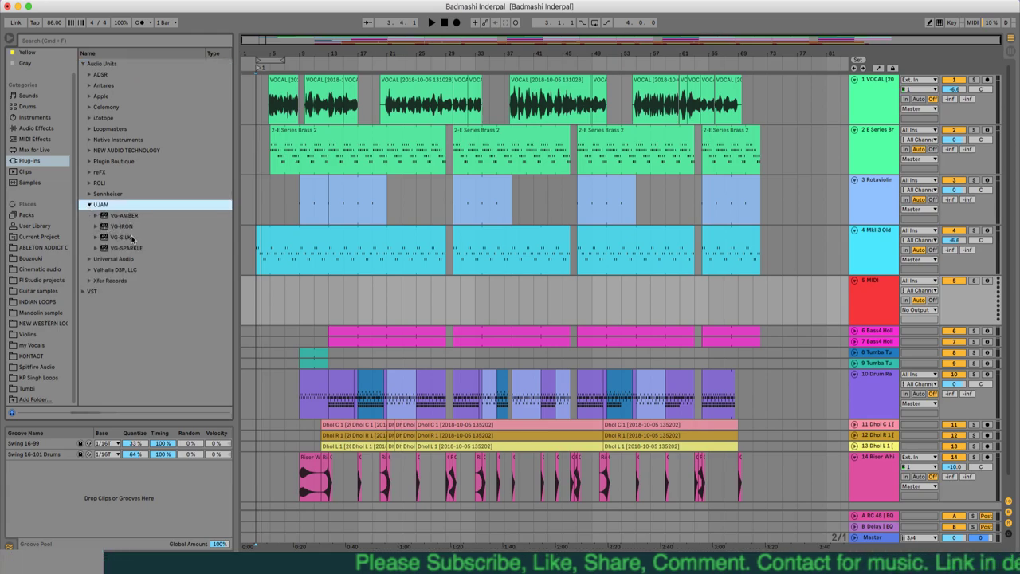
pyautogui.click(127, 227)
pyautogui.click(124, 237)
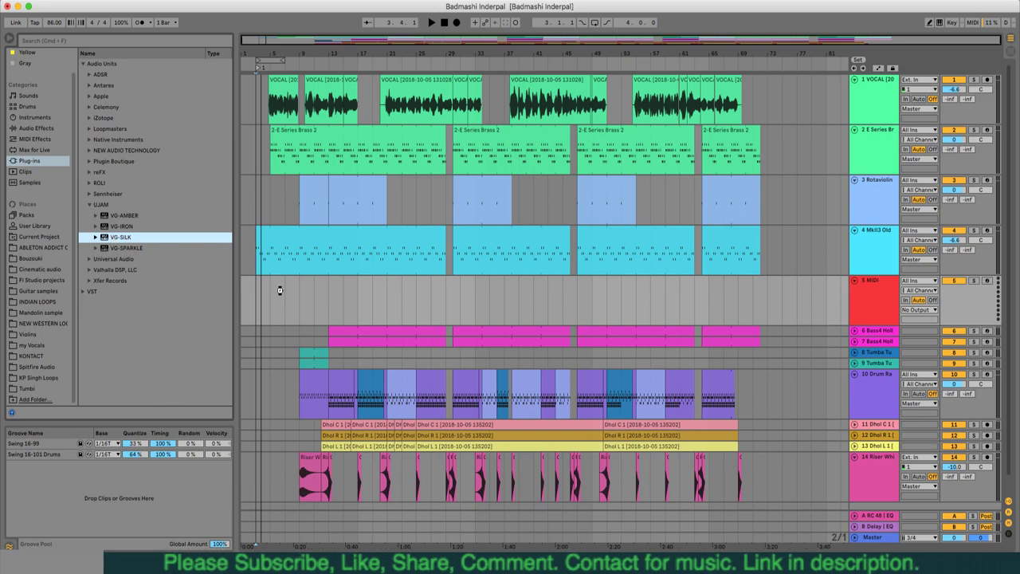
pyautogui.moveTo(279, 289); pyautogui.dragTo(280, 288)
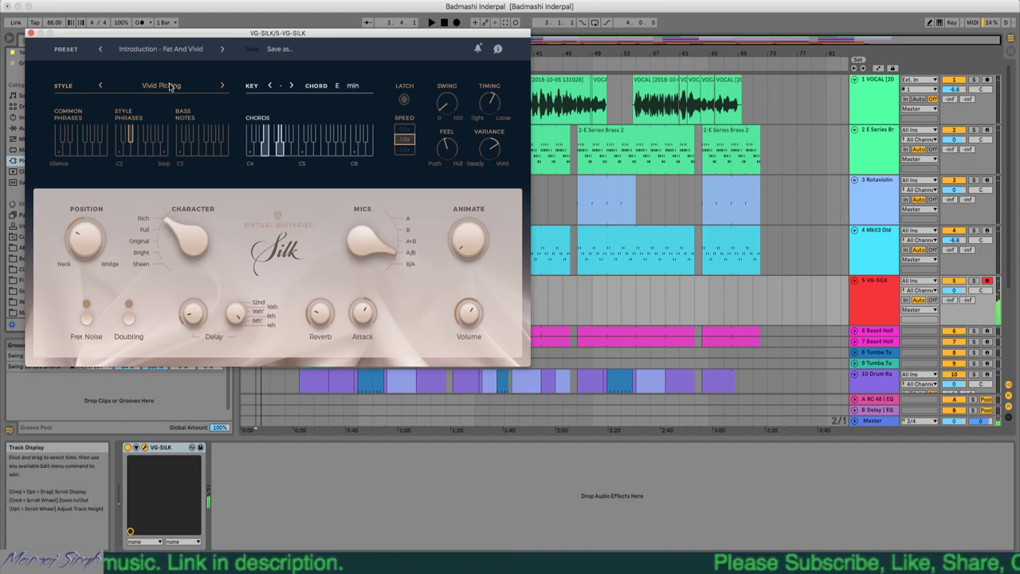
# - Move the VG-SILK window clear of the browser and select the preset "Introduction - Iron Zion Nylon"
pyautogui.moveTo(304, 40); pyautogui.dragTo(597, 159)
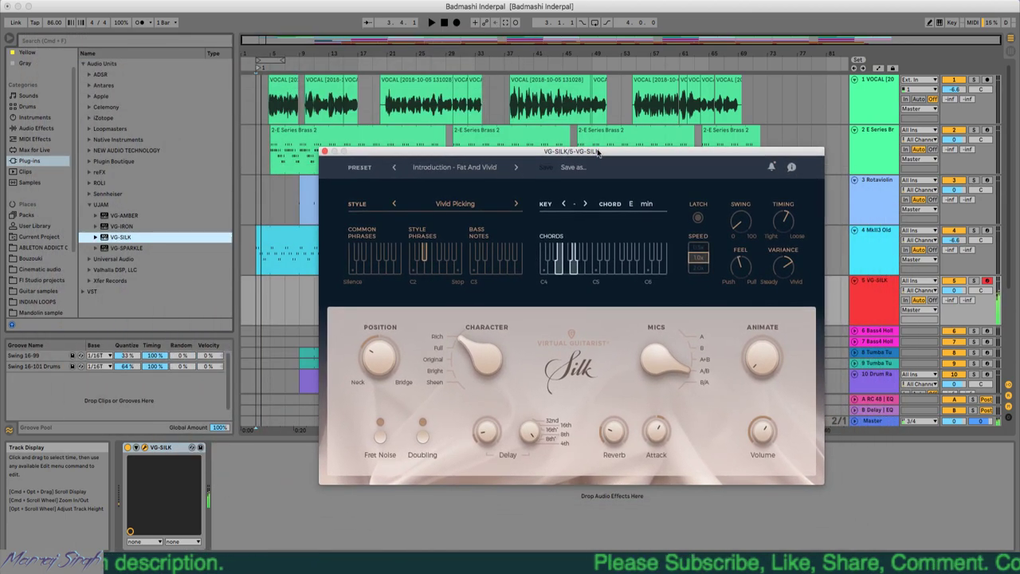
pyautogui.click(517, 169)
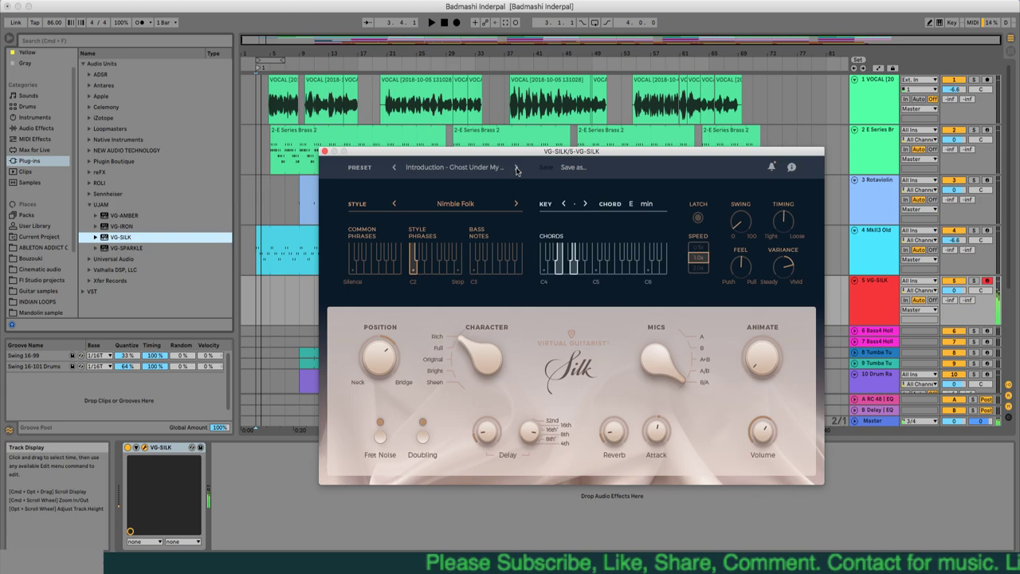
pyautogui.click(517, 169)
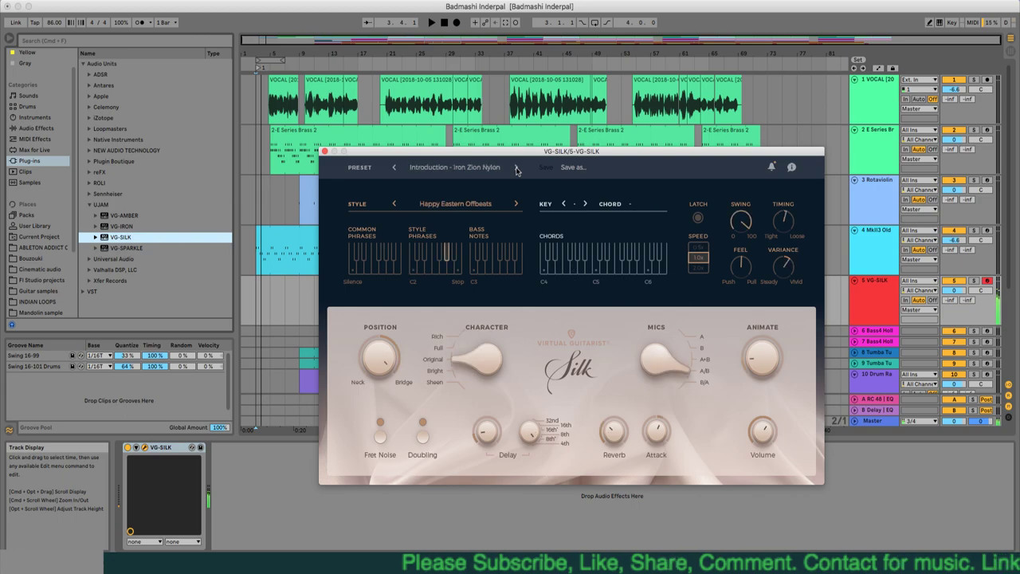
# - Audition several style phrases of Happy Eastern Offbeats and one of the highest common phrases in VG-SILK
pyautogui.click(431, 269)
pyautogui.click(421, 271)
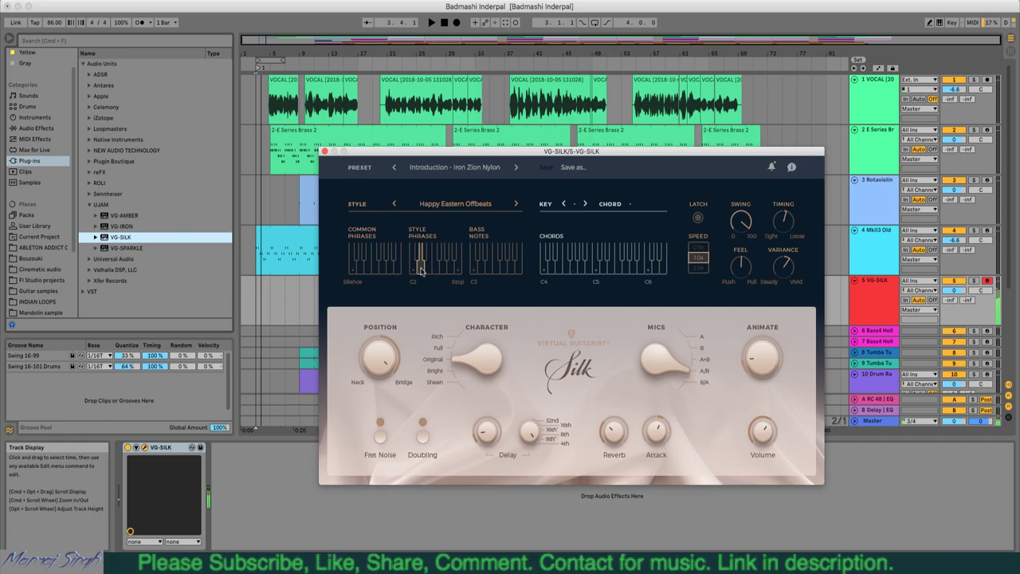
pyautogui.click(447, 268)
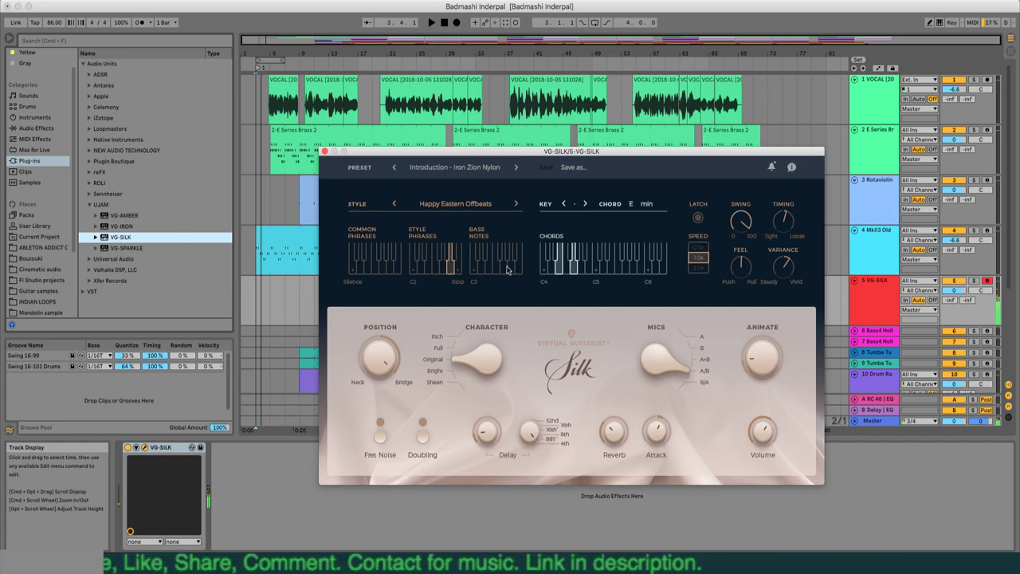
pyautogui.click(419, 272)
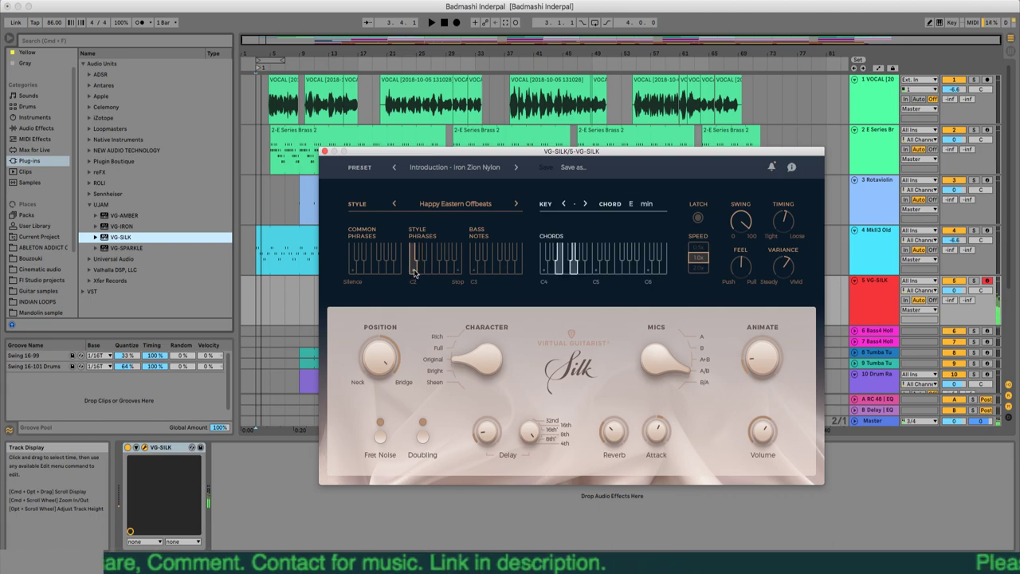
pyautogui.click(396, 271)
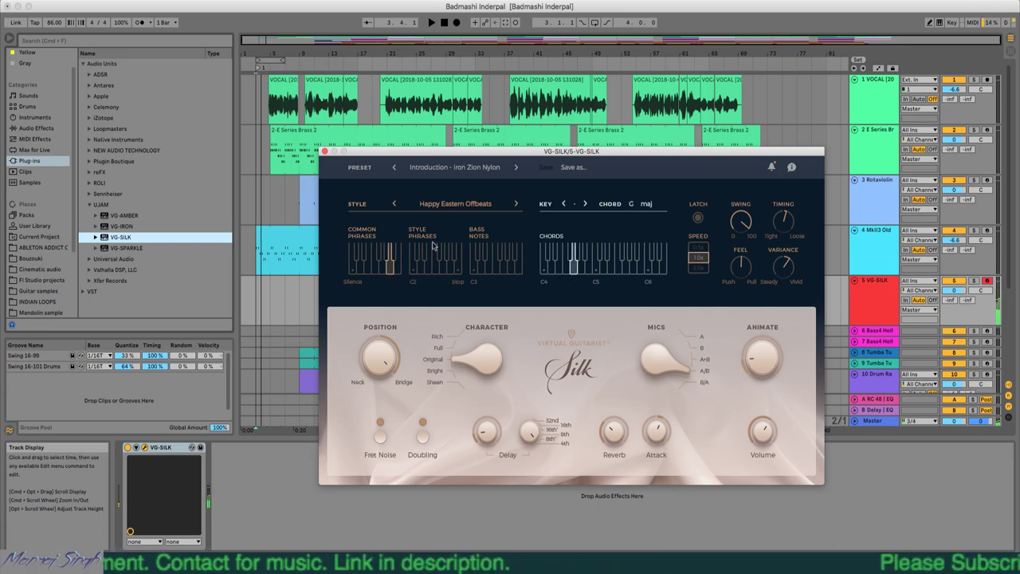
# - Choose the VG-SILK preset "Introduction - Shiny Rhythm", raise its Swing slightly and audition it against the song
pyautogui.click(516, 168)
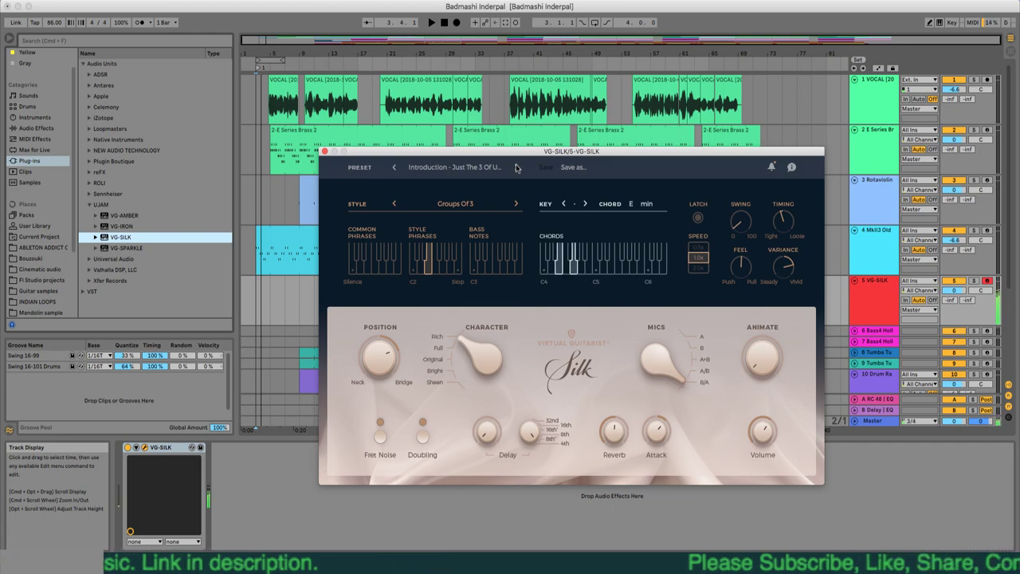
pyautogui.click(515, 167)
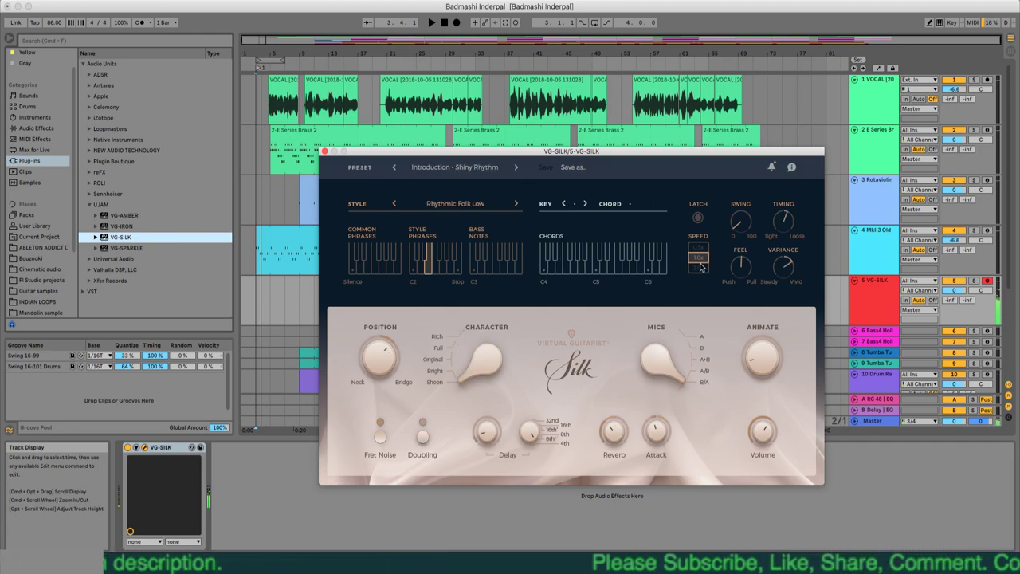
pyautogui.moveTo(739, 228); pyautogui.dragTo(732, 152)
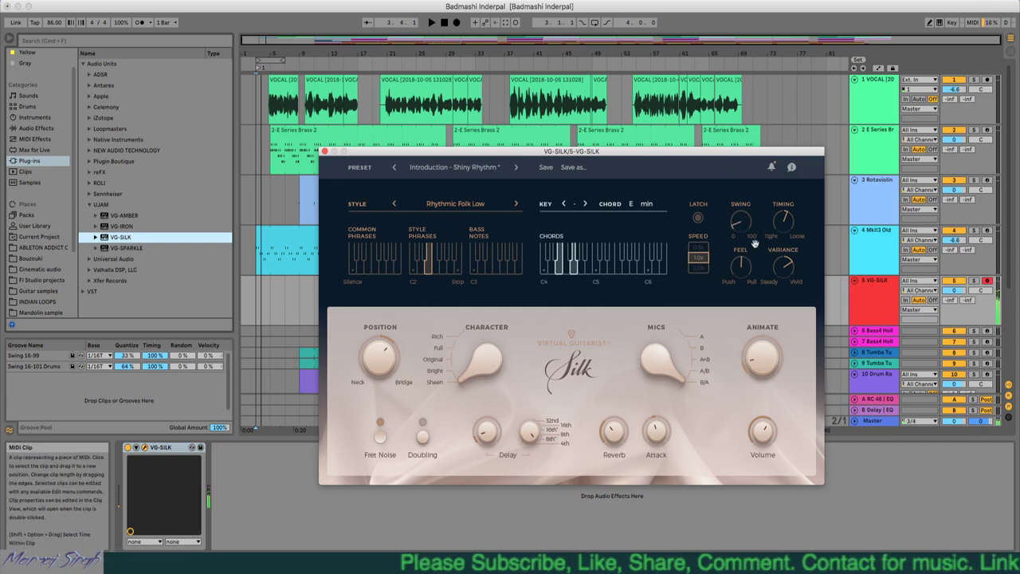
pyautogui.click(431, 22)
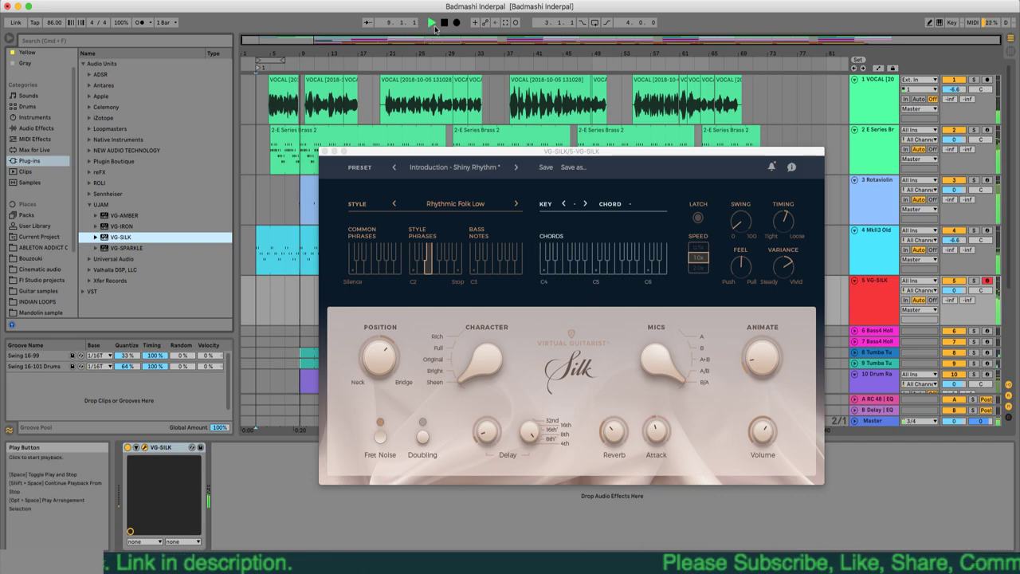
pyautogui.click(444, 23)
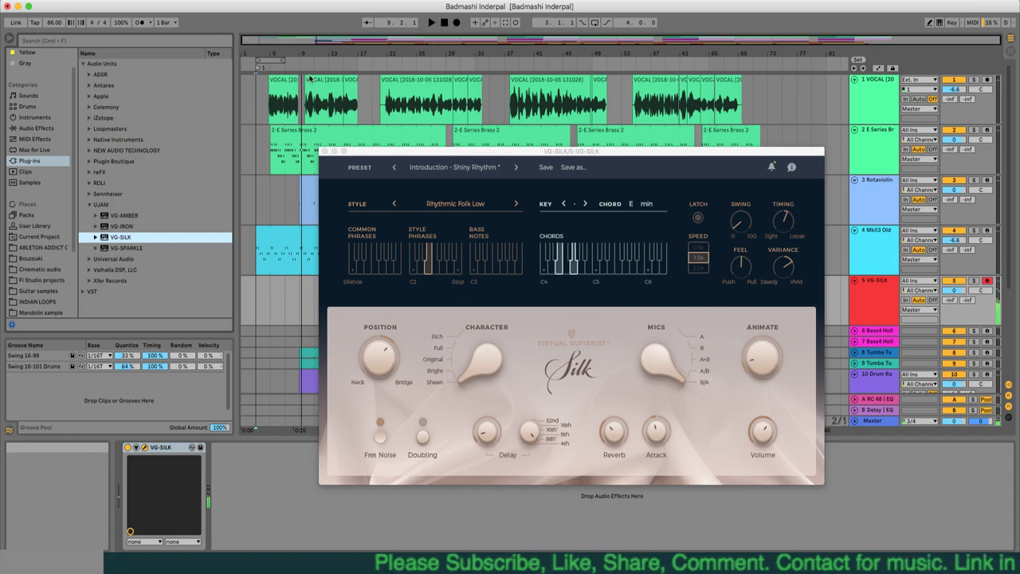
# - Close the VG-SILK window and insert an empty four-bar MIDI clip on its track from bar 9 to bar 13
pyautogui.click(325, 151)
pyautogui.scroll(-3, 300, 299)
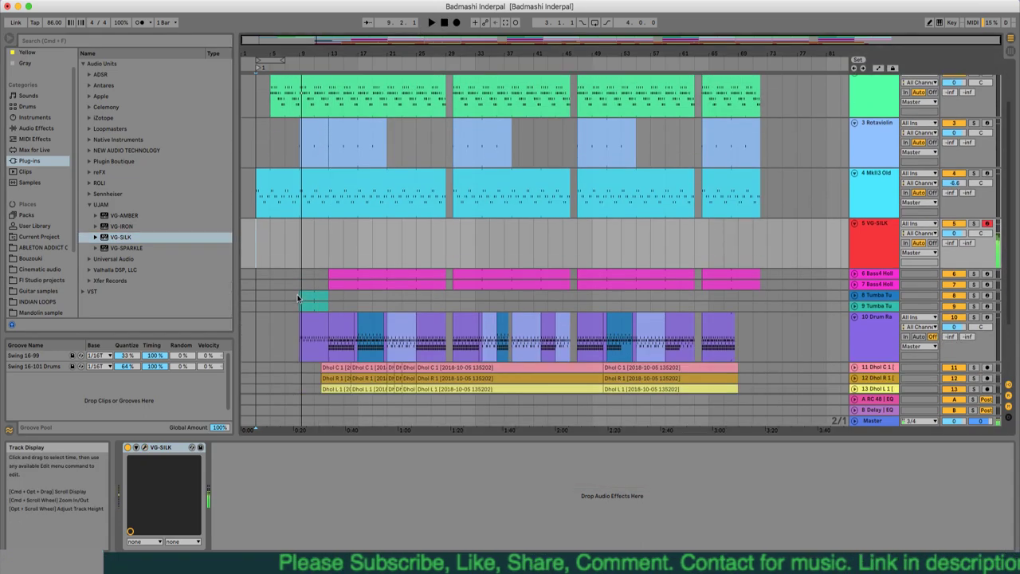
pyautogui.click(300, 246)
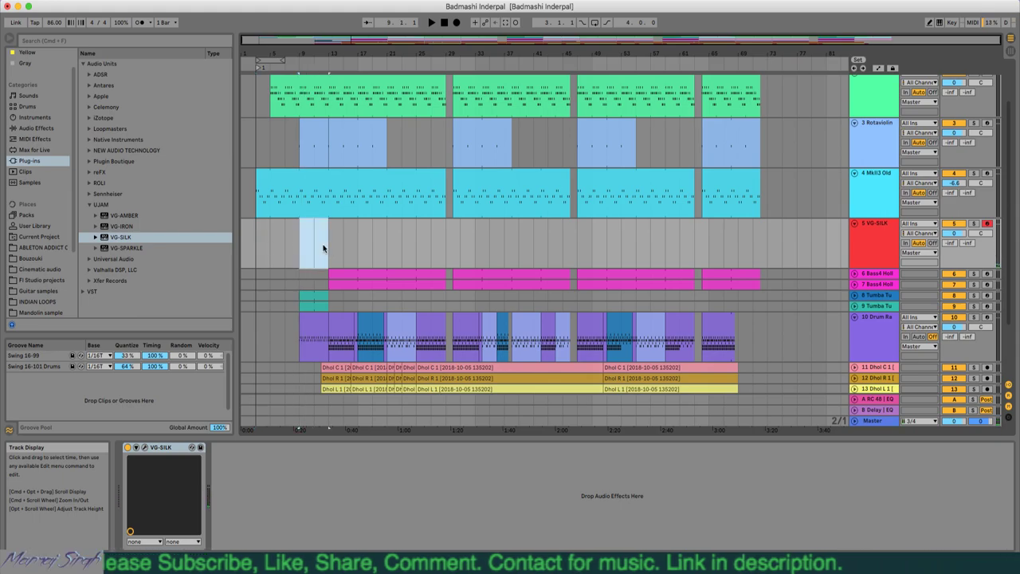
pyautogui.click(328, 243)
pyautogui.click(299, 244)
pyautogui.rightClick(326, 248)
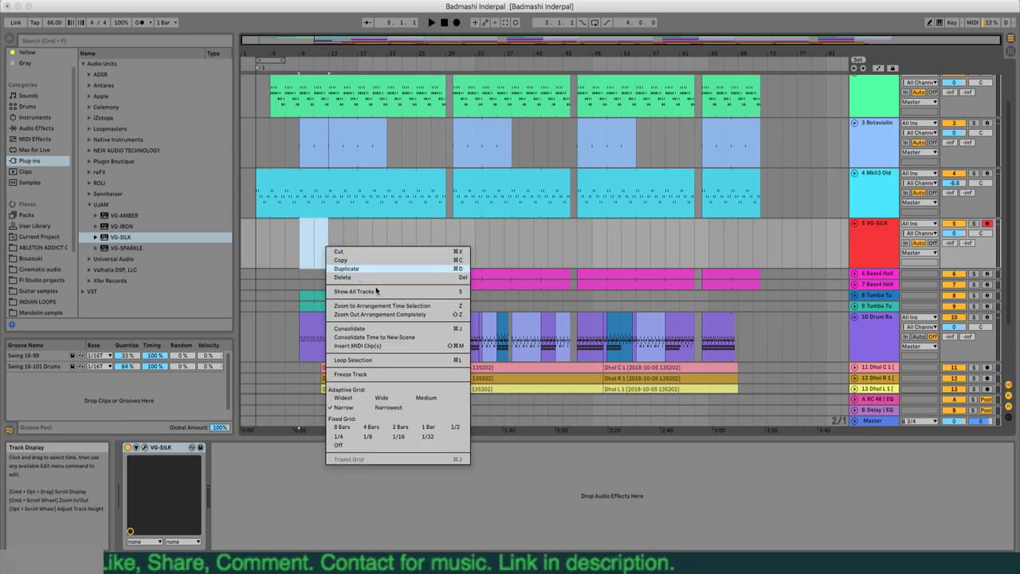
pyautogui.click(388, 346)
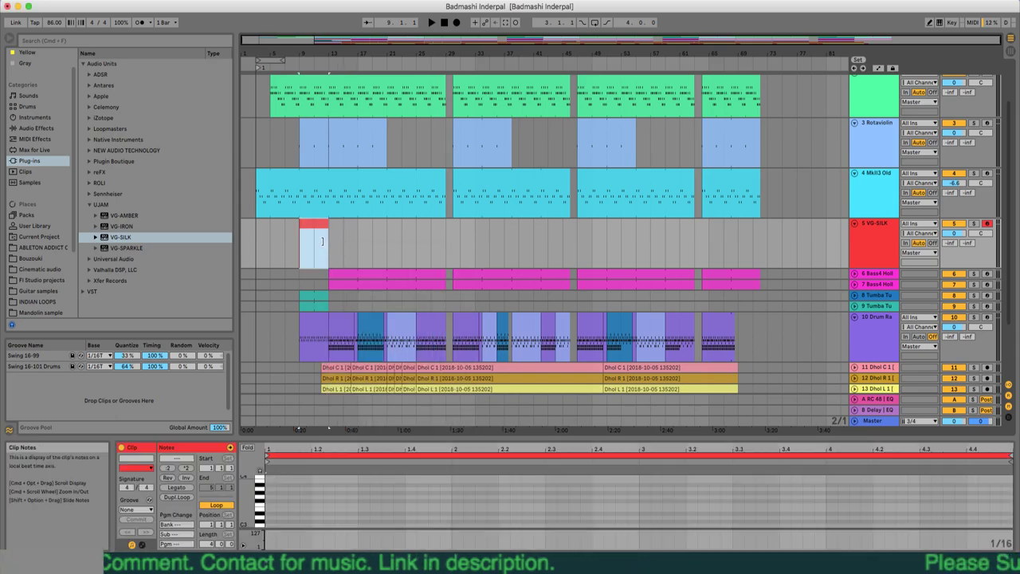
# - Enlarge the note editor and add two-beat E4 and G4 notes at the start of the VG-SILK clip
pyautogui.moveTo(365, 438); pyautogui.dragTo(368, 164)
pyautogui.scroll(5, 319, 275)
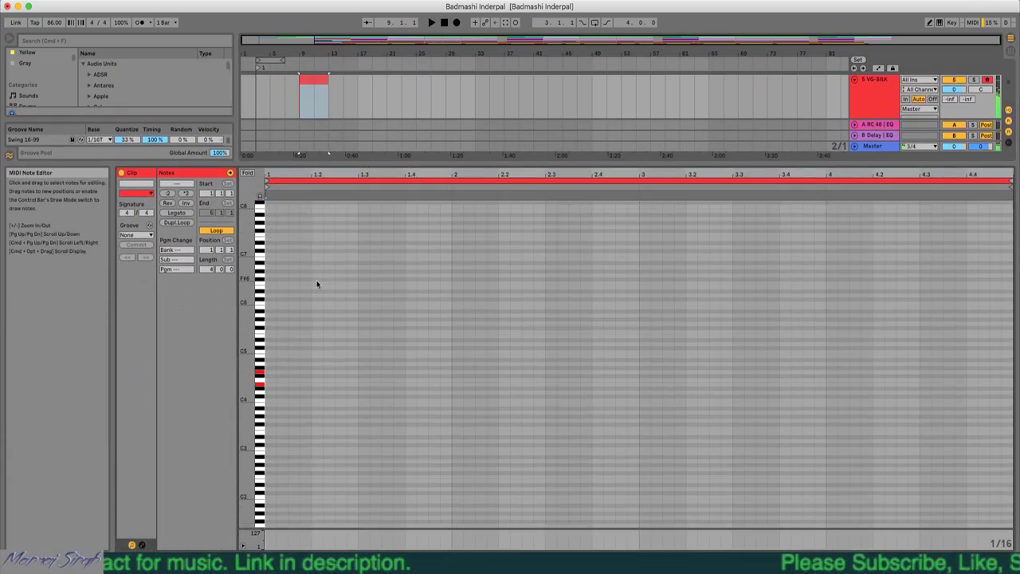
pyautogui.doubleClick(269, 386)
pyautogui.moveTo(274, 389); pyautogui.dragTo(352, 388)
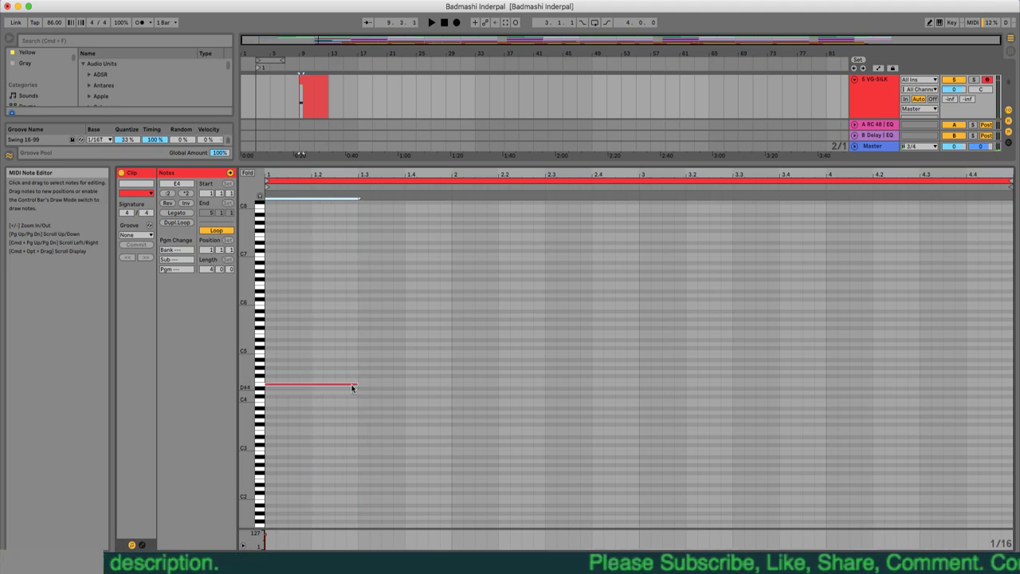
pyautogui.doubleClick(283, 373)
pyautogui.moveTo(286, 373); pyautogui.dragTo(357, 373)
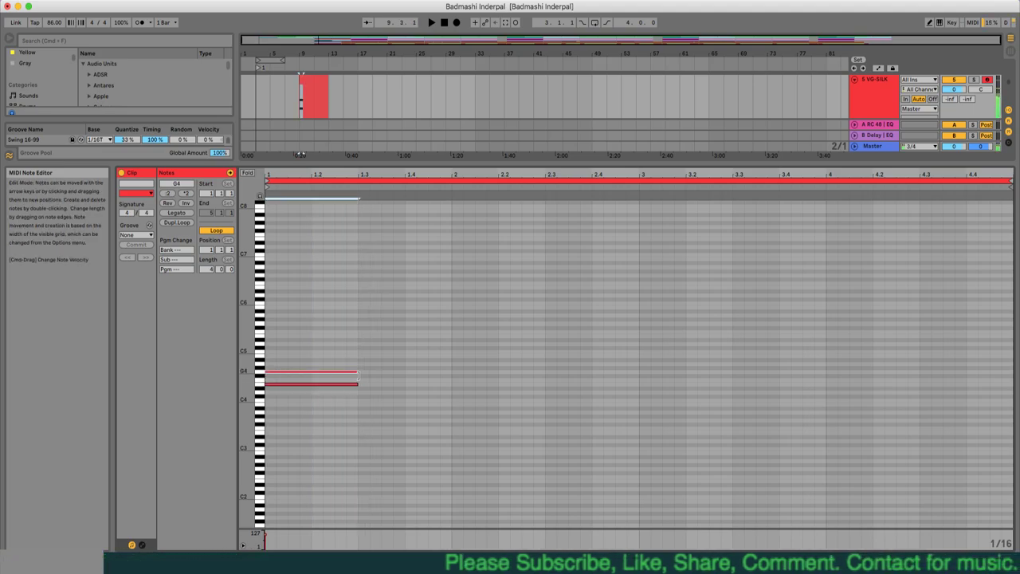
# - Play the new guitar chord from bar 9 with the song, and listen to it with the VG-SILK track soloed
pyautogui.press('space')
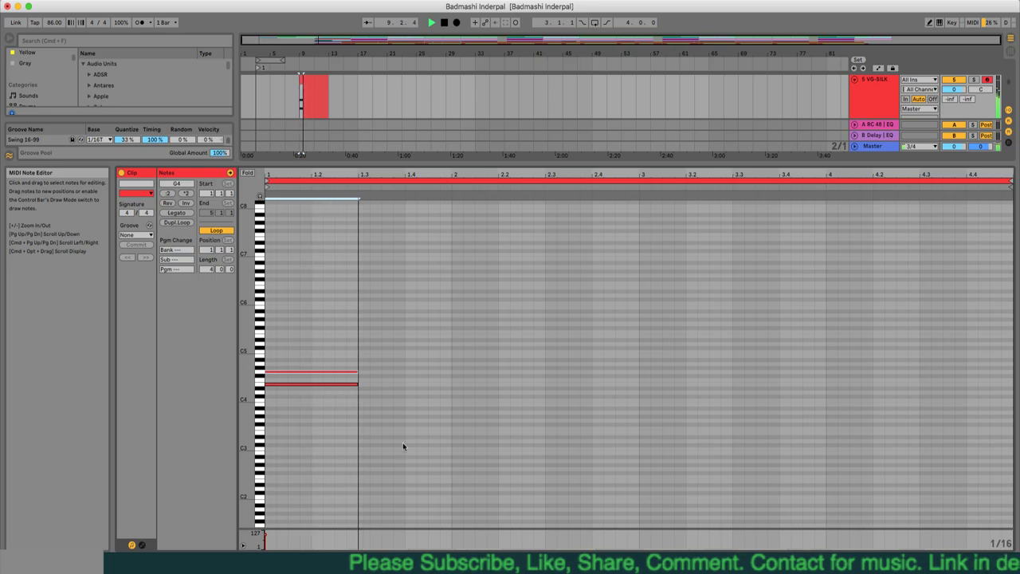
pyautogui.moveTo(650, 170); pyautogui.dragTo(650, 334)
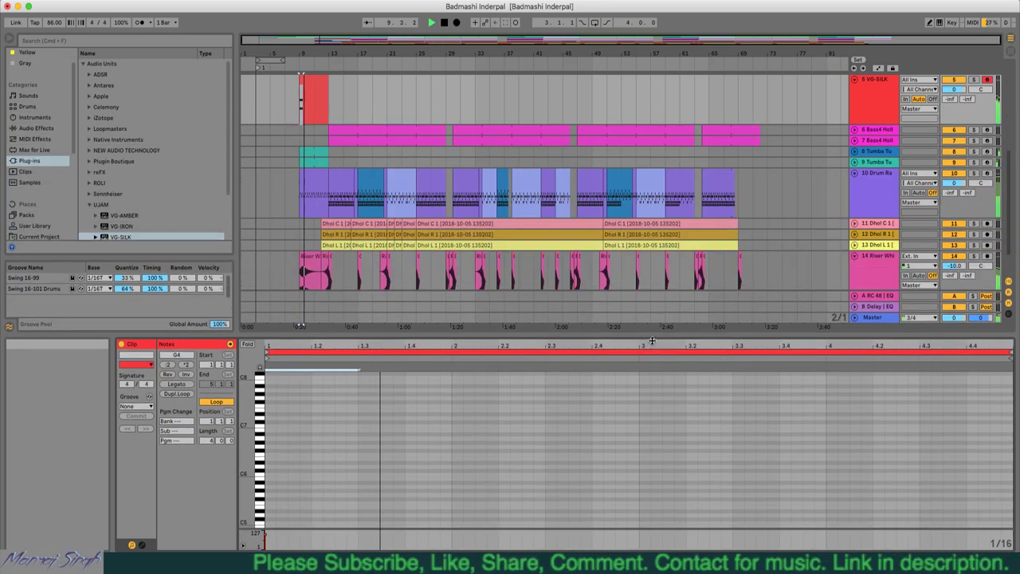
pyautogui.press('space')
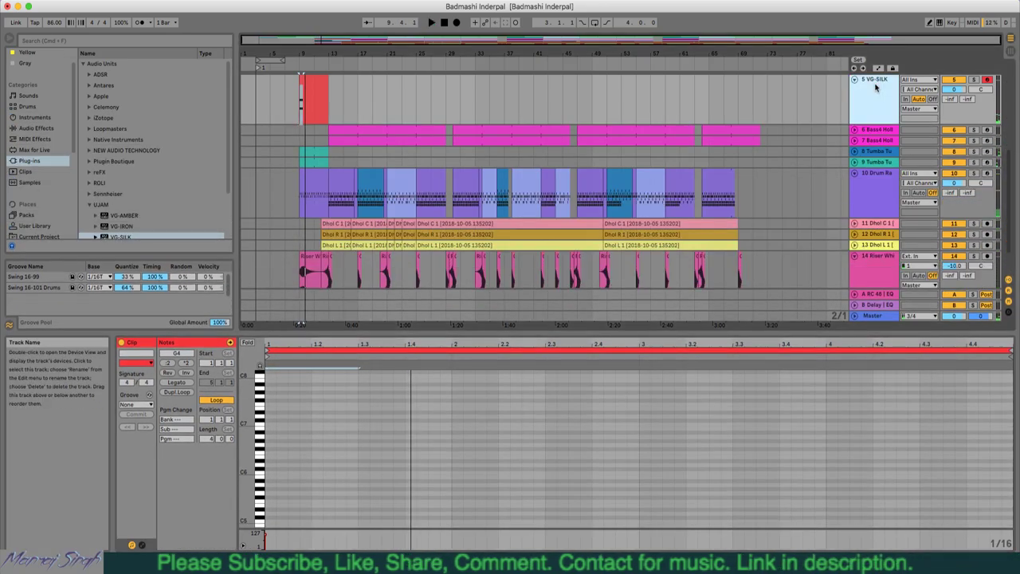
pyautogui.doubleClick(873, 92)
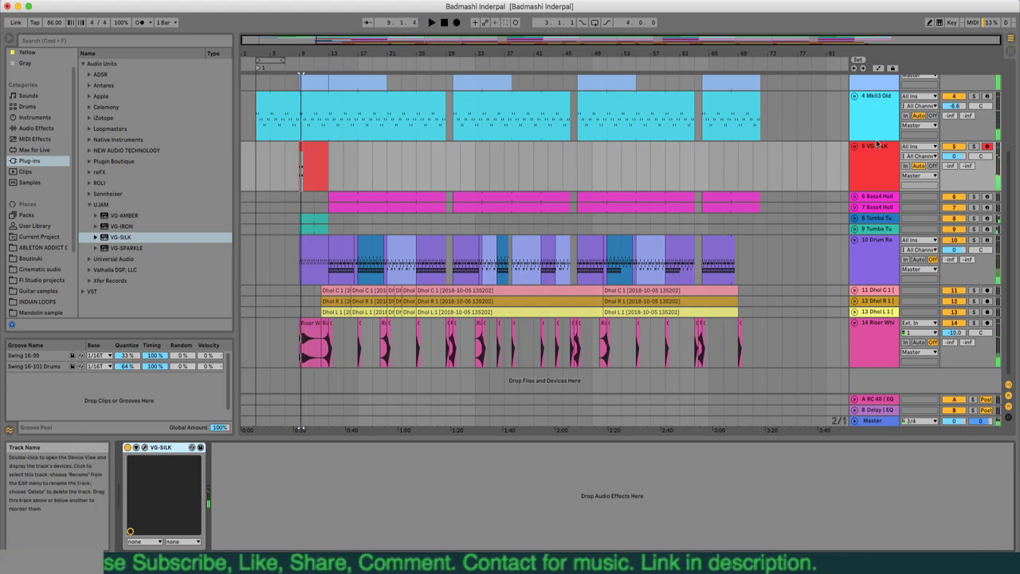
pyautogui.click(974, 147)
pyautogui.press('space')
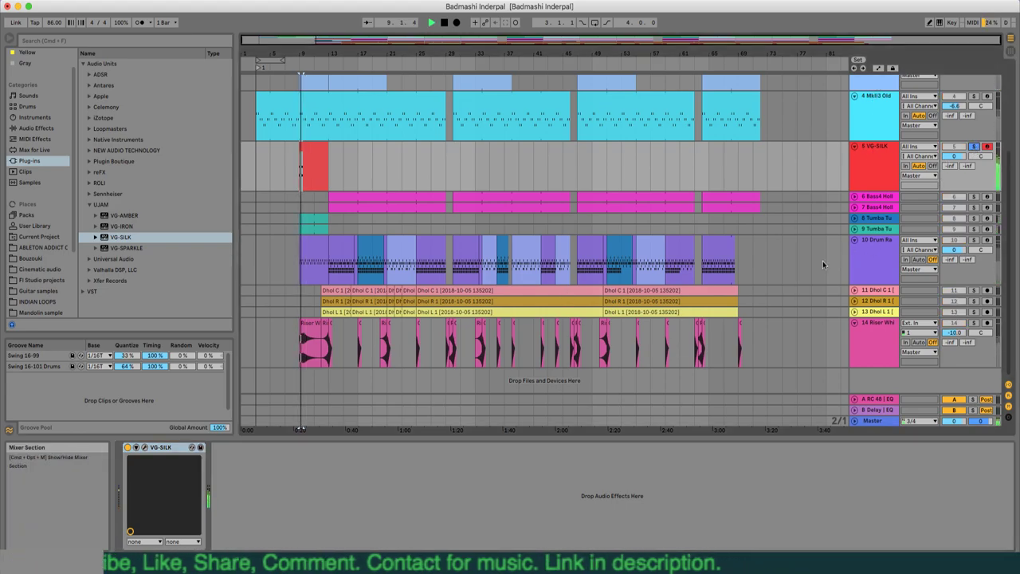
# - Solo the MkII3 Old and VG-SILK tracks together to hear the guitar against the melody
pyautogui.scroll(5, 830, 261)
pyautogui.click(974, 130)
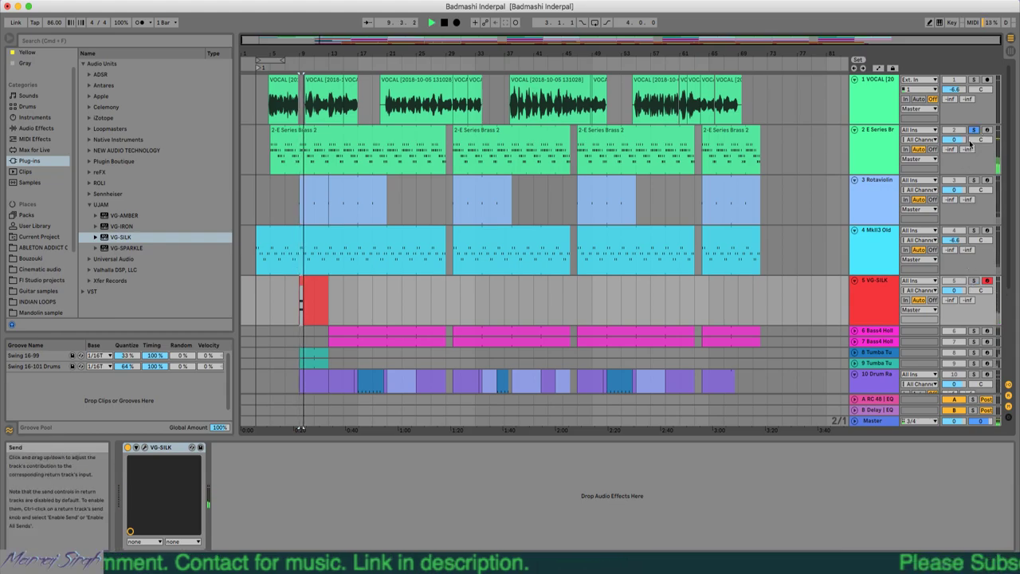
pyautogui.click(974, 230)
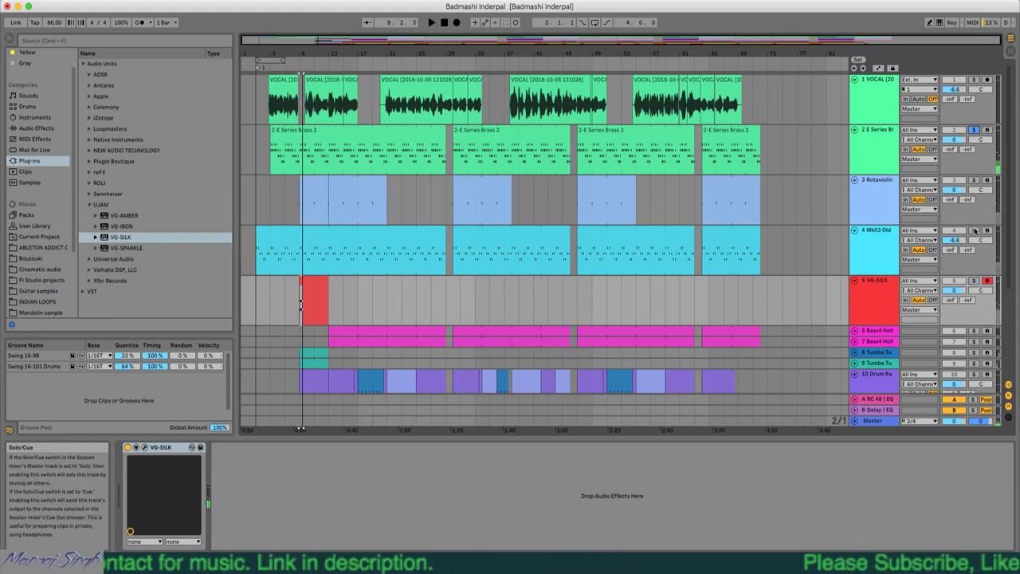
pyautogui.keyDown('super'); pyautogui.click(974, 281); pyautogui.keyUp('super')
pyautogui.scroll(-3, 275, 294)
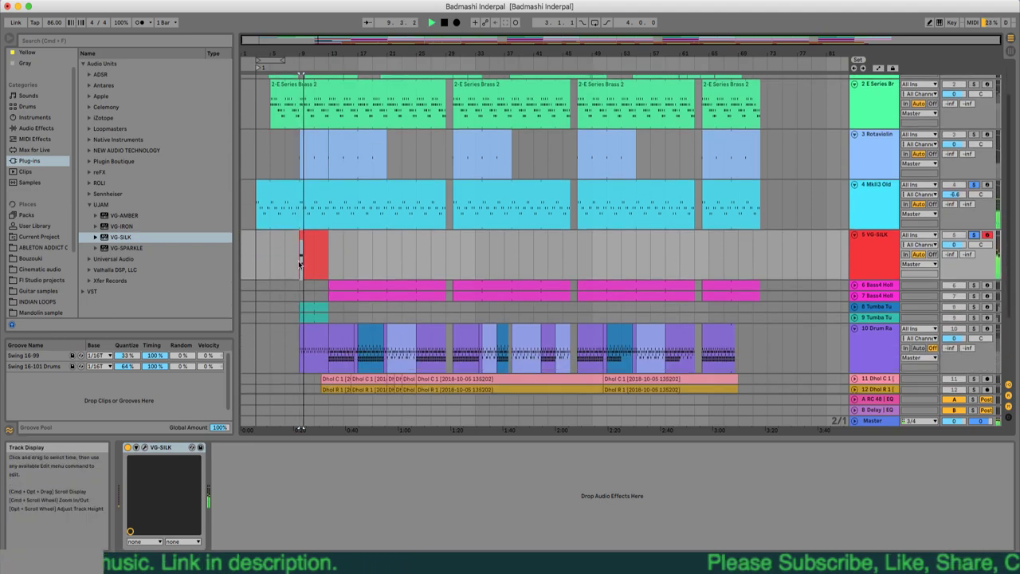
# - Open the VG-SILK clip, move its two chord notes up an octave to E5 and G5, and play the result
pyautogui.doubleClick(311, 248)
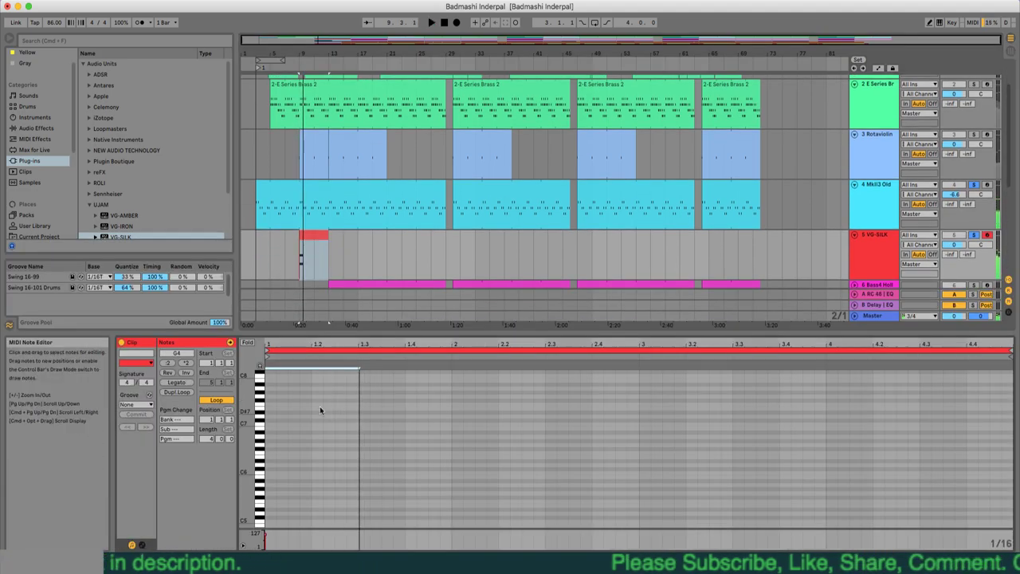
pyautogui.scroll(2, 316, 396)
pyautogui.scroll(-5, 316, 396)
pyautogui.press('space')
pyautogui.scroll(-10, 316, 396)
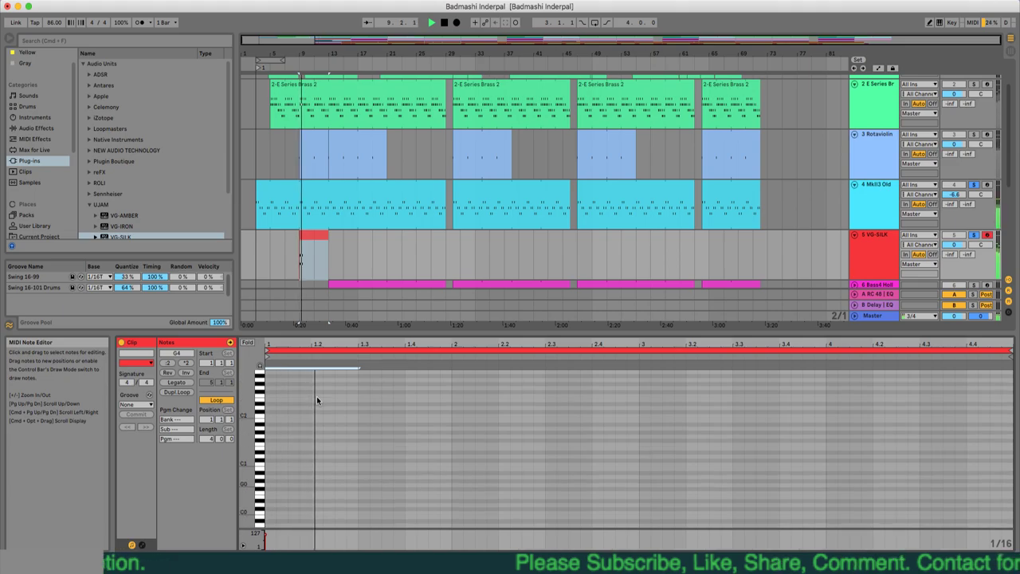
pyautogui.scroll(8, 316, 398)
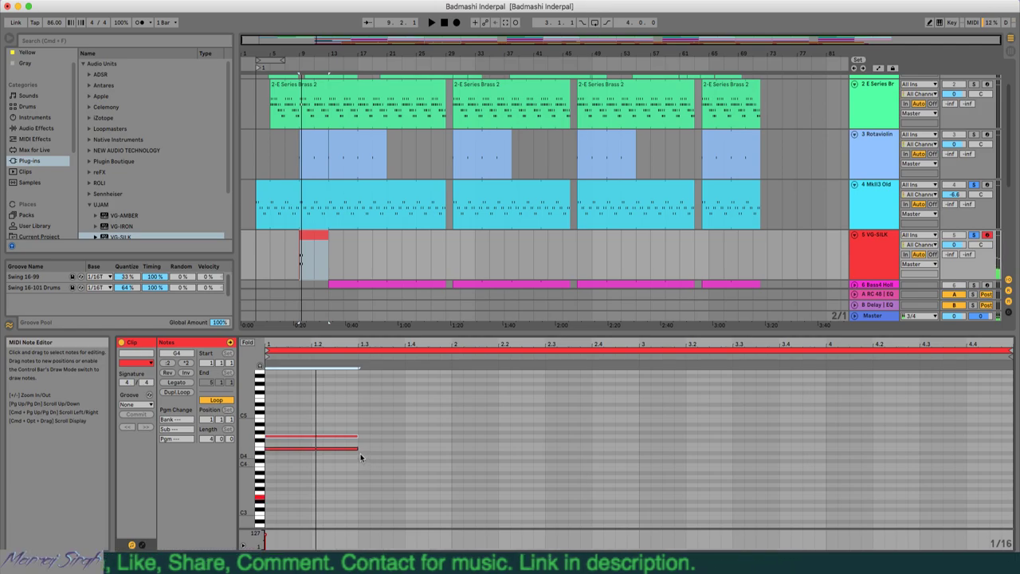
pyautogui.moveTo(322, 460); pyautogui.dragTo(303, 389)
pyautogui.press('space')
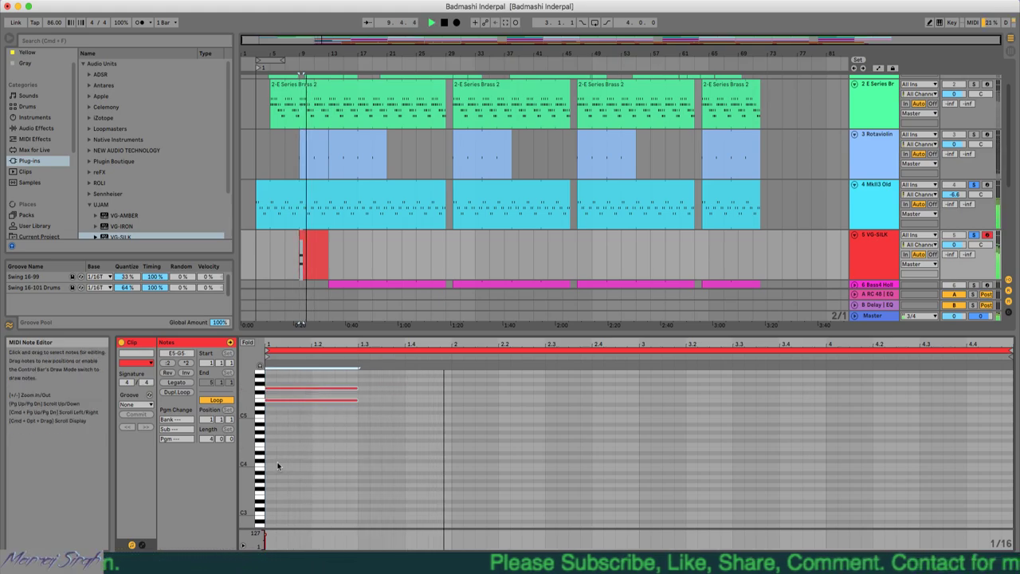
# - Add consecutive two-beat D4, C4 and D4 notes from 1.3 to bar 3, and duplicate the whole two-bar pattern
pyautogui.doubleClick(363, 456)
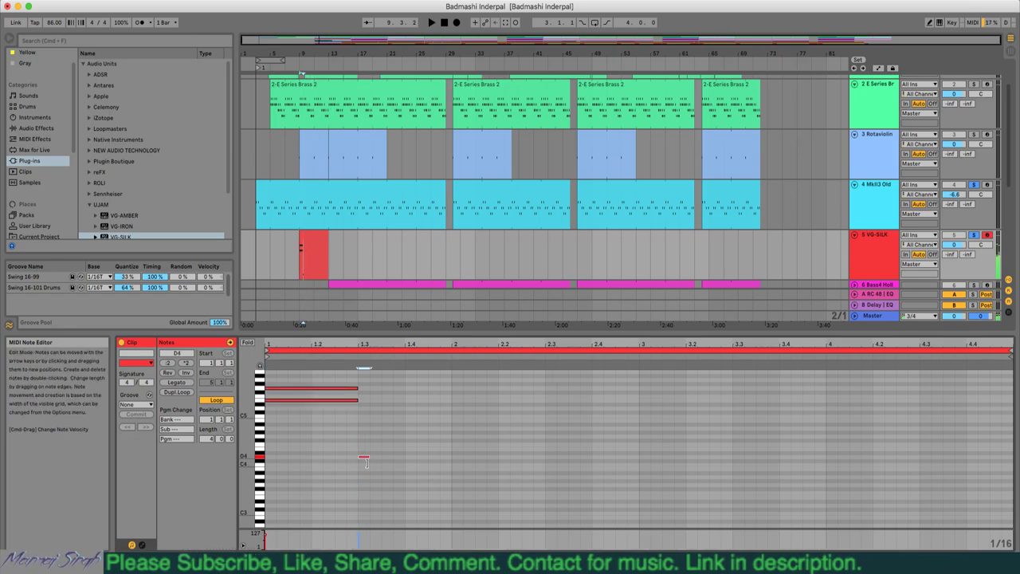
pyautogui.moveTo(383, 461); pyautogui.dragTo(451, 462)
pyautogui.press('space')
pyautogui.doubleClick(458, 466)
pyautogui.moveTo(462, 469); pyautogui.dragTo(546, 470)
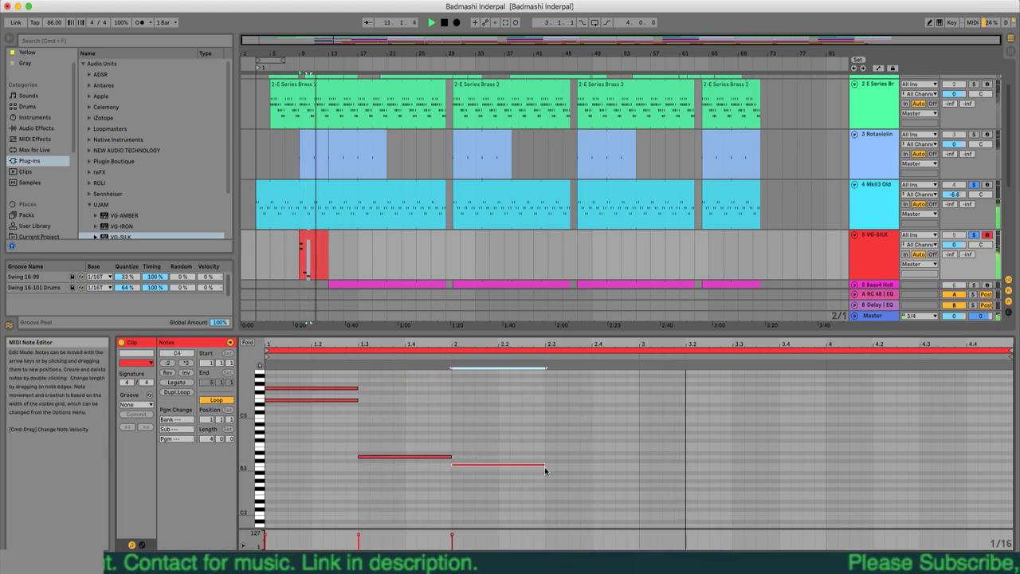
pyautogui.doubleClick(549, 458)
pyautogui.moveTo(556, 459); pyautogui.dragTo(641, 463)
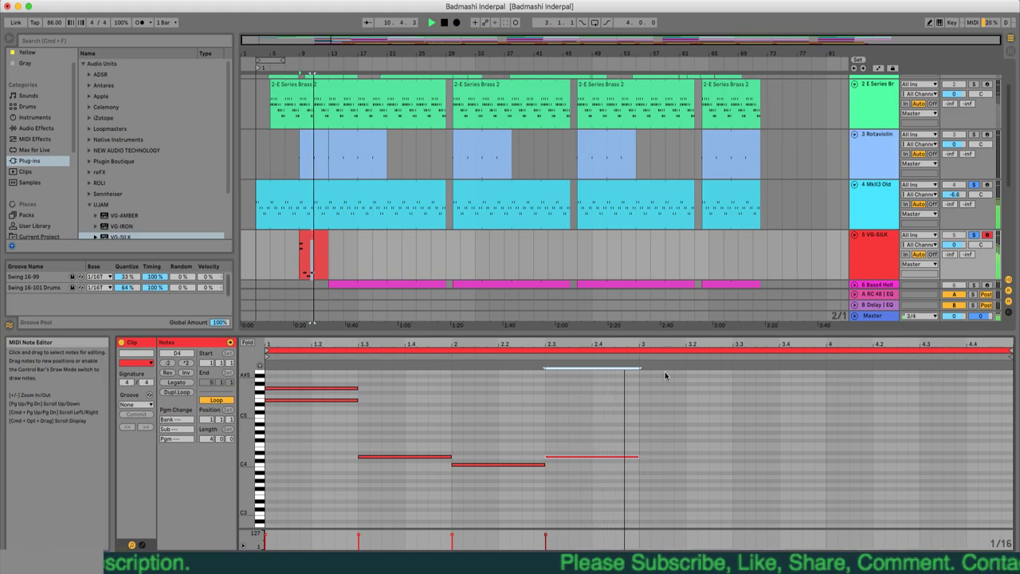
pyautogui.press('super+a')
pyautogui.press('super+d')
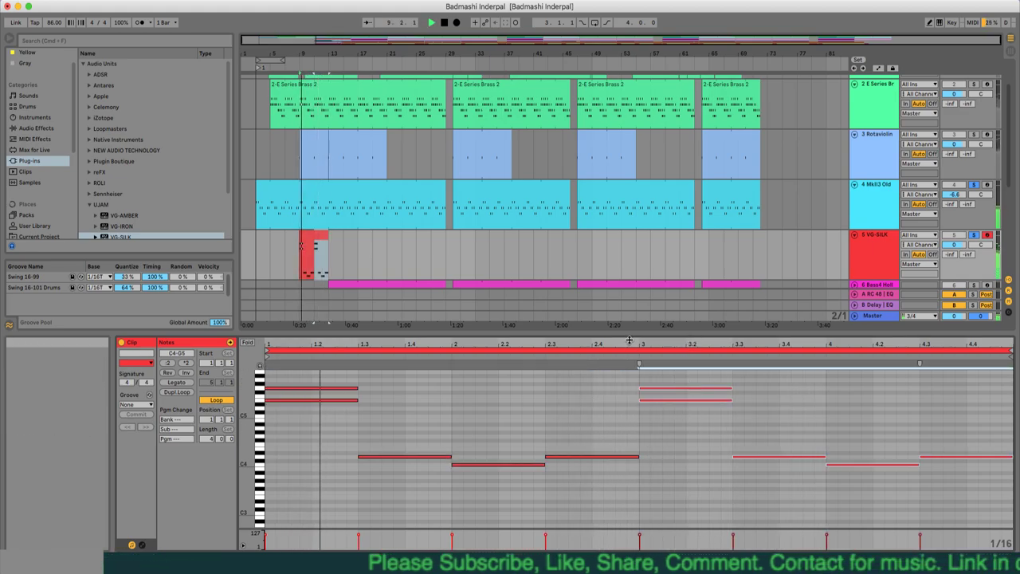
# - Open the VG-SILK window, toggle its Doubling switch and audition the guitar pattern from bar 9
pyautogui.doubleClick(877, 267)
pyautogui.press('space')
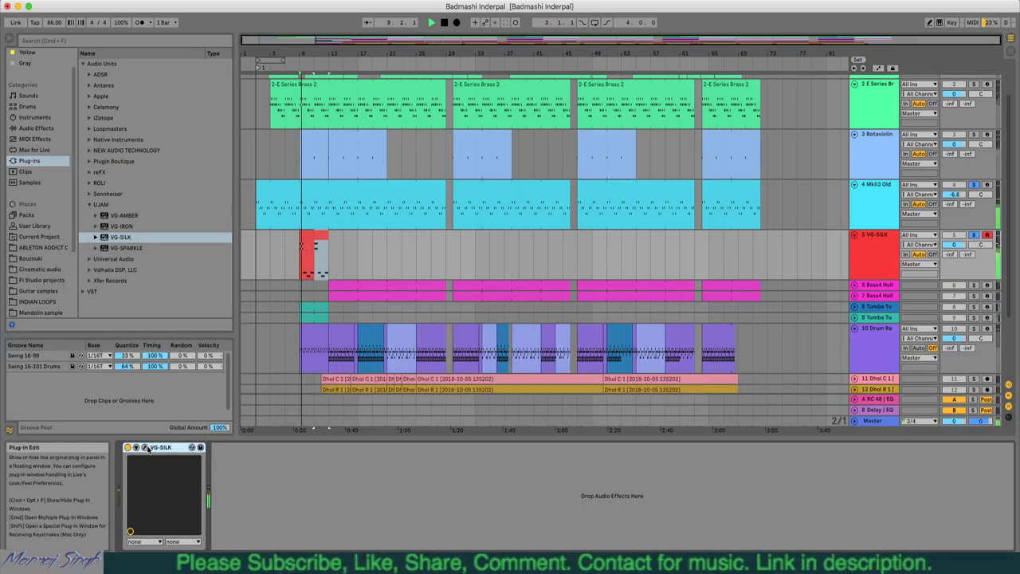
pyautogui.click(145, 447)
pyautogui.click(421, 437)
pyautogui.press('space')
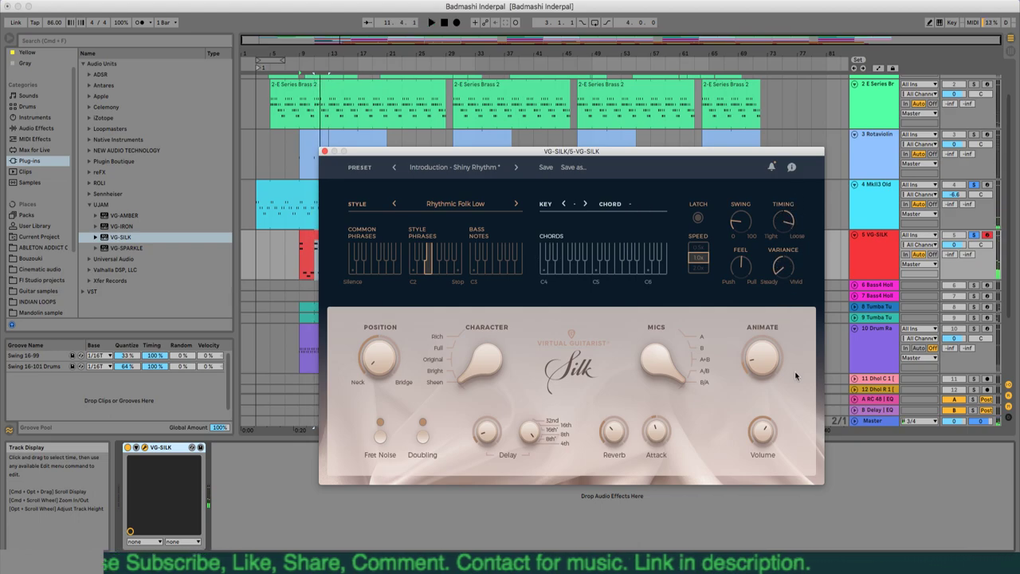
pyautogui.press('space')
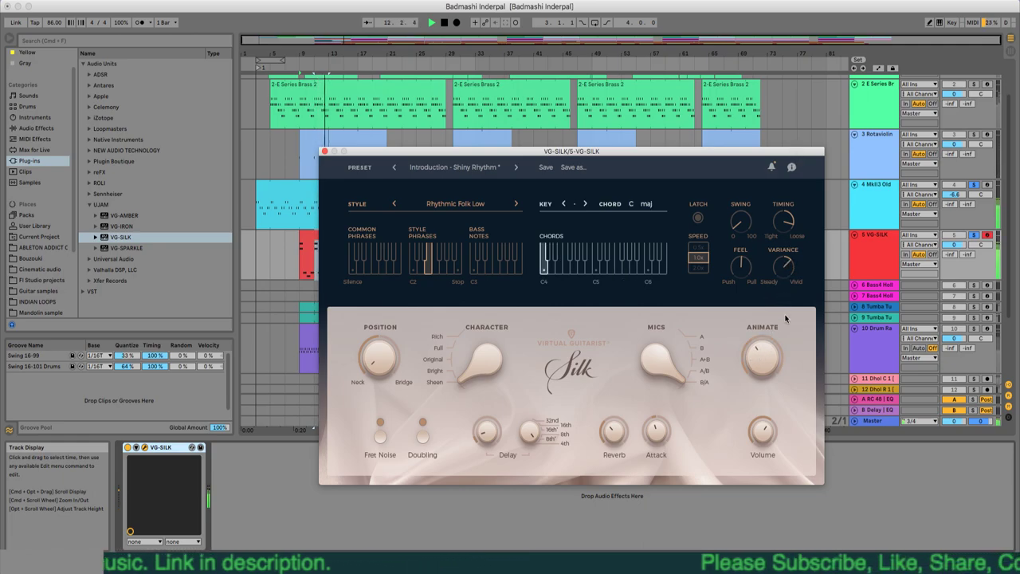
pyautogui.press('space')
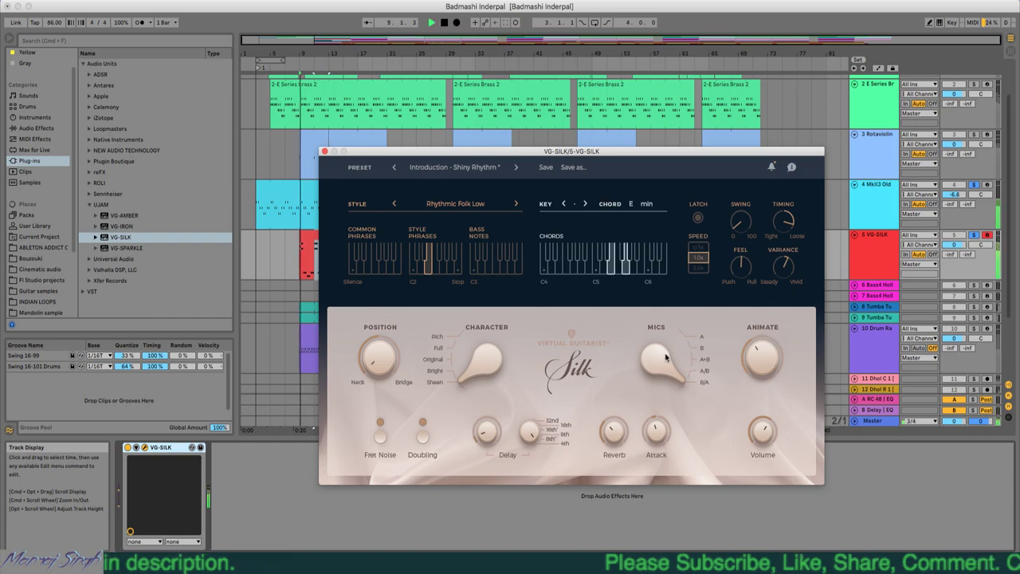
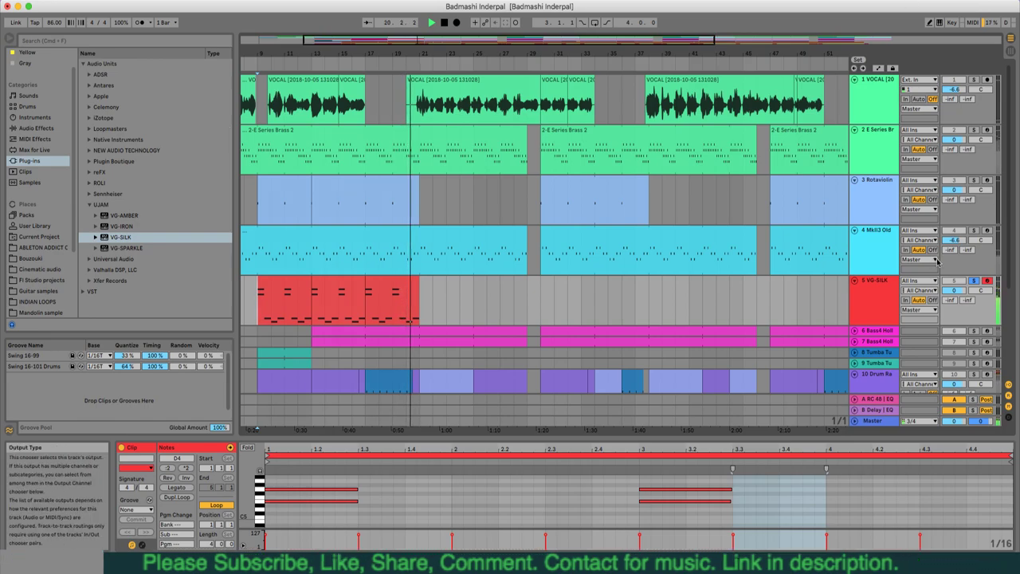
# - Turn off the VG-SILK solo to hear the guitar with the other tracks, and show the full arrangement
pyautogui.click(974, 280)
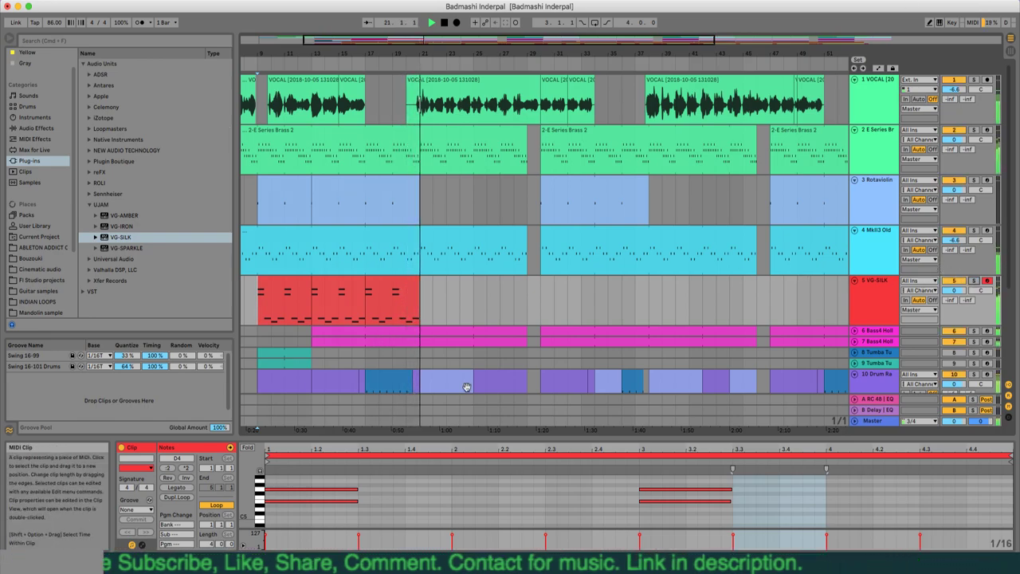
pyautogui.moveTo(338, 54); pyautogui.dragTo(339, 47)
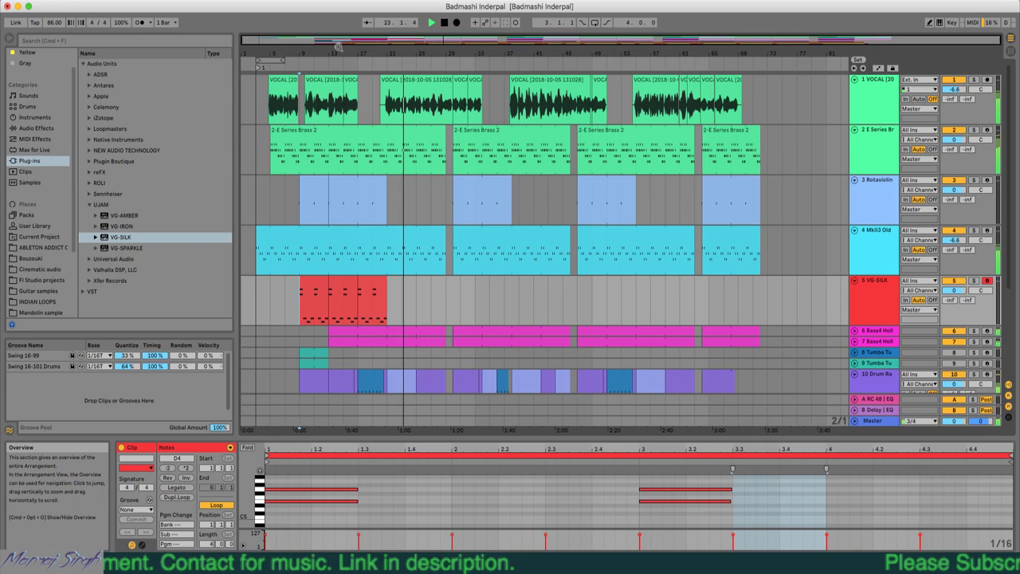
# - Copy the last four-bar VG-SILK clip to bar 25, and copy it again to bar 30
pyautogui.click(374, 291)
pyautogui.moveTo(371, 292); pyautogui.dragTo(436, 287)
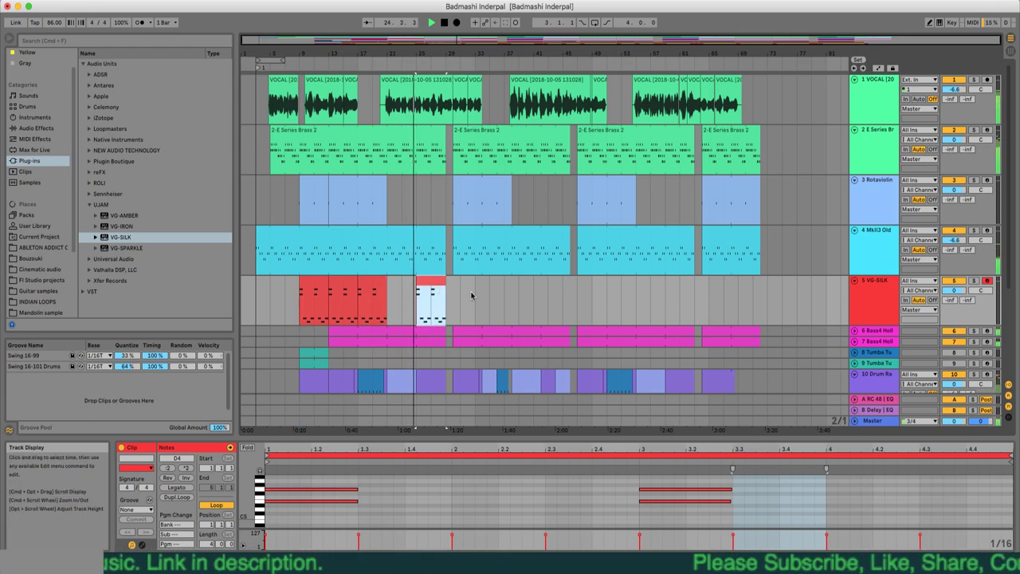
pyautogui.scroll(-4, 471, 295)
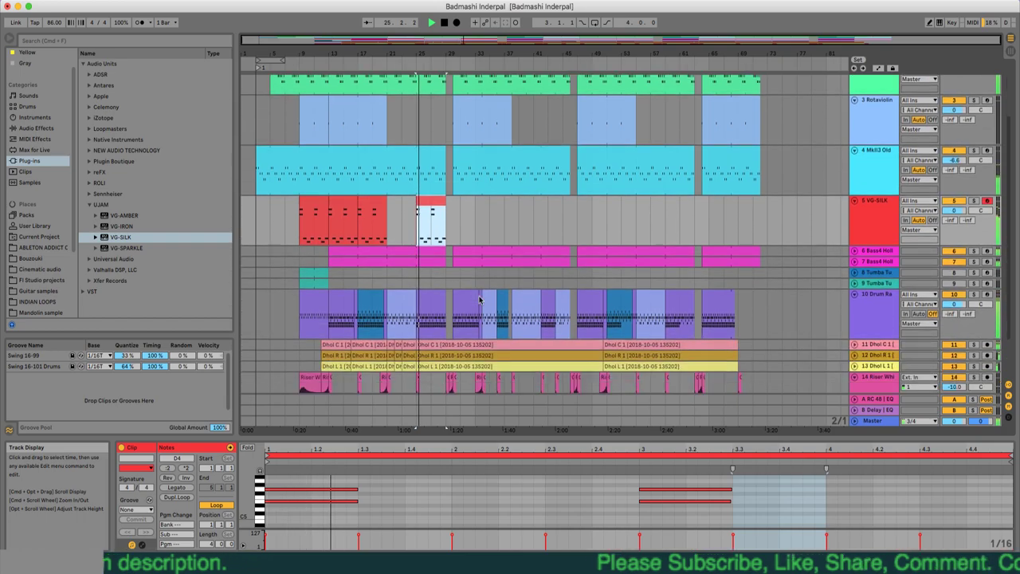
pyautogui.moveTo(430, 213); pyautogui.dragTo(469, 204)
pyautogui.moveTo(454, 52); pyautogui.dragTo(471, 223)
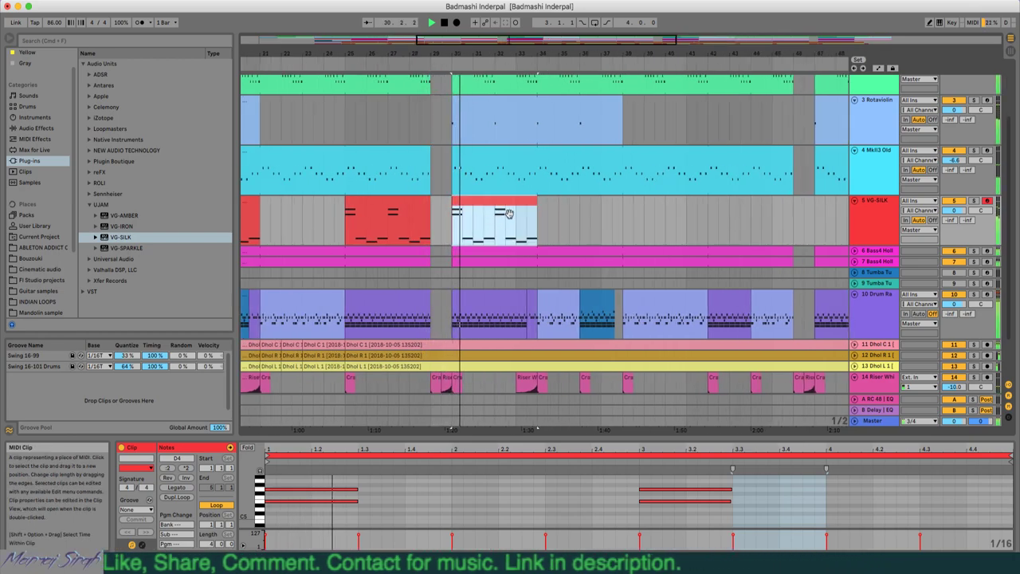
# - Lengthen the VG-SILK clip at bar 30 to bar 46, and copy it to bar 47 with the copy ending at bar 51
pyautogui.moveTo(537, 200); pyautogui.dragTo(793, 200)
pyautogui.moveTo(555, 49); pyautogui.dragTo(298, 46)
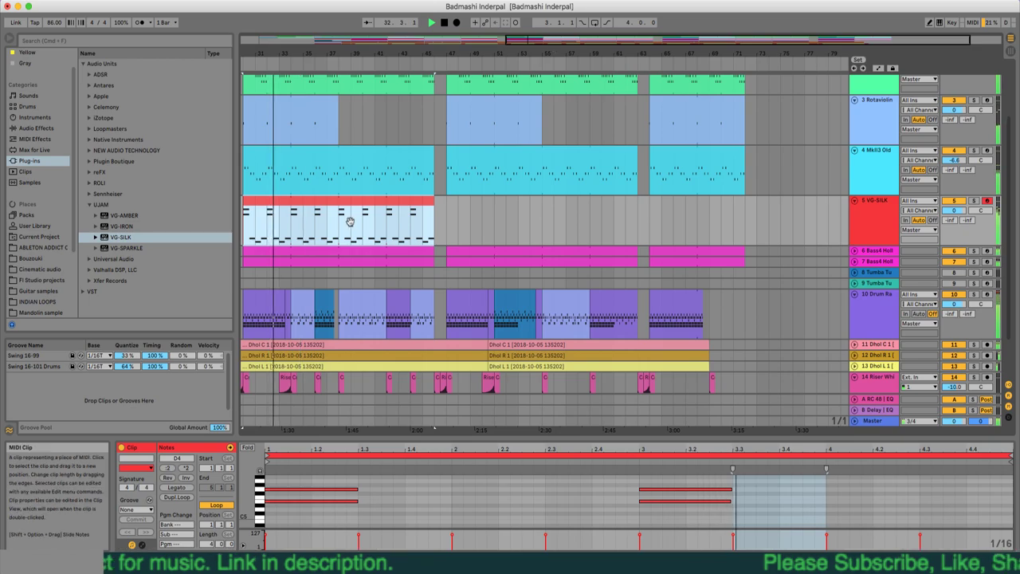
pyautogui.moveTo(349, 222); pyautogui.dragTo(537, 199)
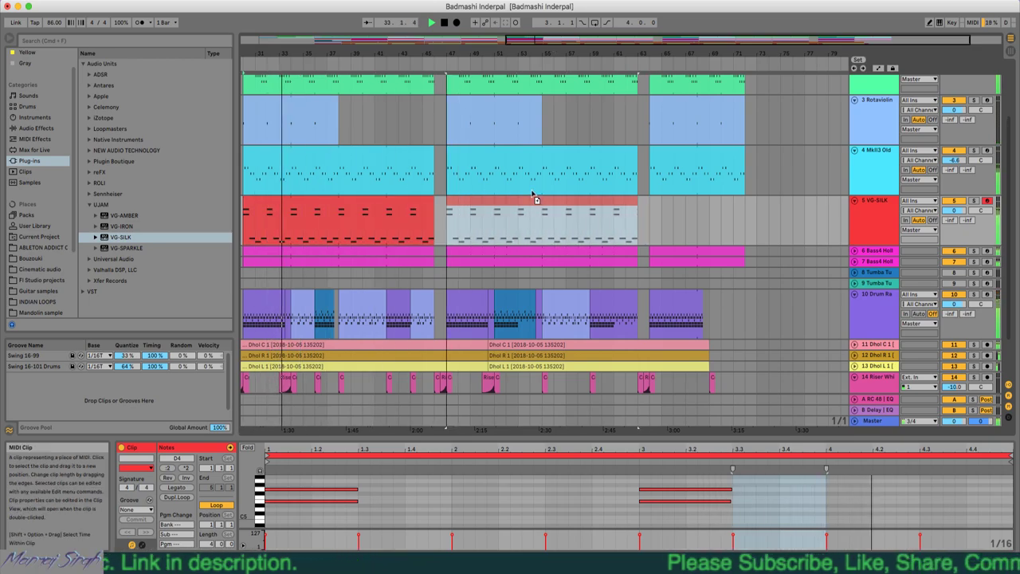
pyautogui.moveTo(634, 204); pyautogui.dragTo(492, 207)
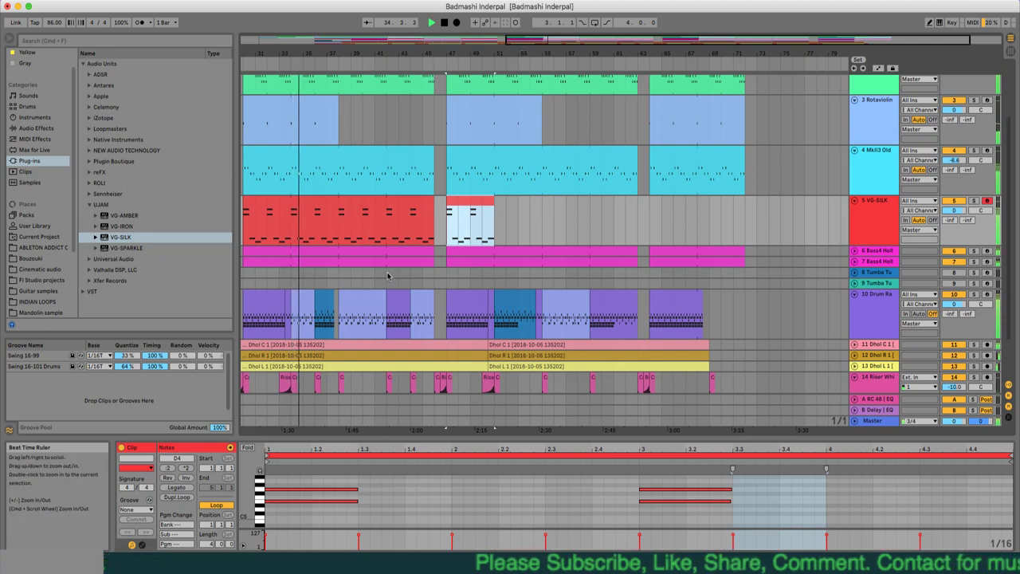
# - Split the VG-SILK part and clear it between bars 38 and 42, and play the song from bar 42
pyautogui.scroll(3, 388, 275)
pyautogui.click(341, 313)
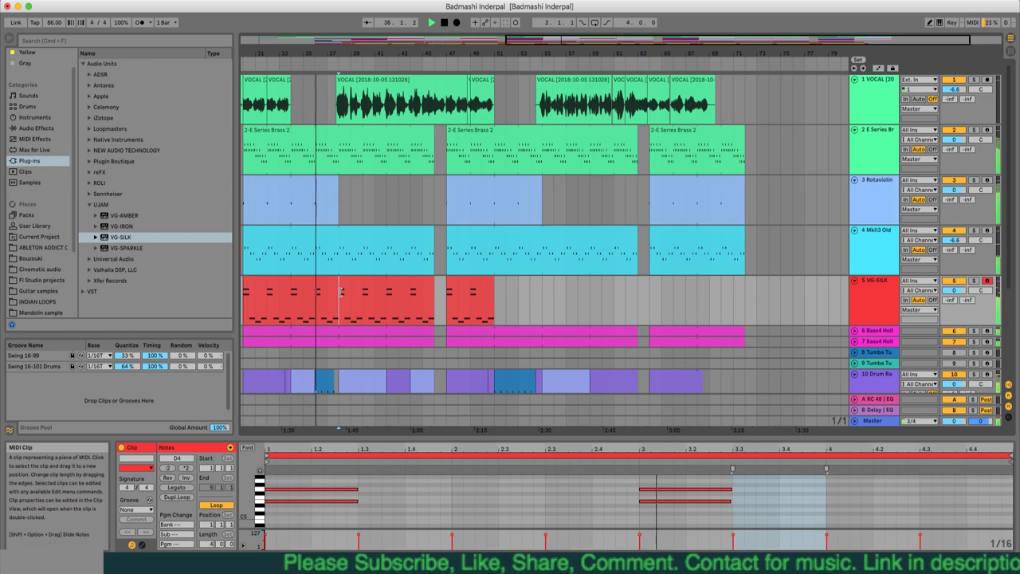
pyautogui.moveTo(340, 293); pyautogui.dragTo(387, 293)
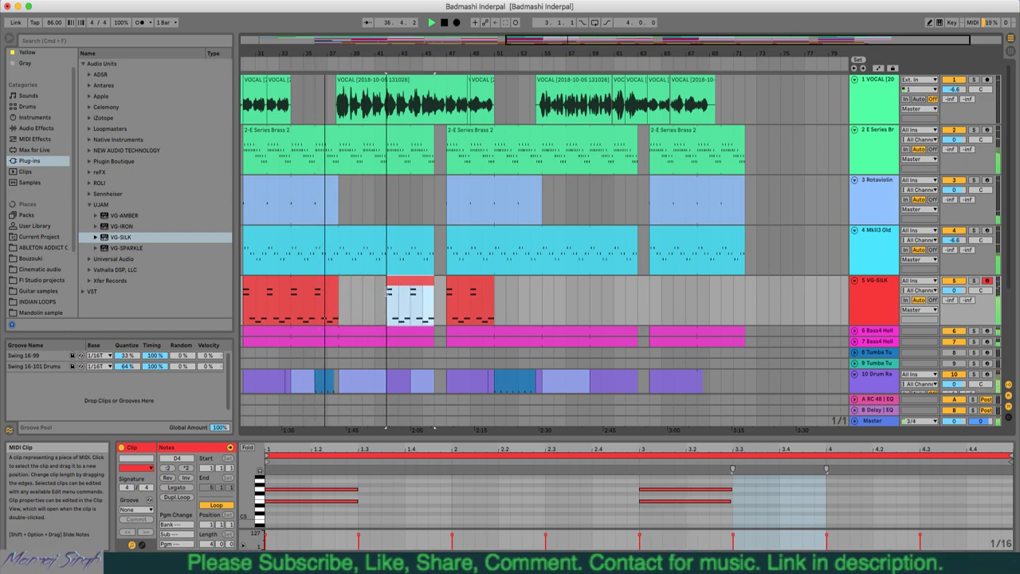
pyautogui.scroll(-3, 389, 271)
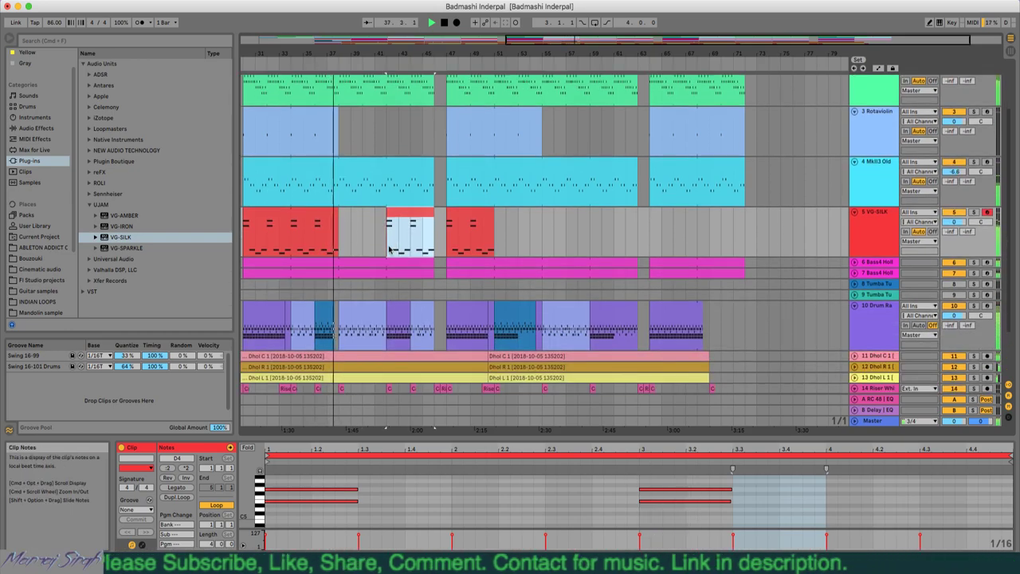
pyautogui.click(388, 250)
pyautogui.press('space')
pyautogui.press('space')
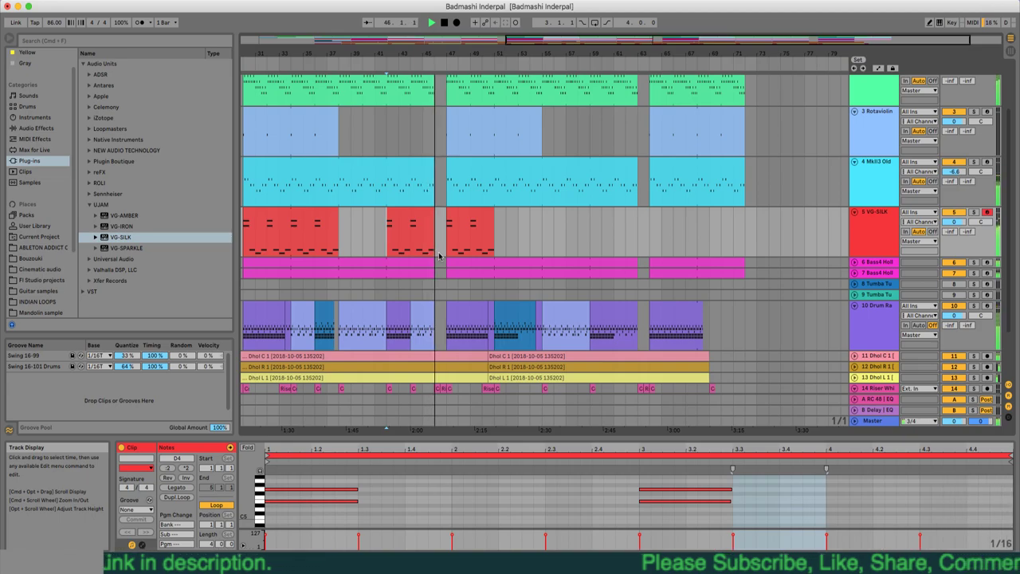
# - Continue the VG-SILK part from bar 47 to bar 63 with a gap from bar 55 to 59, and add an eight-bar copy at bar 64
pyautogui.moveTo(493, 212); pyautogui.dragTo(602, 215)
pyautogui.scroll(3, 600, 273)
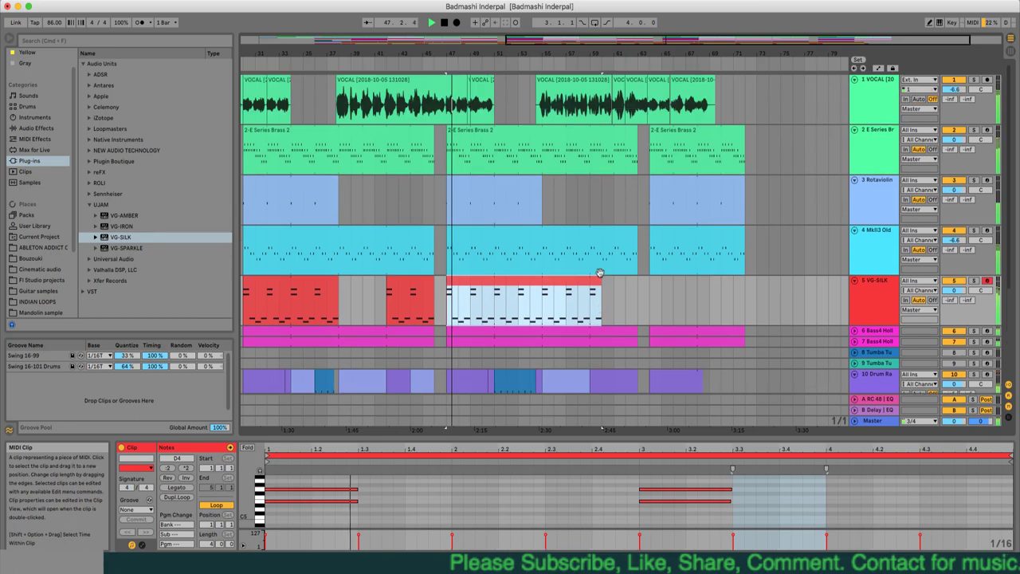
pyautogui.moveTo(600, 274); pyautogui.dragTo(742, 291)
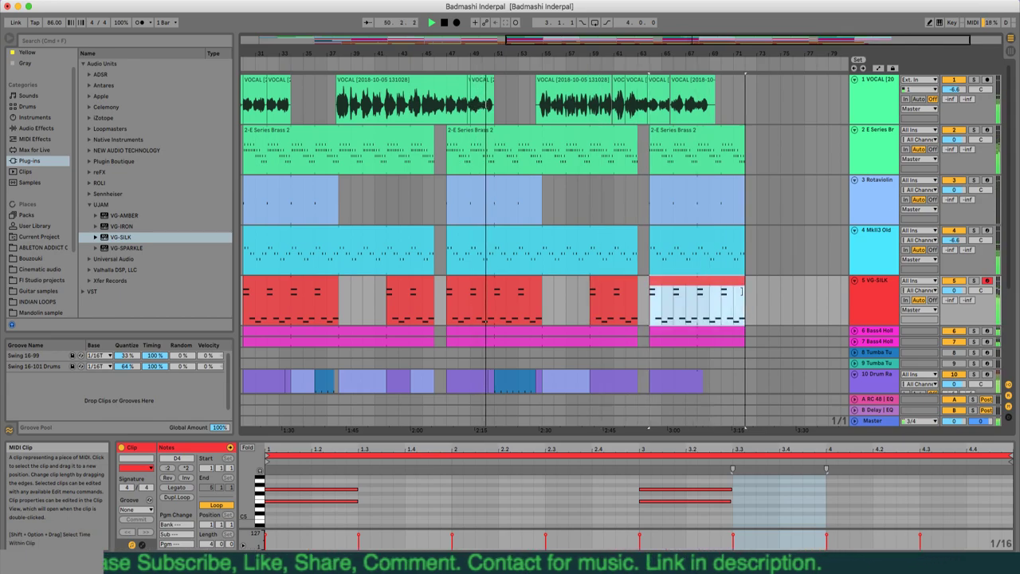
# - Show the full arrangement without the clip detail view to review all tracks during playback, and stop playback
pyautogui.doubleClick(278, 42)
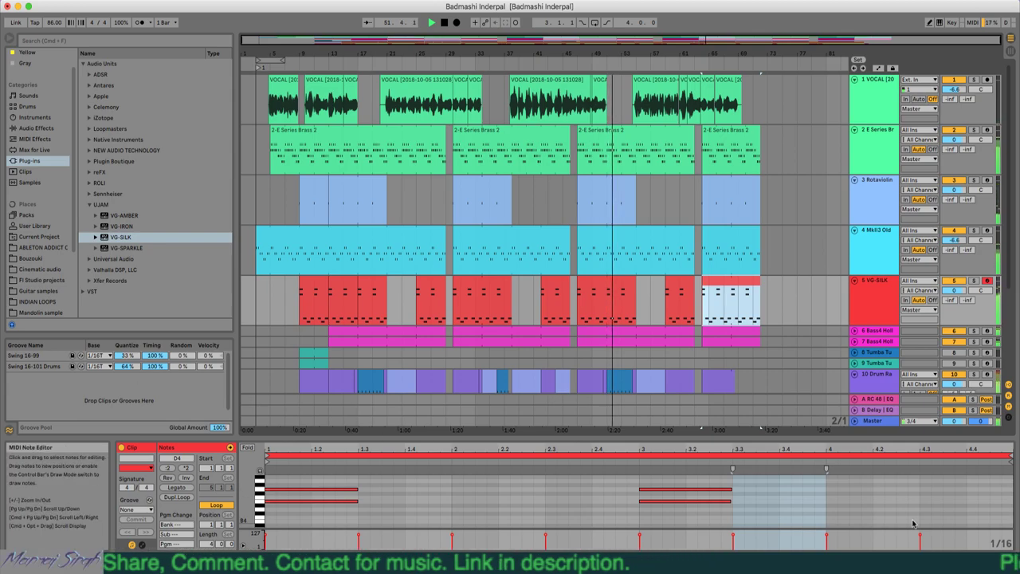
pyautogui.click(1010, 566)
pyautogui.scroll(-1, 533, 443)
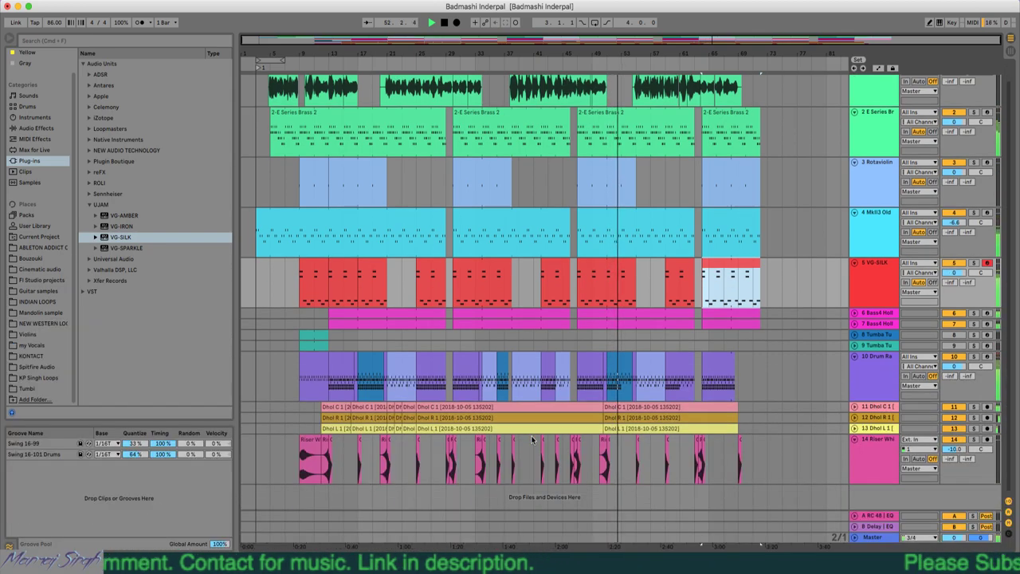
pyautogui.scroll(1, 533, 438)
pyautogui.scroll(-1, 532, 438)
pyautogui.scroll(1, 533, 437)
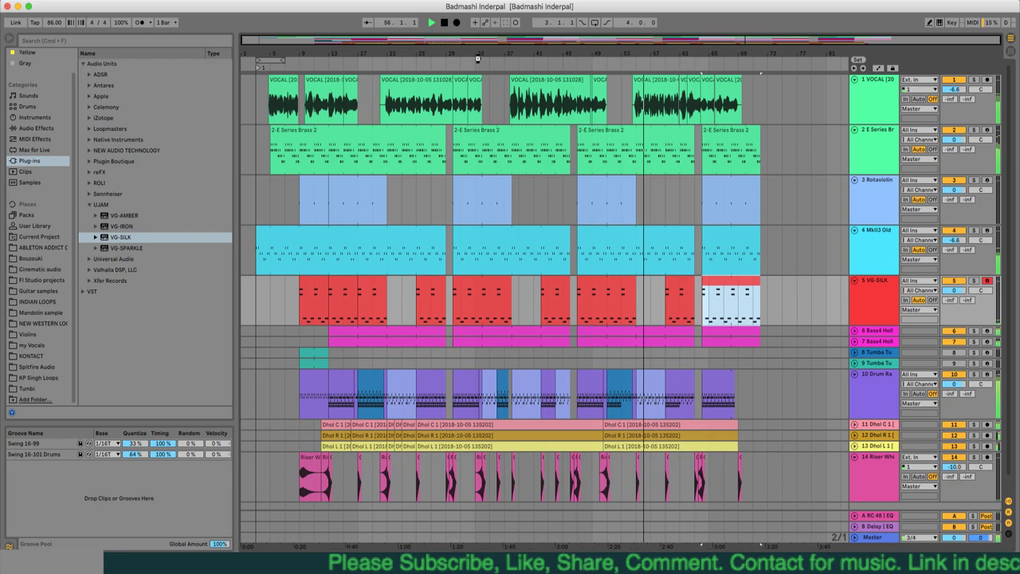
pyautogui.click(446, 22)
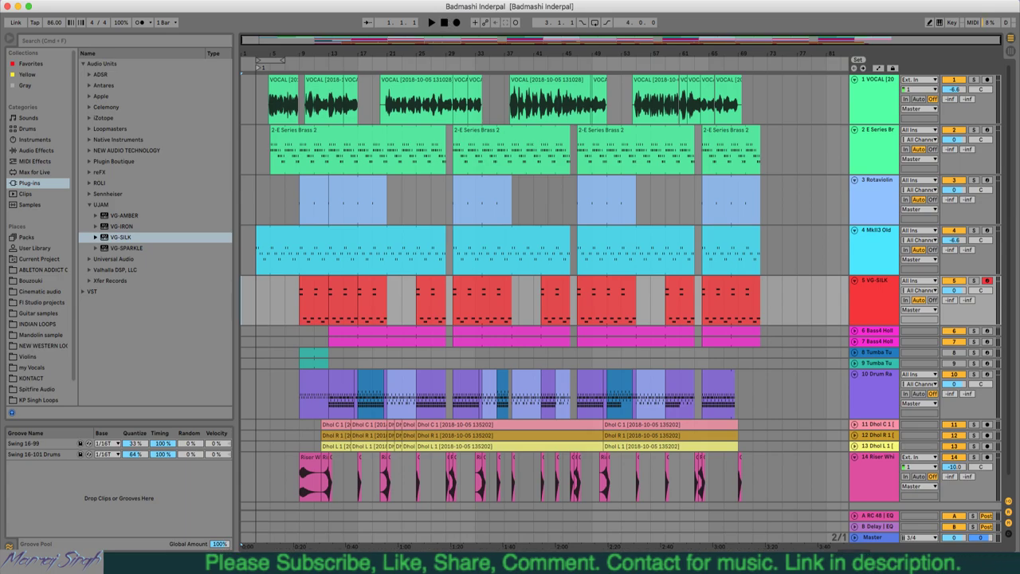
# - Collect all the files used by the project and save the Live Set
pyautogui.click(78, 4)
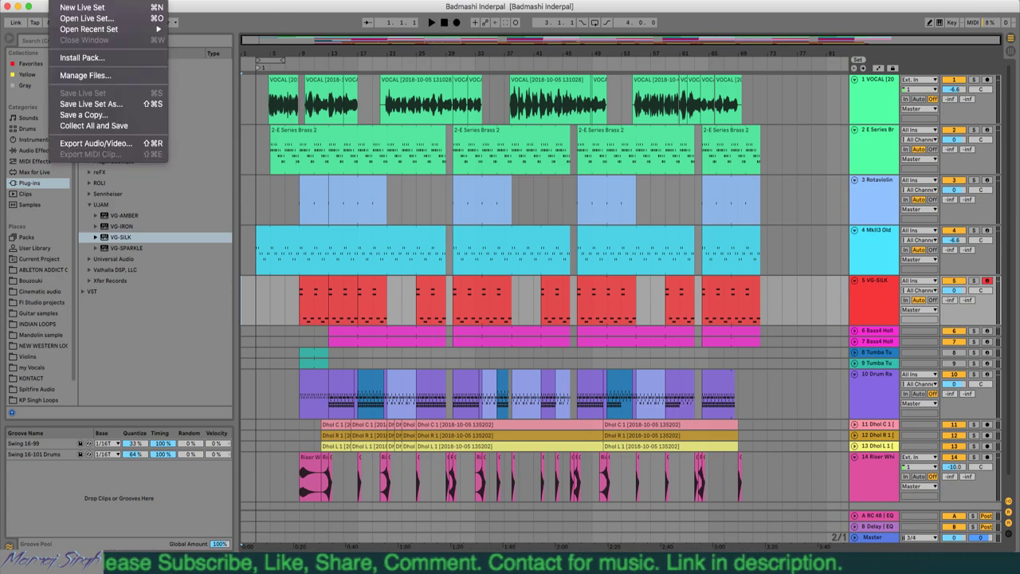
pyautogui.click(87, 128)
# - Select the whole song across all tracks starting at bar 3, and open the audio export settings for it
pyautogui.moveTo(402, 208); pyautogui.dragTo(342, 203)
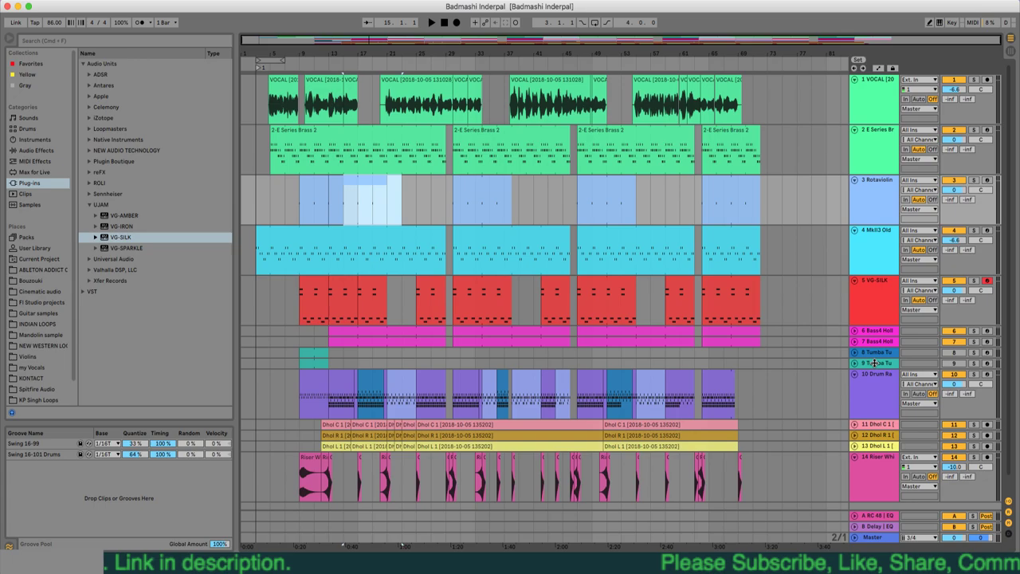
pyautogui.scroll(-1, 396, 350)
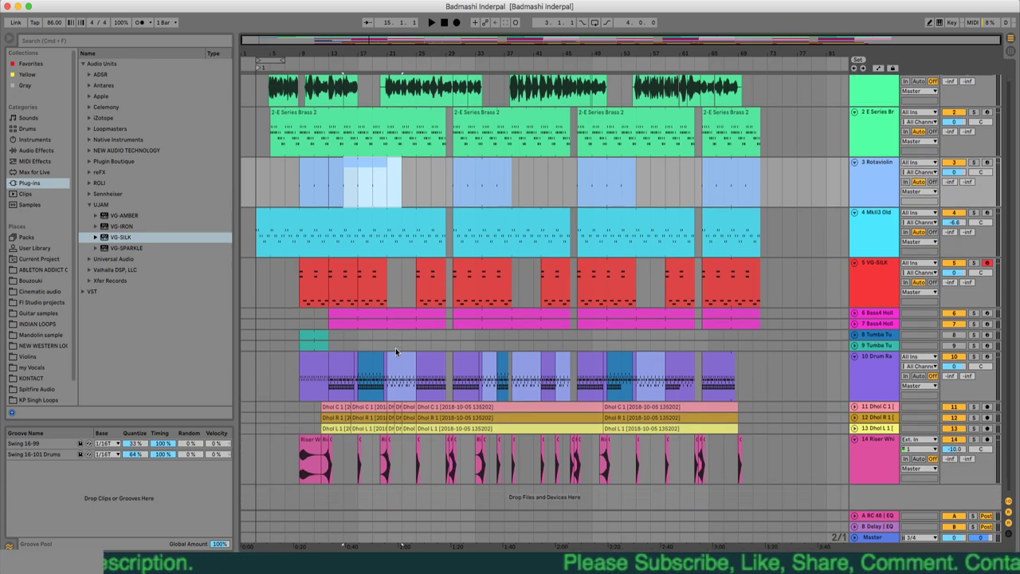
pyautogui.moveTo(766, 450); pyautogui.dragTo(259, 72)
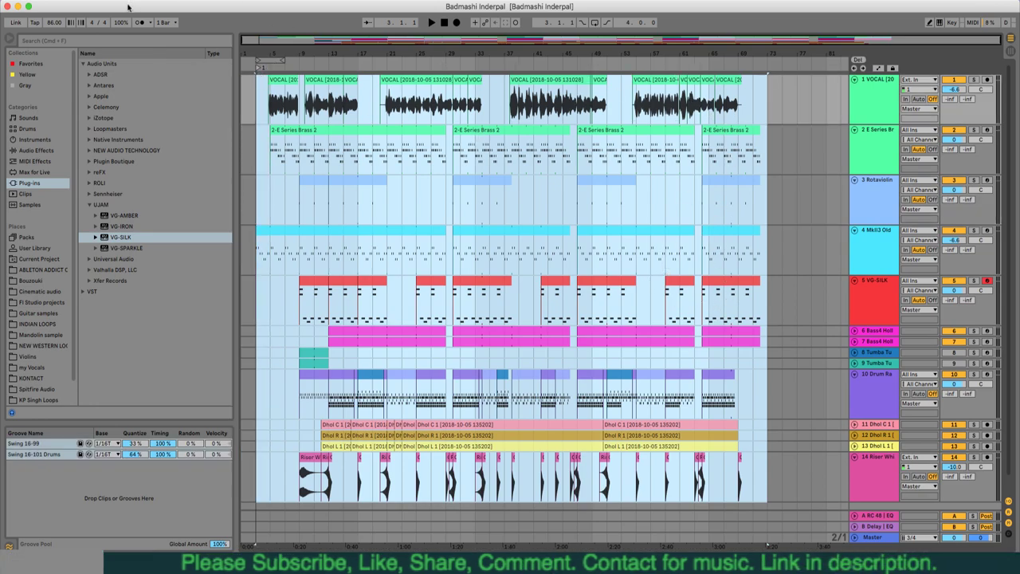
pyautogui.click(53, 4)
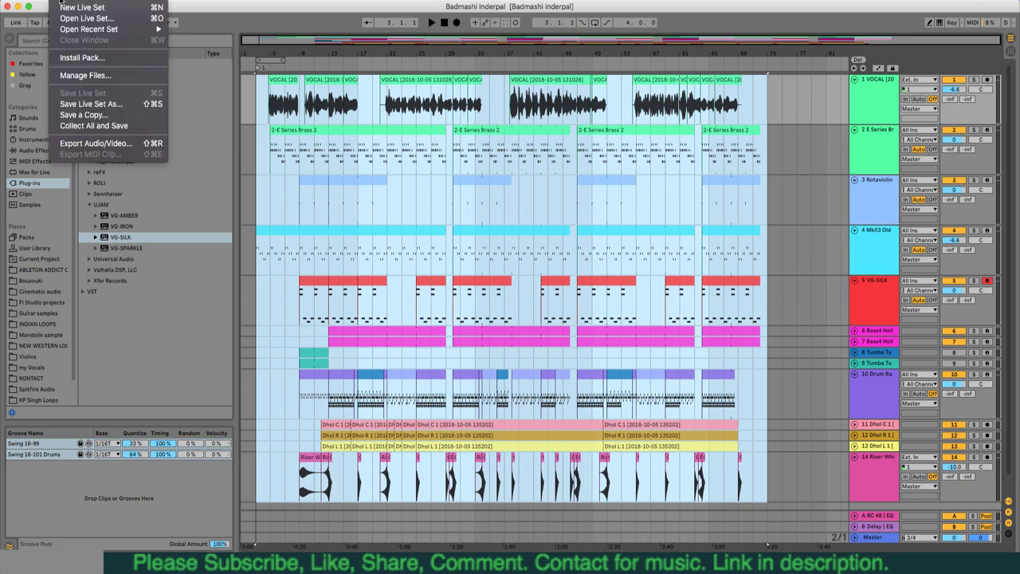
pyautogui.click(82, 142)
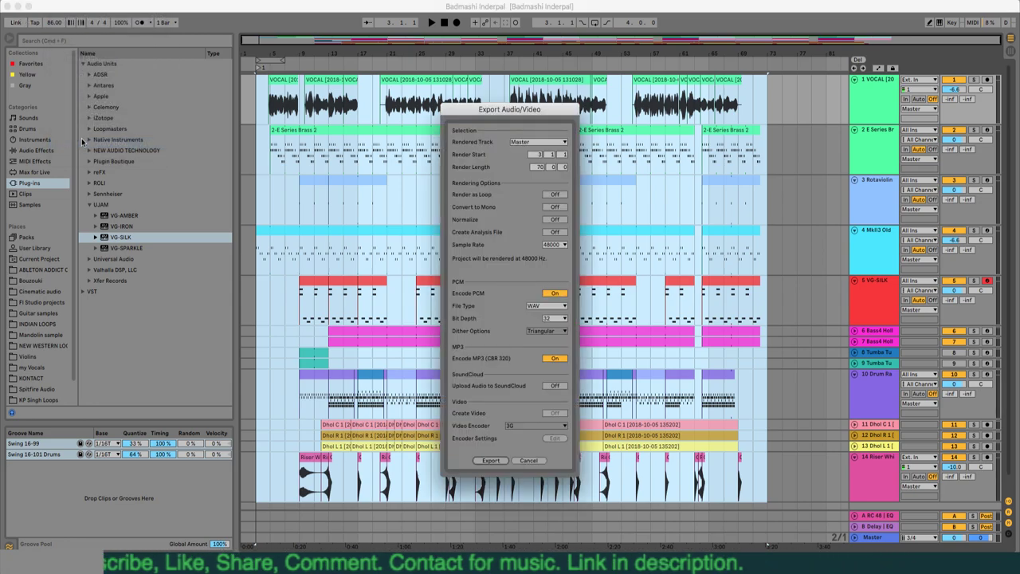
# - Set the render length to 72 bars, turn PCM encoding off with MP3 kept on, and start the export
pyautogui.moveTo(554, 113); pyautogui.dragTo(275, 117)
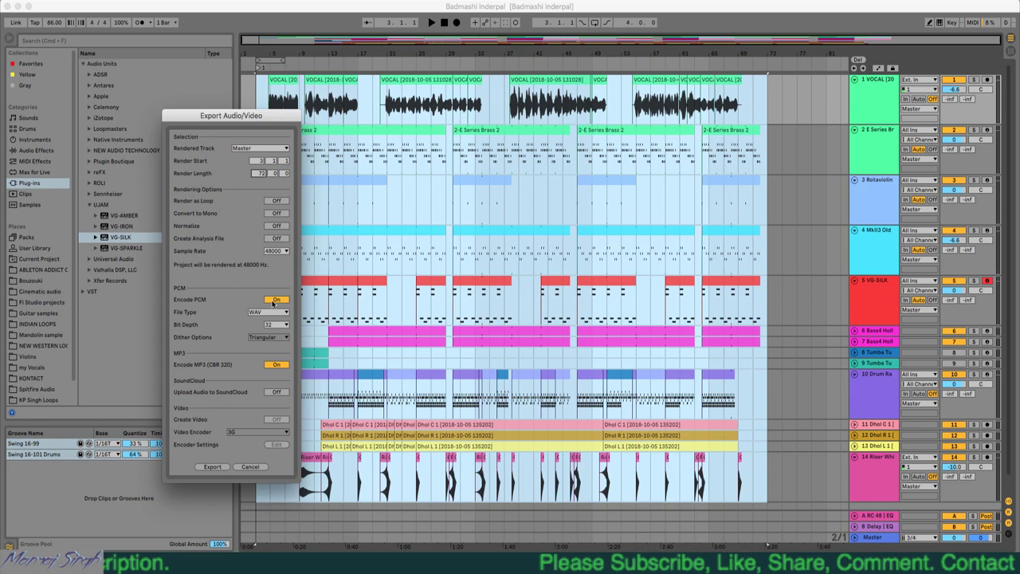
pyautogui.click(277, 300)
pyautogui.click(212, 466)
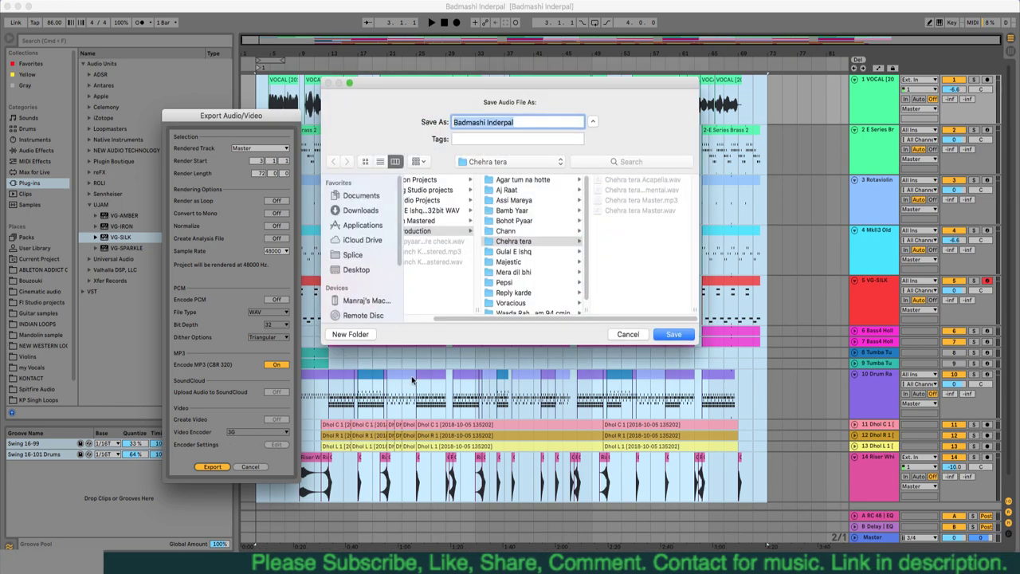
# - Choose the SSD drive as destination, append "dummy" to the suggested file name, and save the exported audio
pyautogui.click(420, 292)
pyautogui.click(527, 126)
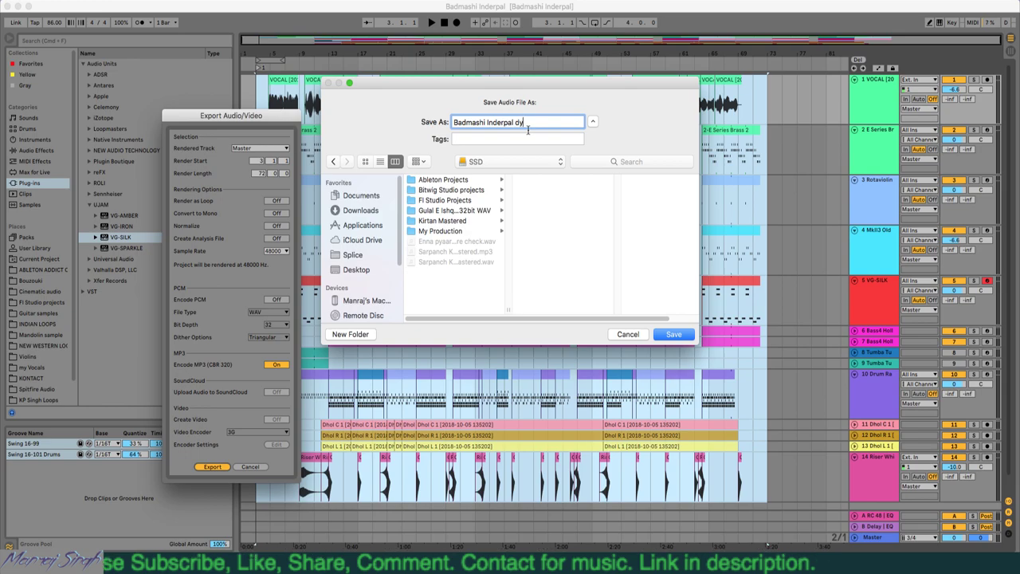
pyautogui.write('dummy')
pyautogui.press('Return')
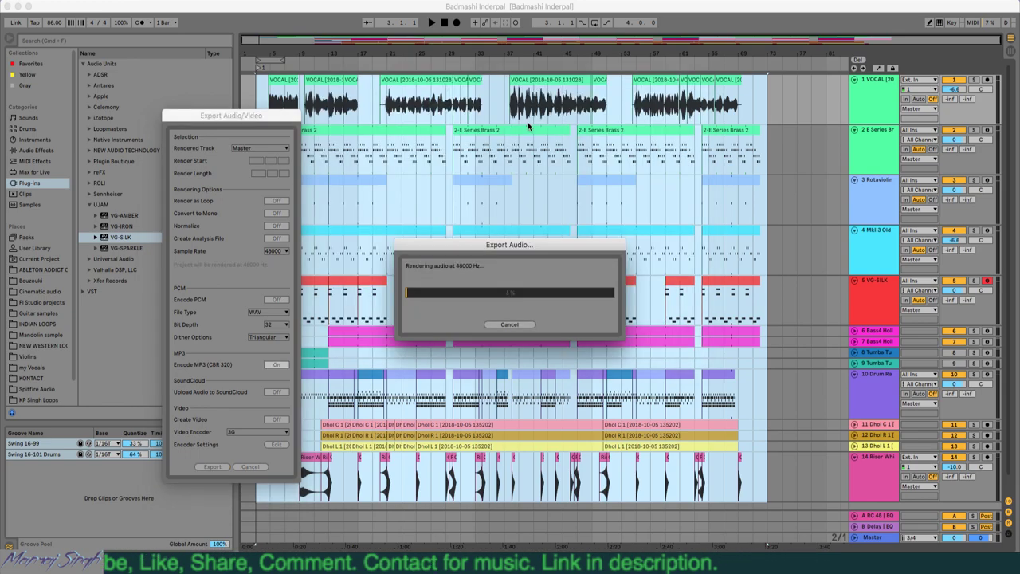